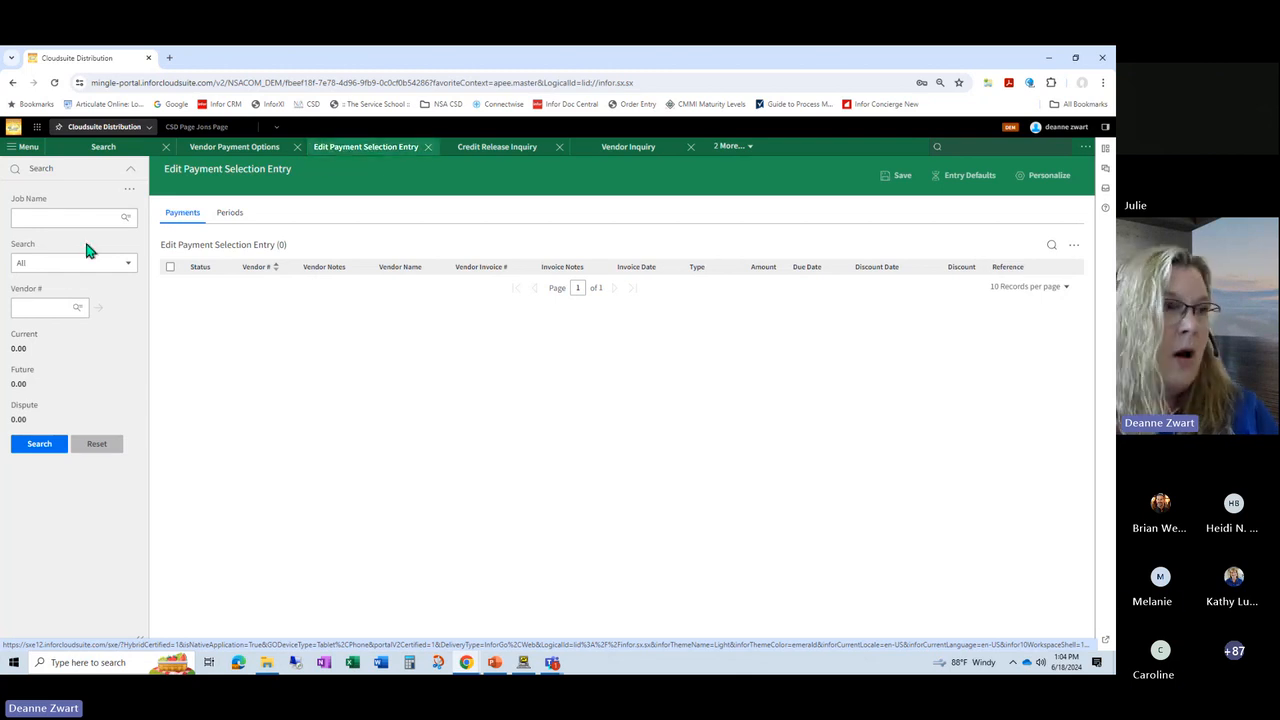
Step: Search the payment selection entries for the job NSAPyPer
left_click(124, 219)
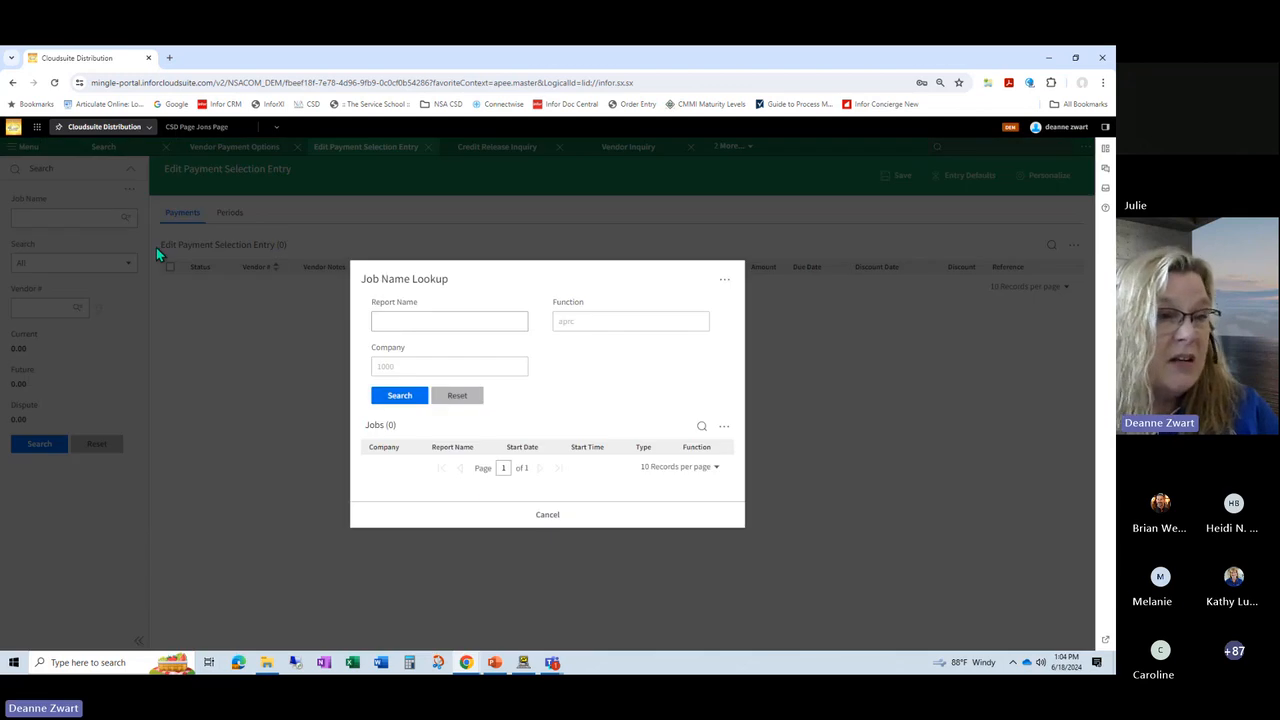
left_click(528, 516)
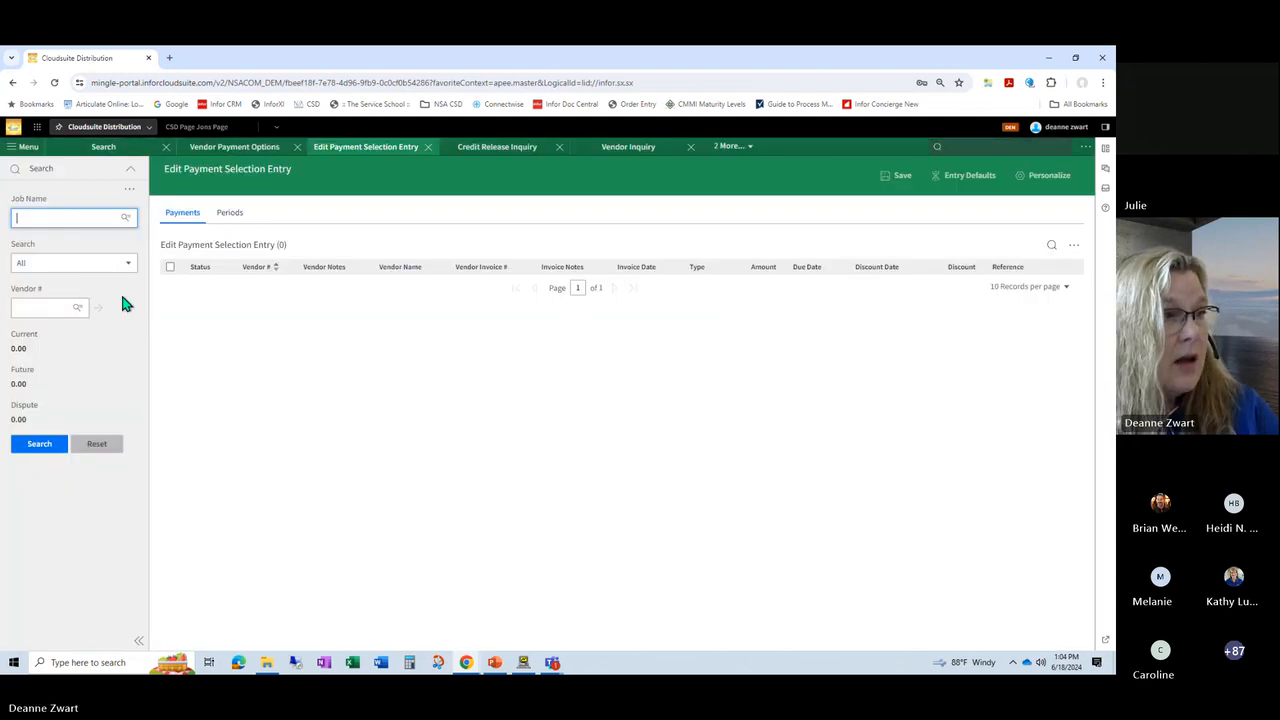
left_click(86, 222)
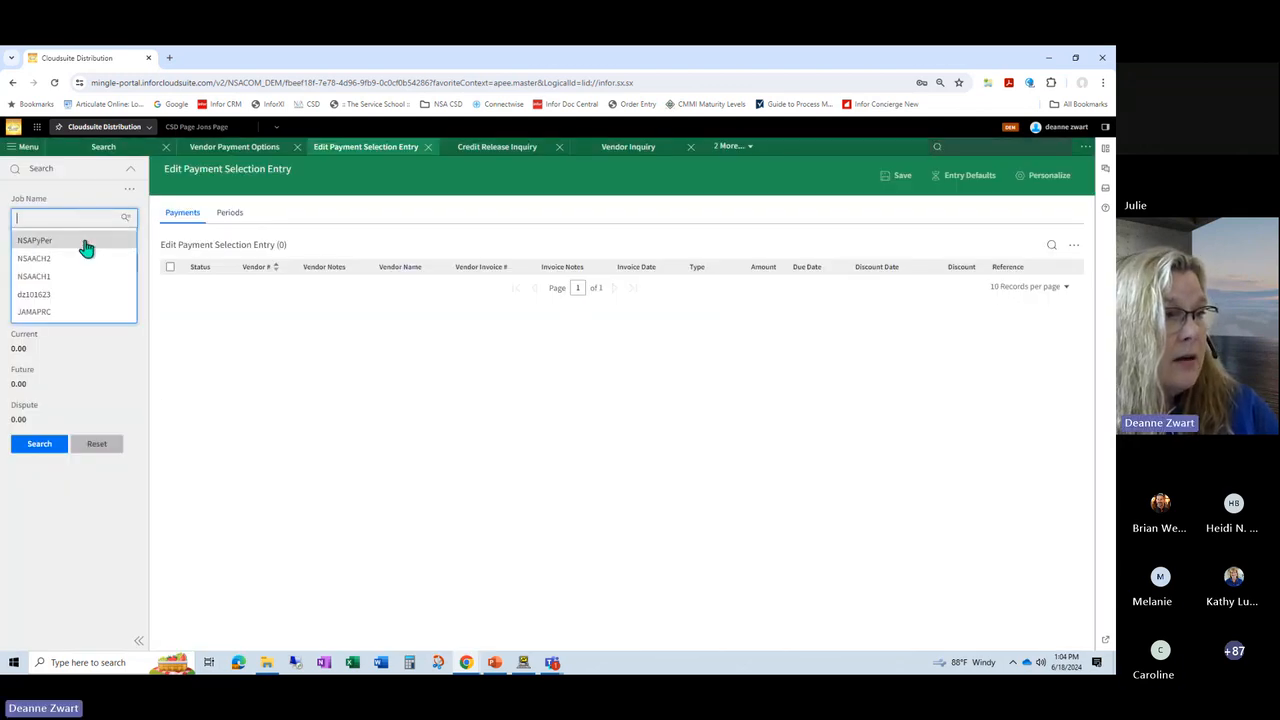
left_click(84, 246)
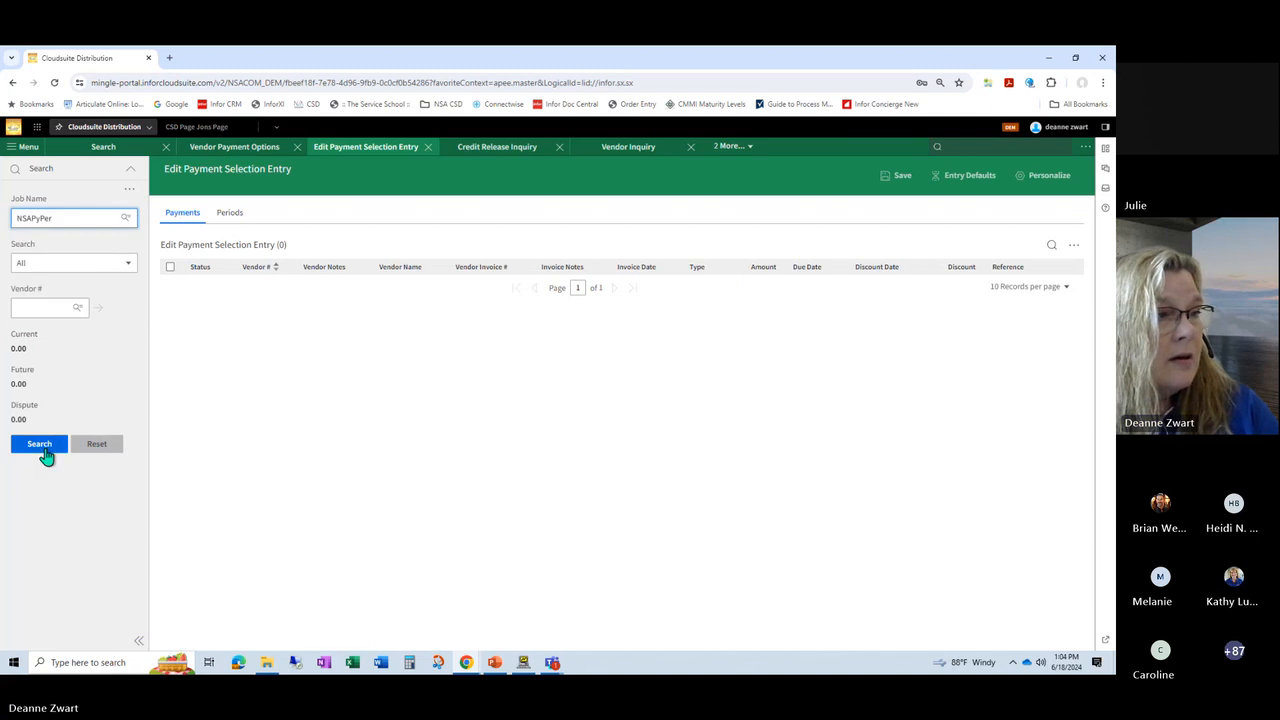
left_click(40, 447)
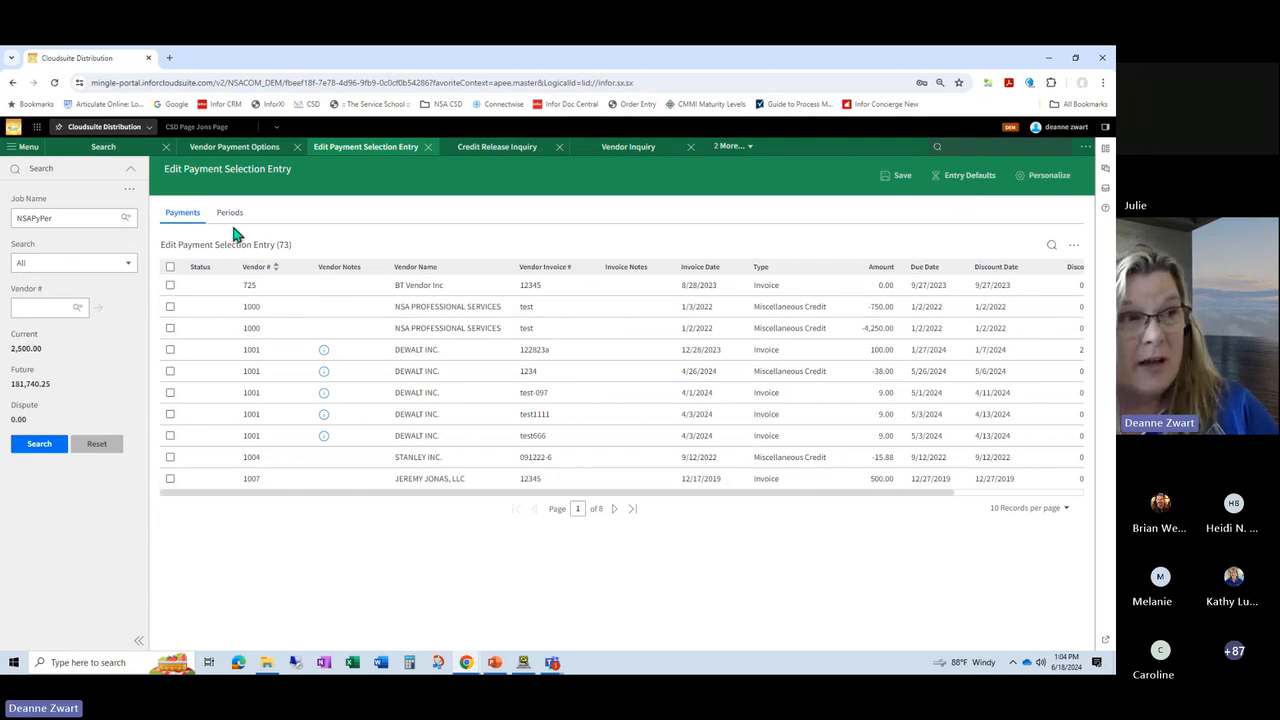
Step: Review the entry defaults for payment allocation by period and number of periods to show, and return to the payment list
left_click(958, 176)
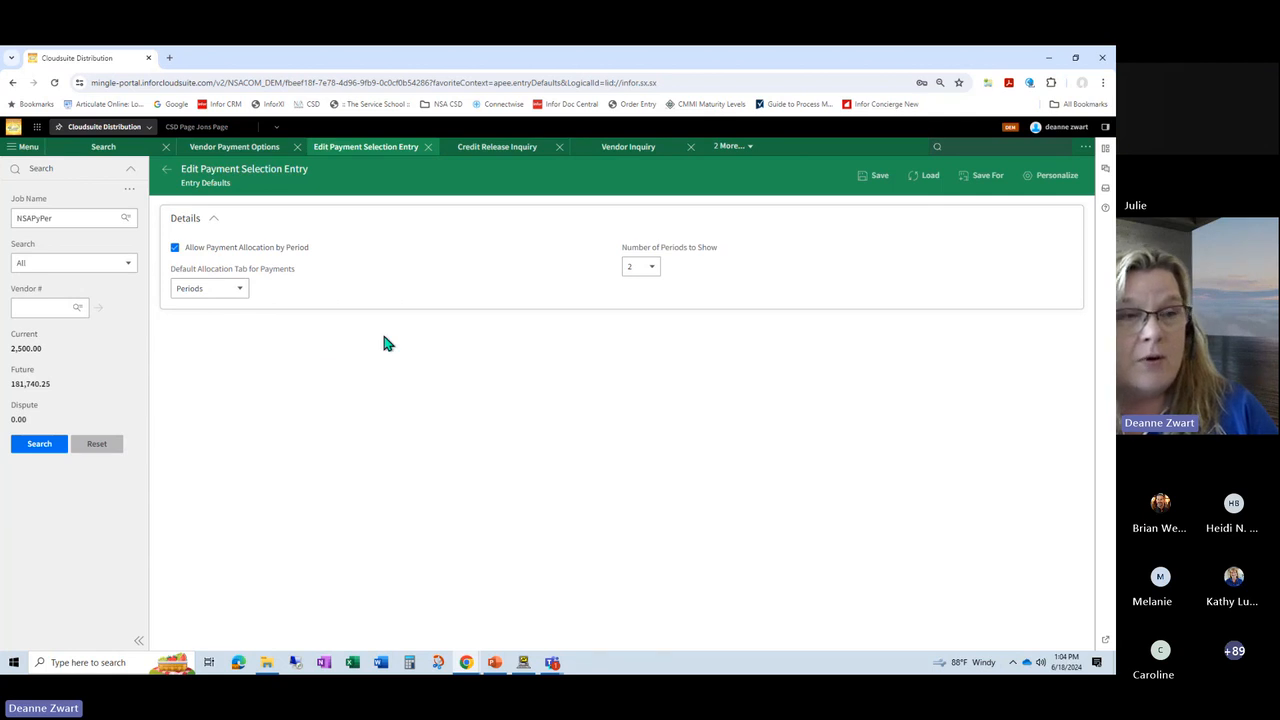
left_click(657, 273)
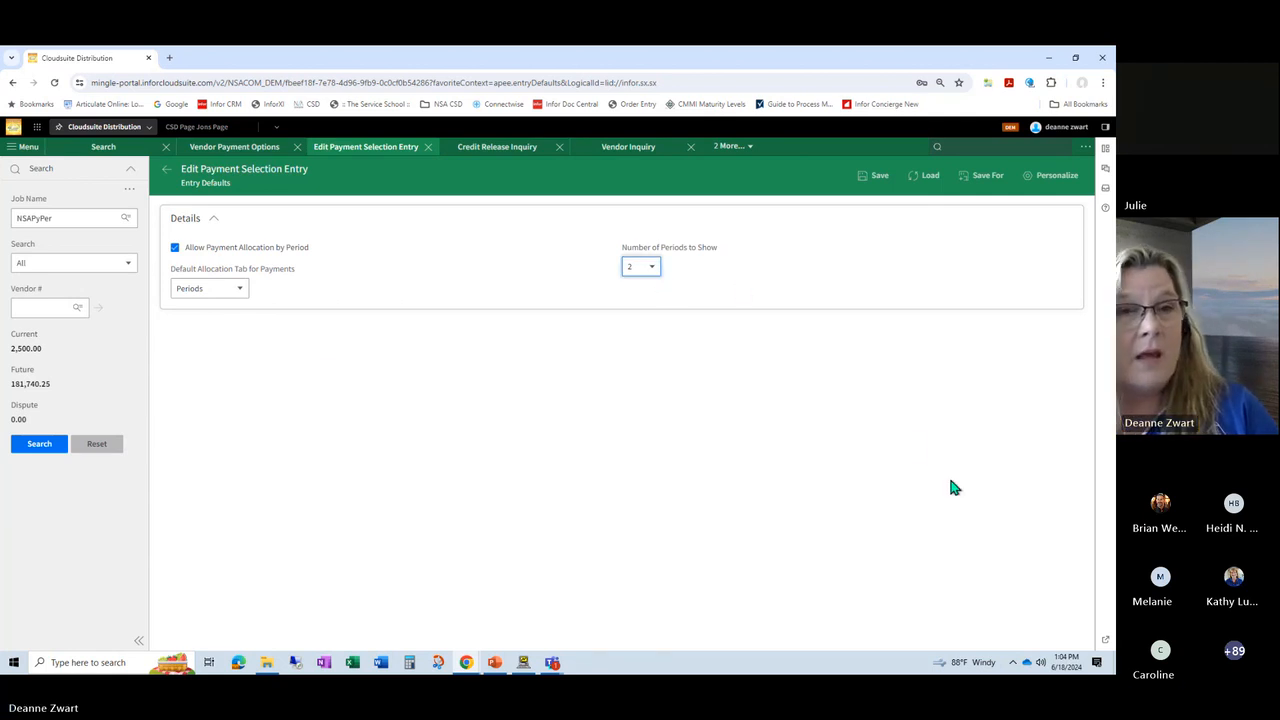
left_click(168, 177)
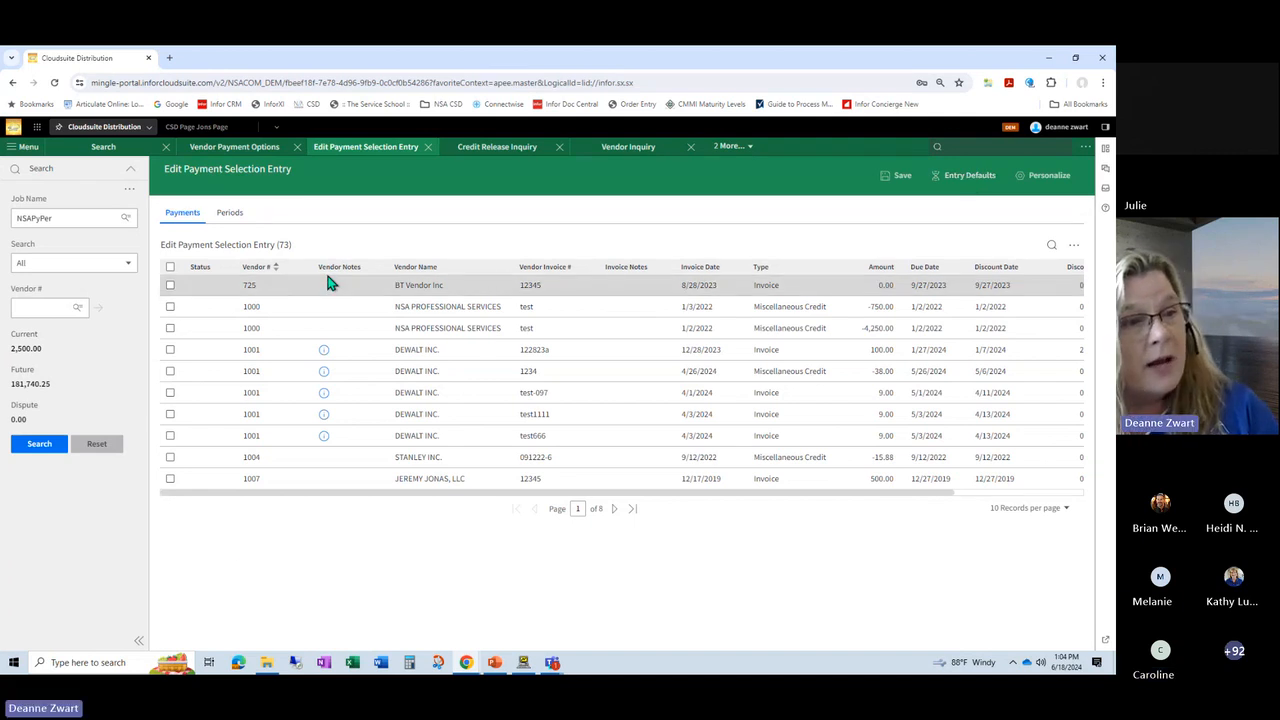
Step: Set ACE CHEMICAL's Period 2 invoices to be paid in the period view, and sort the payments list by status
left_click(227, 214)
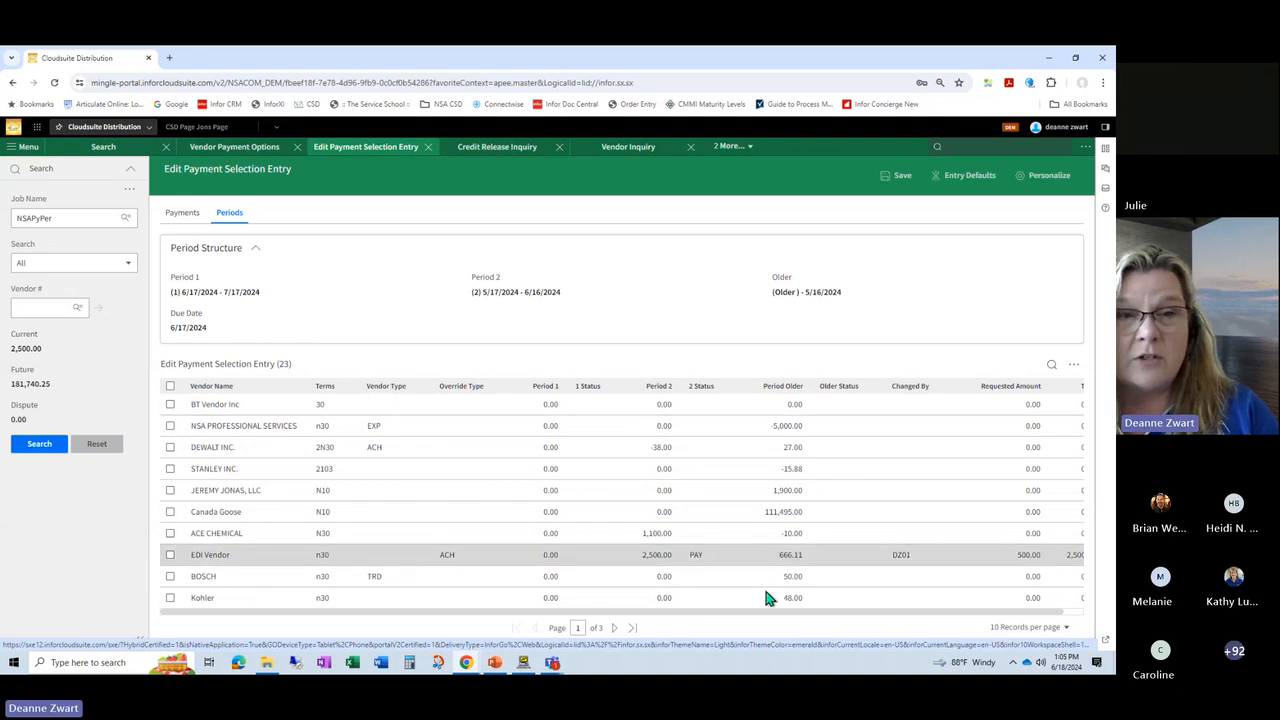
left_click(170, 533)
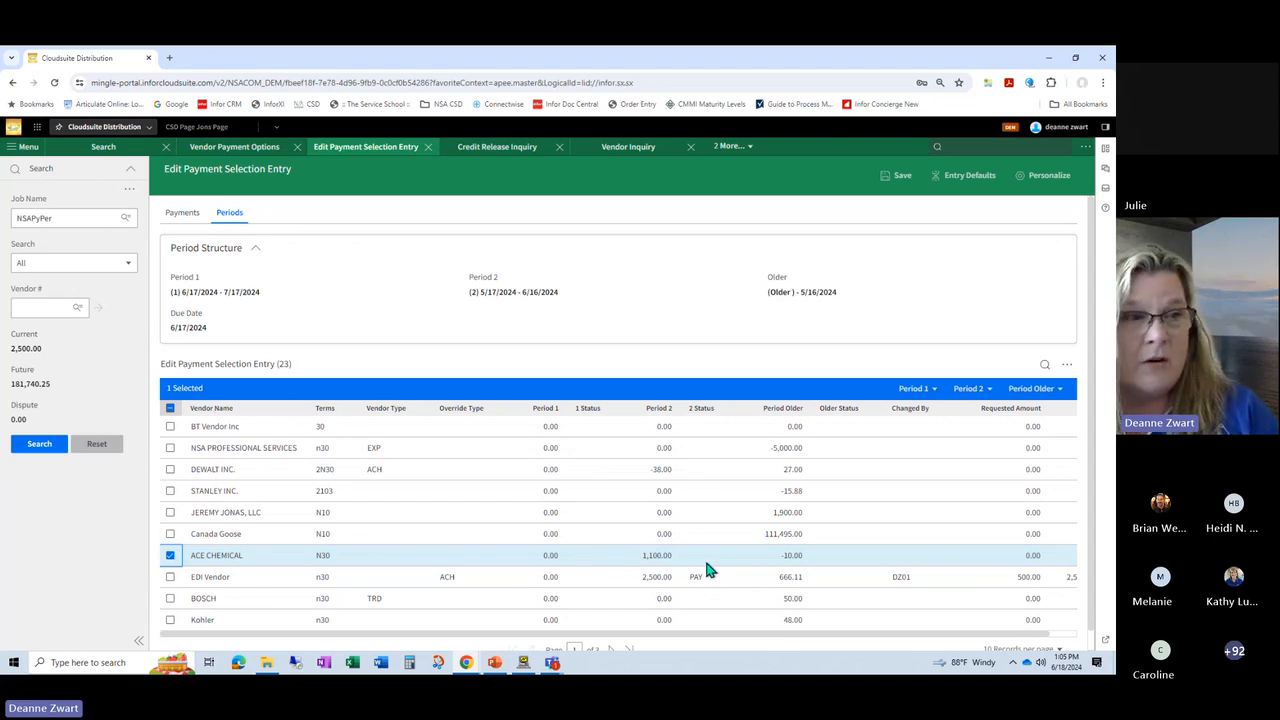
left_click(986, 389)
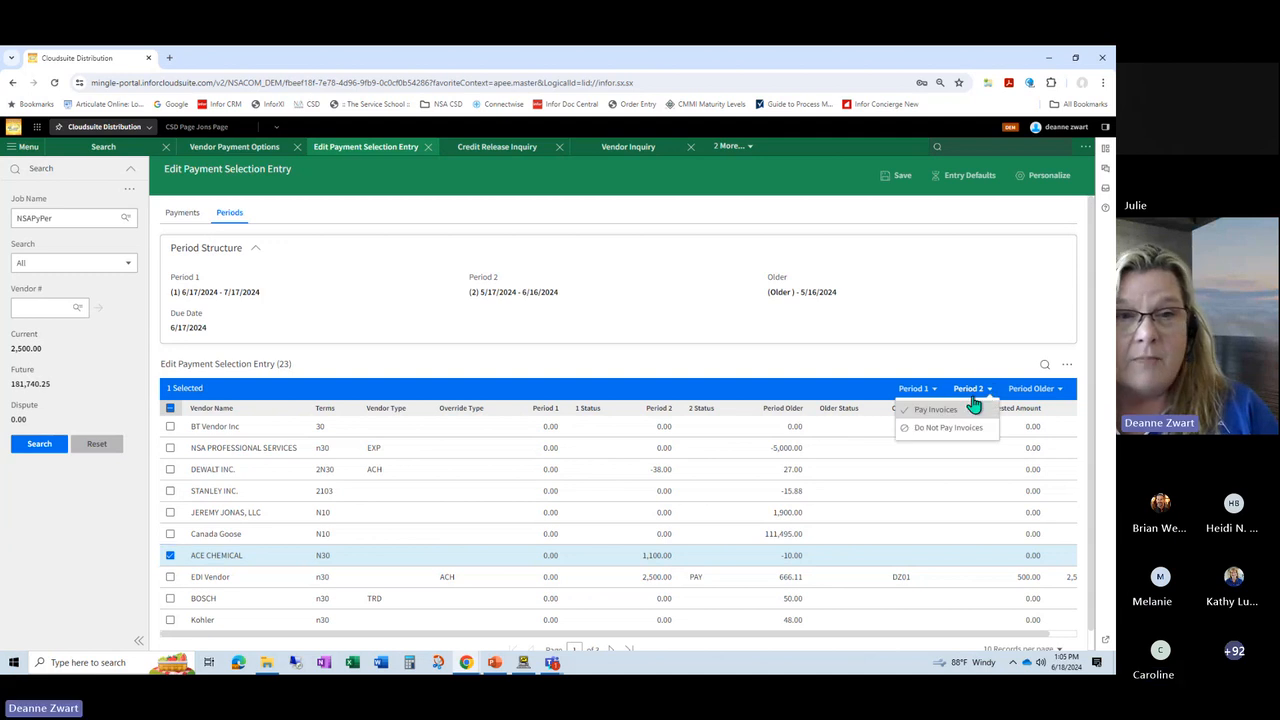
left_click(935, 410)
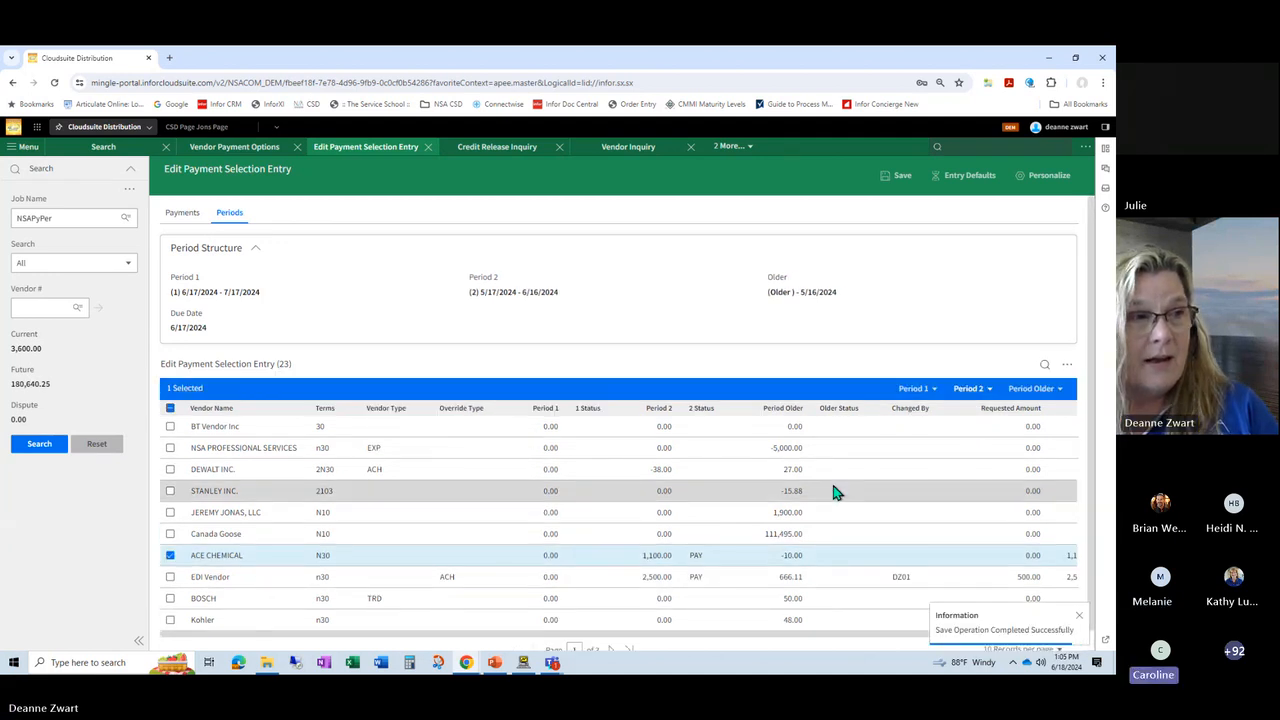
left_click(178, 214)
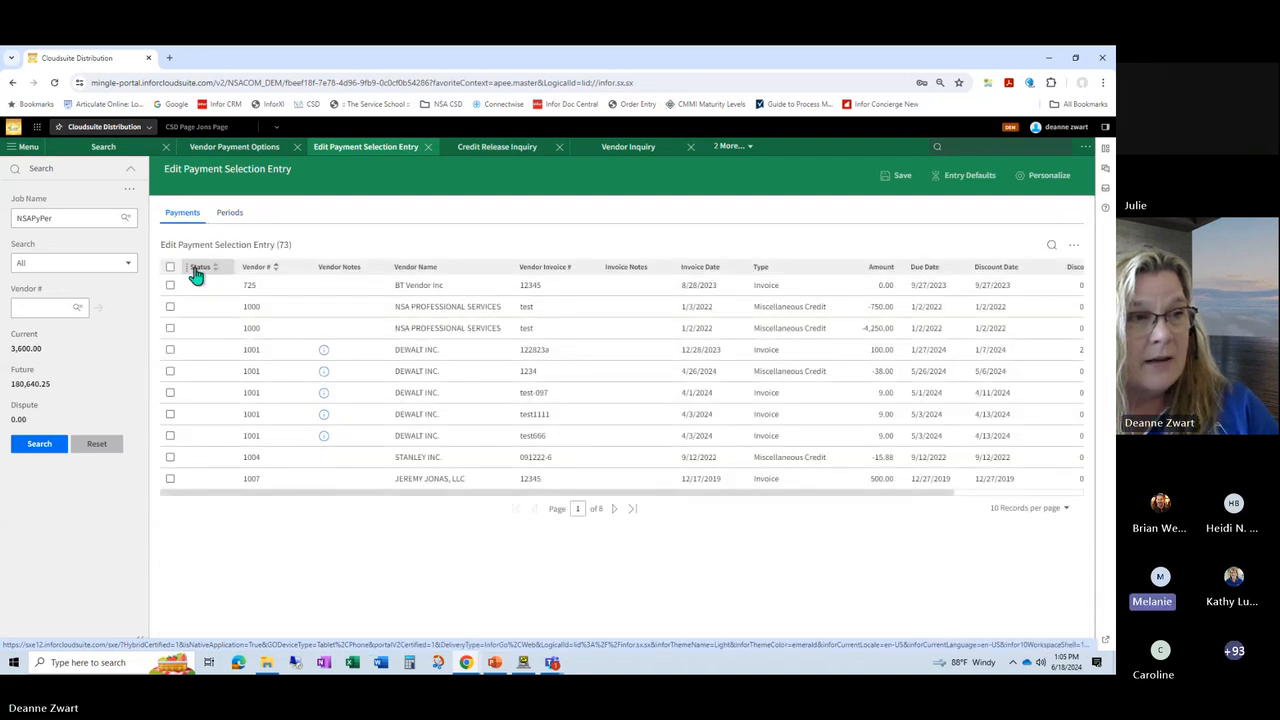
left_click(199, 268)
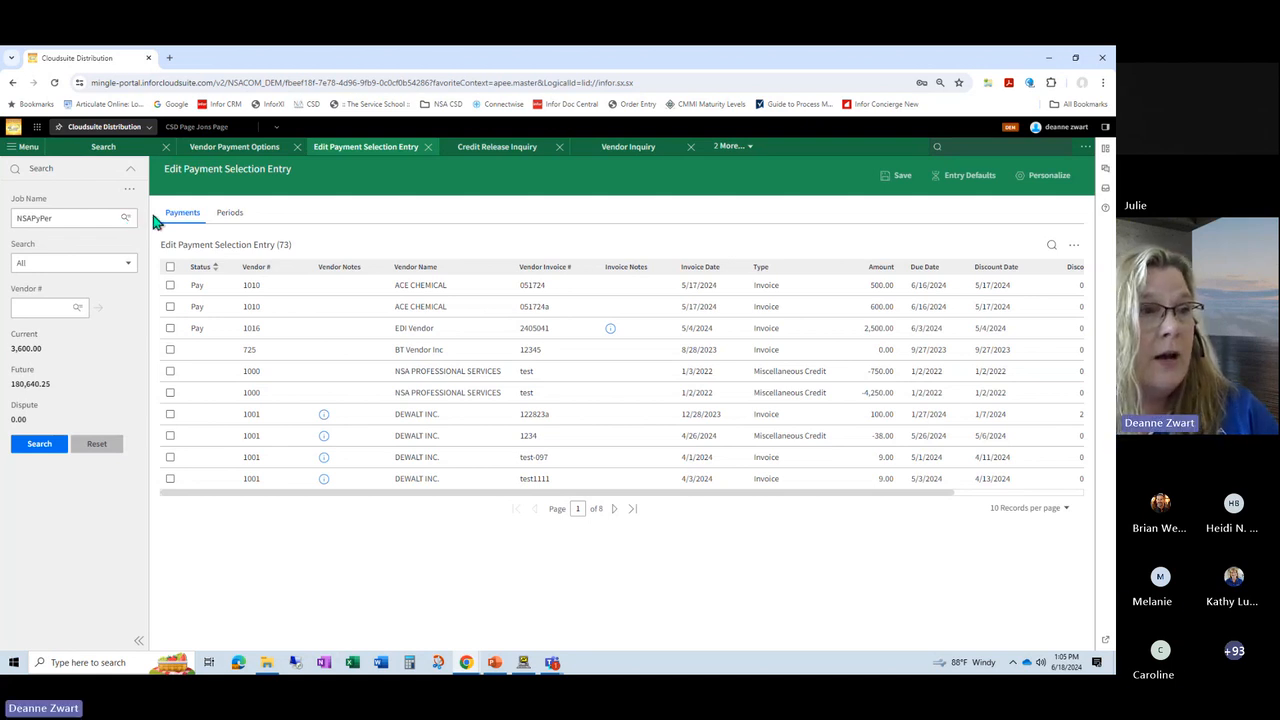
Step: Search the payment selection entries for the job NSAACH1
left_click(224, 152)
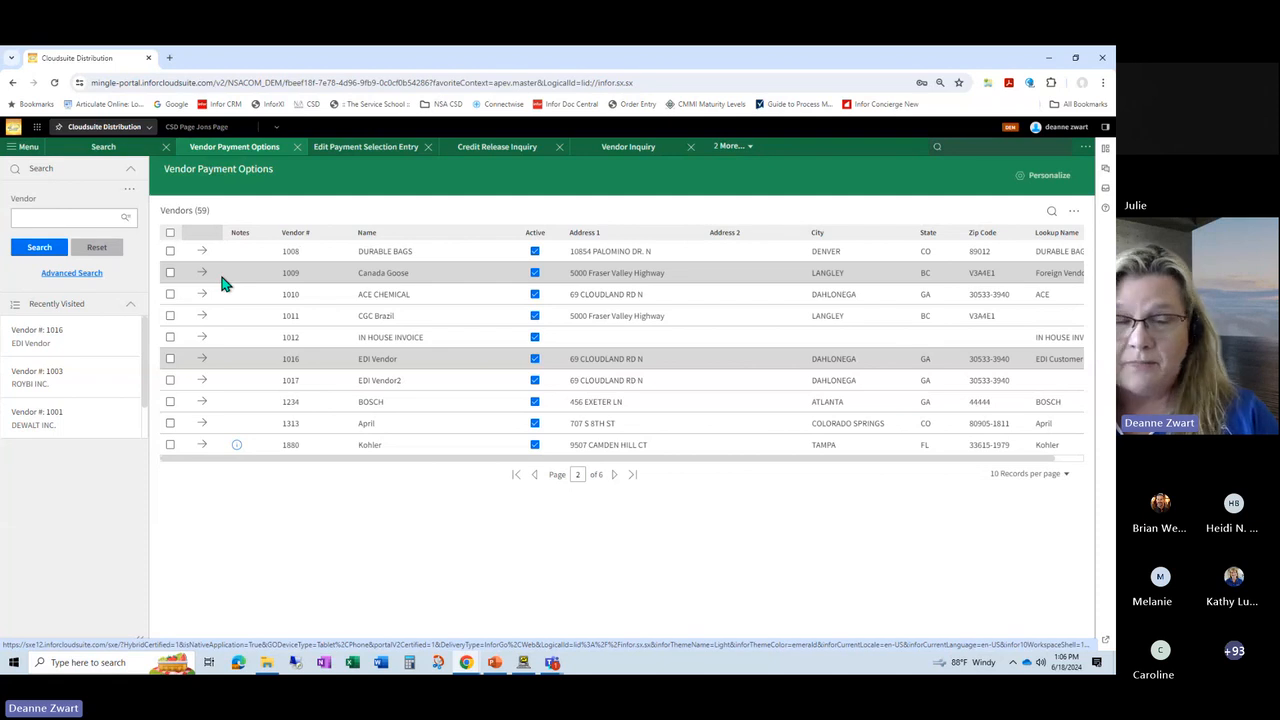
left_click(62, 217)
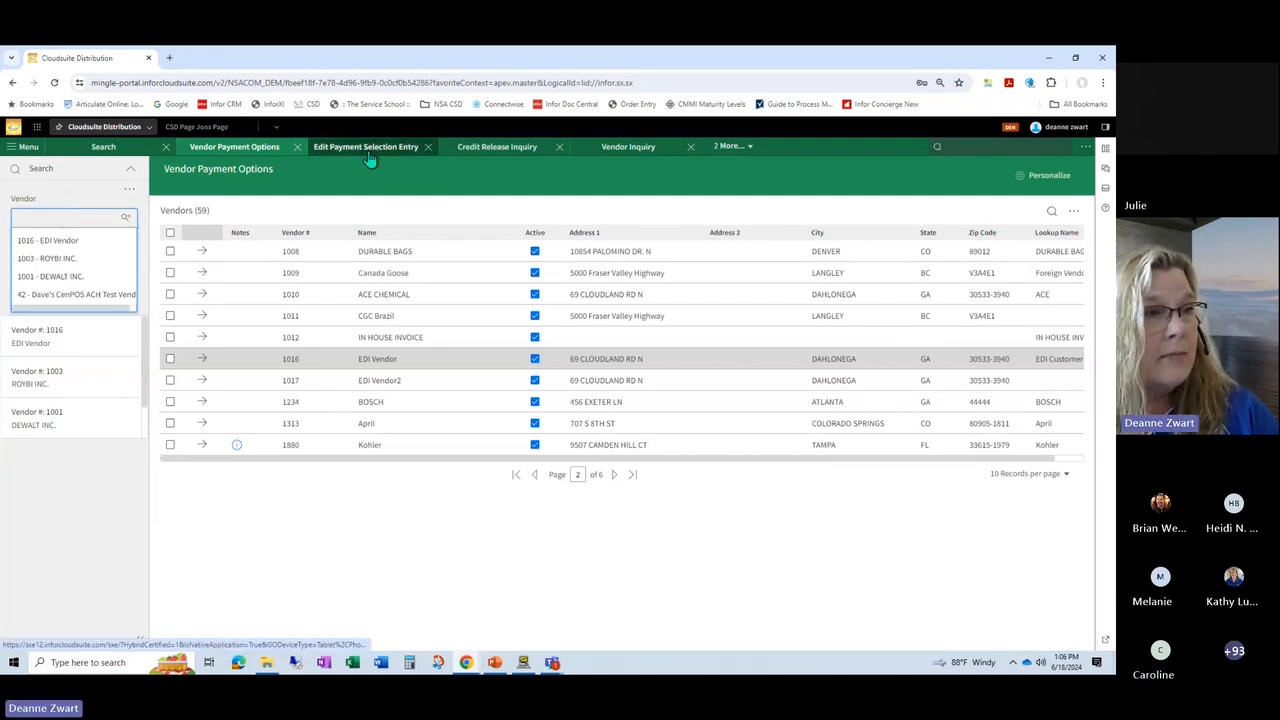
left_click(368, 152)
left_click(89, 217)
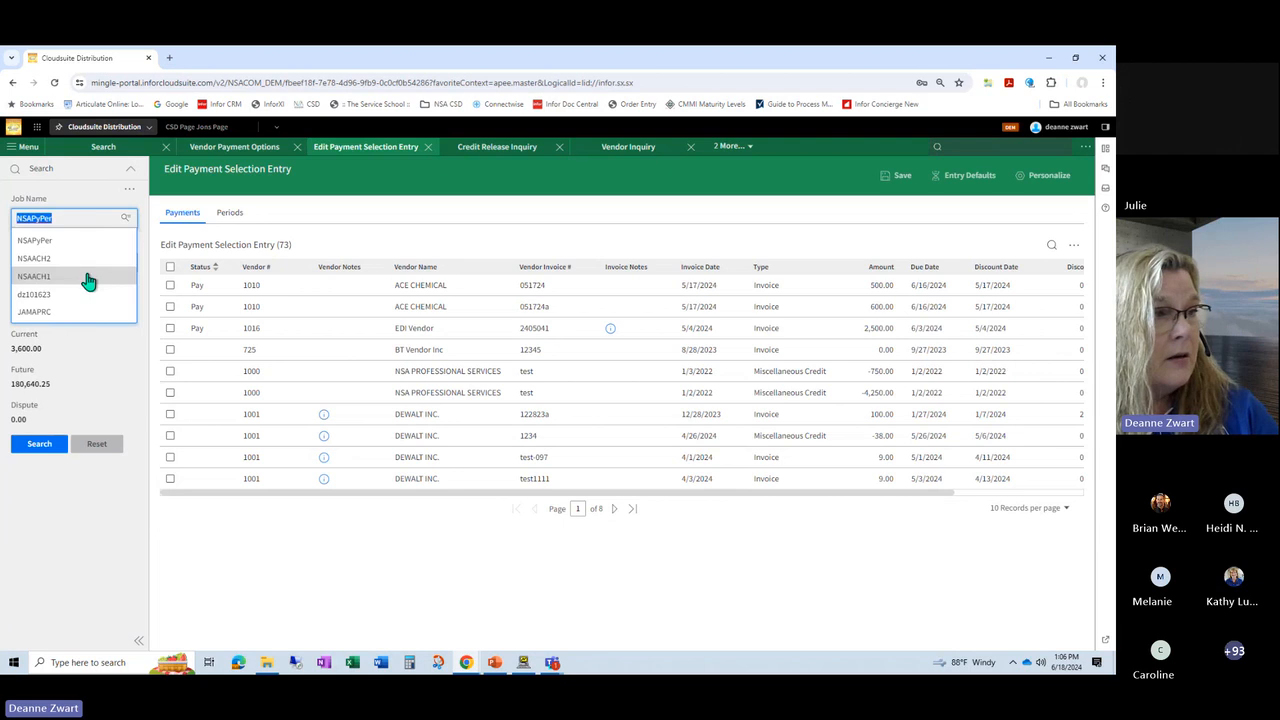
left_click(89, 277)
left_click(25, 448)
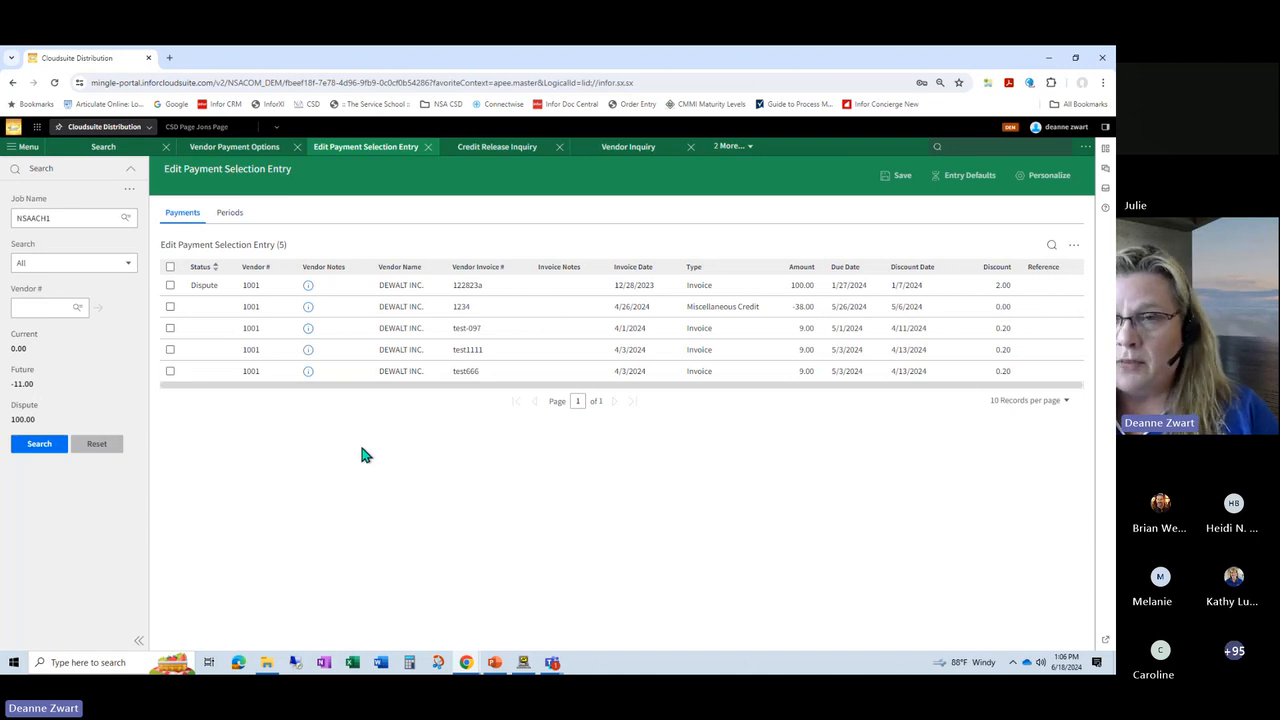
Step: Open the payment options of vendor 1016 (EDI Vendor) for editing and save the record
left_click(254, 150)
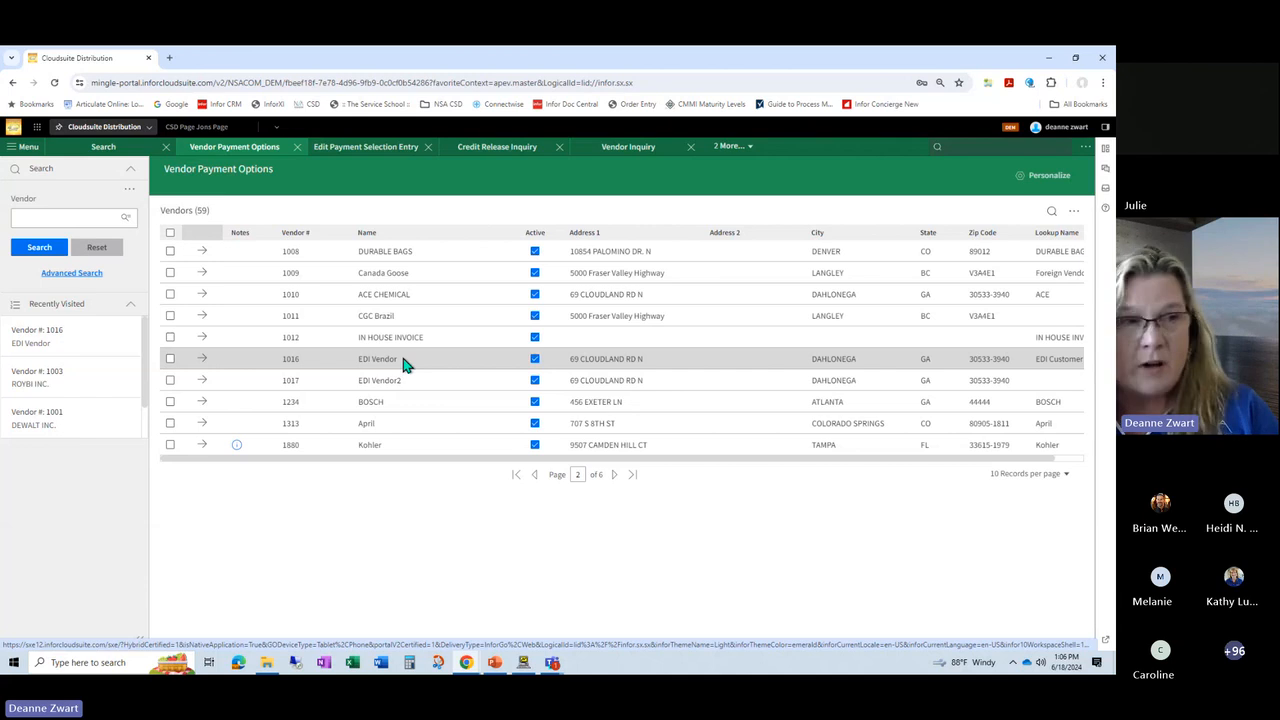
left_click(202, 360)
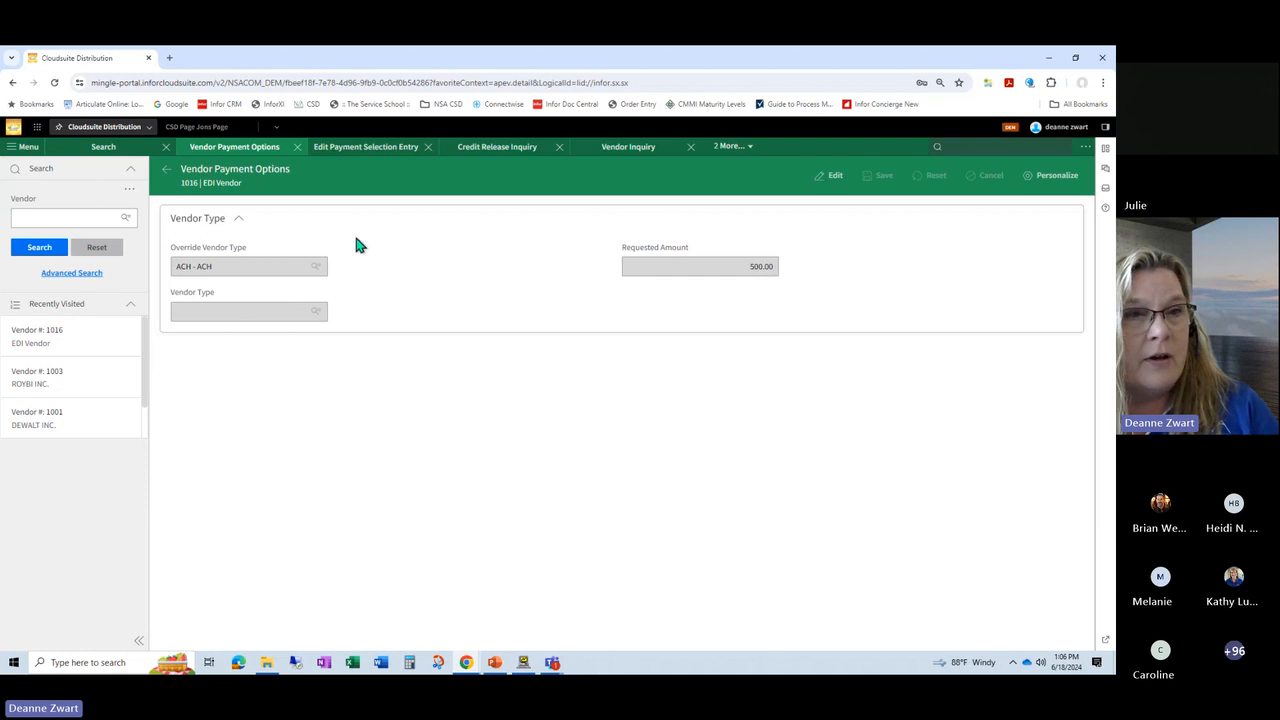
left_click(828, 175)
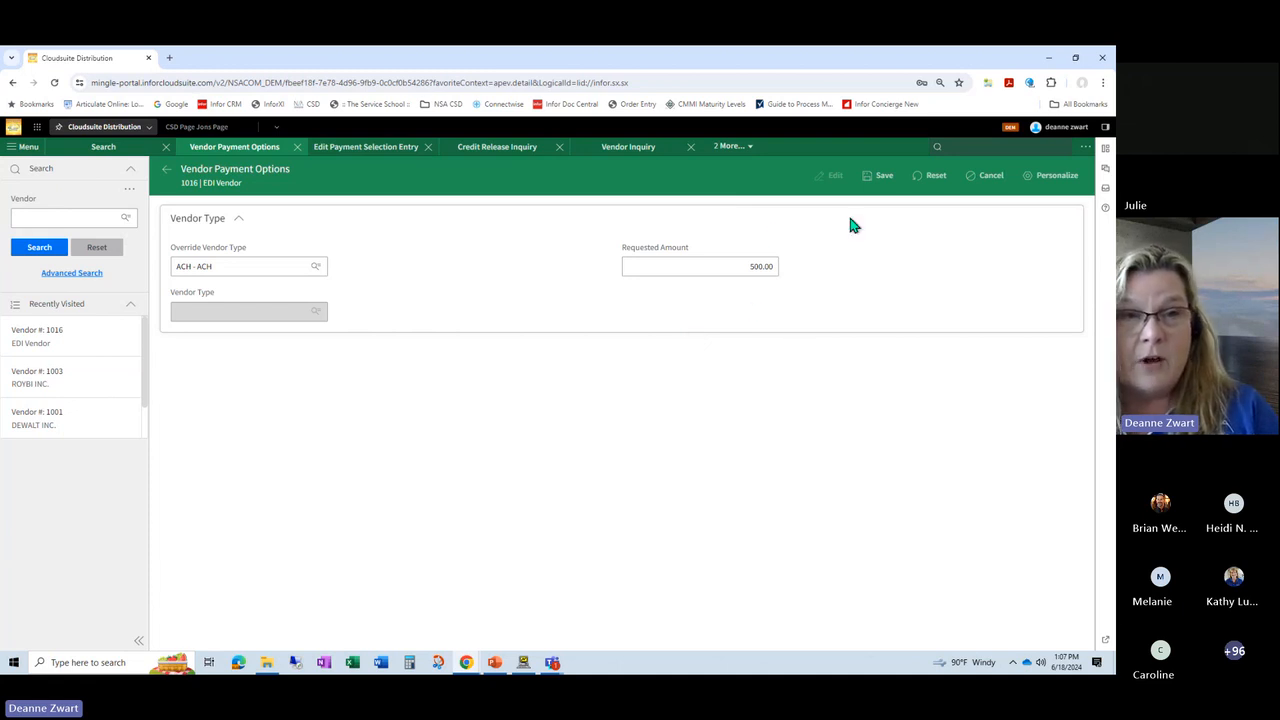
left_click(876, 175)
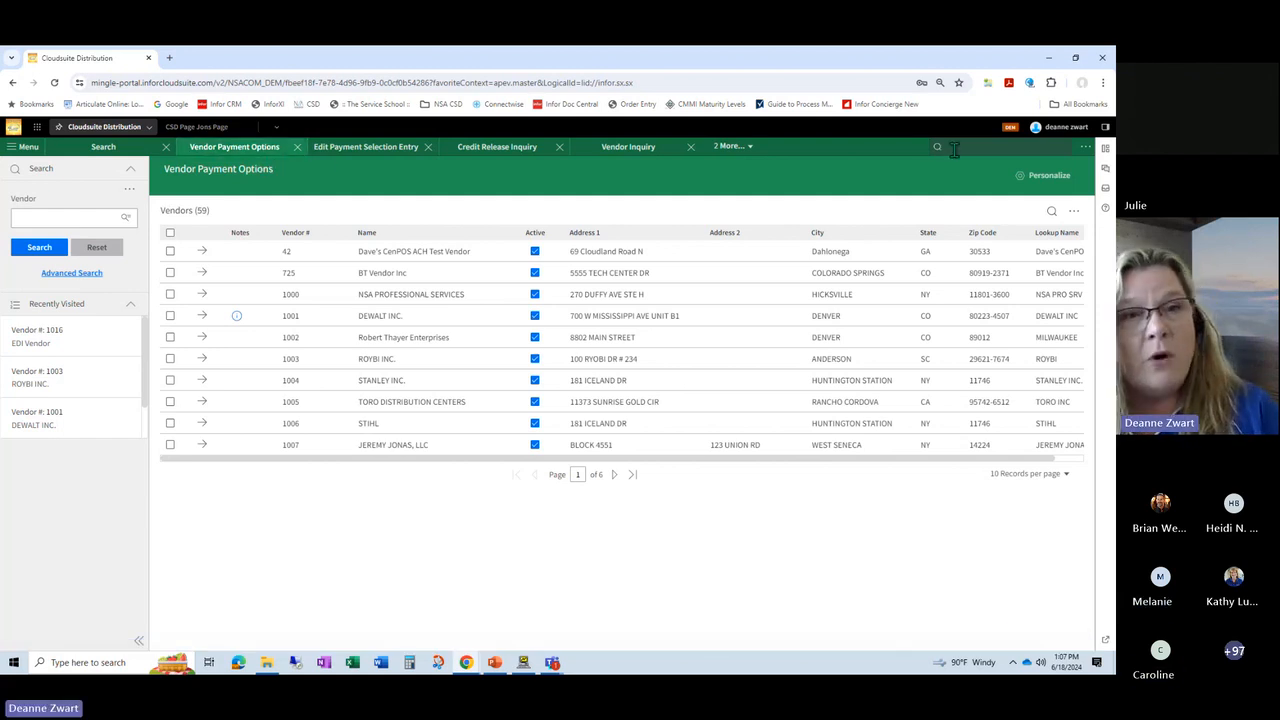
Step: Open the AP Cash Requirements Report (aprc) and create a new report
type("aprc")
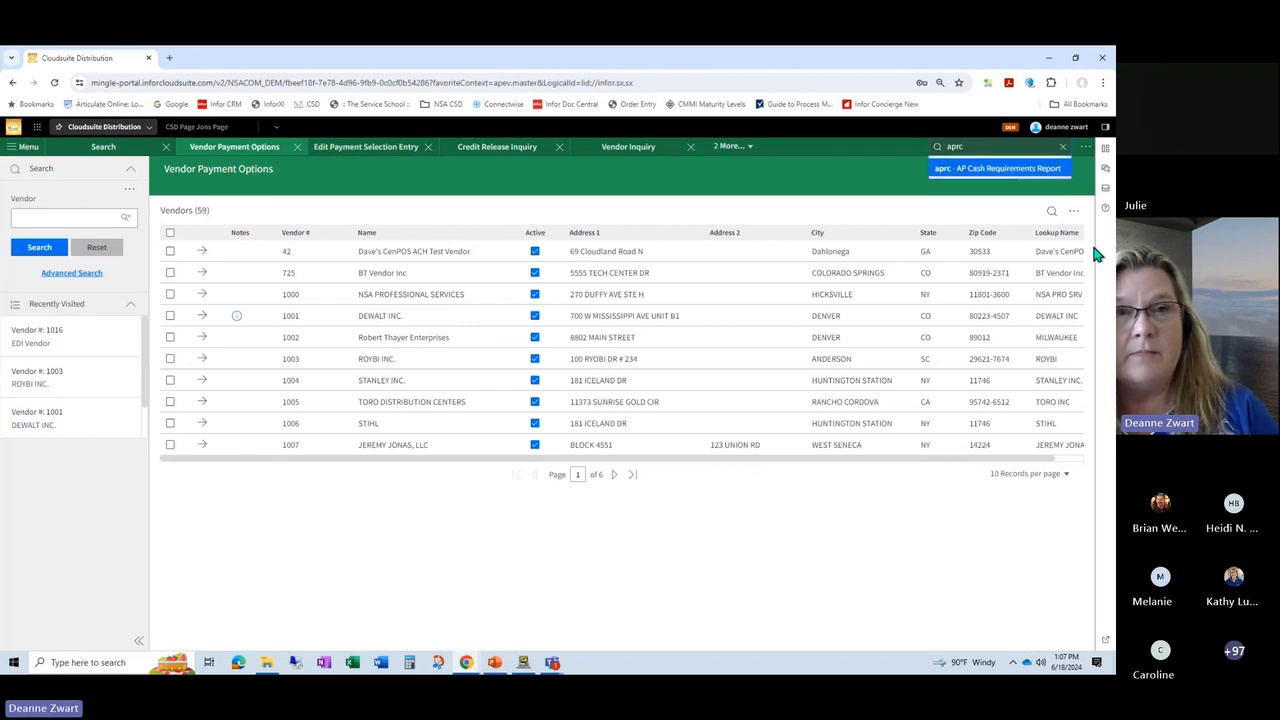
key("Return")
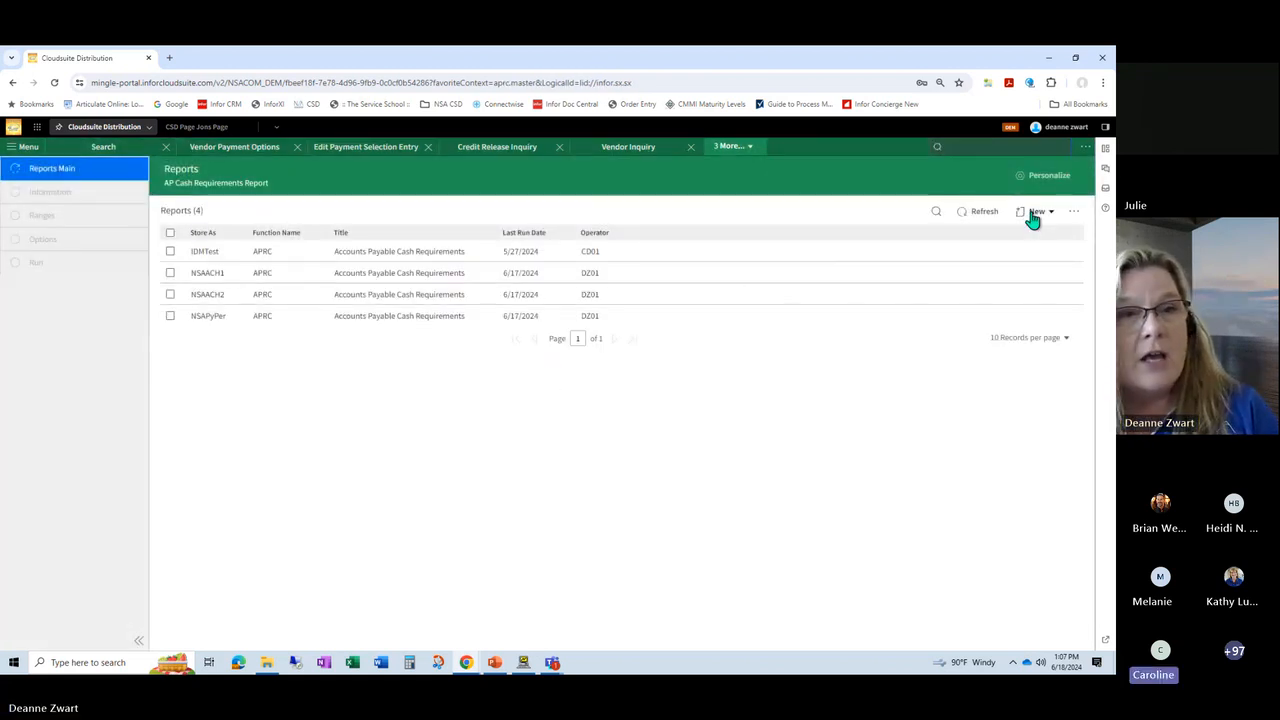
left_click(1035, 213)
left_click(1018, 250)
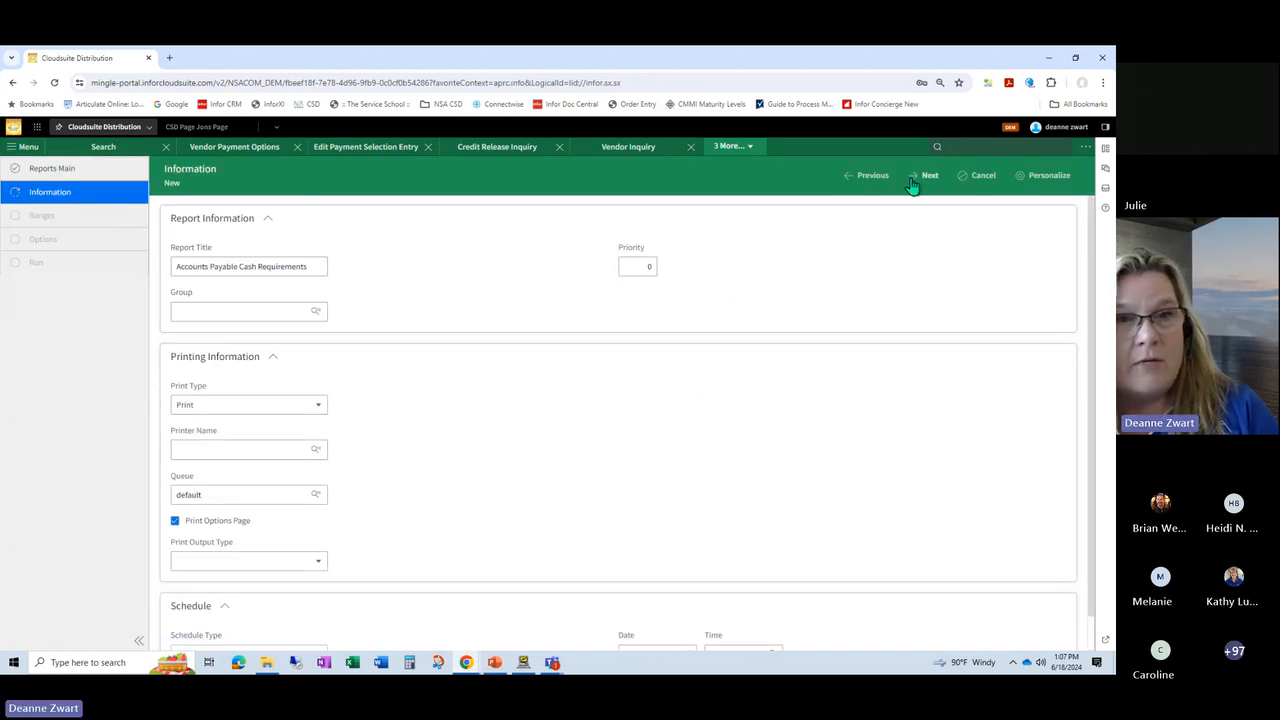
Step: Set the new report's print type to View and proceed to its Options stage
left_click(917, 177)
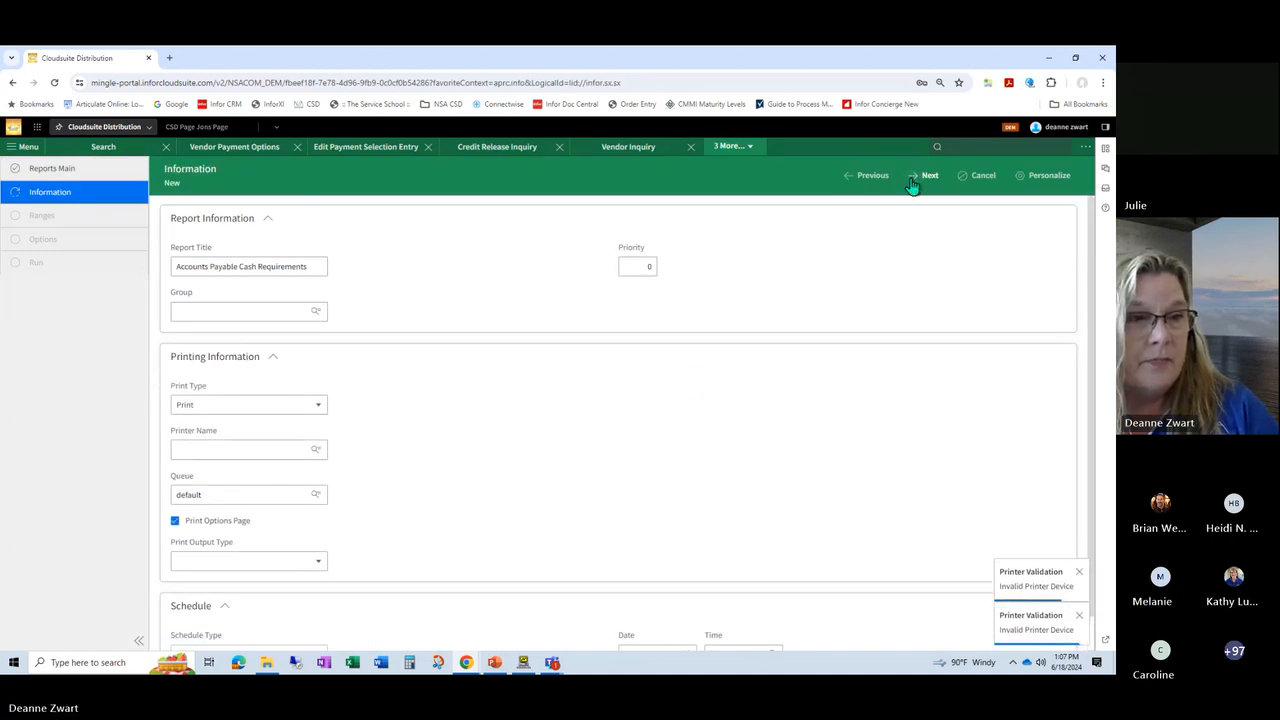
left_click(309, 406)
left_click(271, 527)
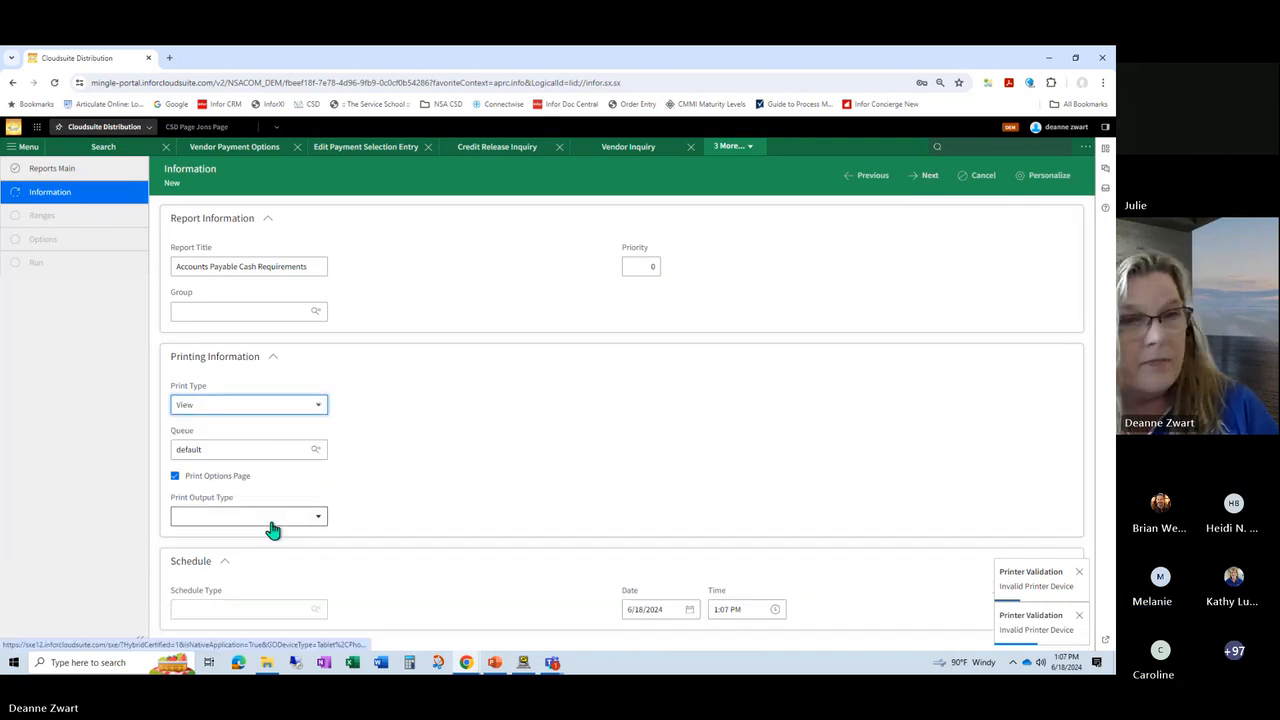
left_click(927, 177)
left_click(927, 177)
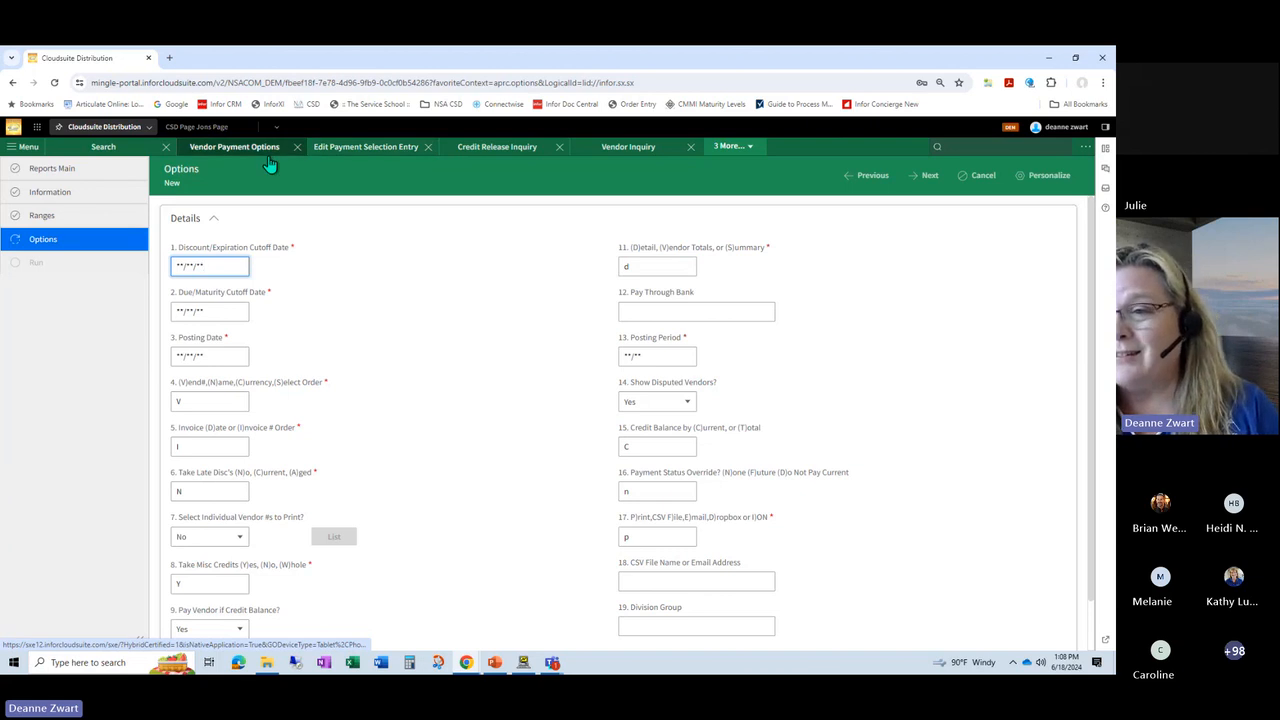
Step: Review the APRC report options, including Payment Status Override, in the Report Items of Administrator Options
left_click(726, 148)
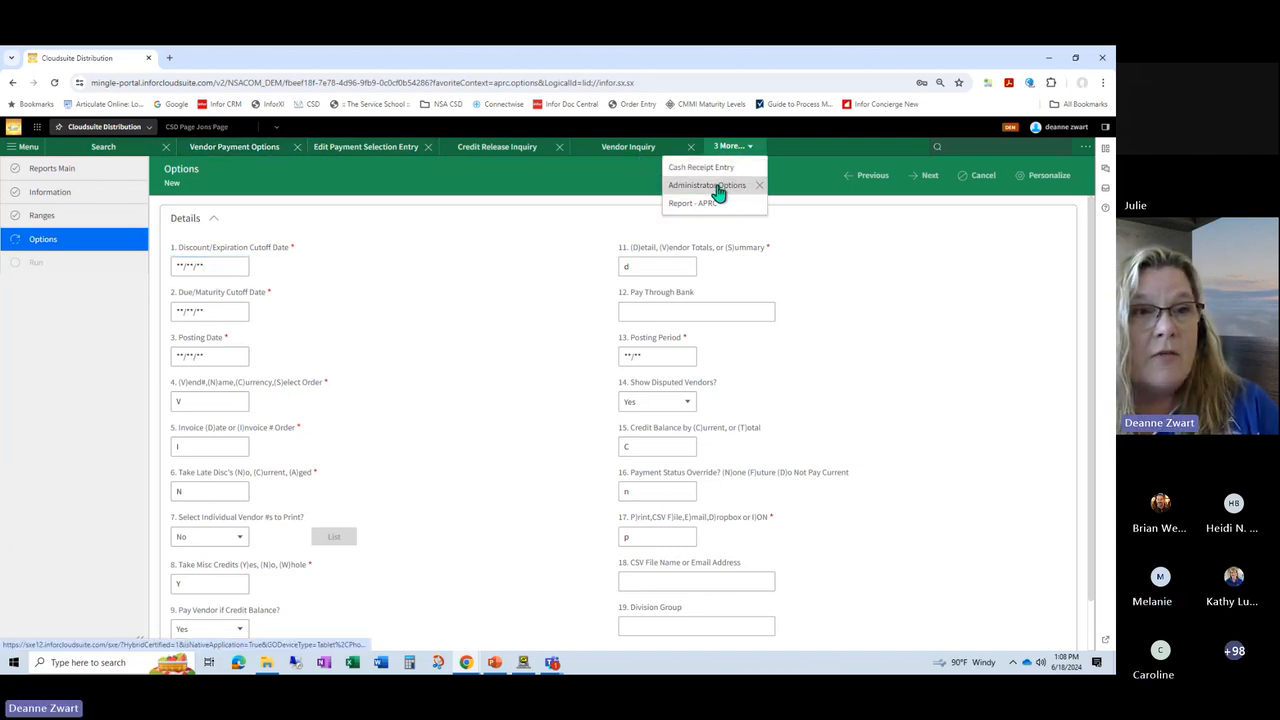
left_click(716, 190)
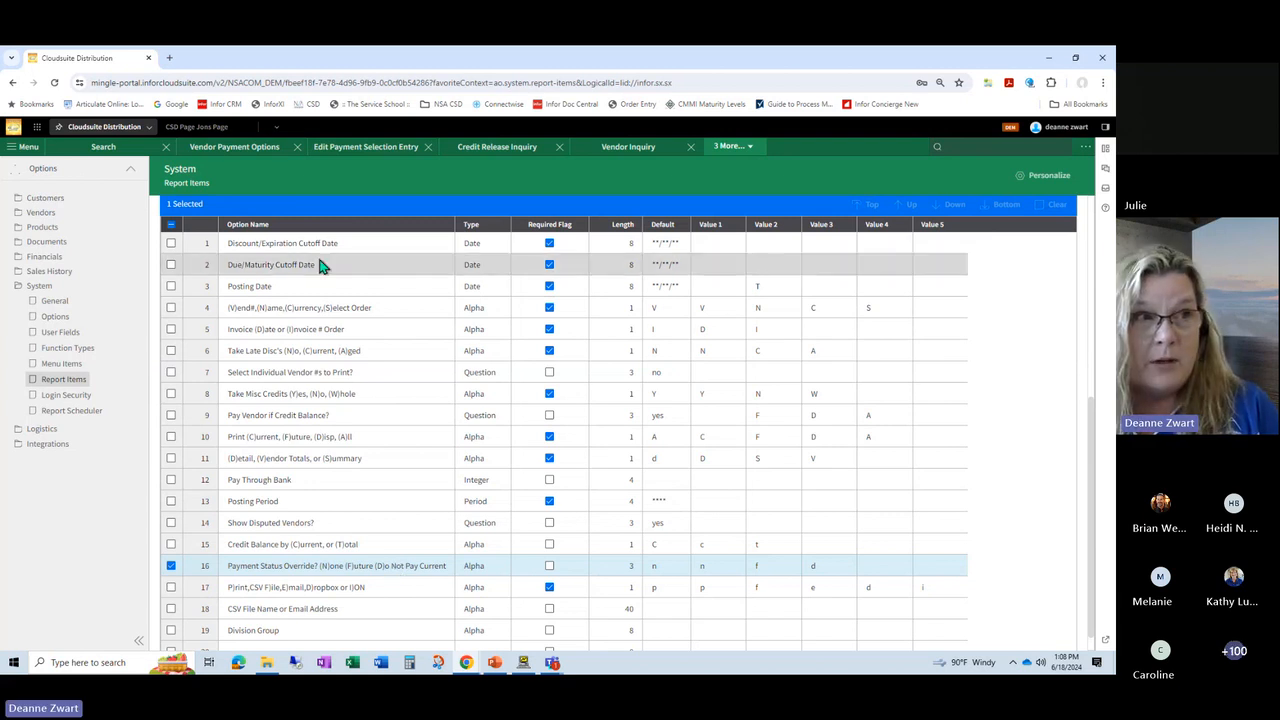
left_click(240, 148)
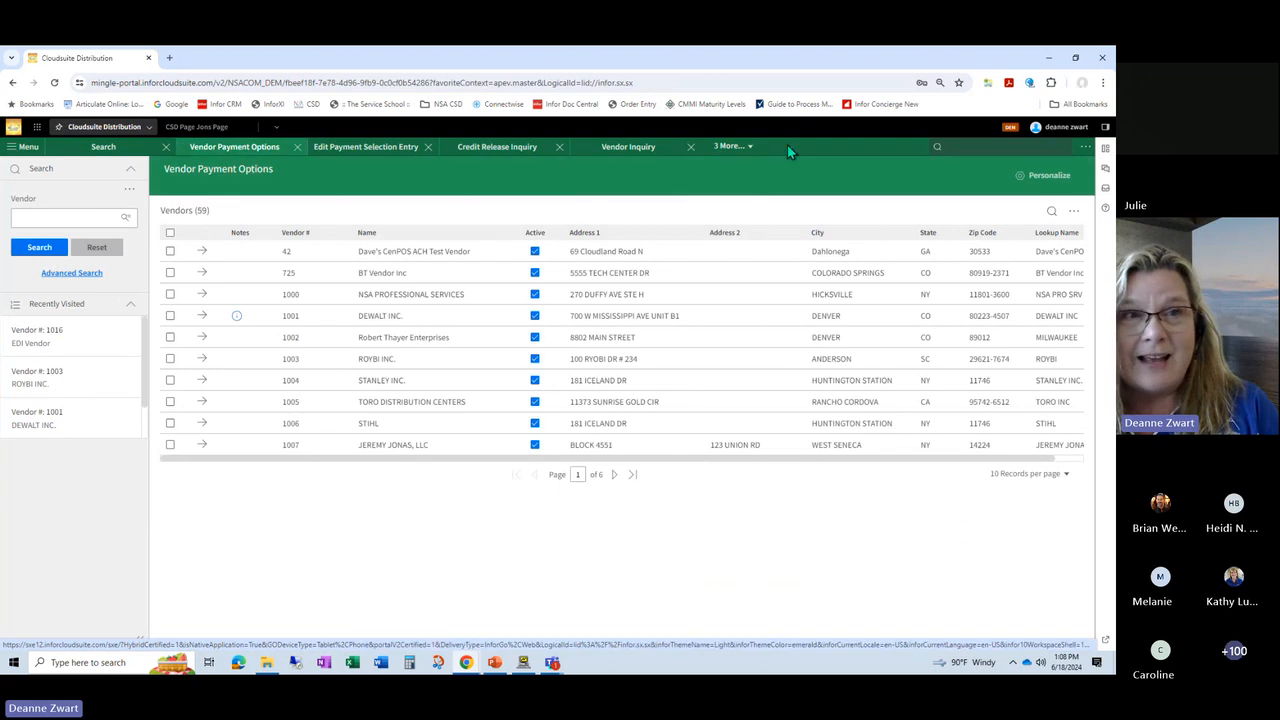
left_click(732, 146)
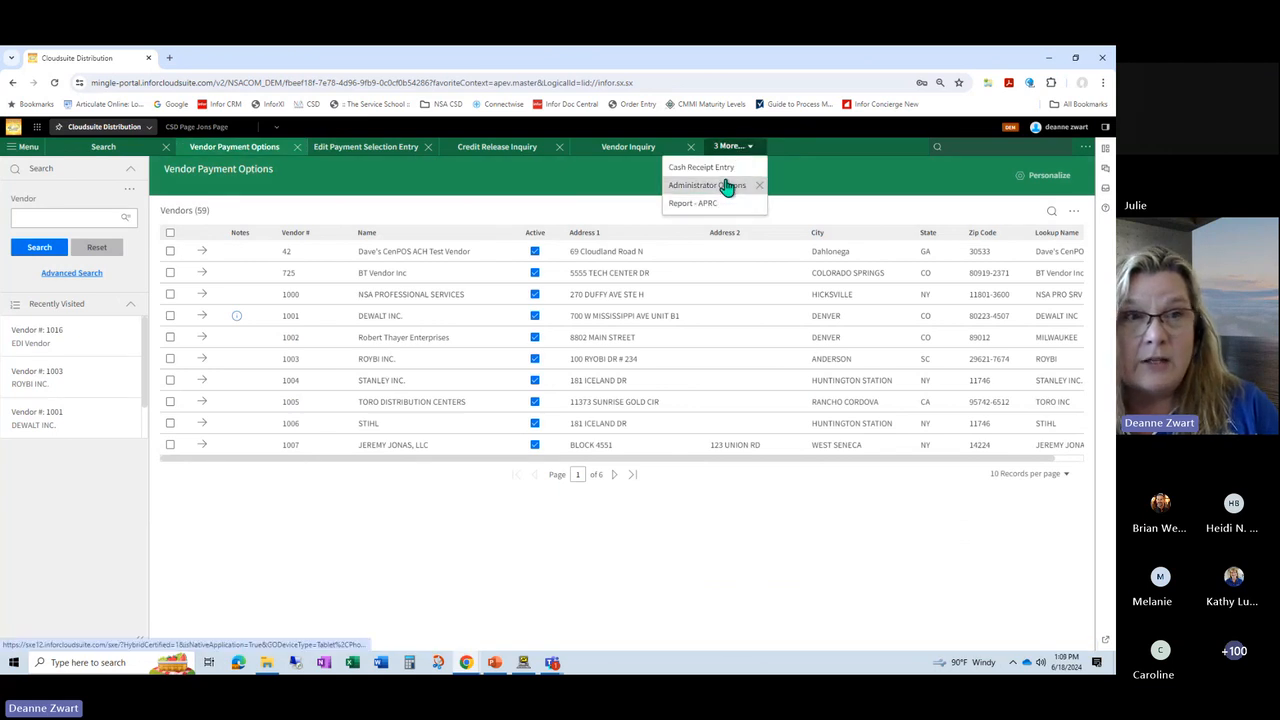
left_click(737, 188)
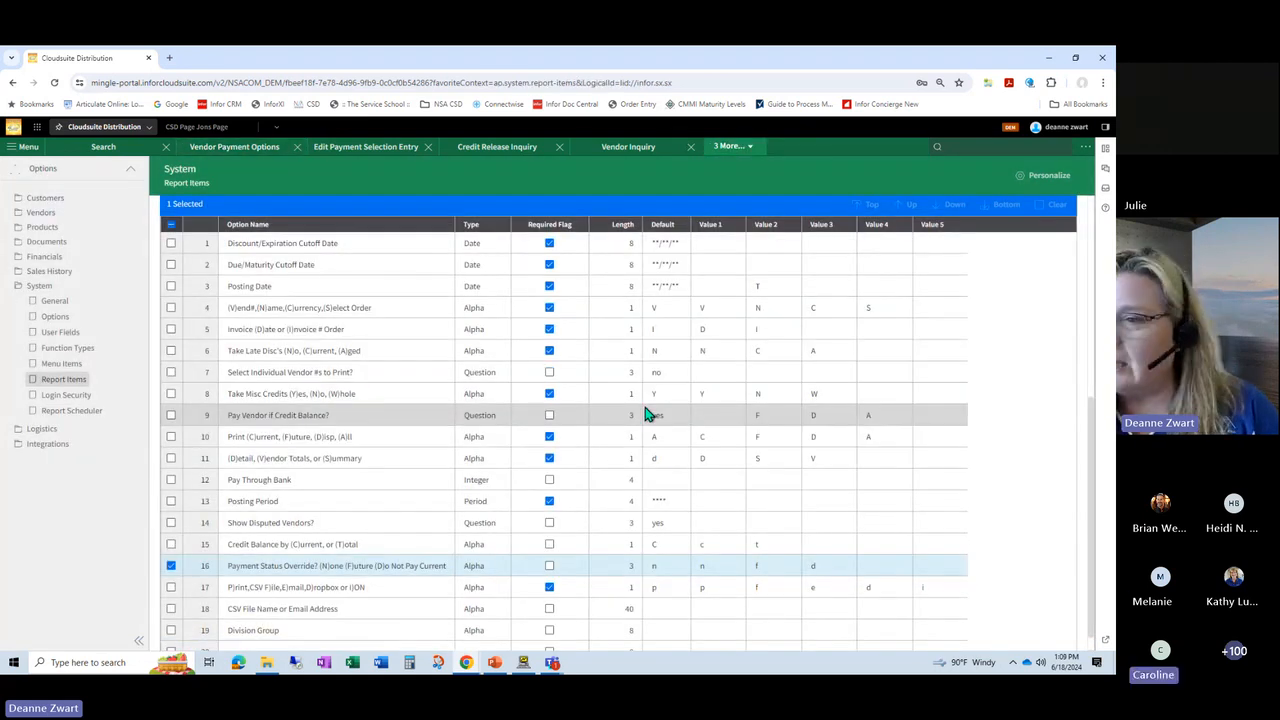
Step: Edit the APRC report item, switching its Standard setting to Site Specific and back to All Version
scroll(648, 410, "up", 4)
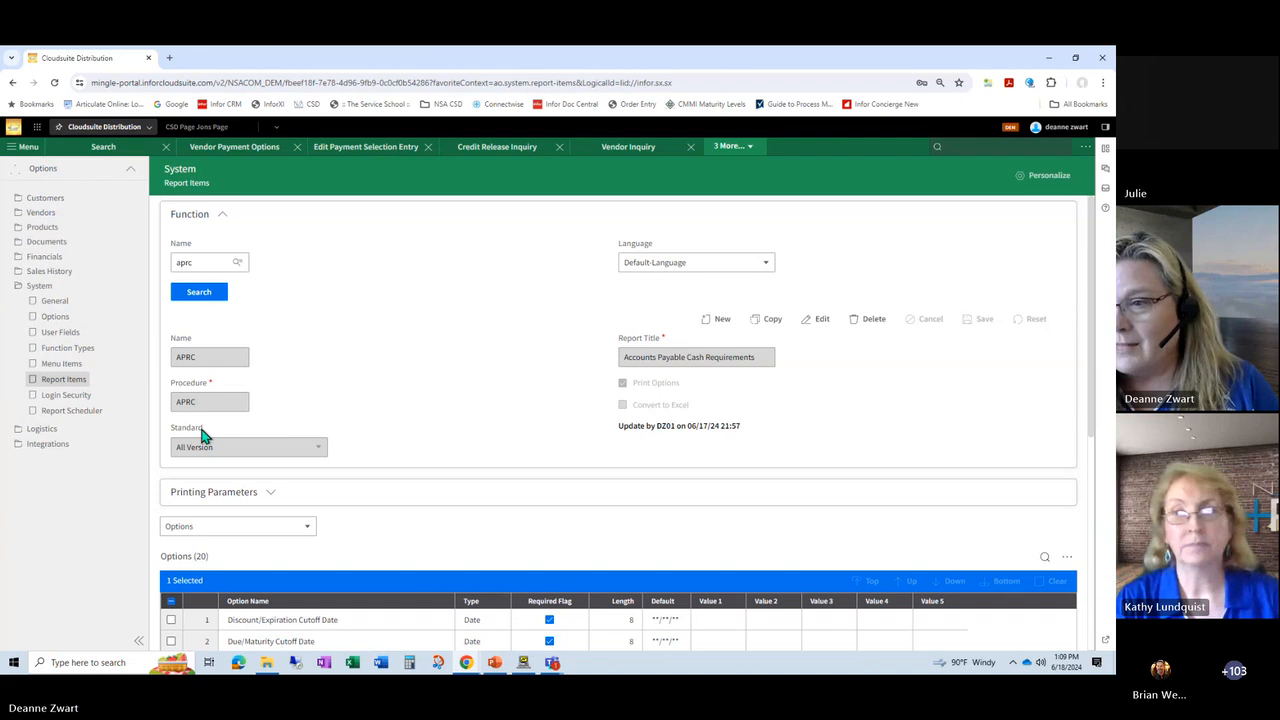
left_click(817, 322)
left_click(260, 448)
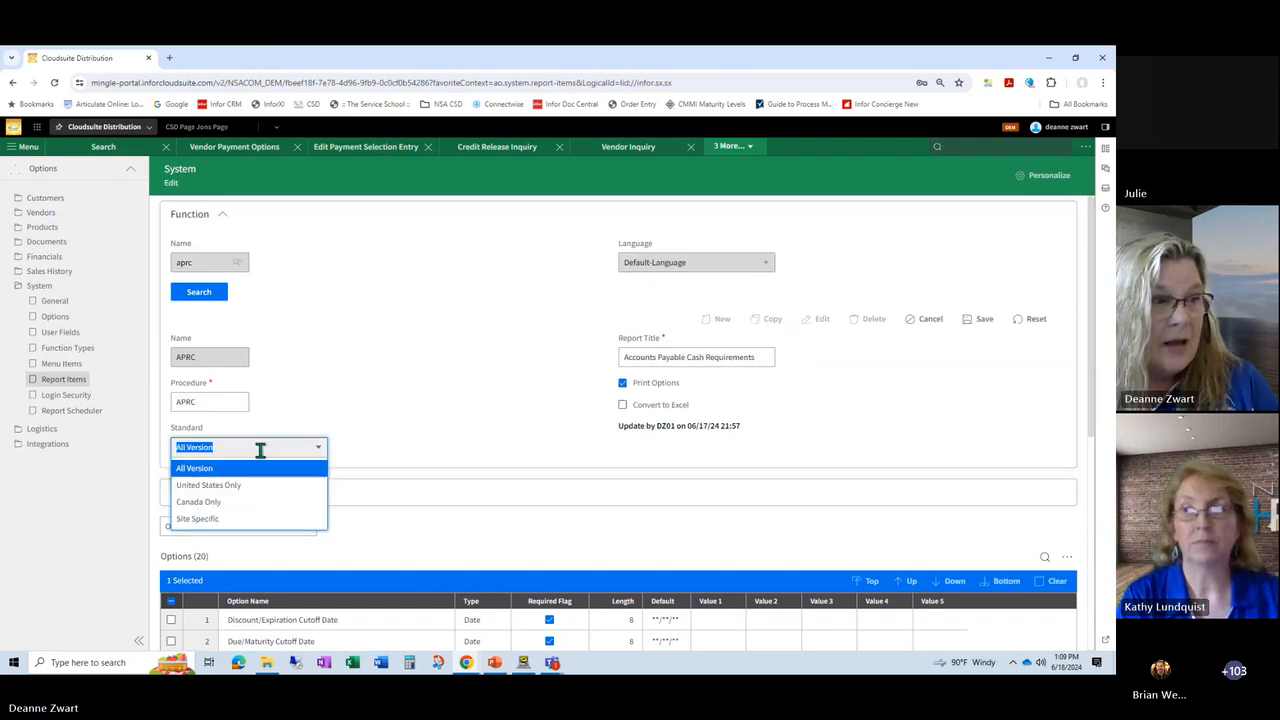
left_click(255, 519)
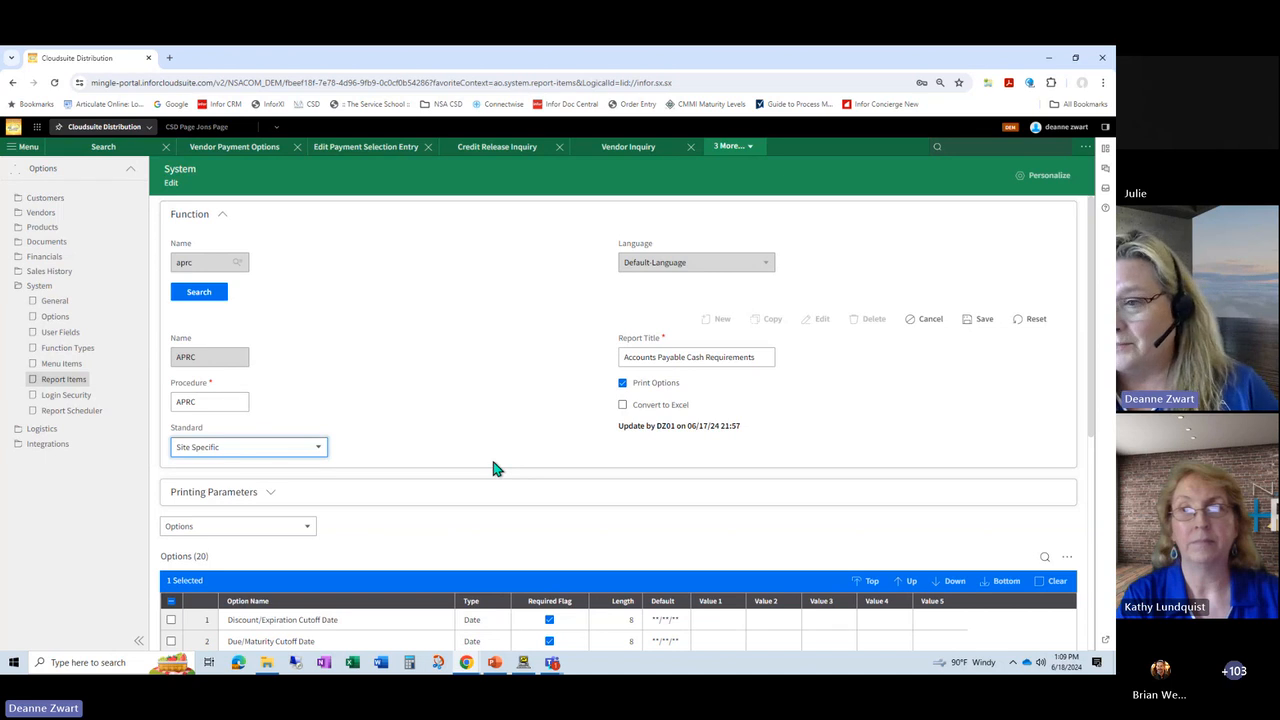
left_click(262, 449)
left_click(265, 467)
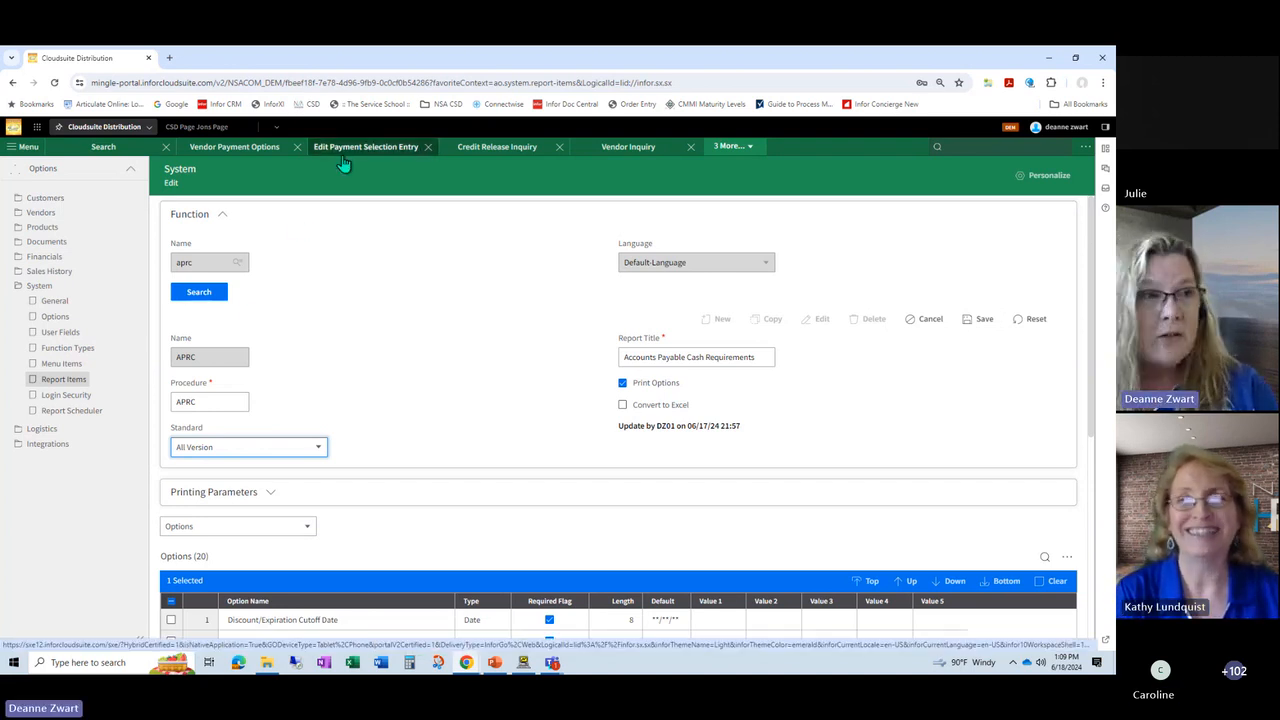
Step: Search Edit Payment Selection Entry for job NSAACH2 and display its payments by period
left_click(234, 147)
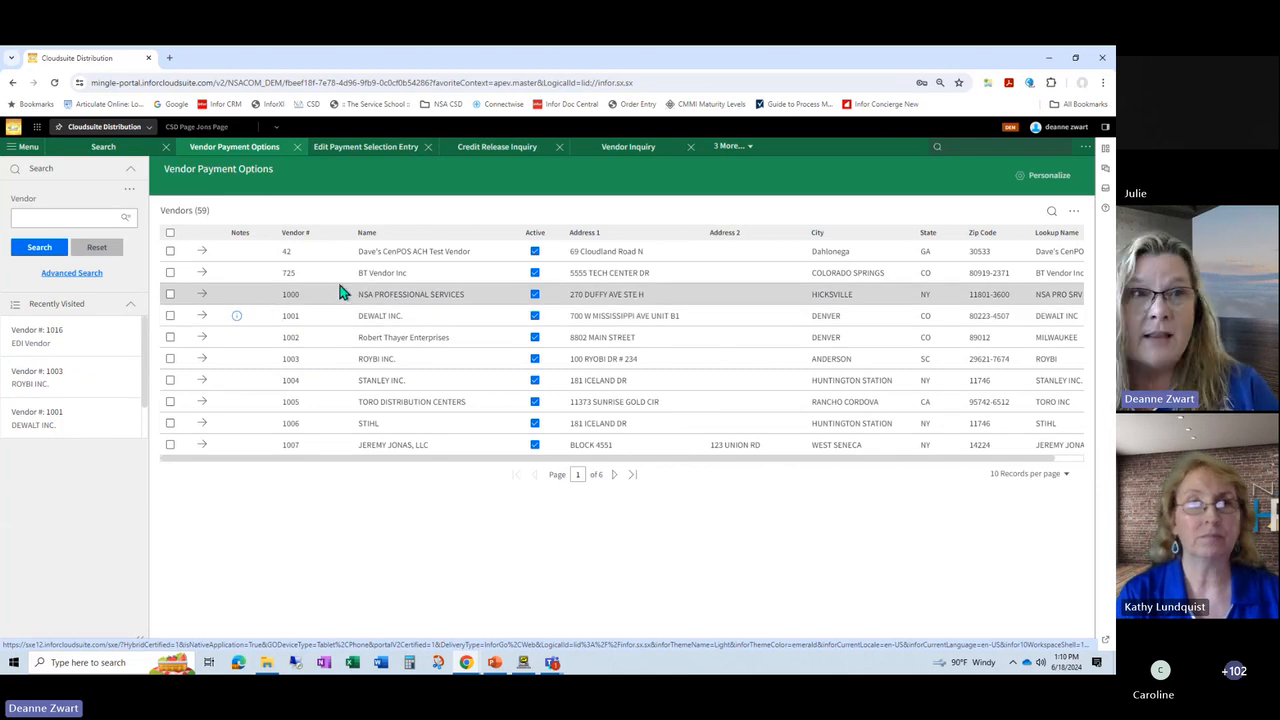
left_click(727, 152)
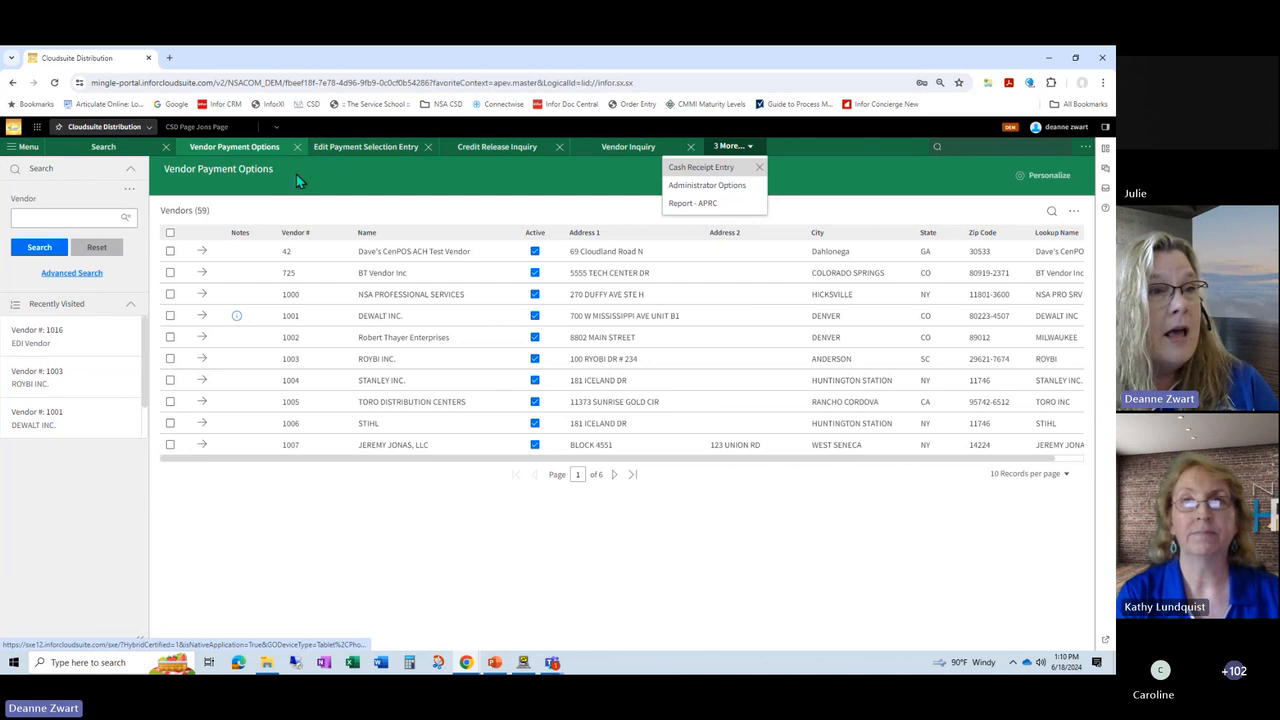
left_click(366, 147)
left_click(80, 216)
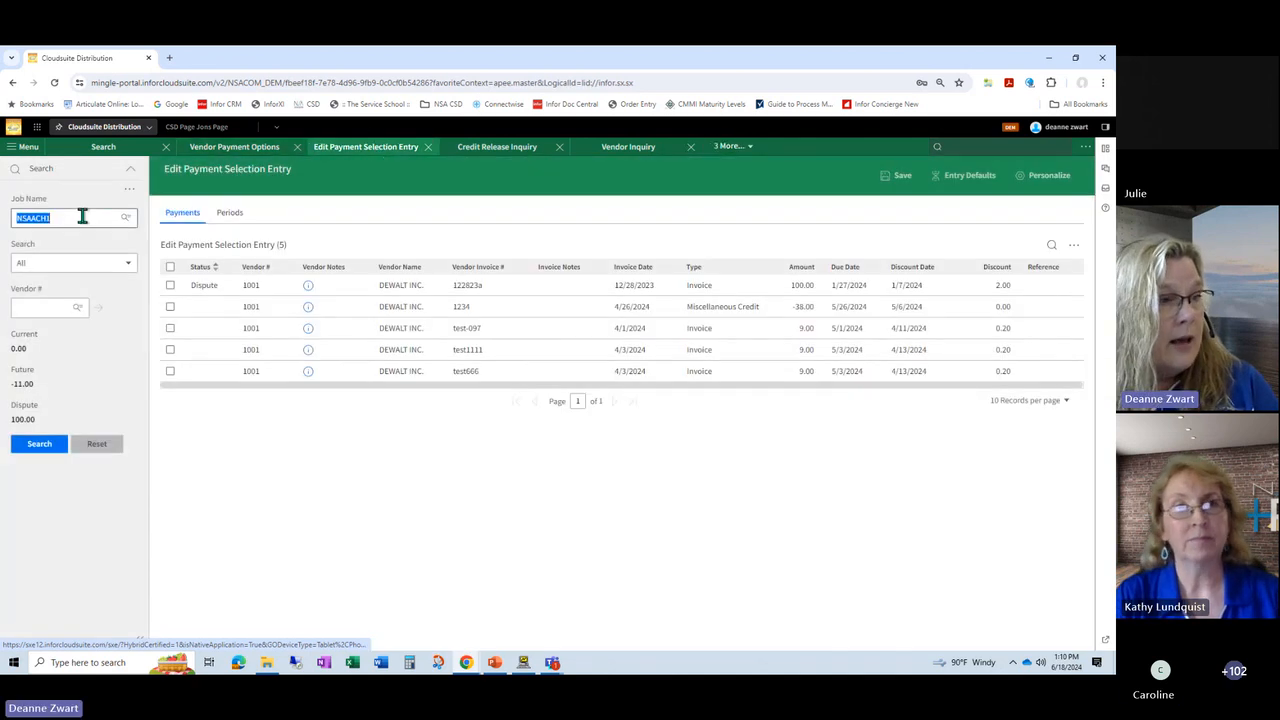
left_click(83, 272)
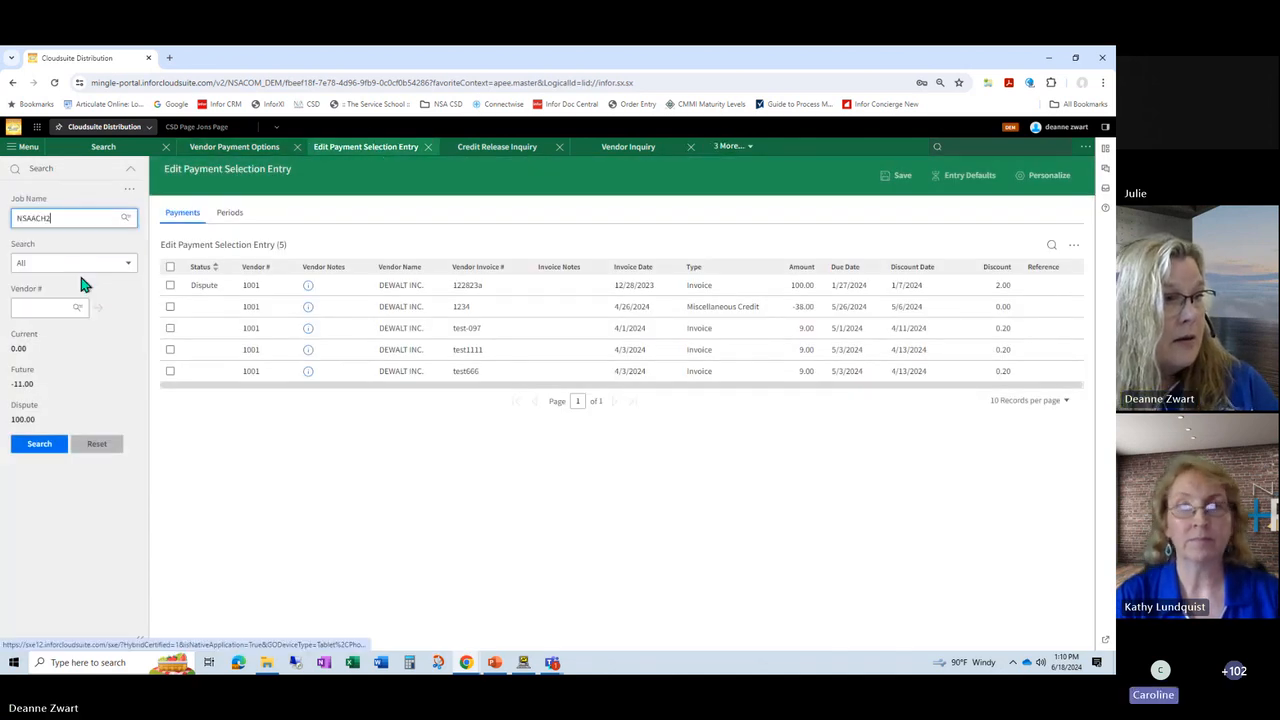
left_click(36, 450)
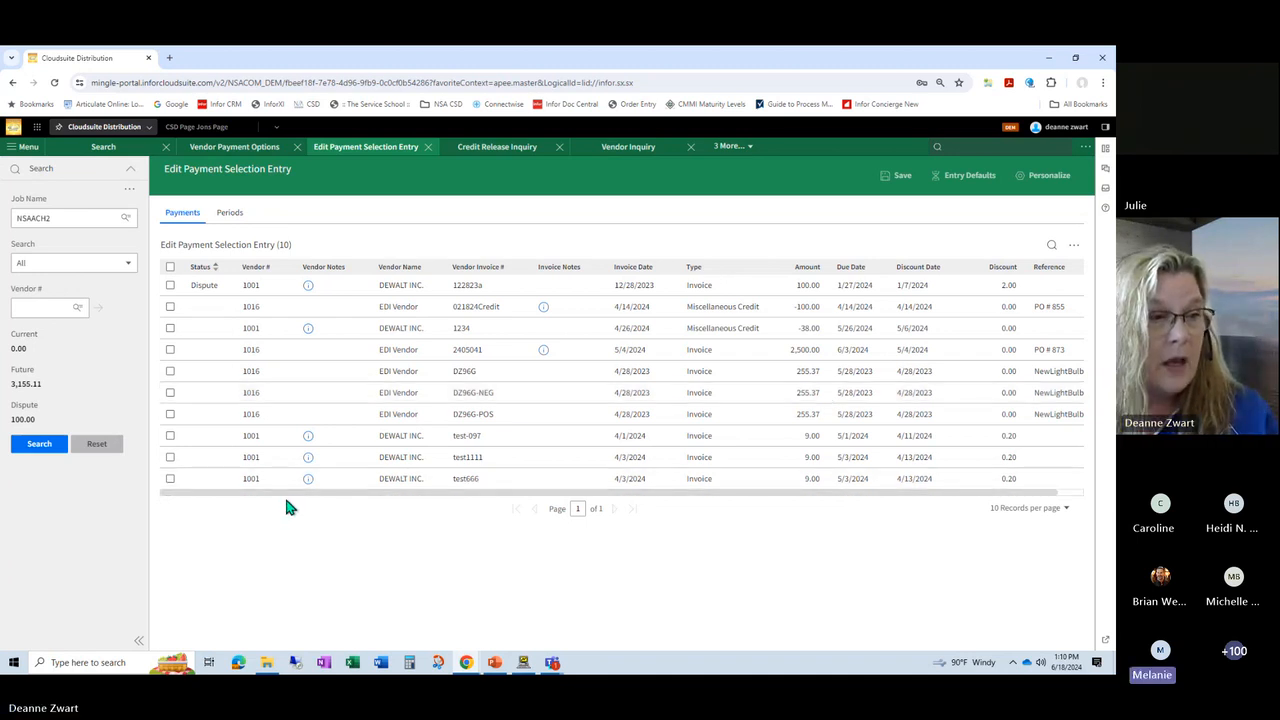
left_click(230, 213)
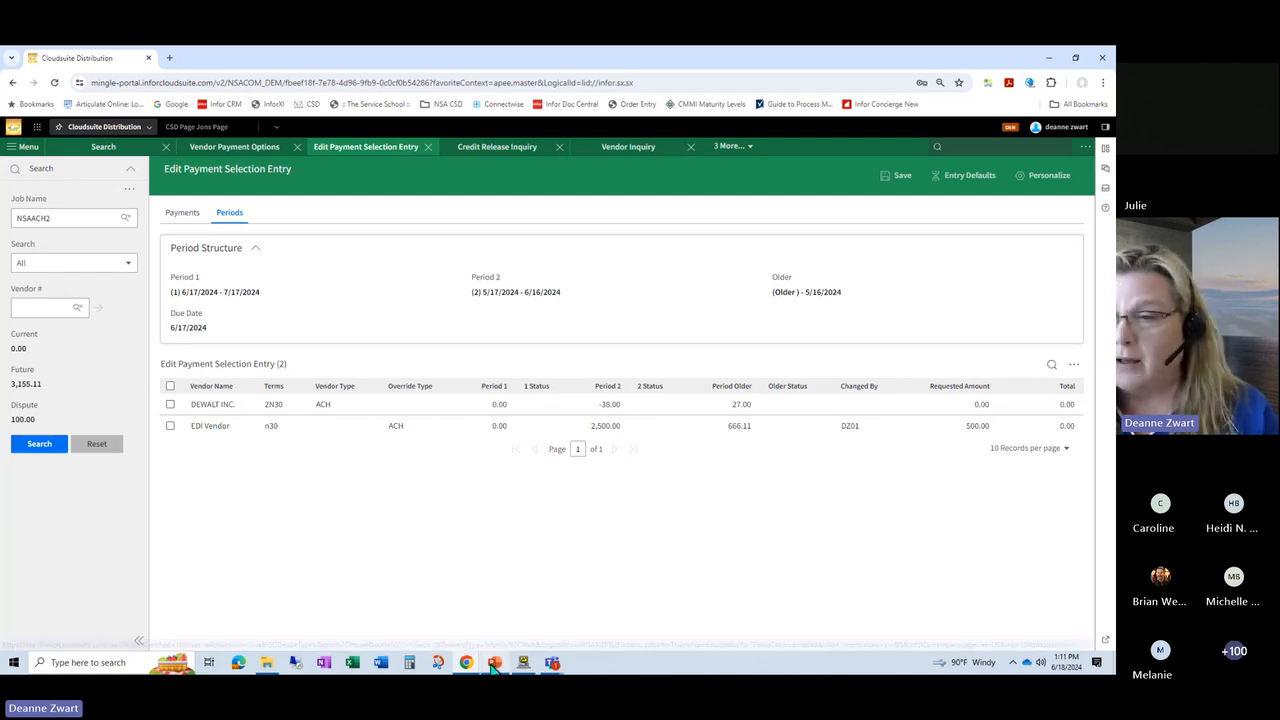
Step: Switch to the PowerPoint slide show and advance to the slide on Vendor Setup (APSV) import fields for payment
mouse_move(493, 668)
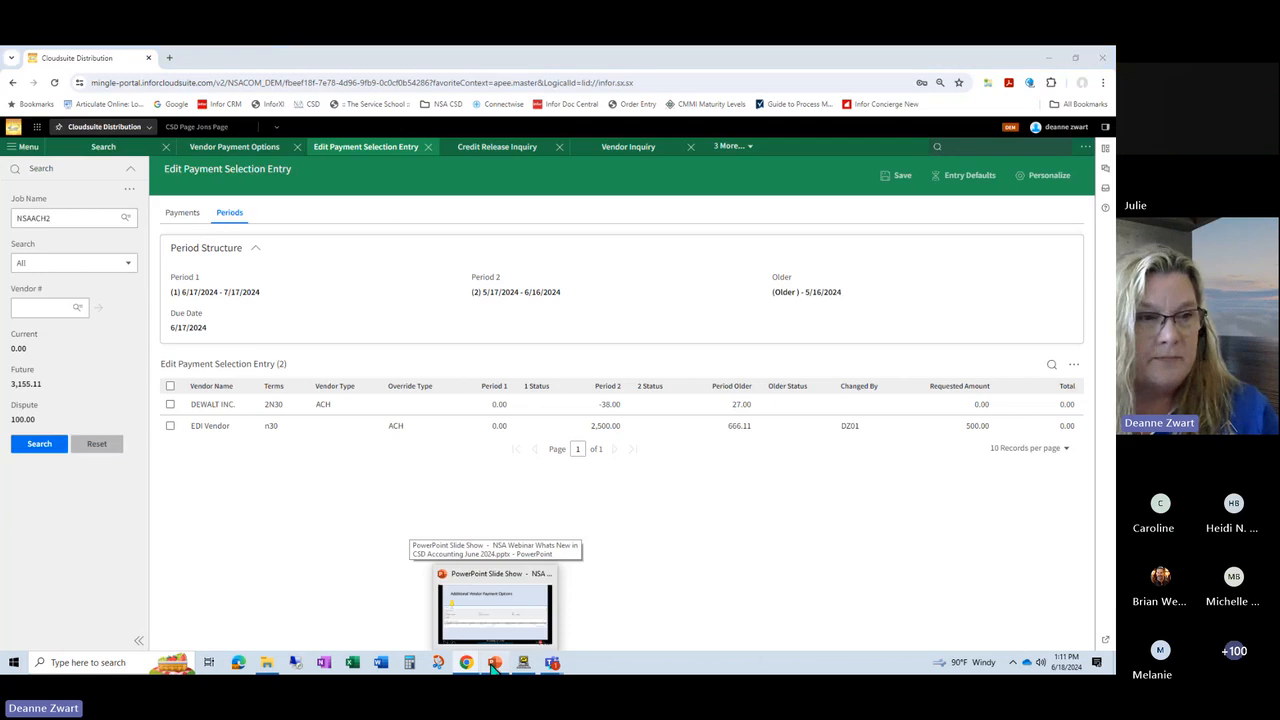
left_click(493, 668)
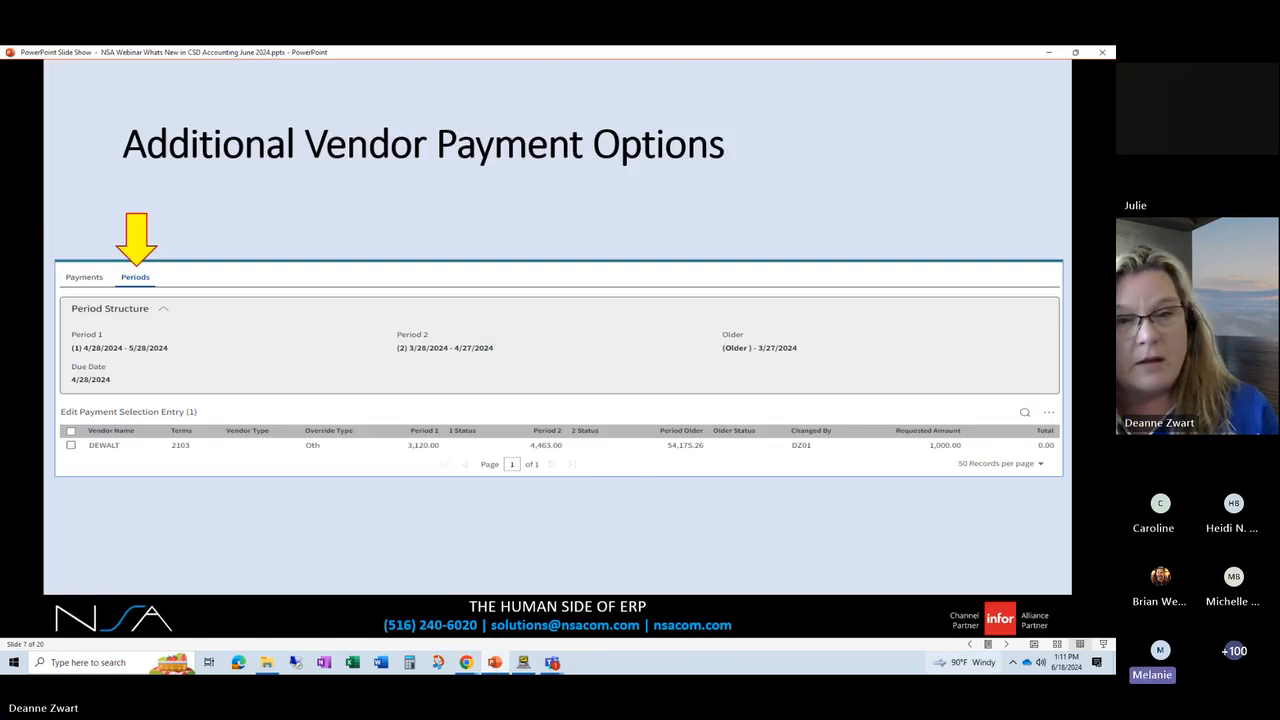
left_click(1008, 645)
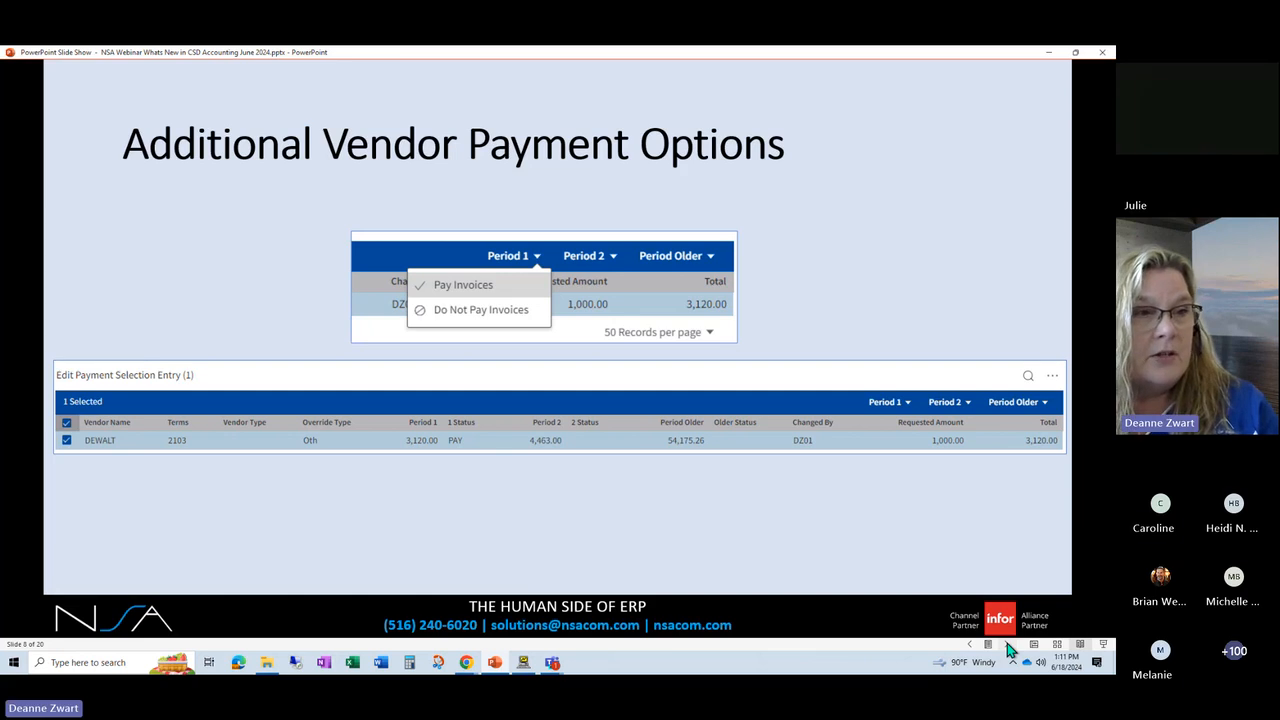
left_click(1008, 645)
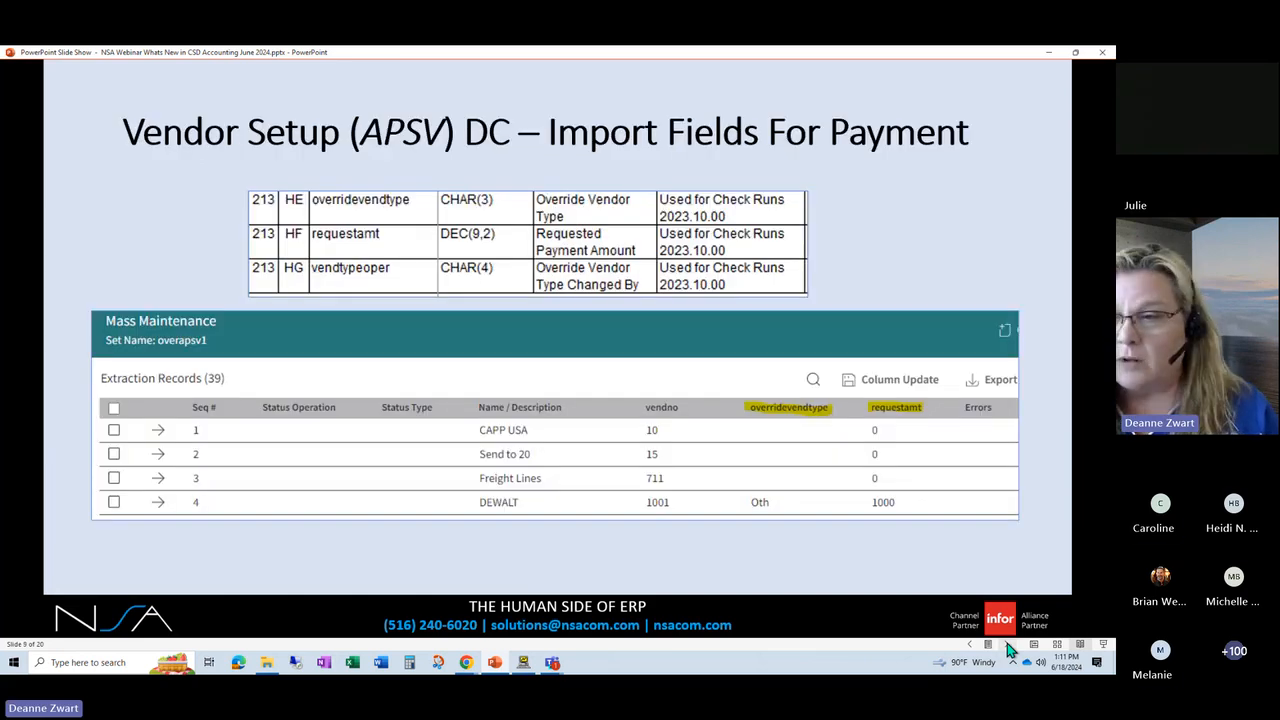
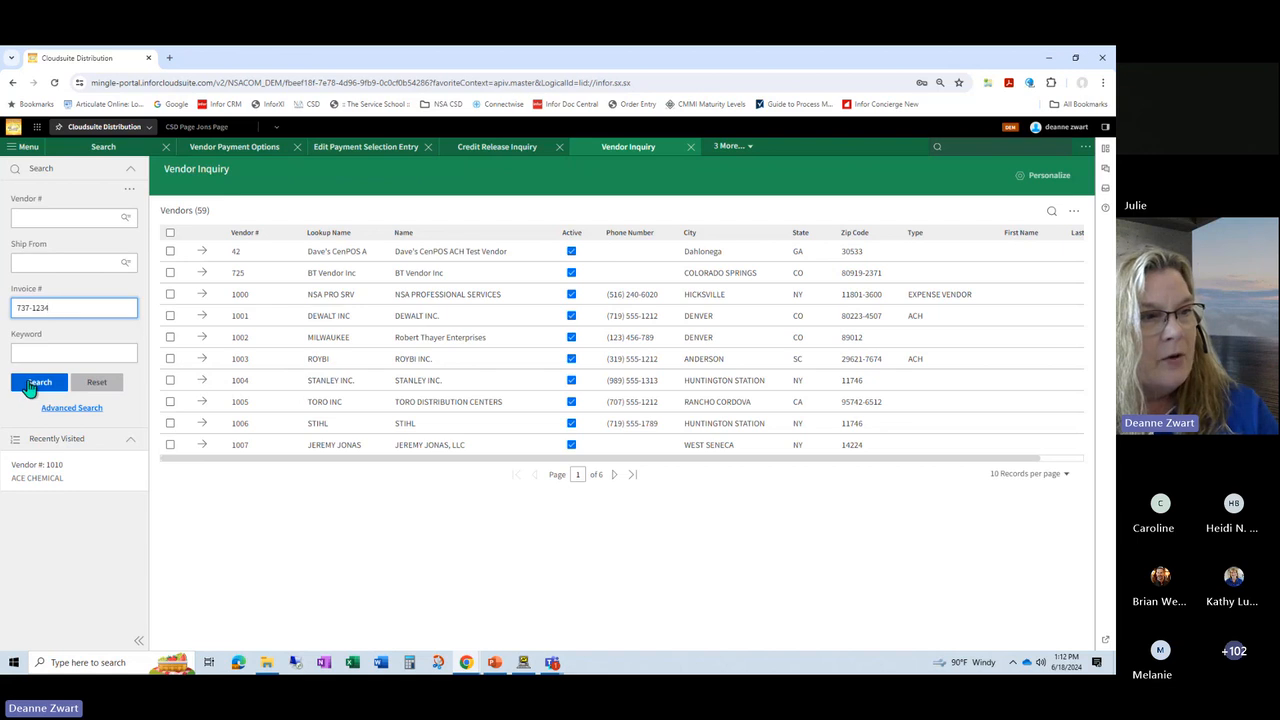
Step: Search Vendor Inquiry for invoice 737-1234 without a vendor number, and switch to the PowerPoint slide on Credit Release (OEIR) sales territory
left_click(30, 388)
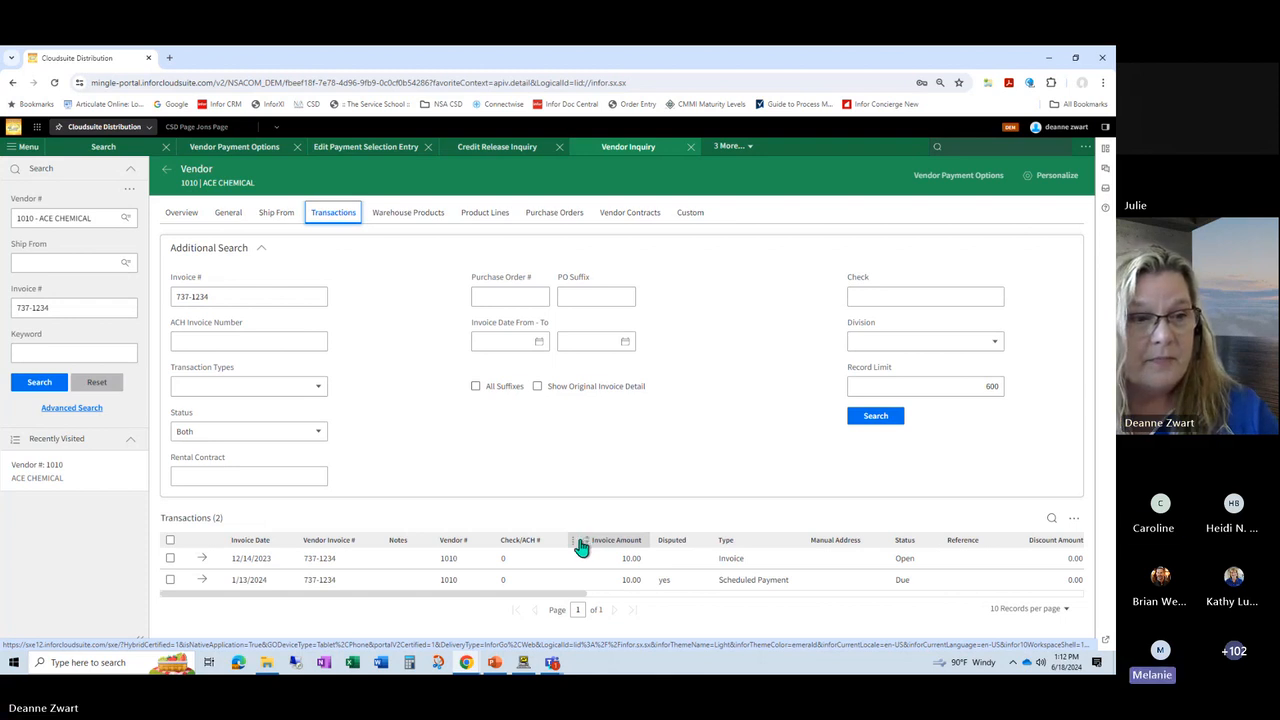
mouse_move(494, 662)
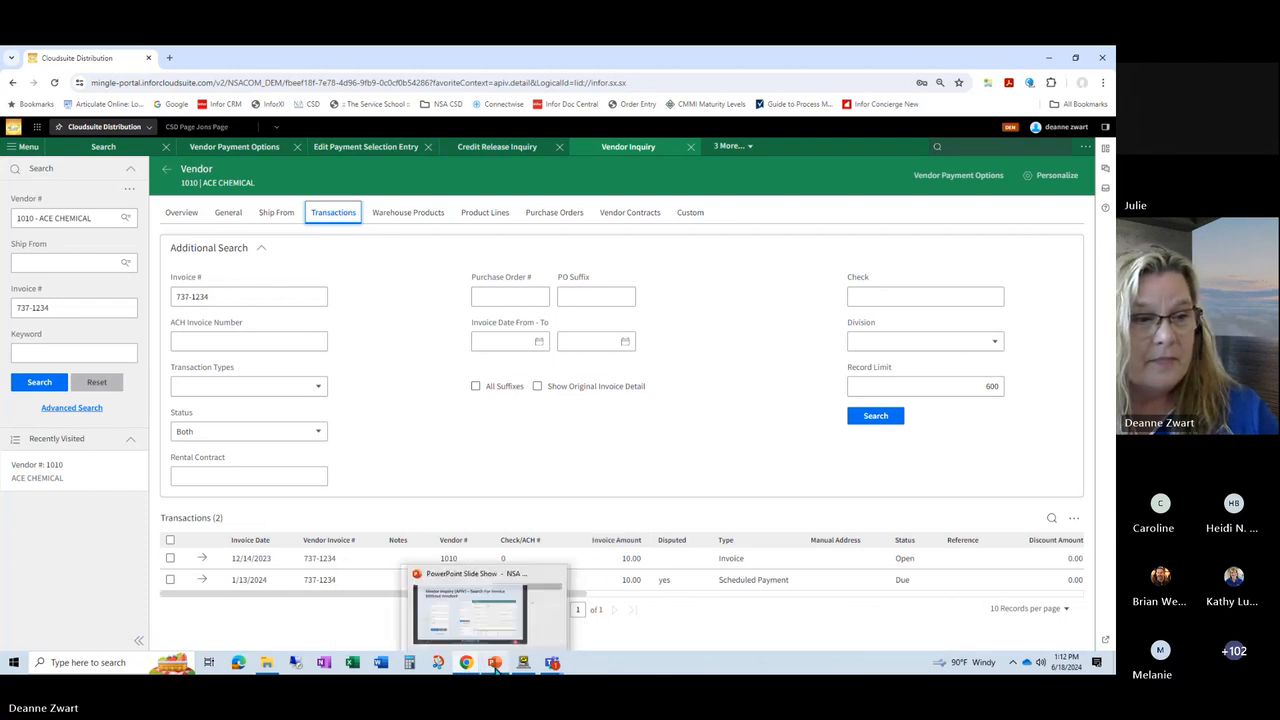
left_click(487, 600)
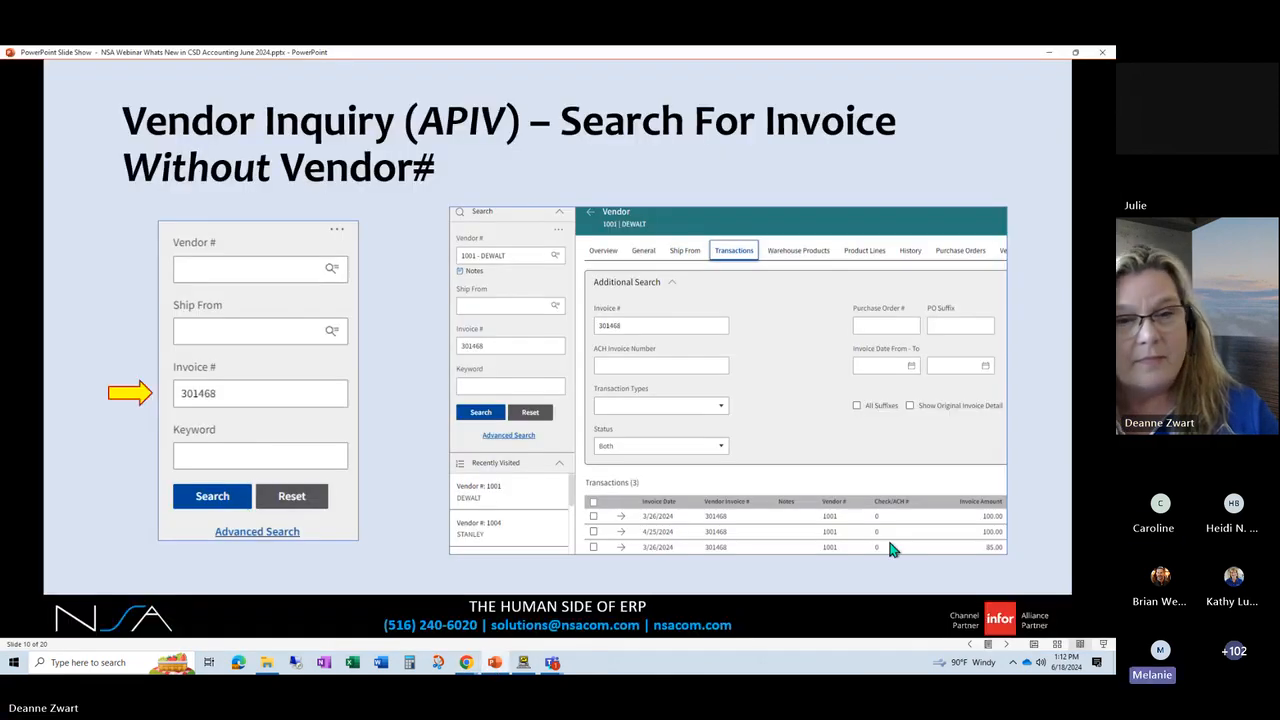
left_click(1006, 646)
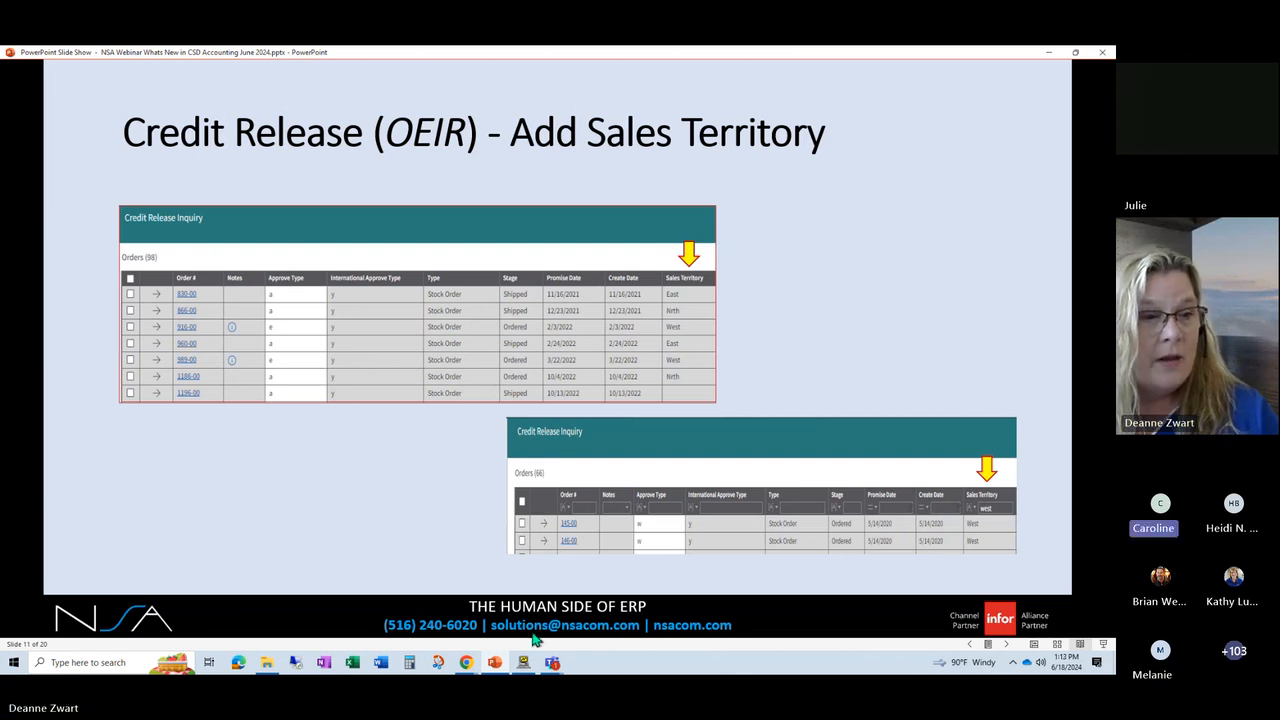
Step: Return to CloudSuite Distribution, open Credit Release Inquiry, clear the keyword filter and rerun the order search
mouse_move(466, 662)
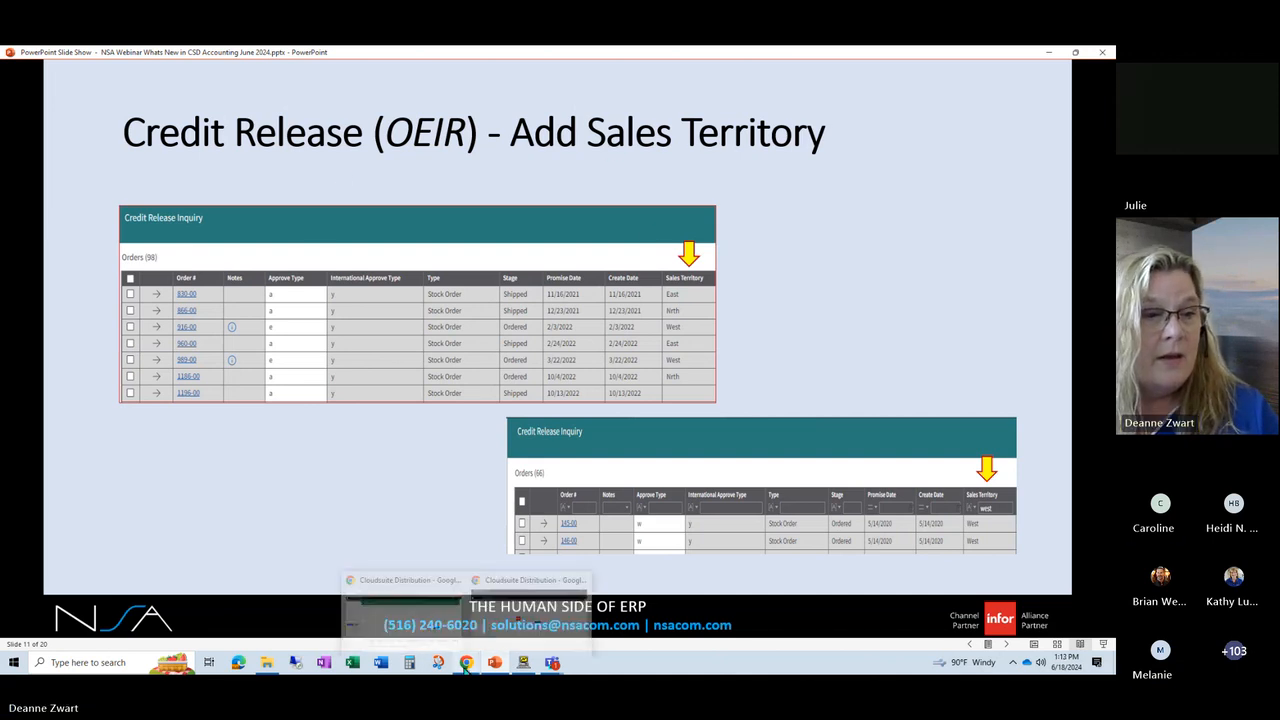
left_click(430, 625)
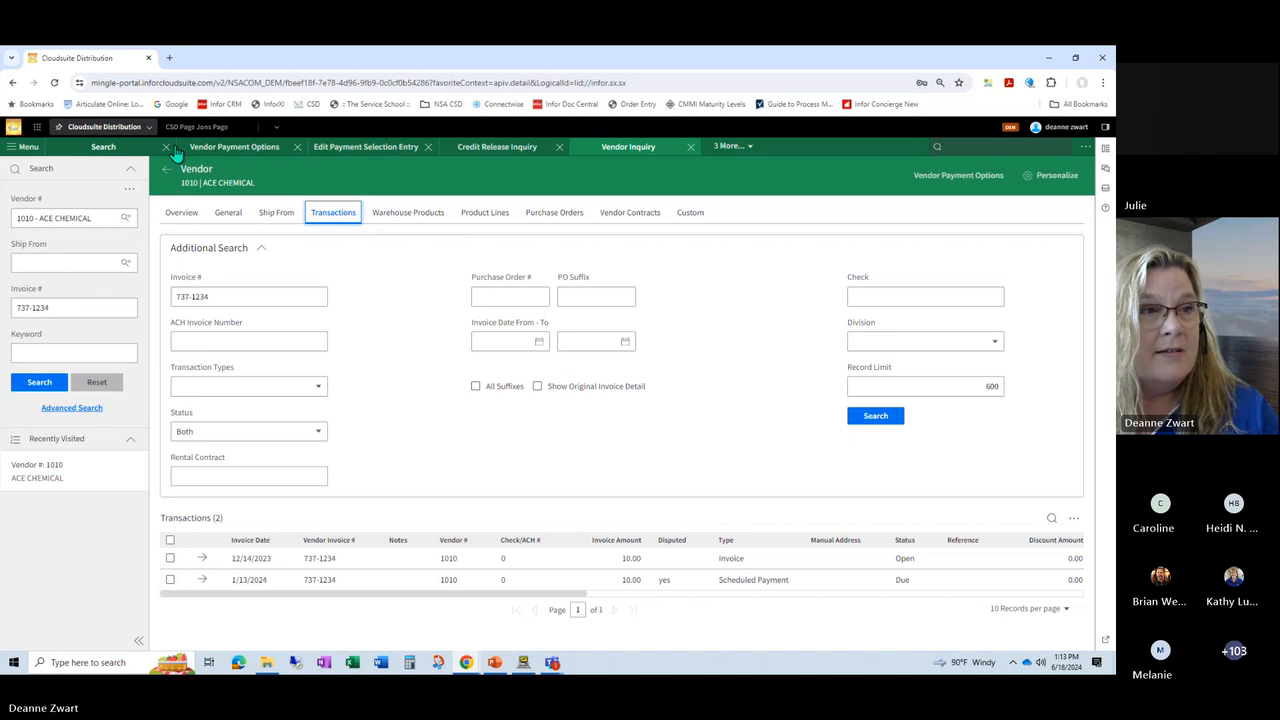
left_click(485, 150)
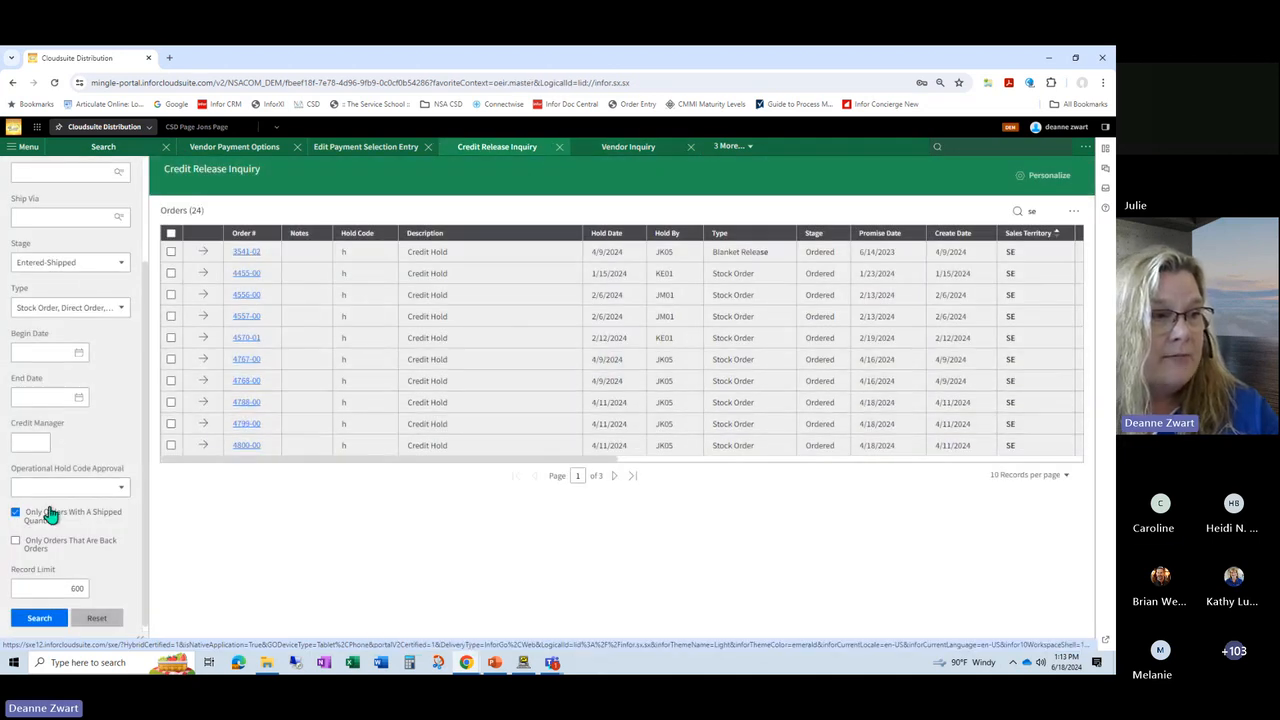
left_click(1045, 212)
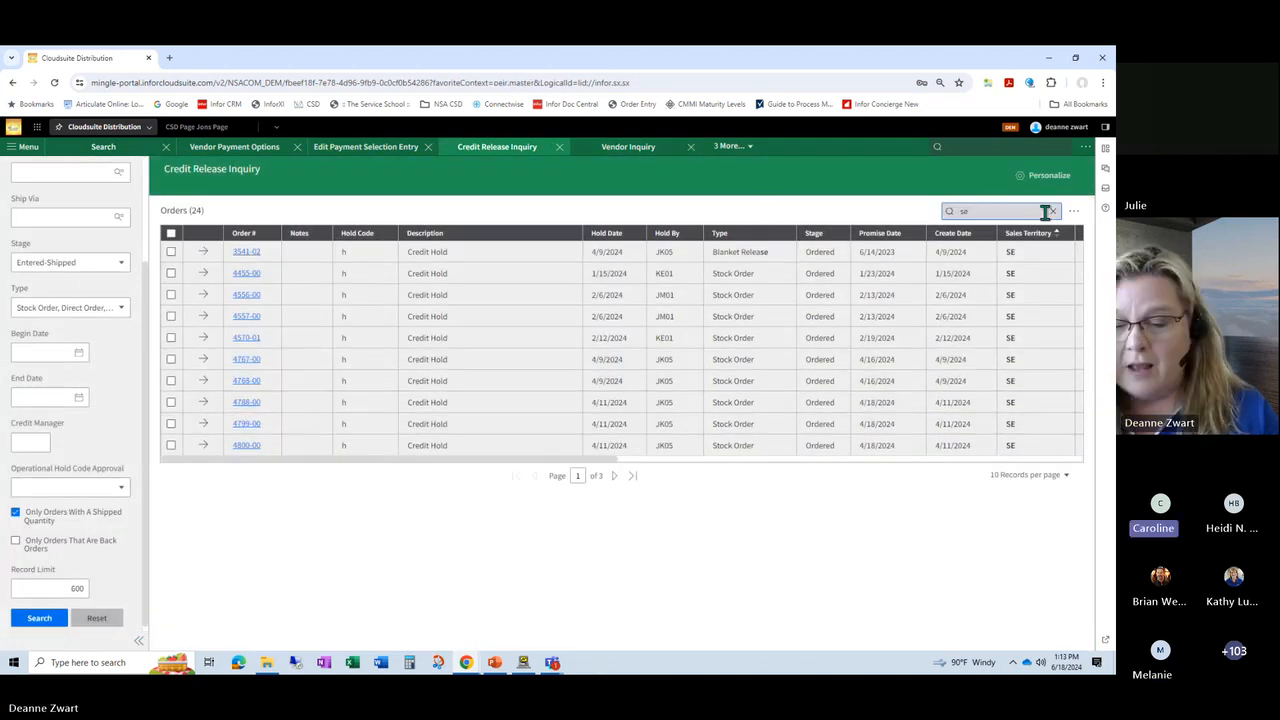
left_click(1052, 211)
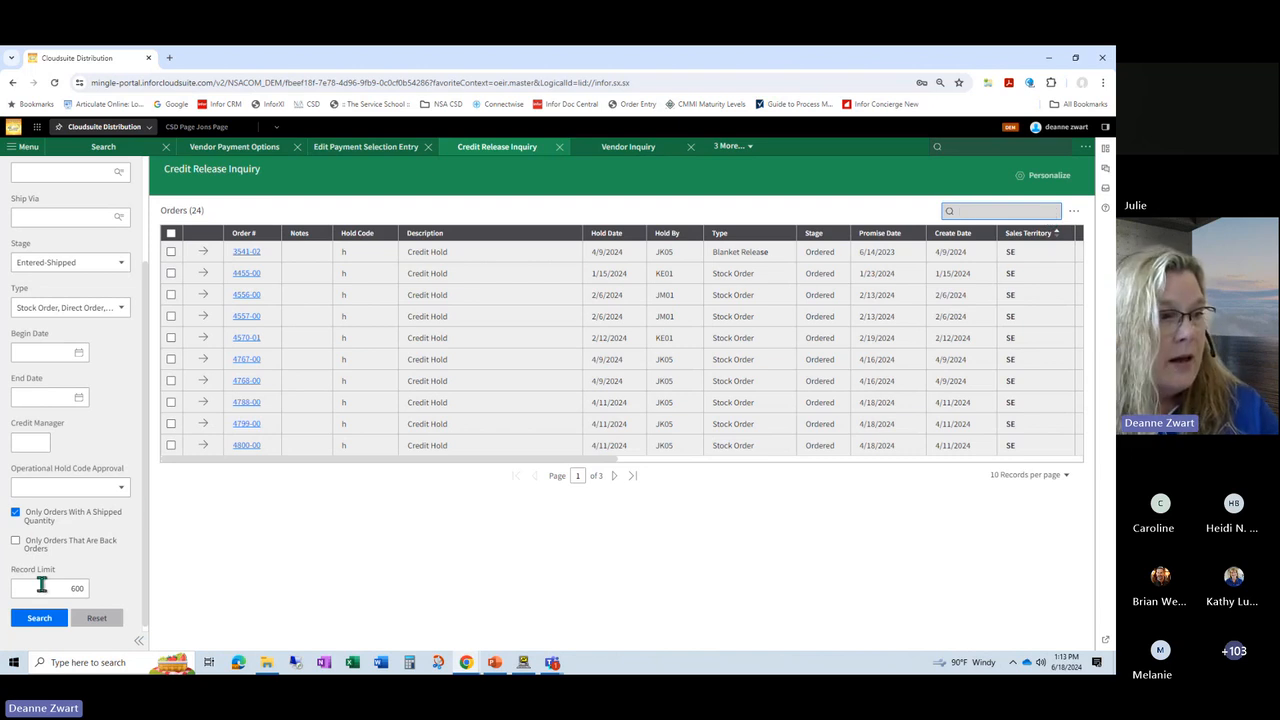
left_click(39, 618)
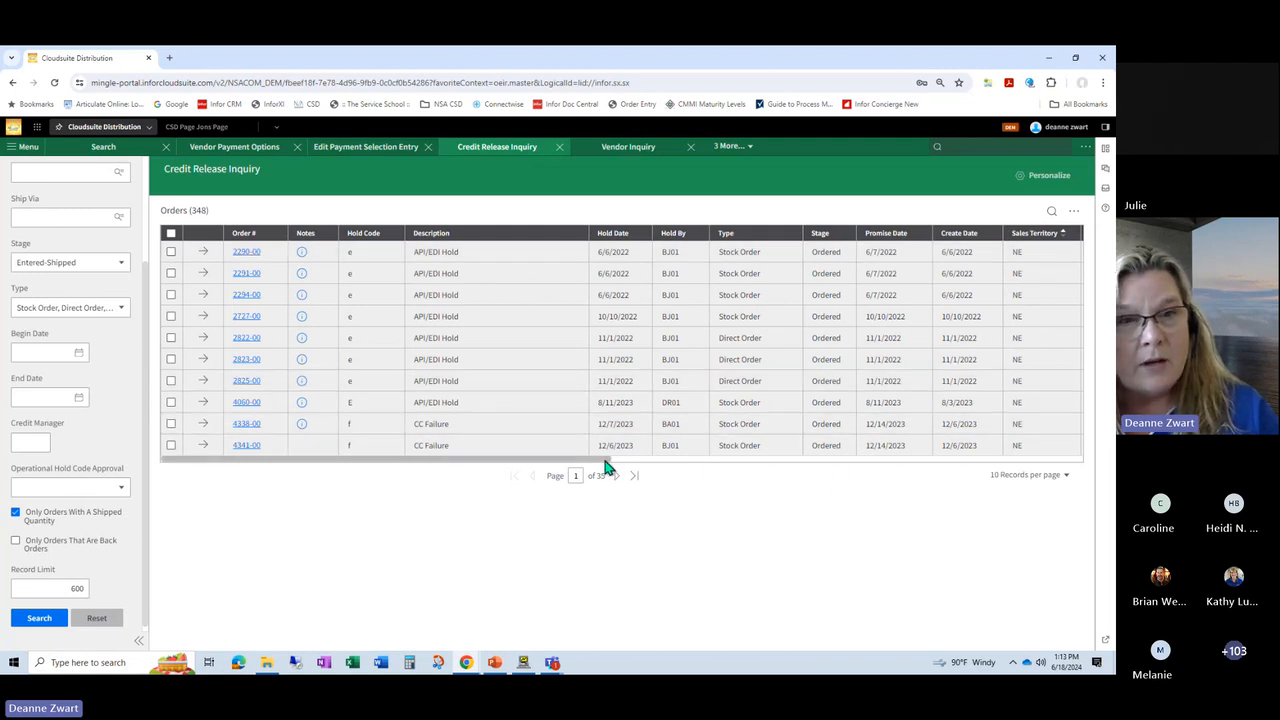
Step: Sort the held orders by Sales Territory descending and ascending, and filter the list by the keyword "se"
left_click_drag(609, 463, 654, 474)
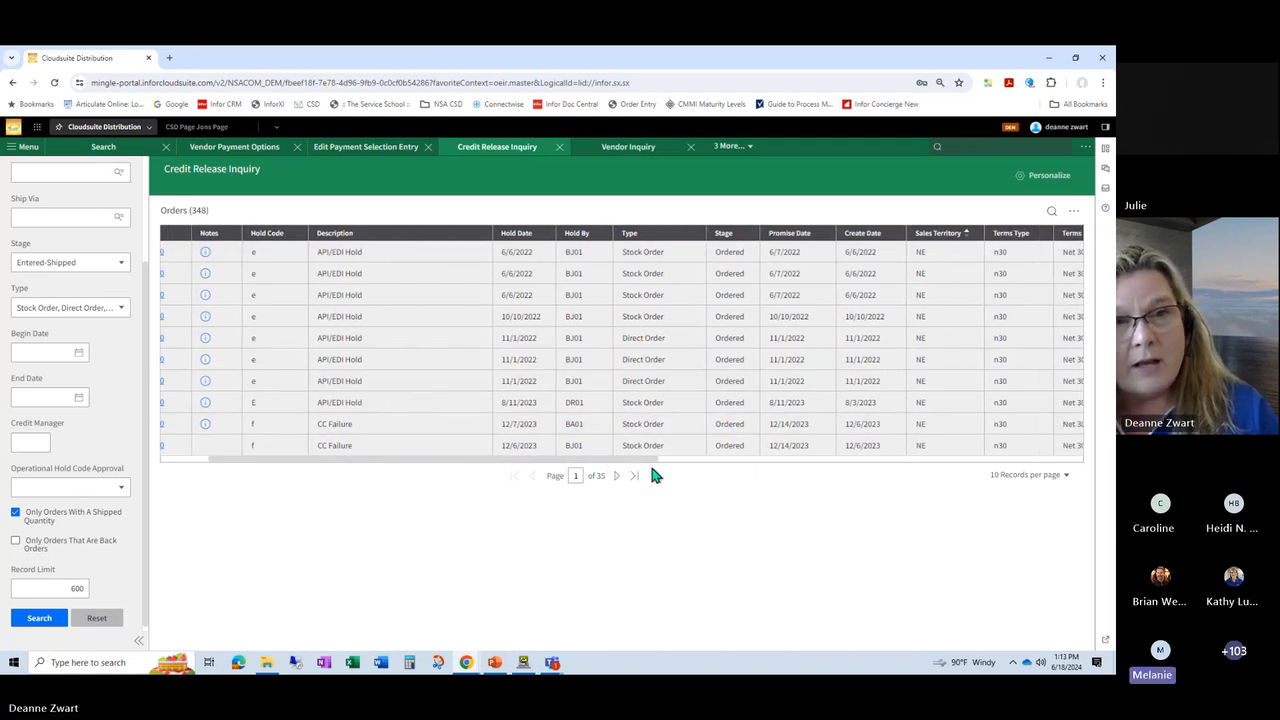
left_click(930, 240)
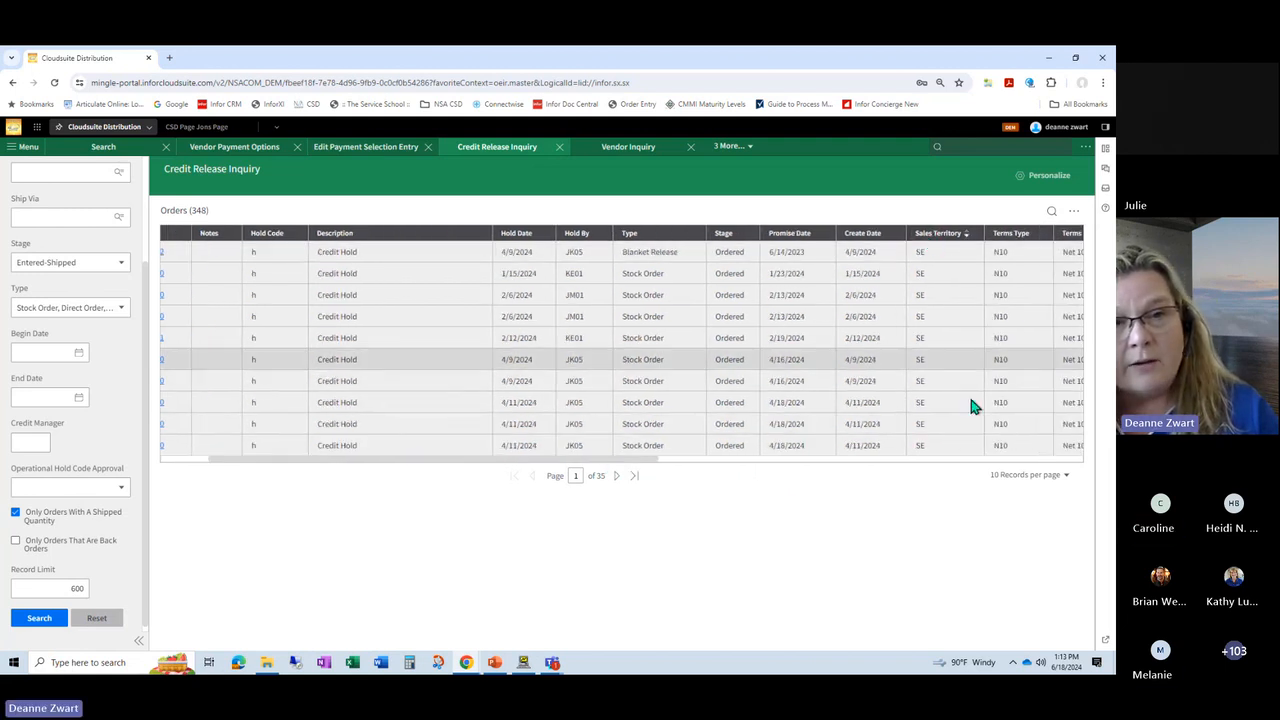
left_click(930, 240)
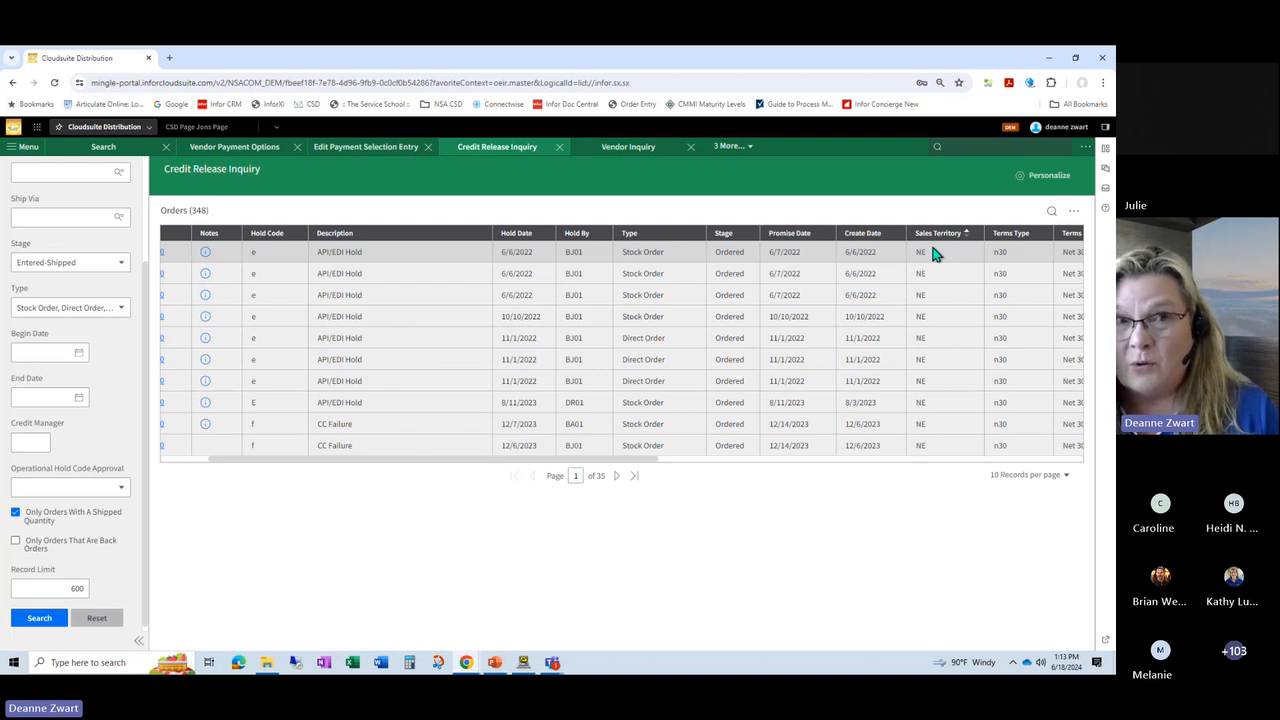
left_click(1051, 210)
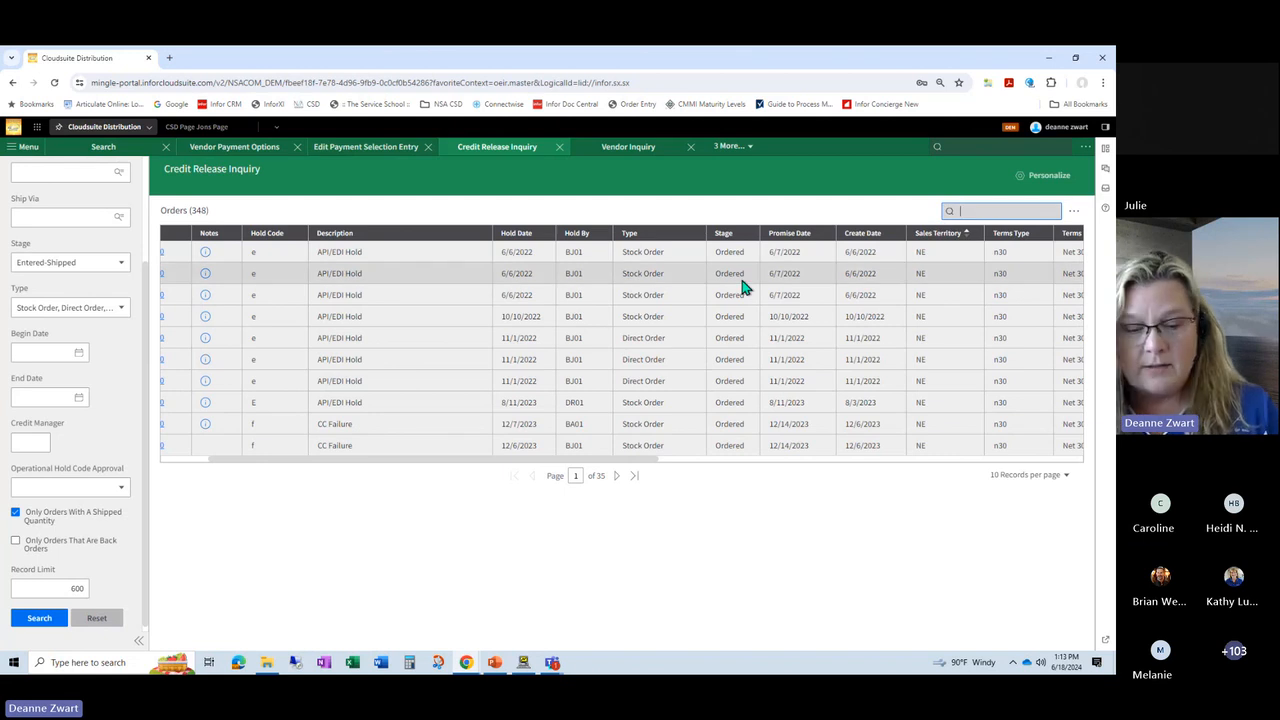
type("se")
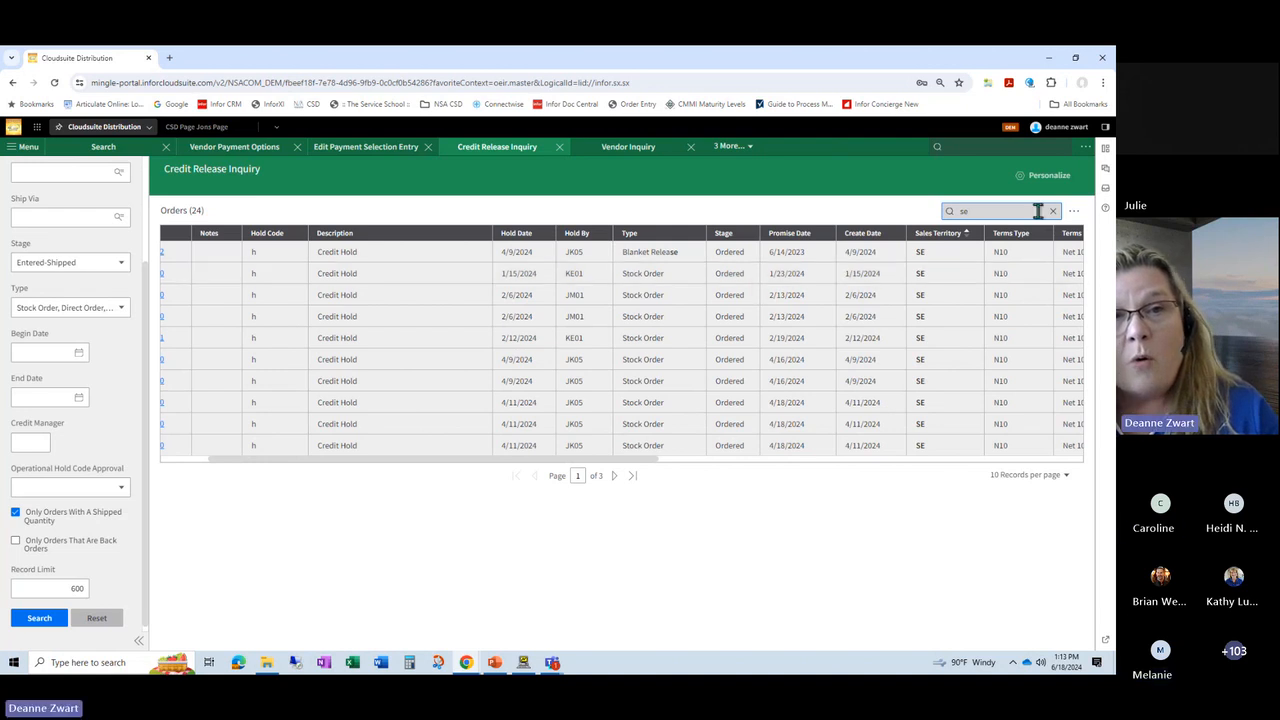
Step: Show the column filter row, clear the keyword and hide the row again, with the orders sorted by Sales Territory descending
left_click(1075, 214)
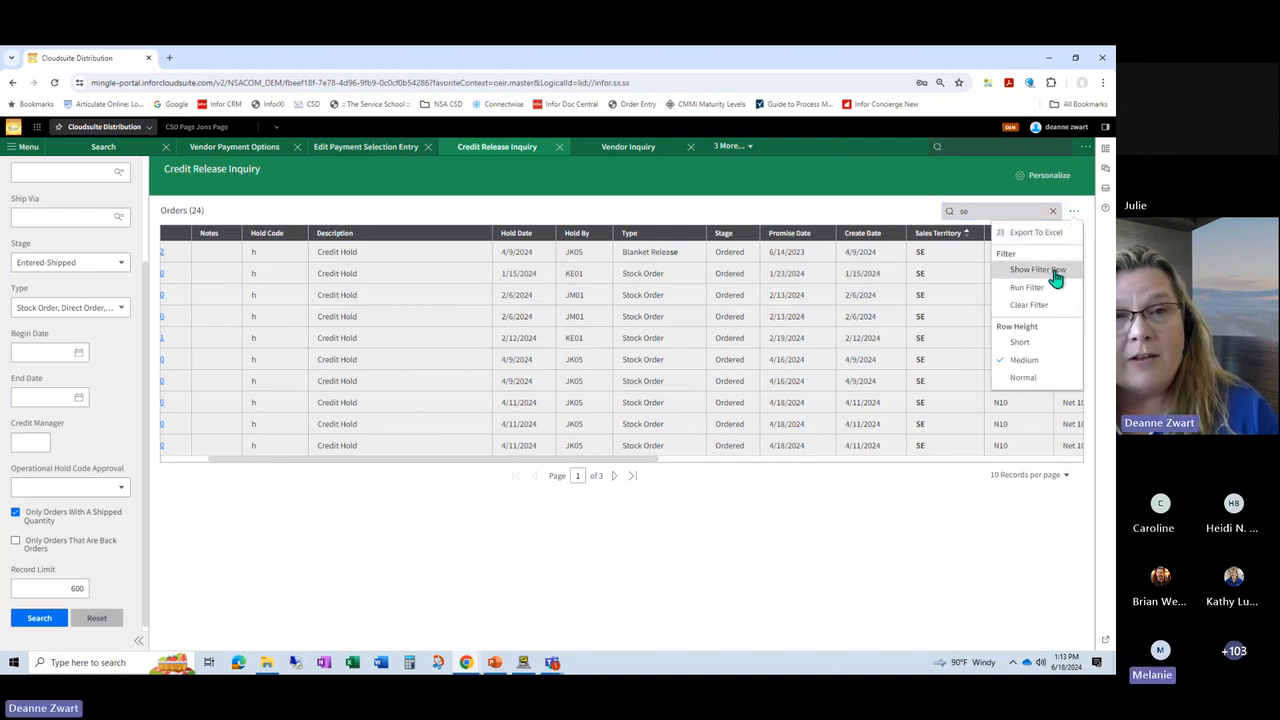
left_click(1054, 270)
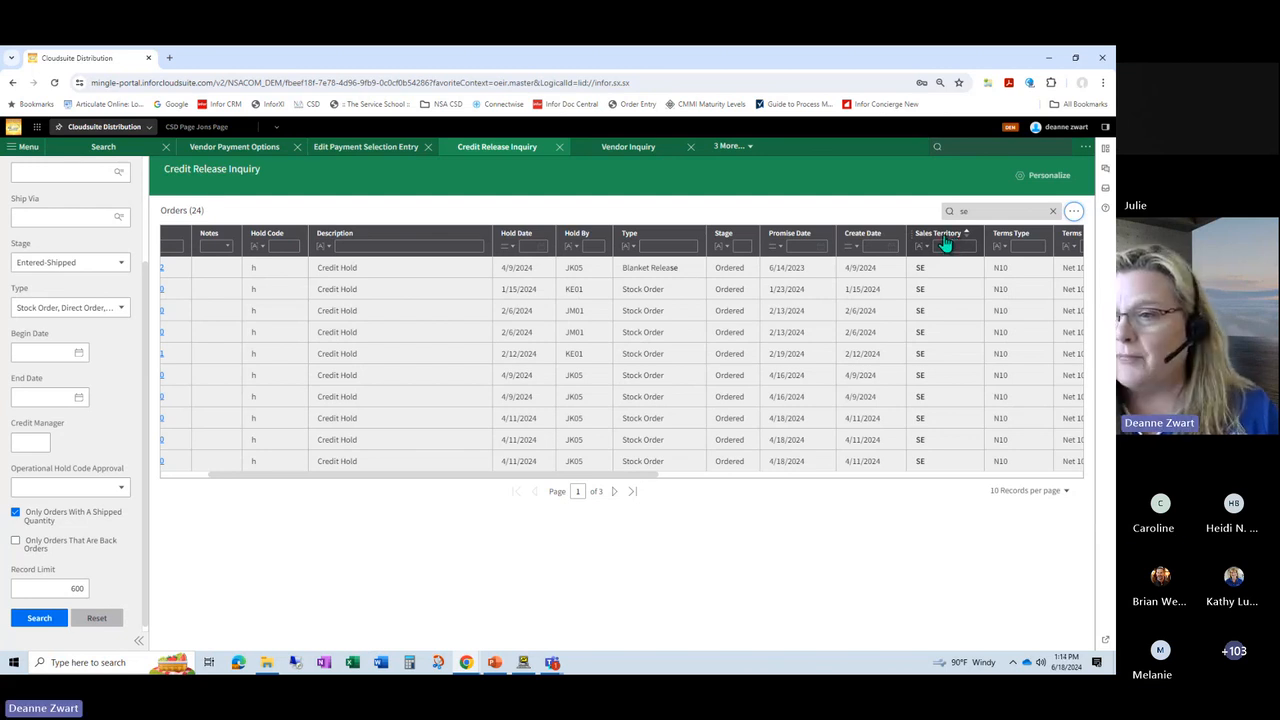
left_click(1052, 213)
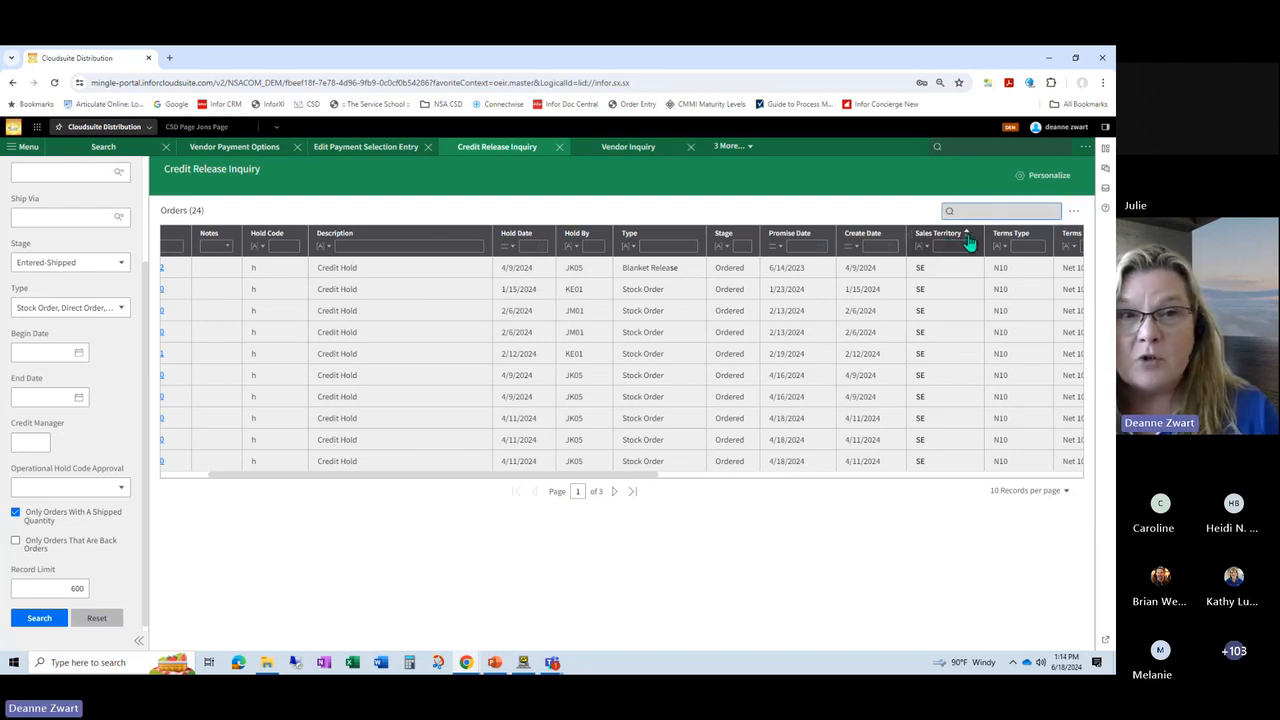
left_click(1073, 210)
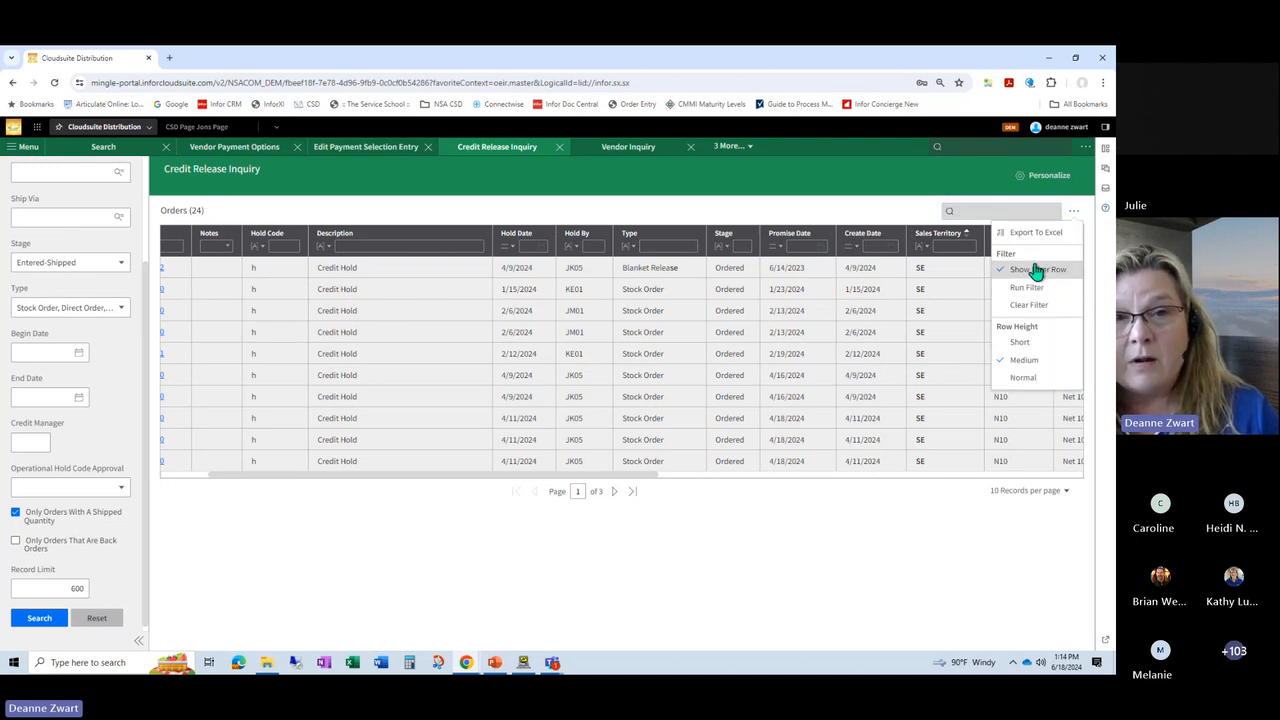
left_click(1033, 270)
left_click(938, 236)
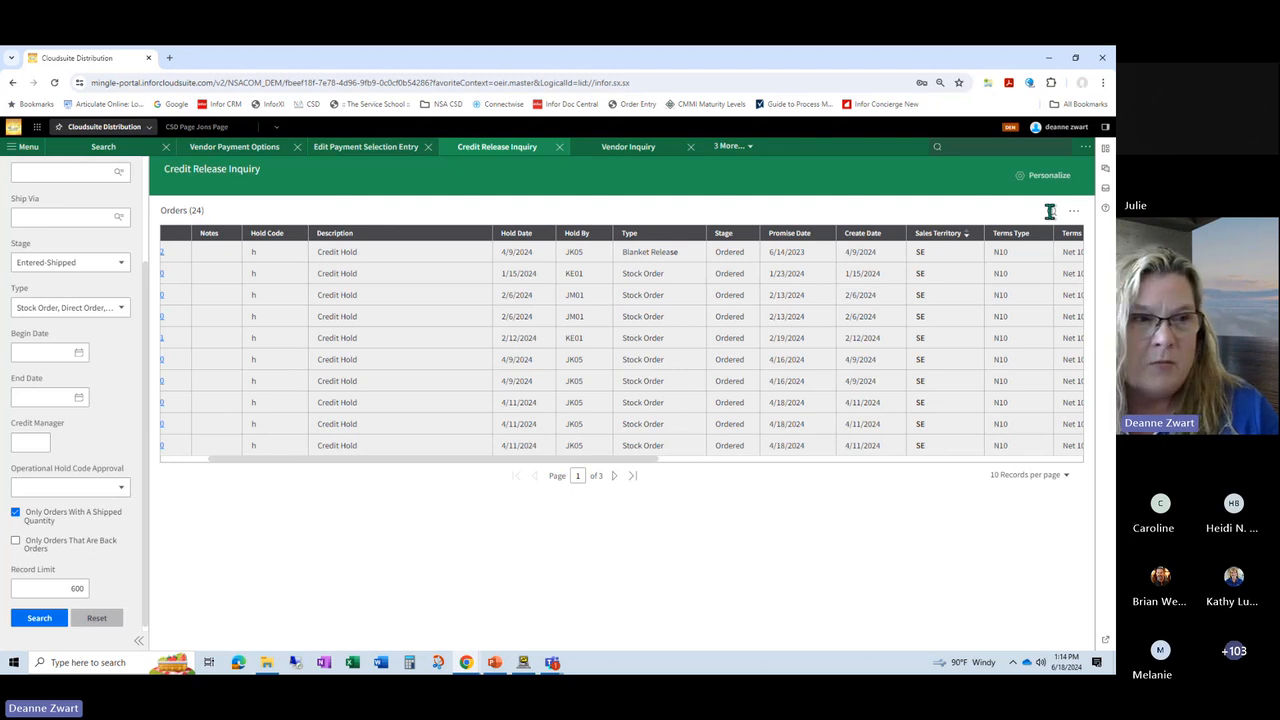
Step: Switch to the PowerPoint slide show and advance to the slide on Cash Receipts (ARECE) allocation by due date period
left_click_drag(298, 461, 207, 459)
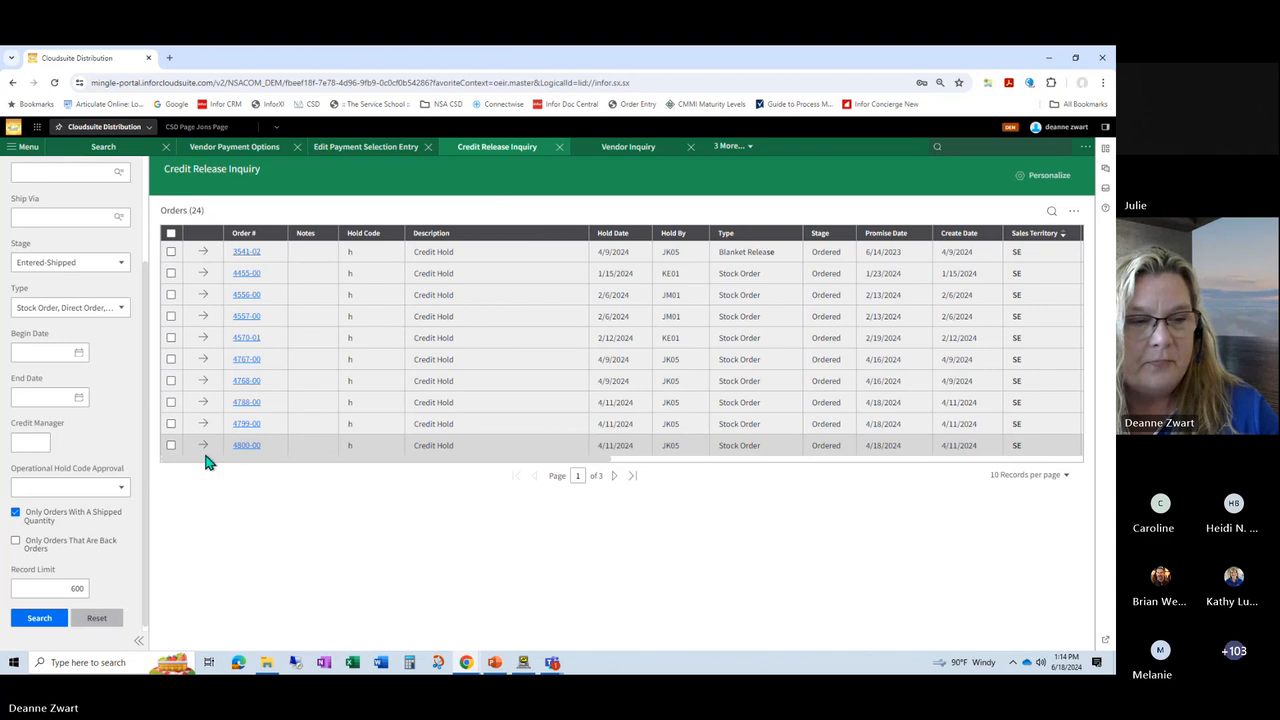
left_click(495, 663)
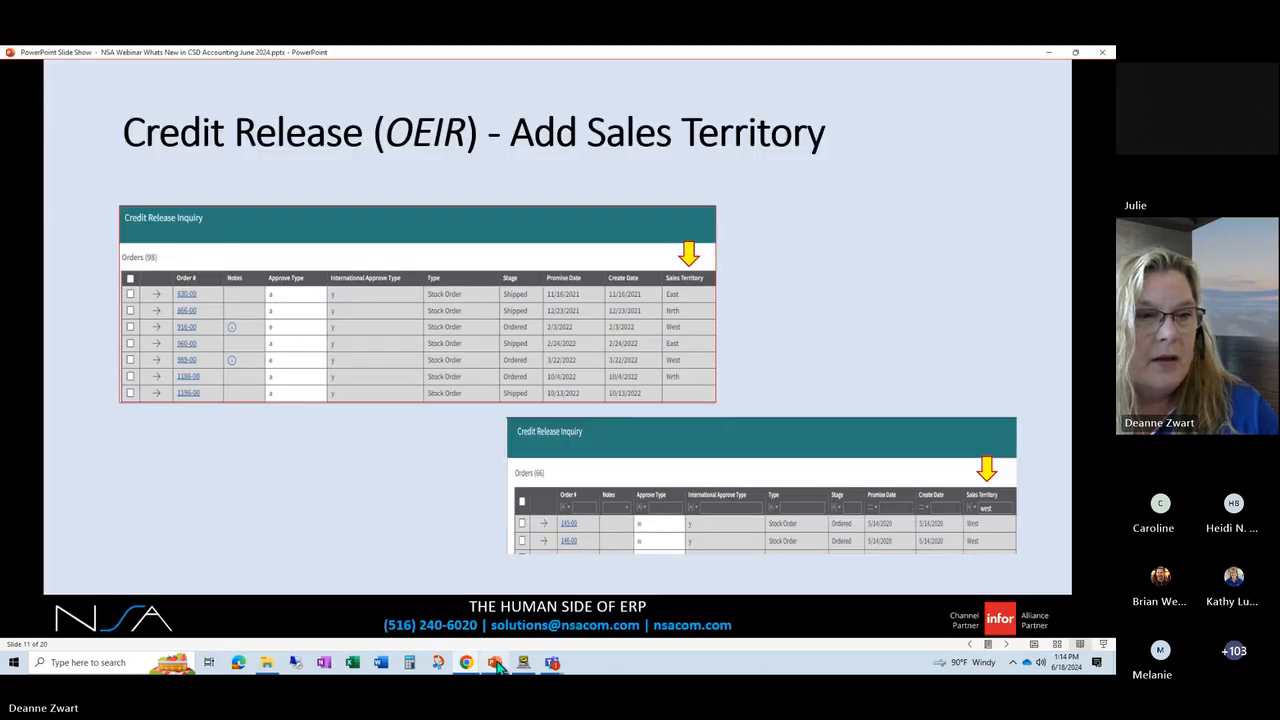
left_click(1007, 646)
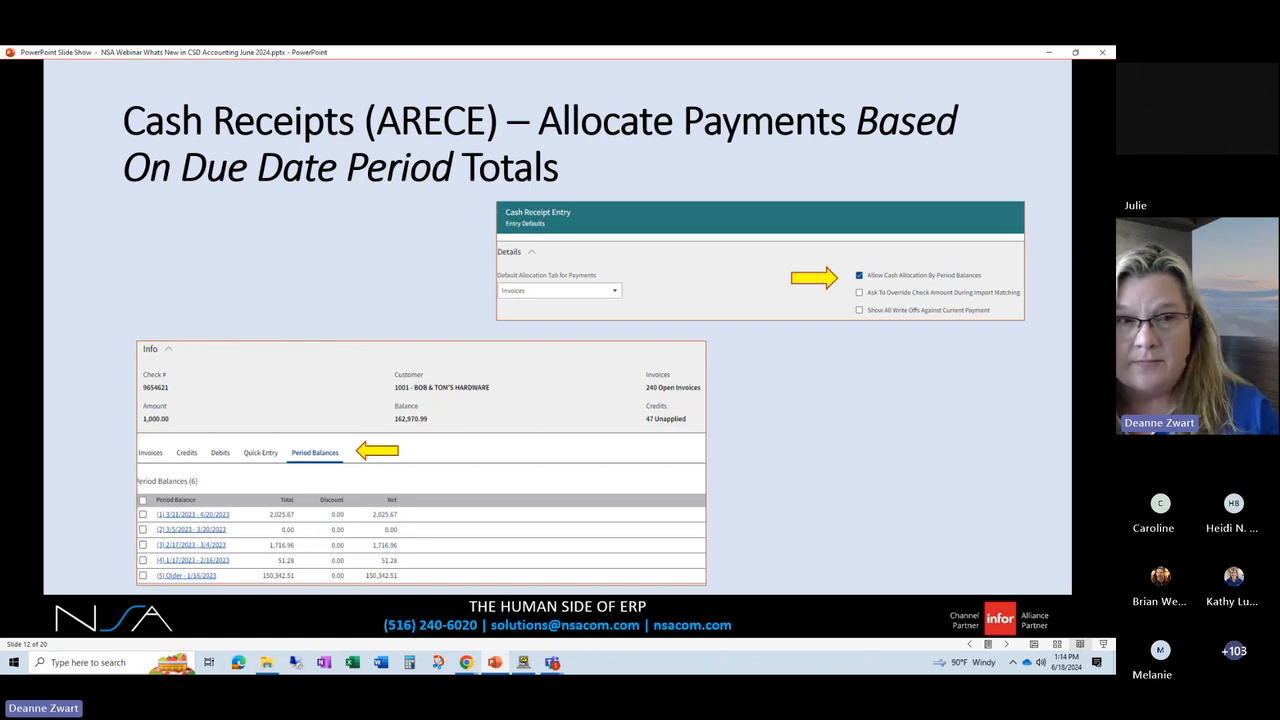
Step: Return to CloudSuite Distribution, open Cash Receipt Entry and review its Entry Defaults, including Allow Cash Allocation By Period Balances
left_click(466, 662)
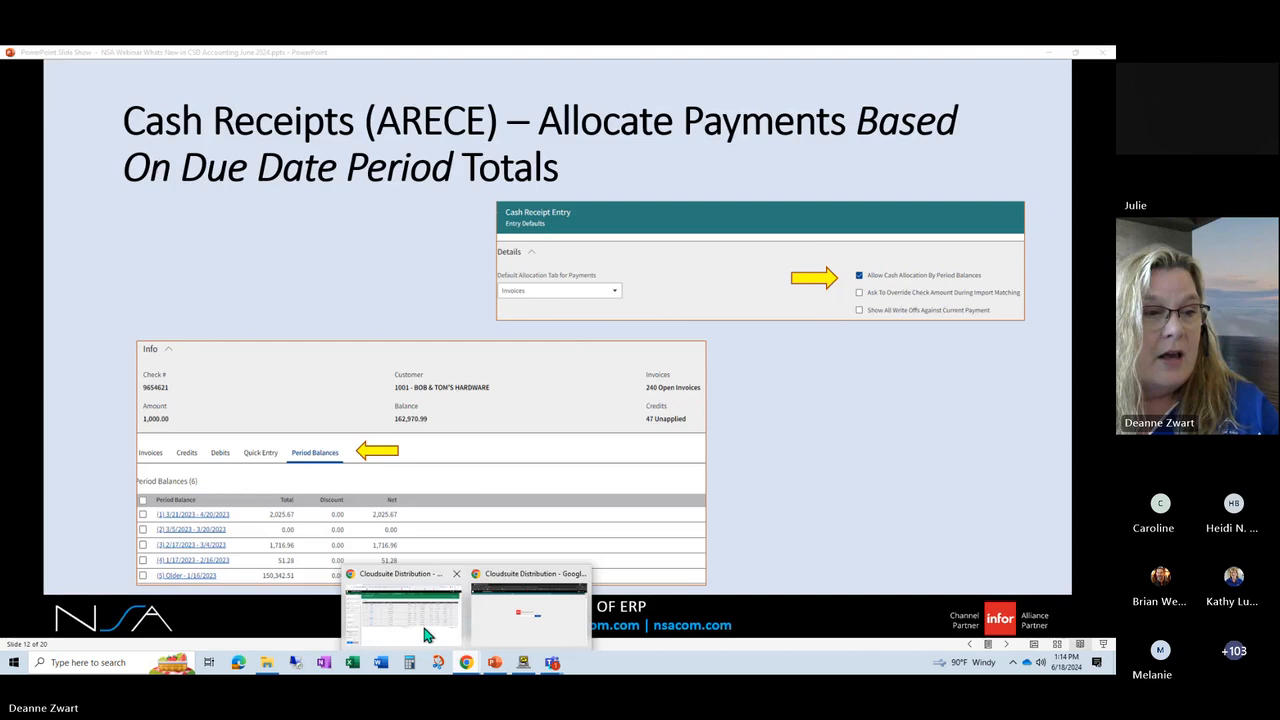
left_click(425, 633)
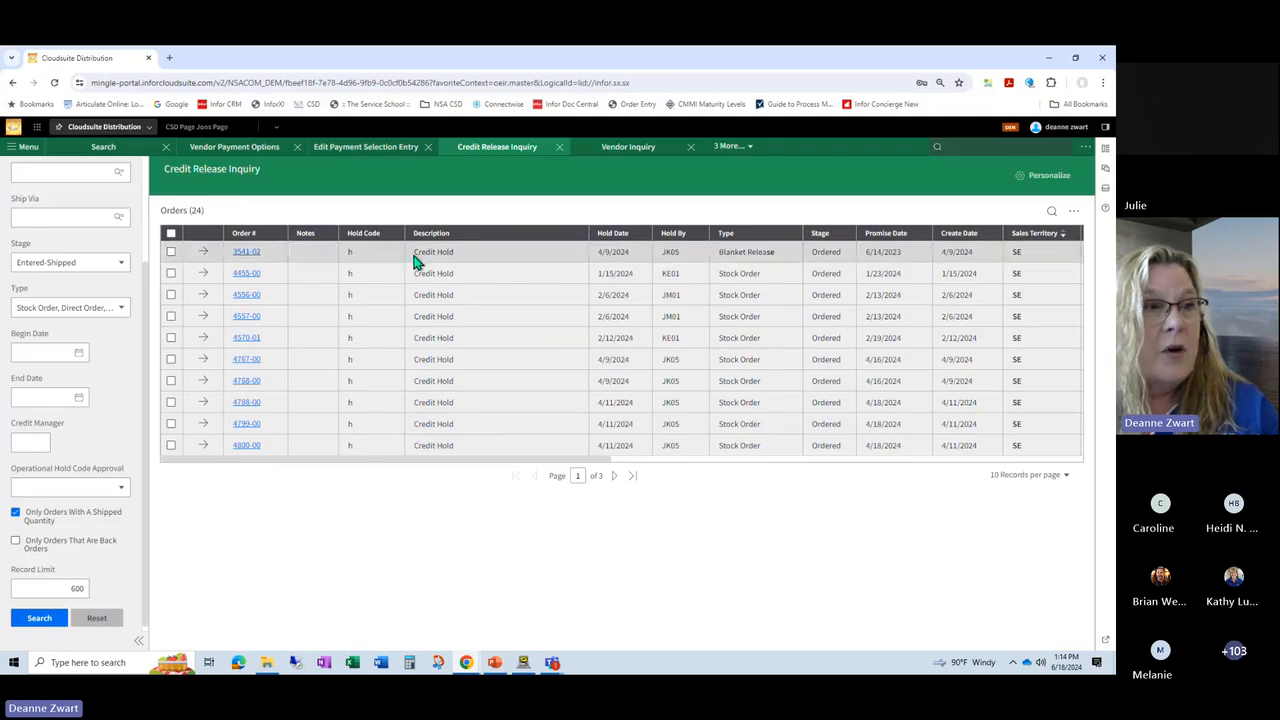
left_click(745, 150)
left_click(724, 168)
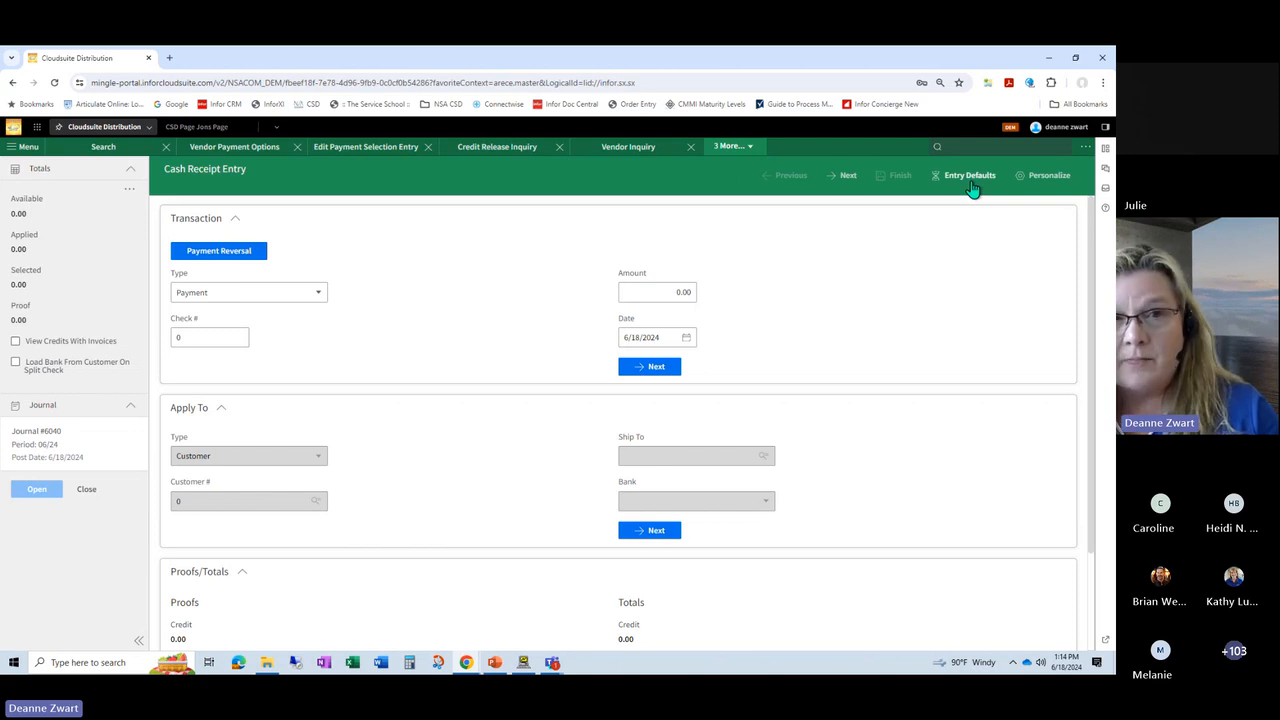
left_click(969, 180)
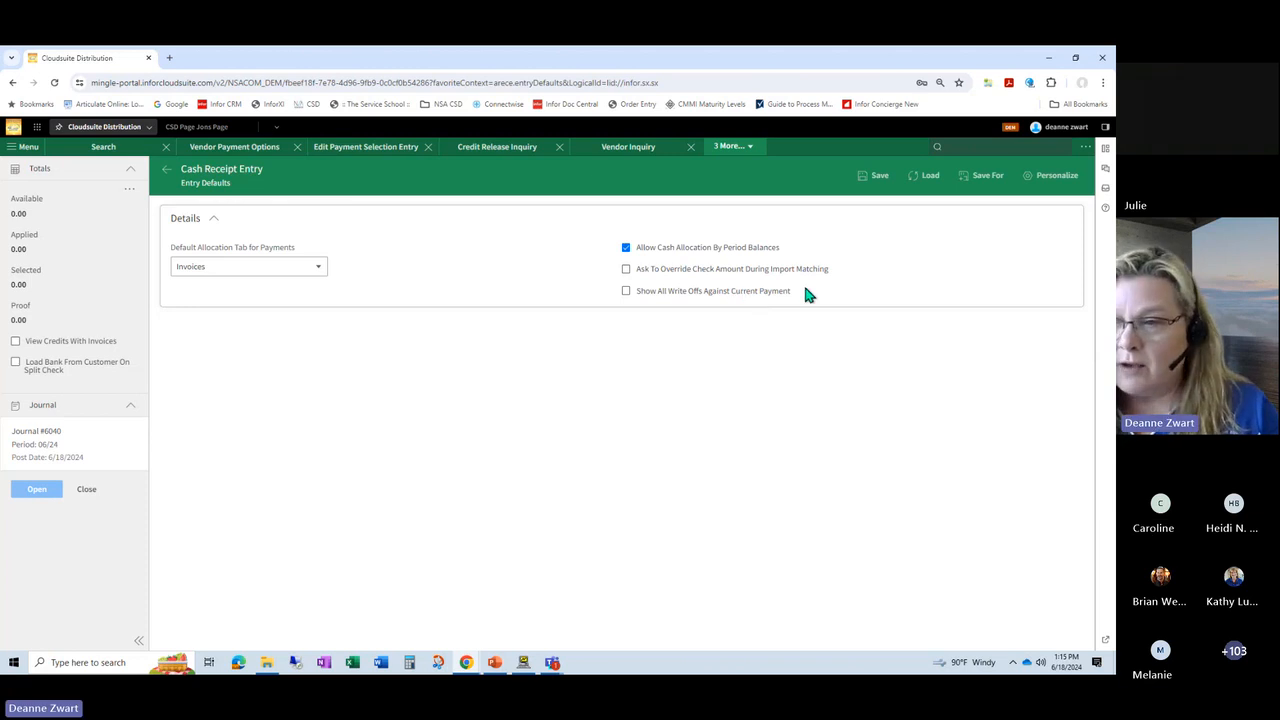
left_click(168, 174)
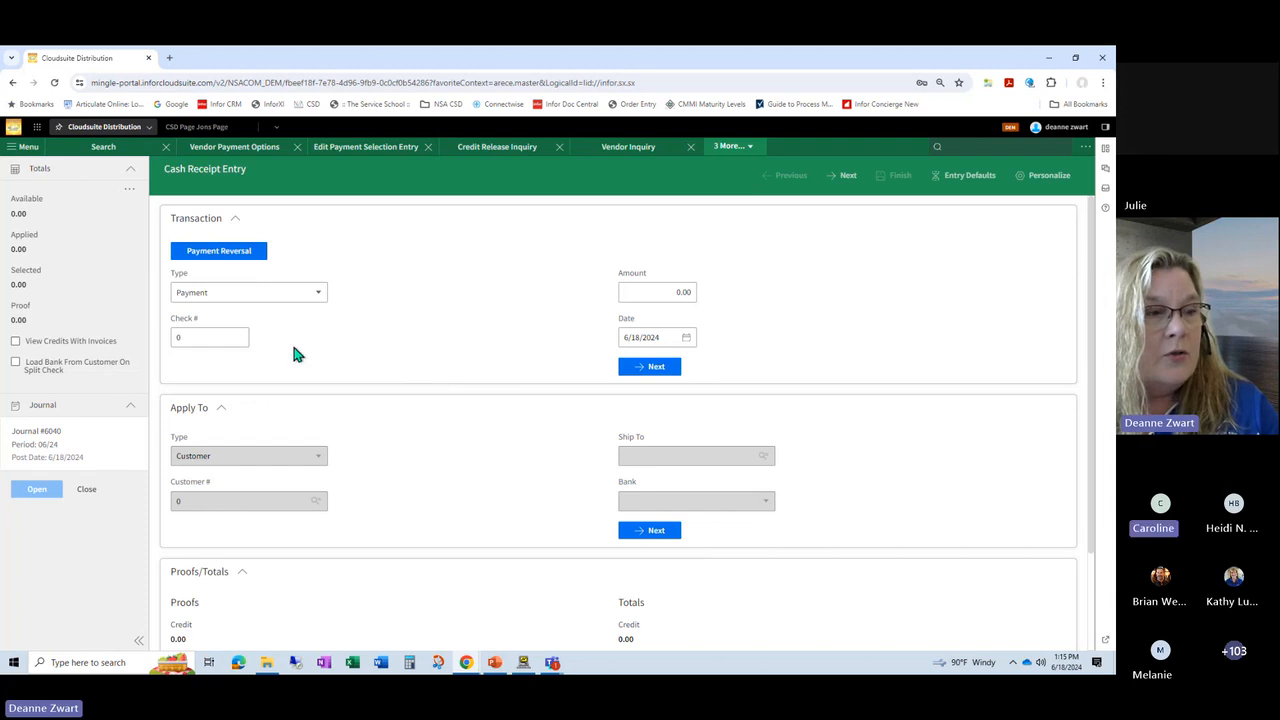
Step: Enter check number 31321 and an amount of 430,224.00 for the cash receipt payment
left_click(237, 337)
type("31321")
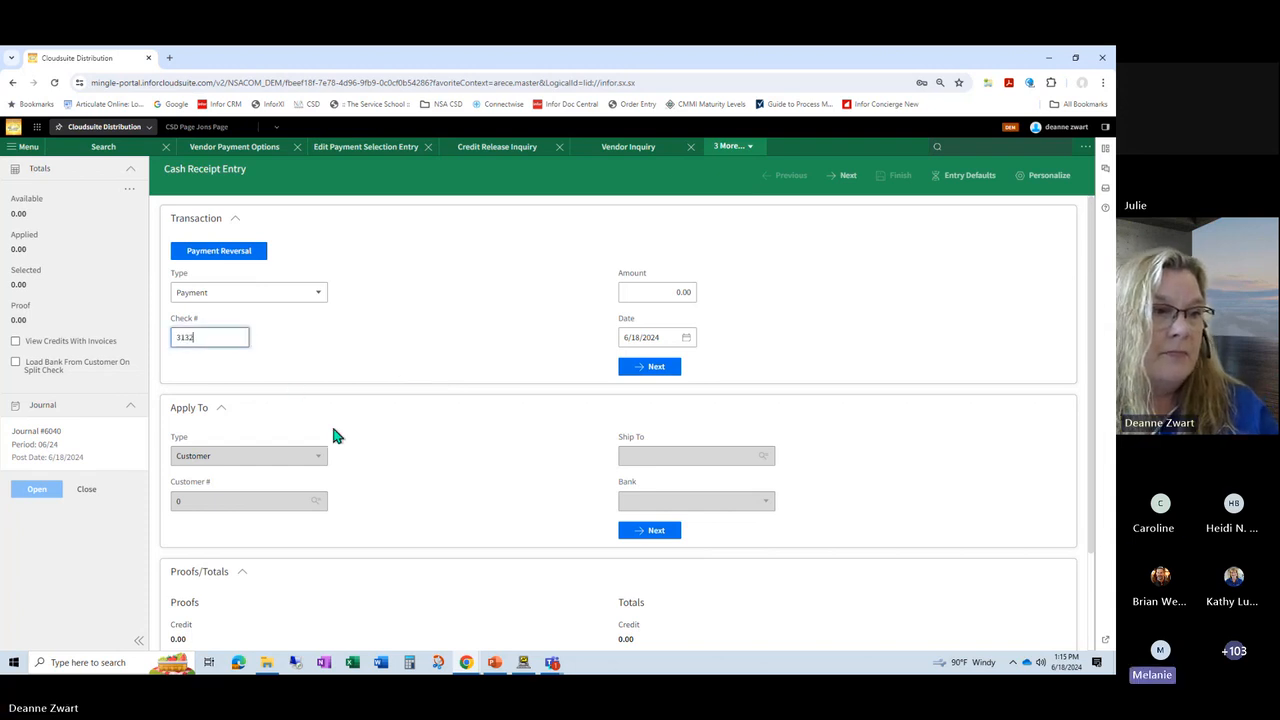
key("Tab")
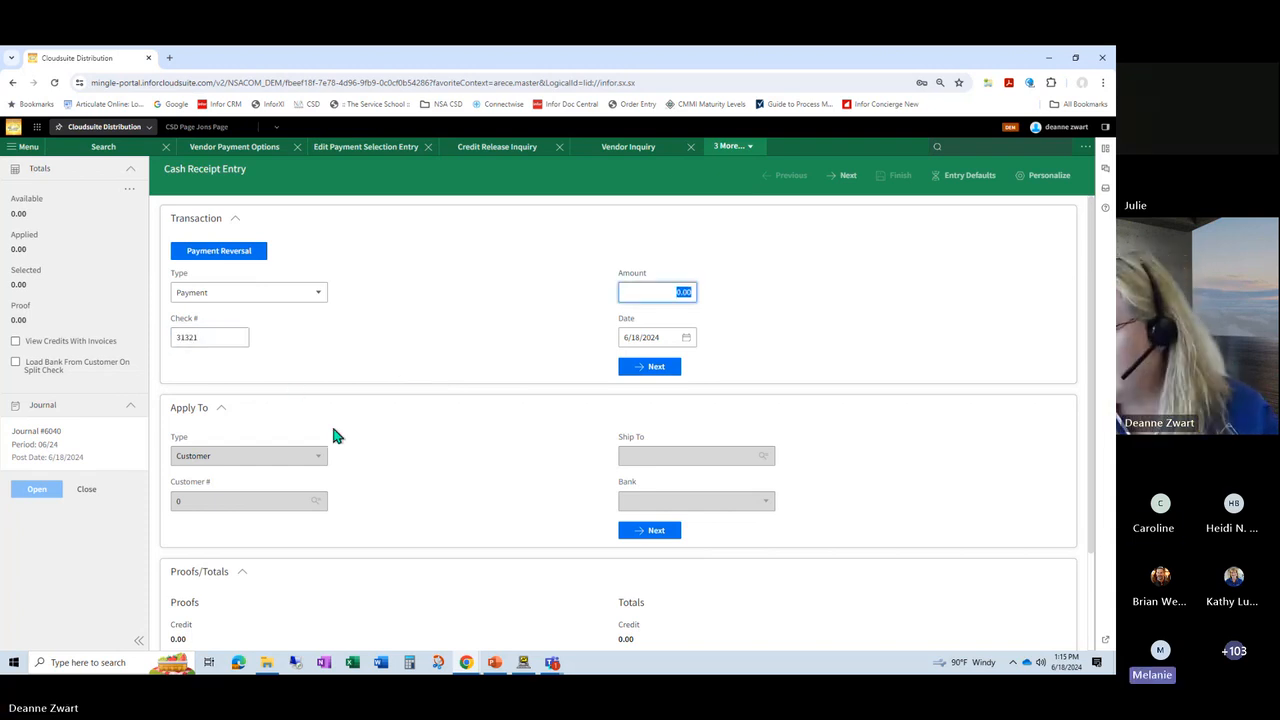
type("4")
type("30,2")
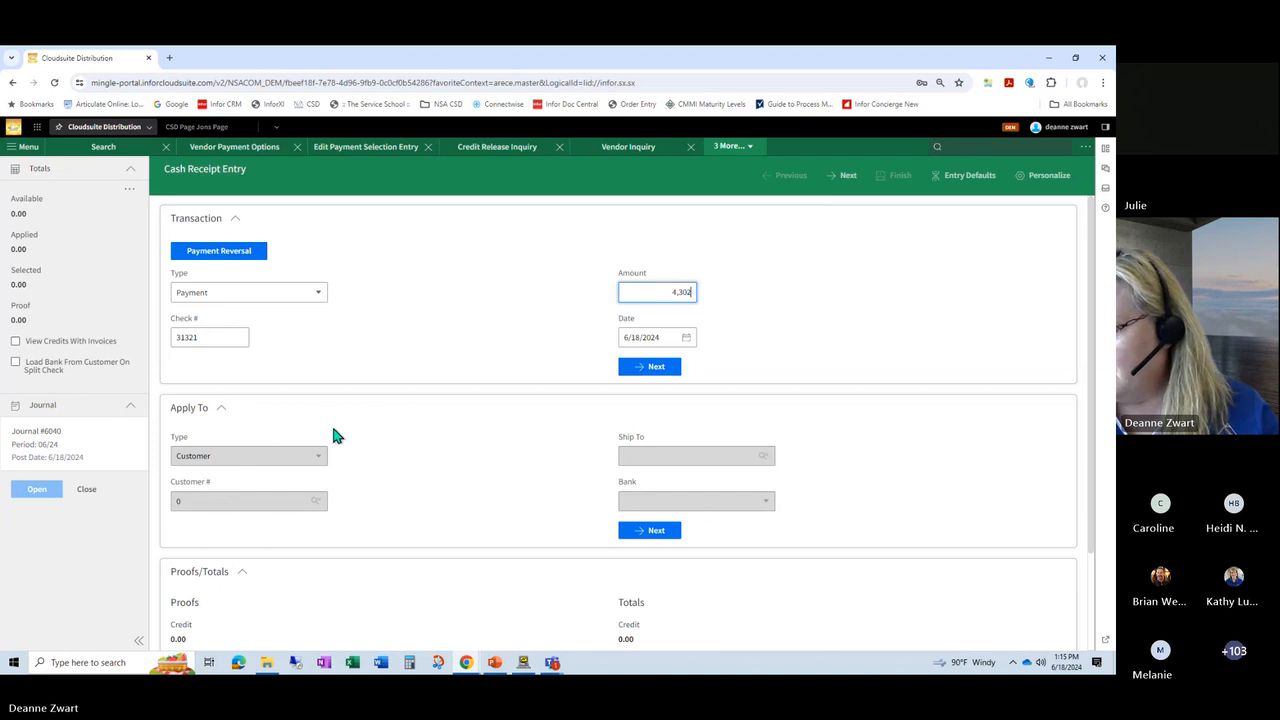
type("24")
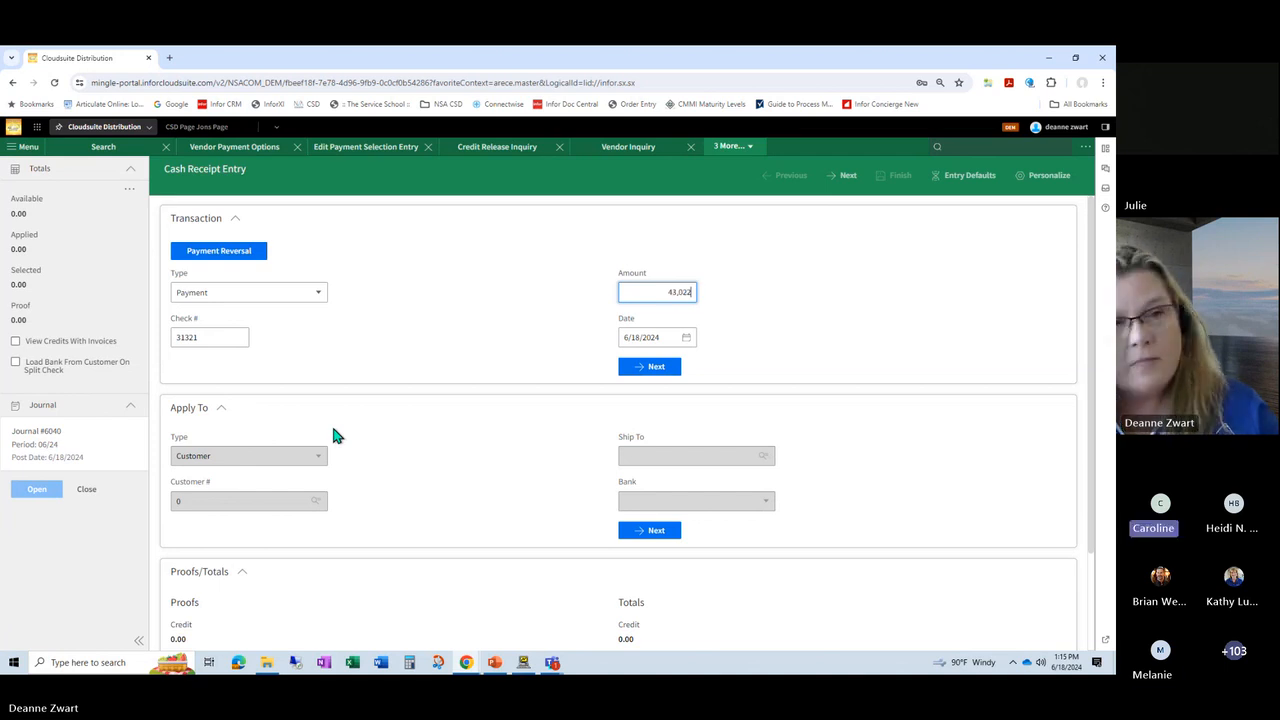
key("Tab")
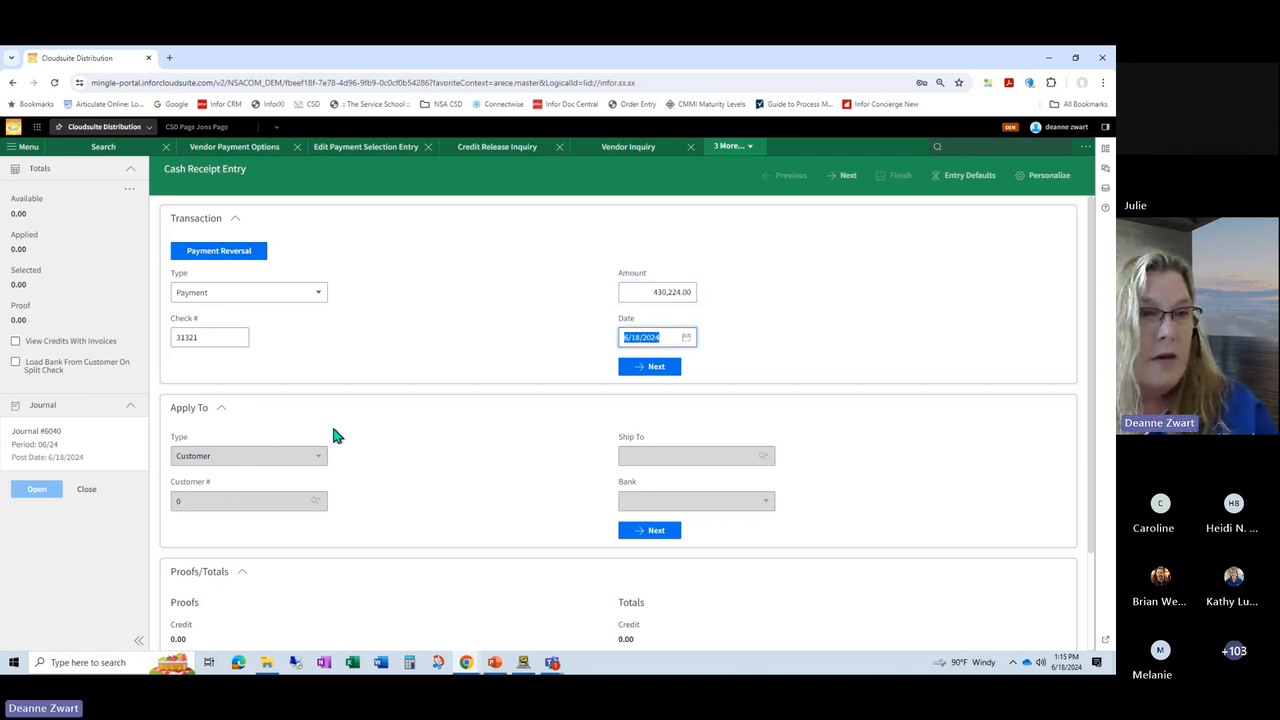
Step: Correct the cash receipt payment amount to 4,302.24 and continue to the Apply To details
left_click(638, 296)
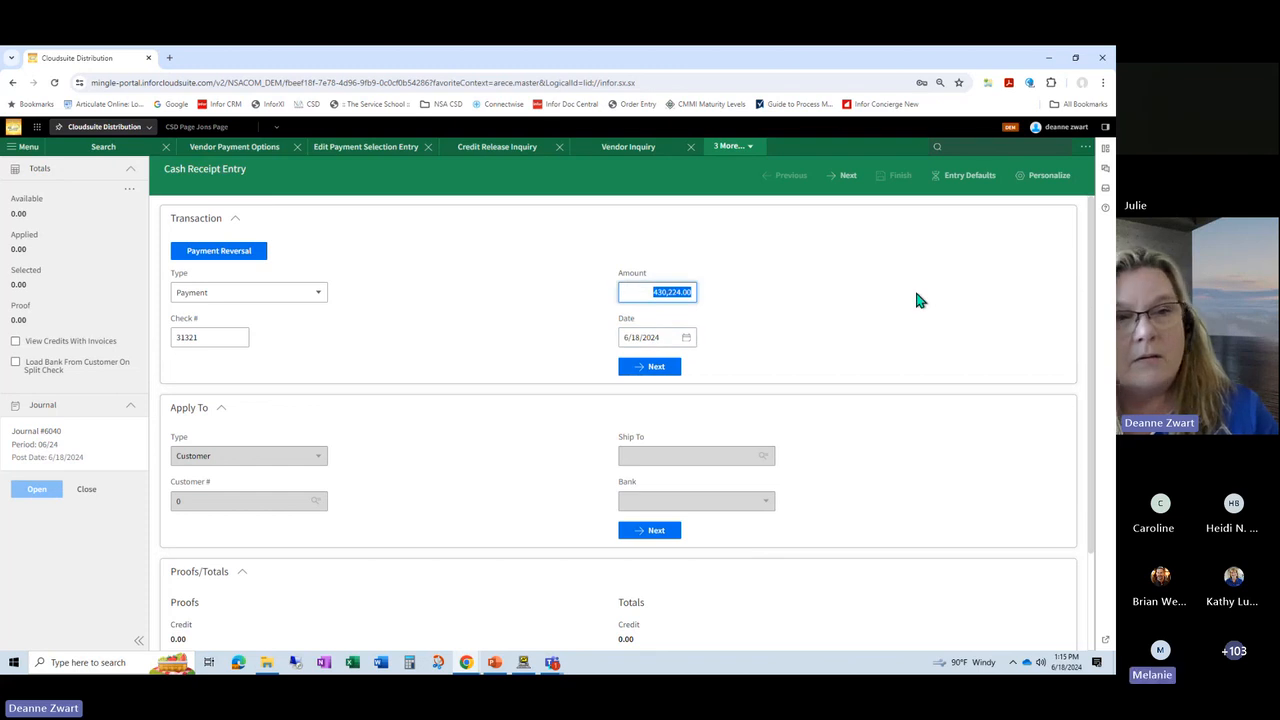
type("4,30")
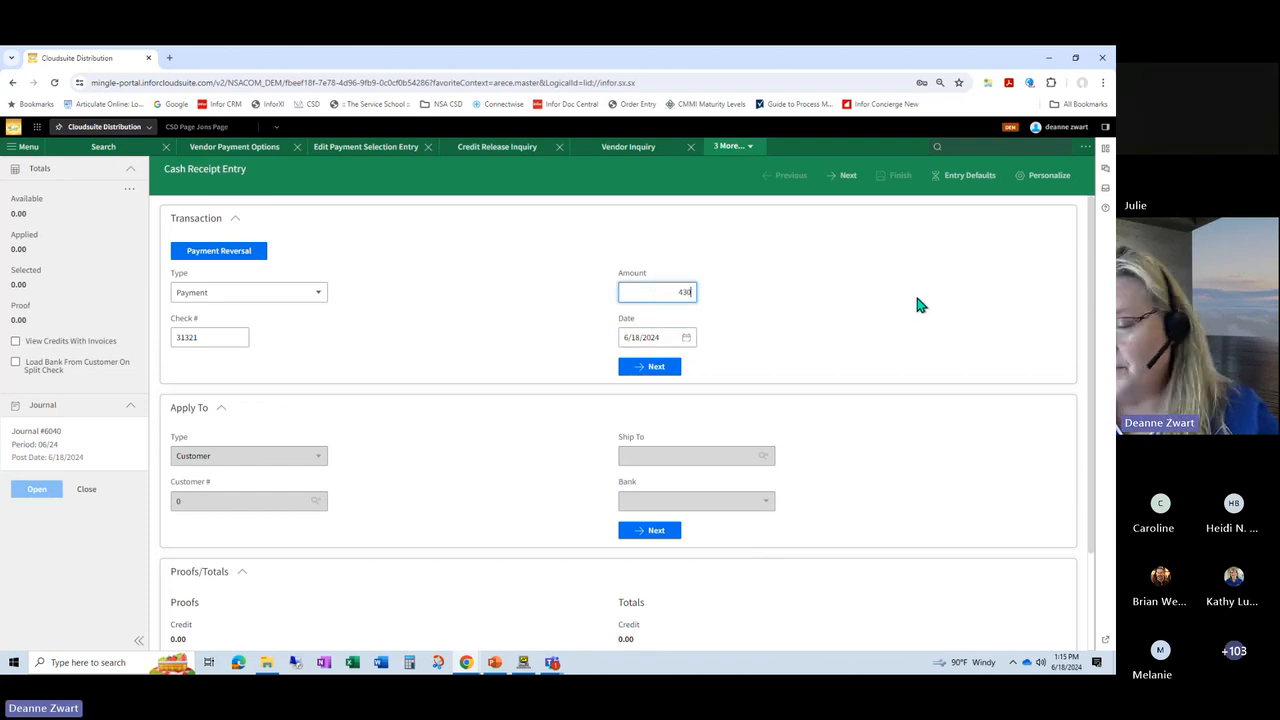
type("2.24")
key("Tab")
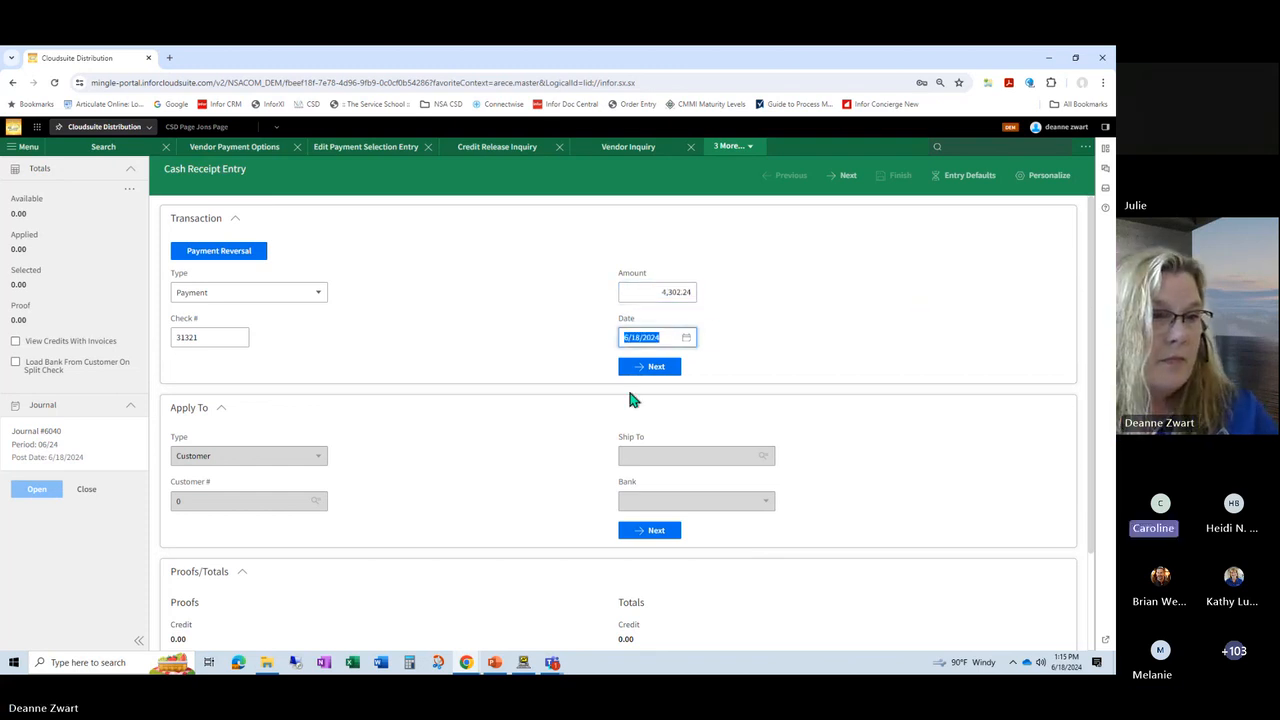
left_click(627, 367)
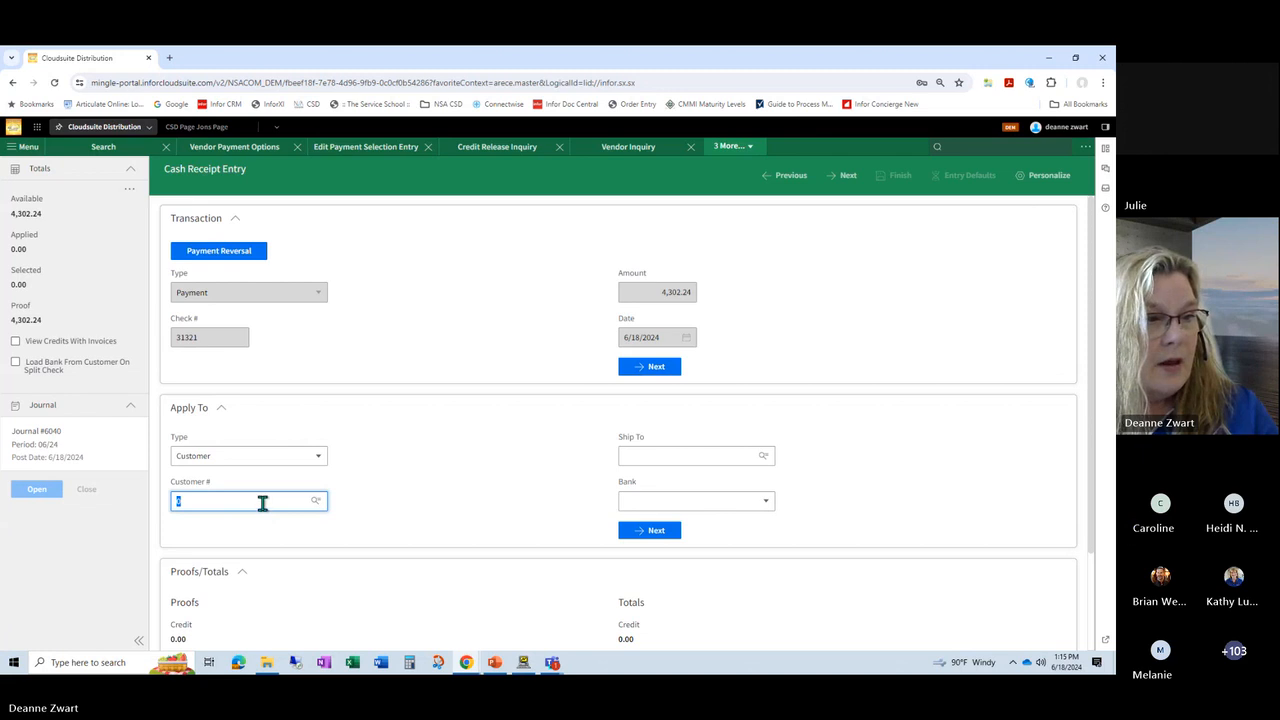
Step: Choose ABC Supply - Colorado Springs as the customer and apply the payment to the 4/17/2024 - 5/16/2024 period balance
left_click(266, 522)
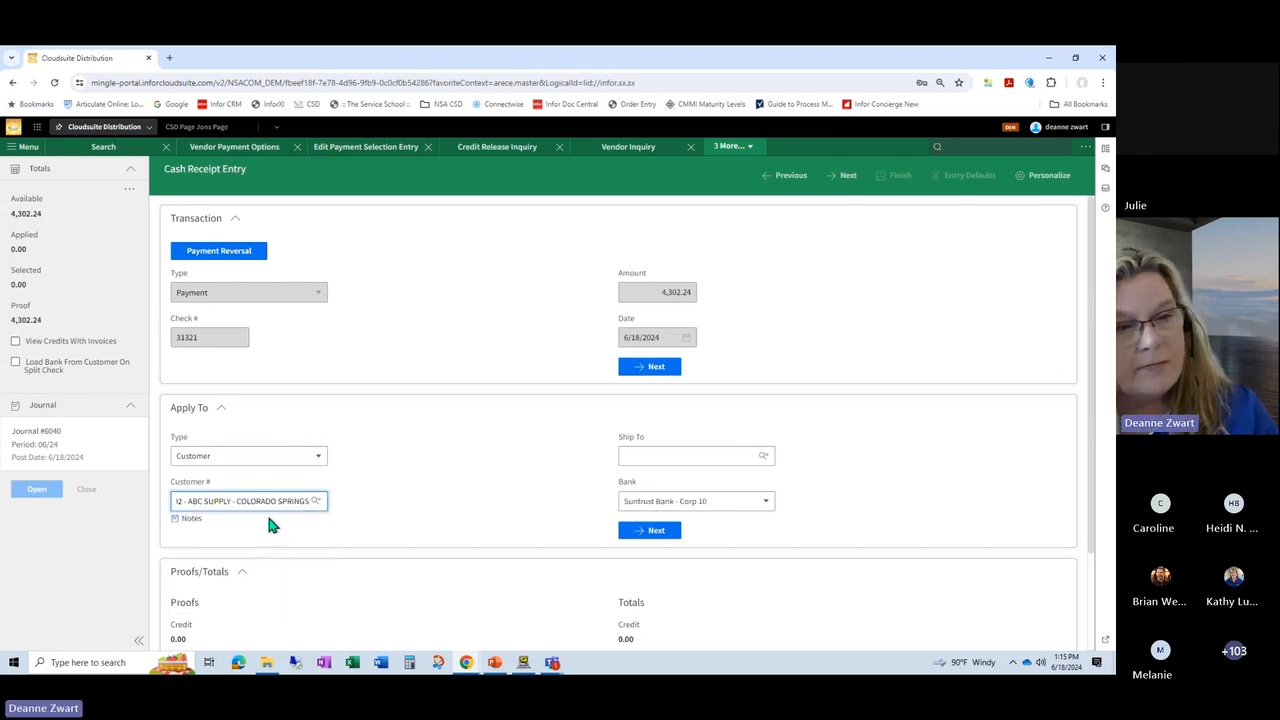
left_click(645, 533)
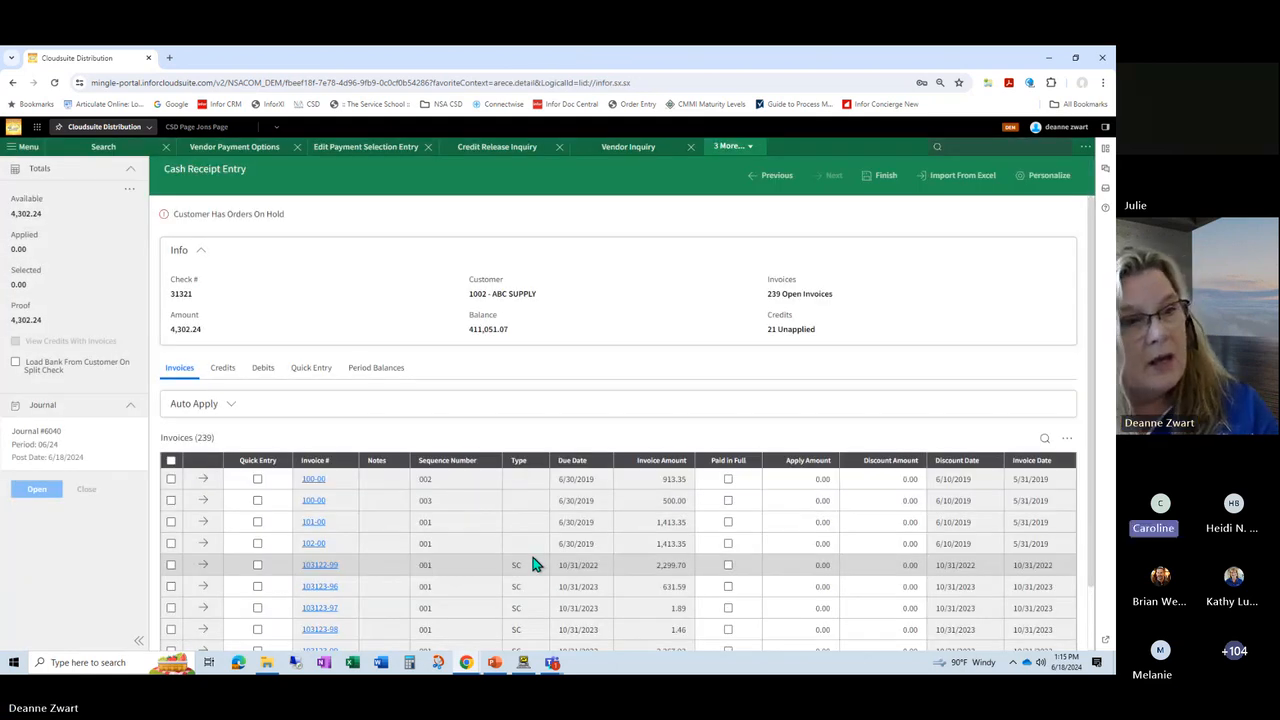
left_click(369, 380)
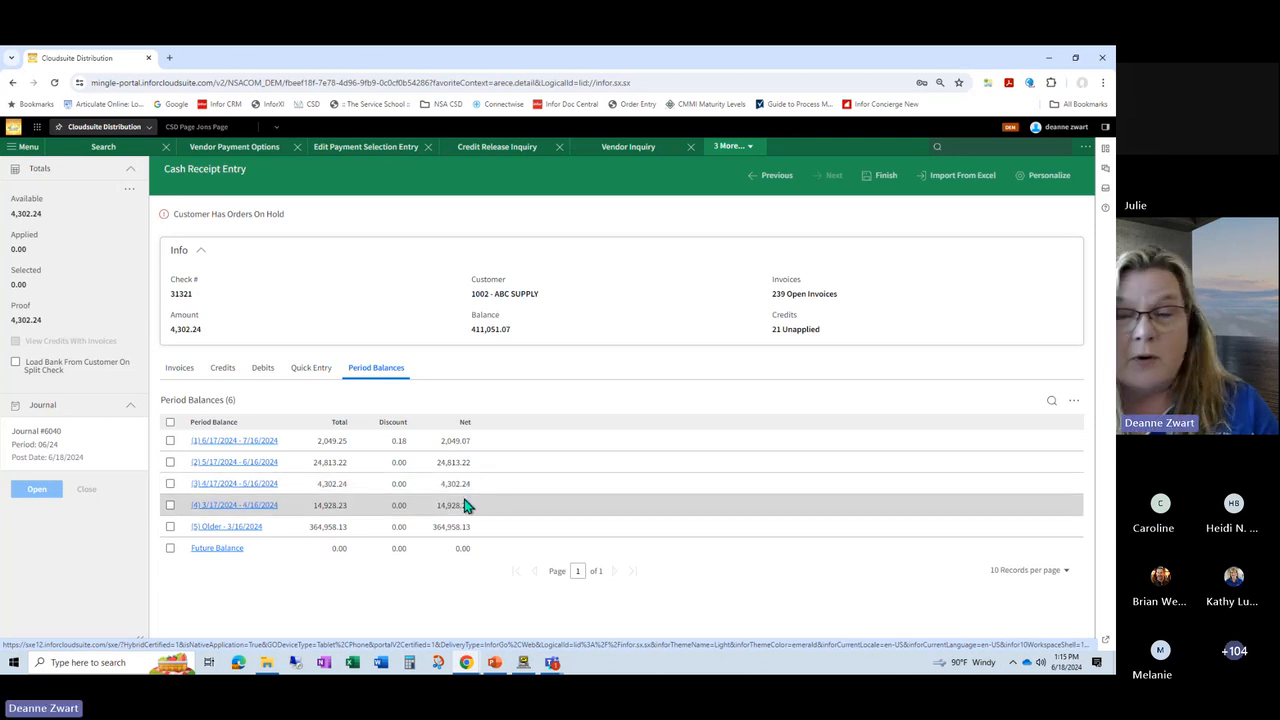
left_click(170, 484)
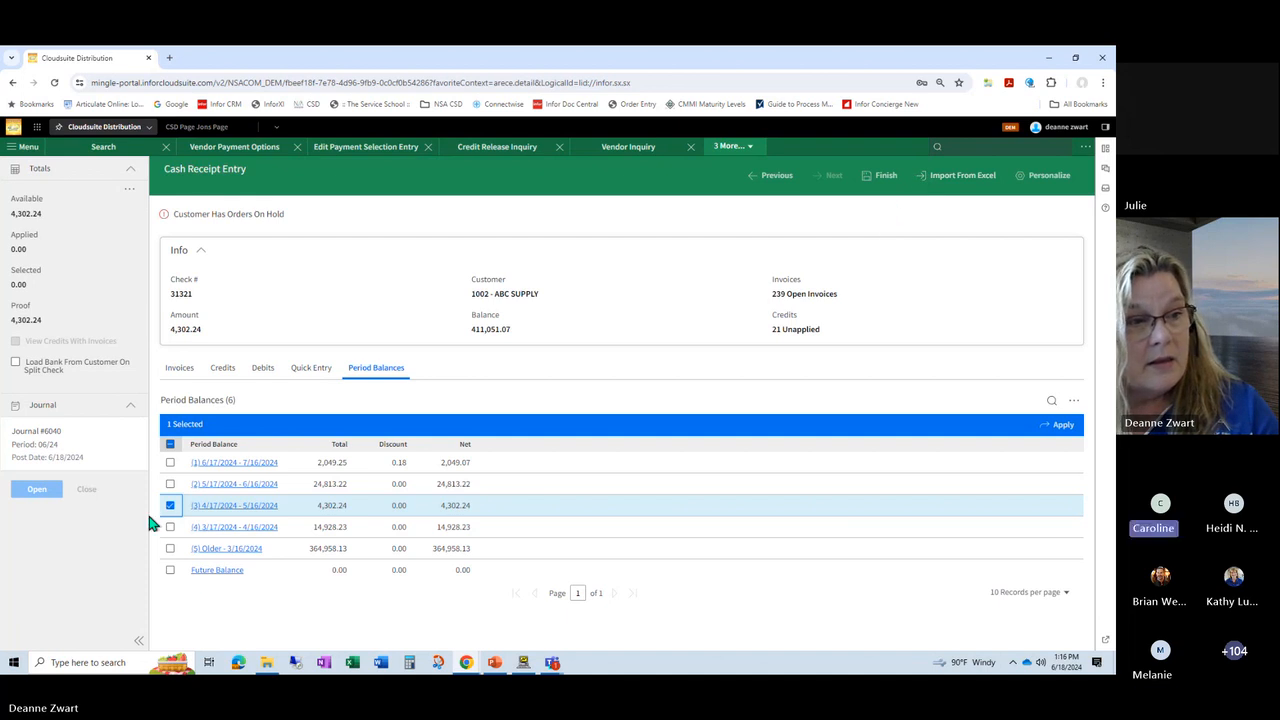
left_click(1060, 427)
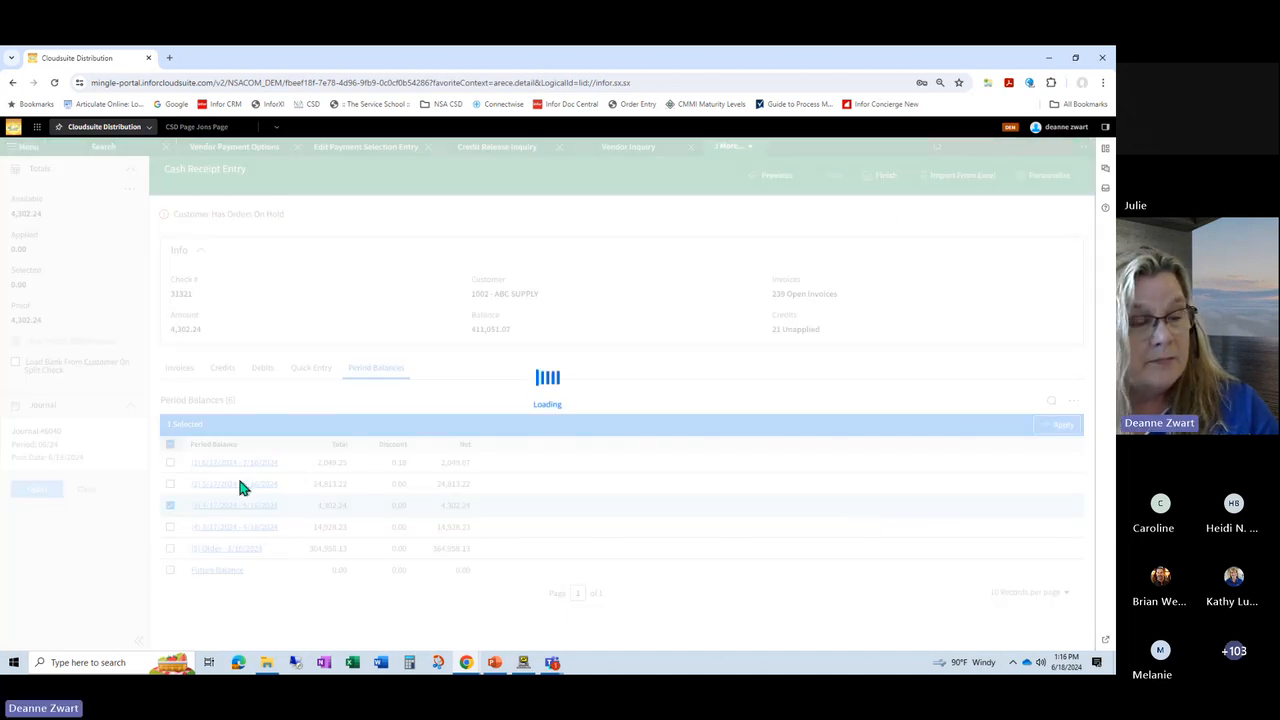
Step: List the customer's invoices sorted by Paid in Full, with the paid ones first
left_click(176, 370)
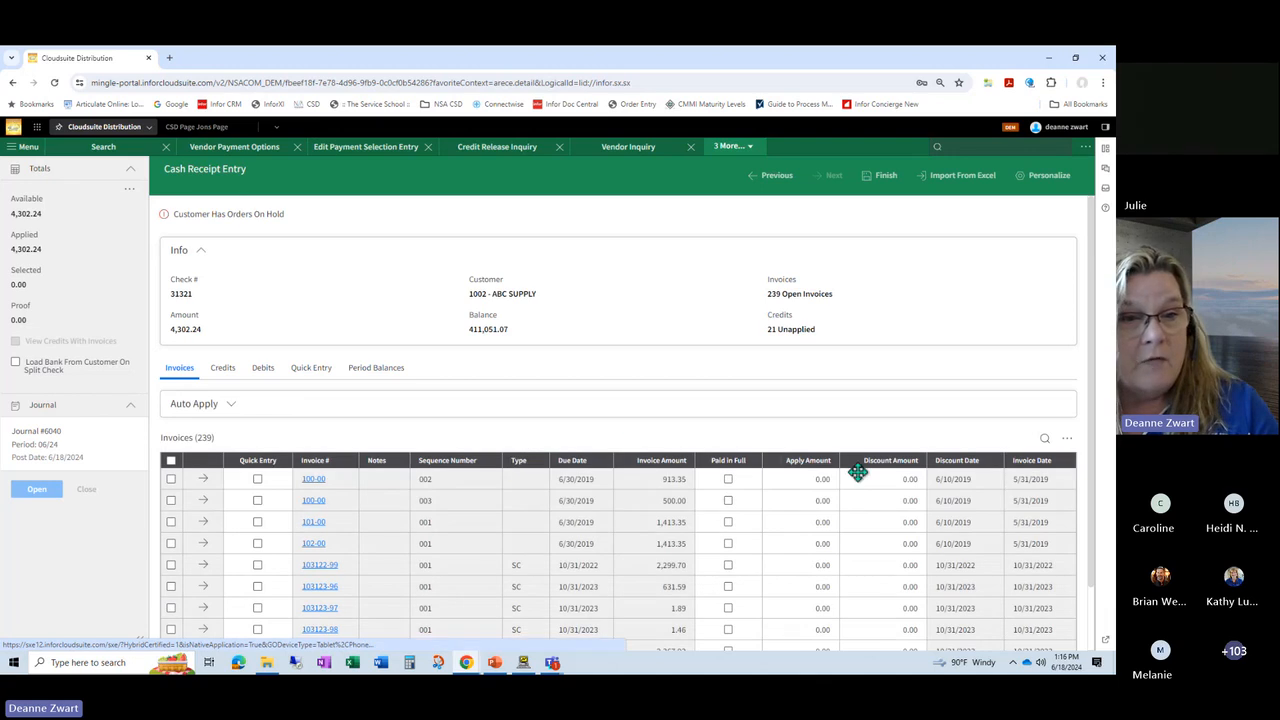
left_click(728, 462)
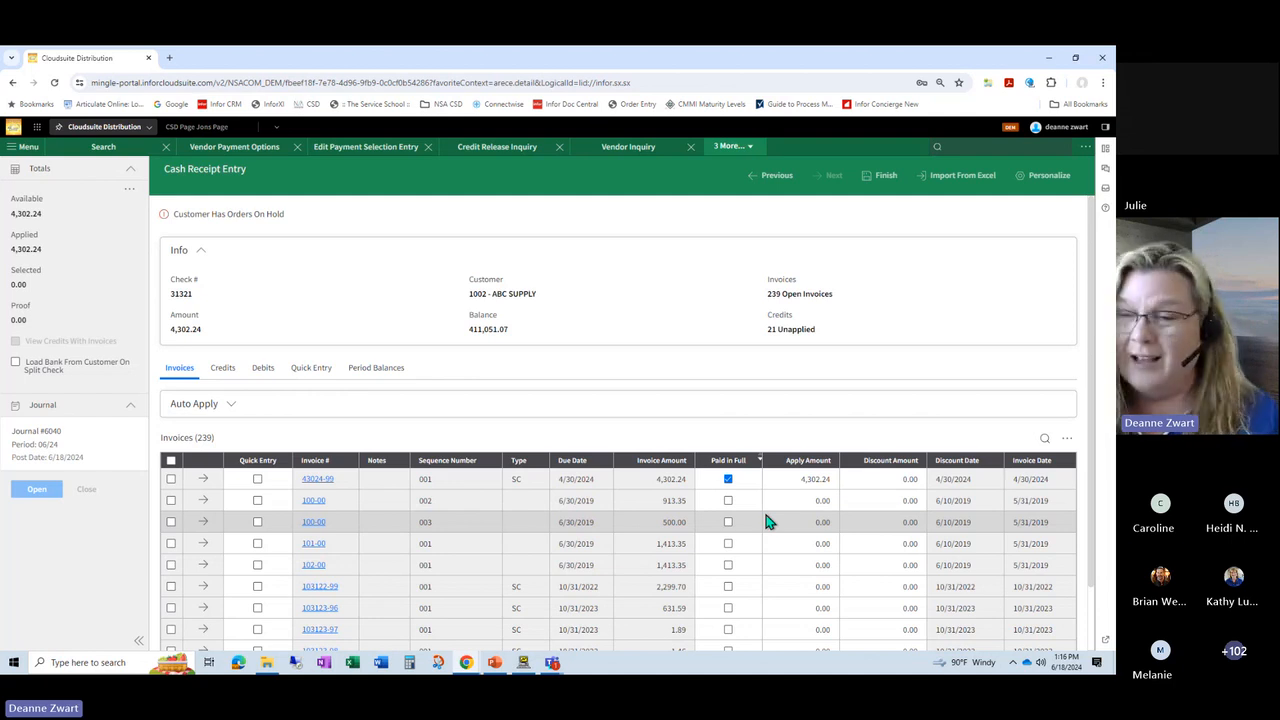
Step: Return to the period balances and cancel all work on this customer
left_click(364, 369)
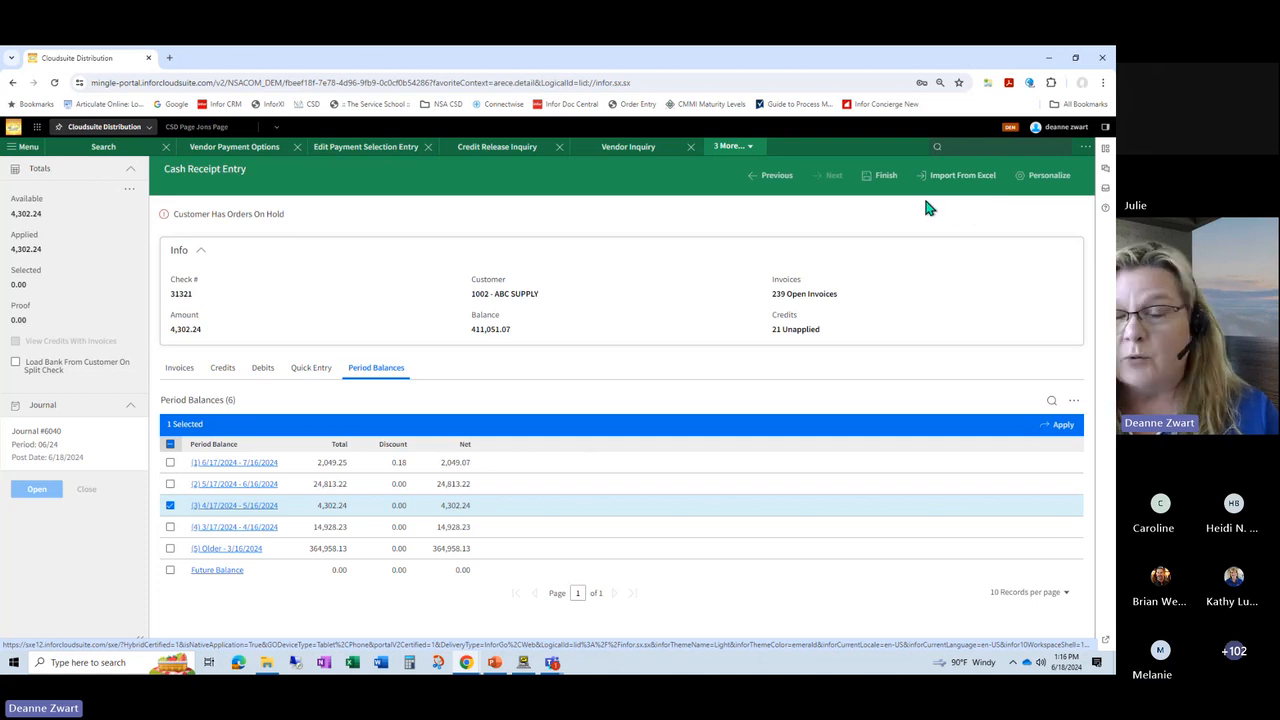
left_click(778, 177)
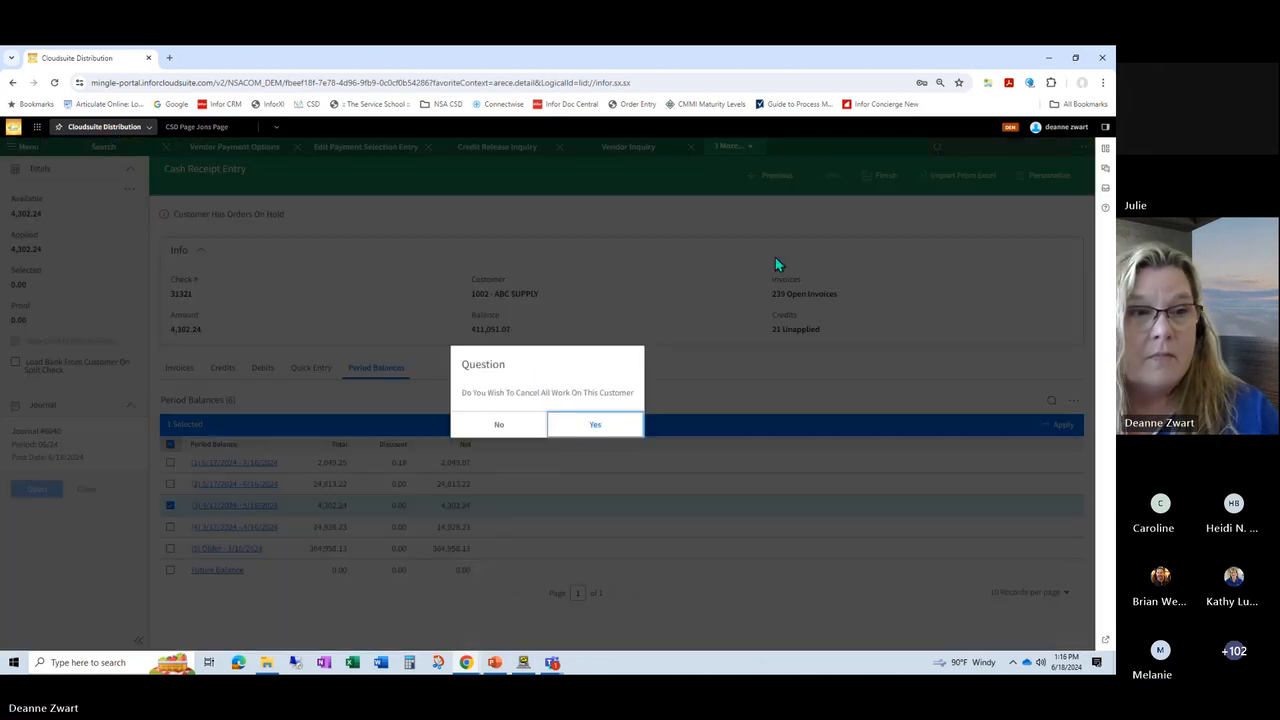
left_click(586, 430)
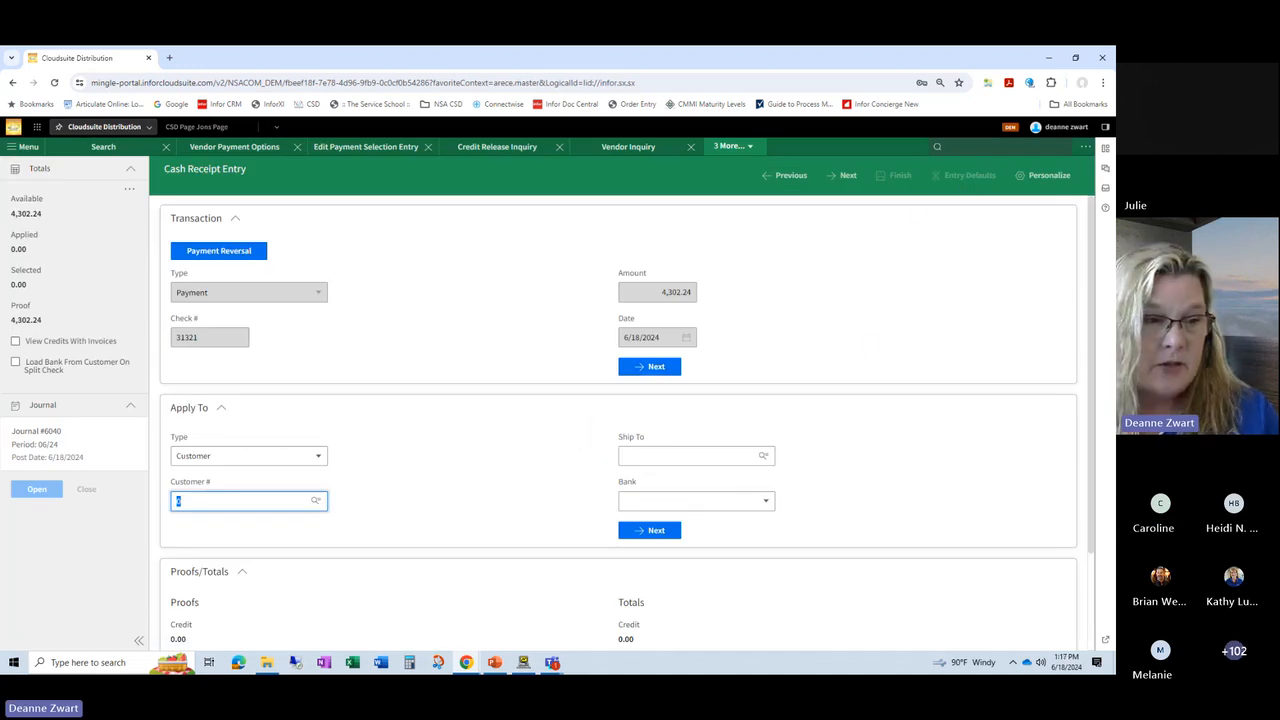
Step: Switch to the PowerPoint slide show and advance to the Report Output - Export To Excel slide
left_click(495, 662)
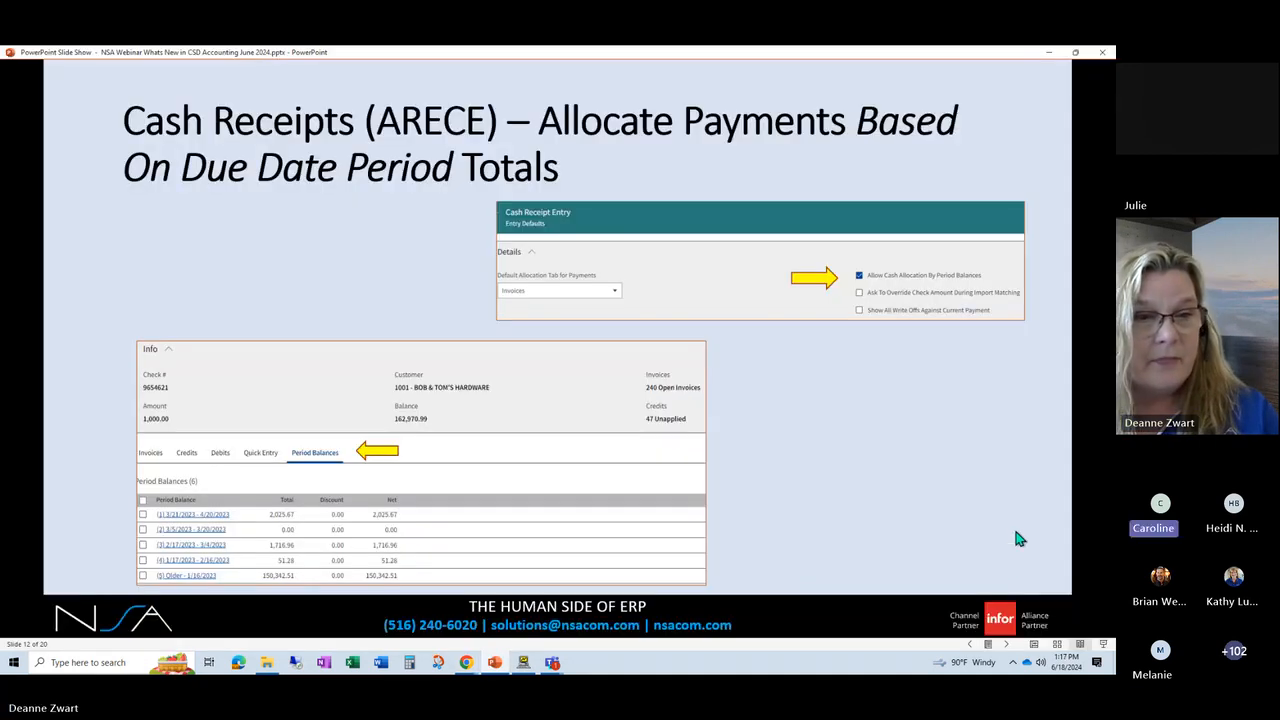
left_click(1008, 646)
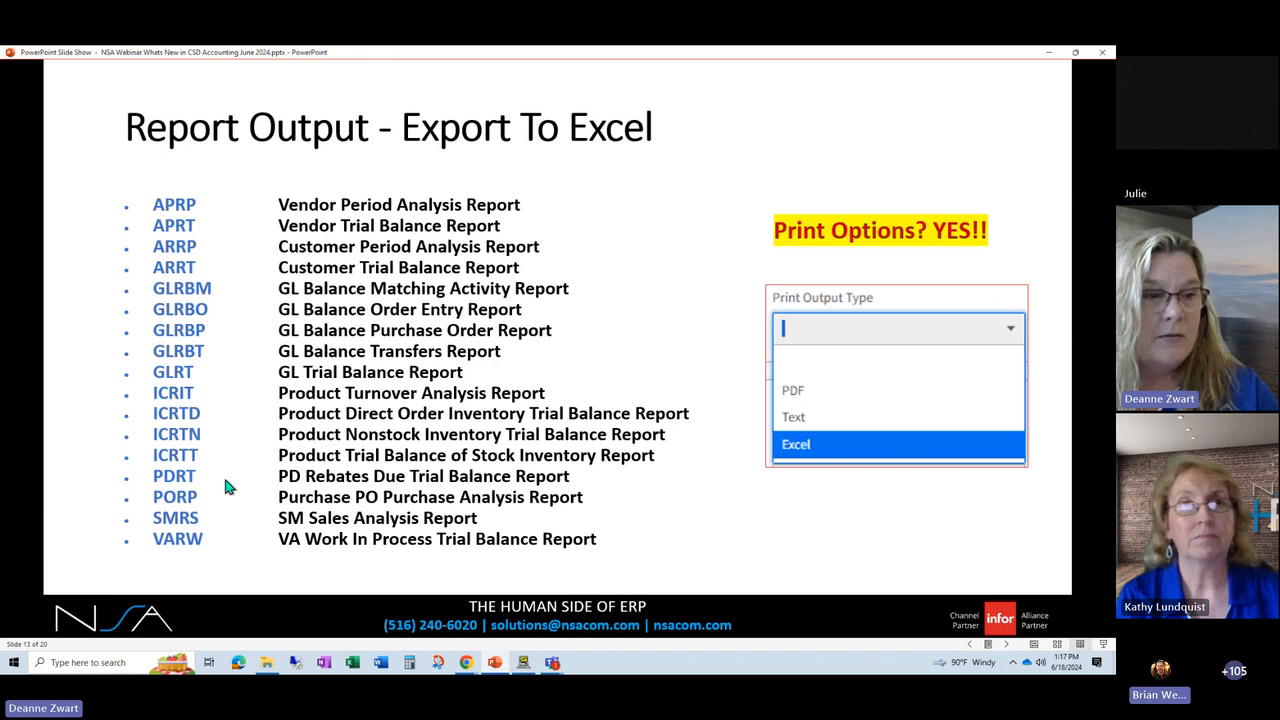
Step: Return to CloudSuite Distribution, open Vendor Inquiry and reset its vendor and invoice search criteria
mouse_move(466, 662)
left_click(420, 605)
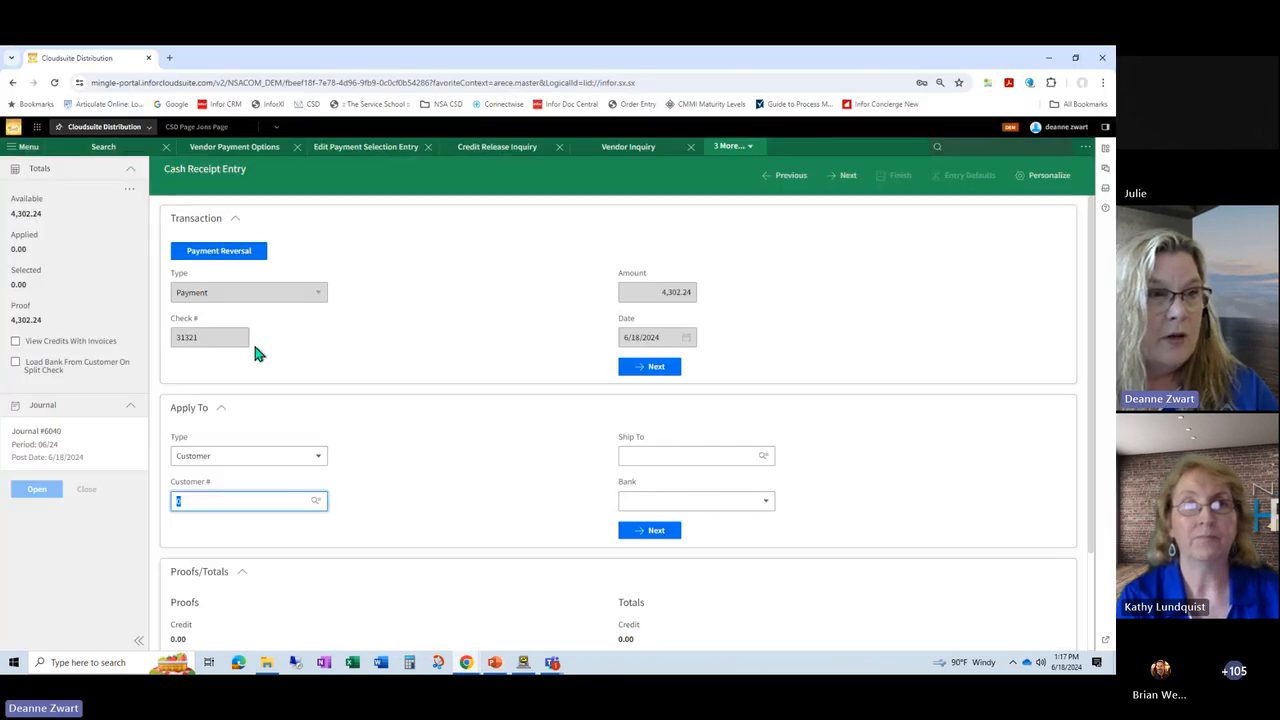
left_click(620, 157)
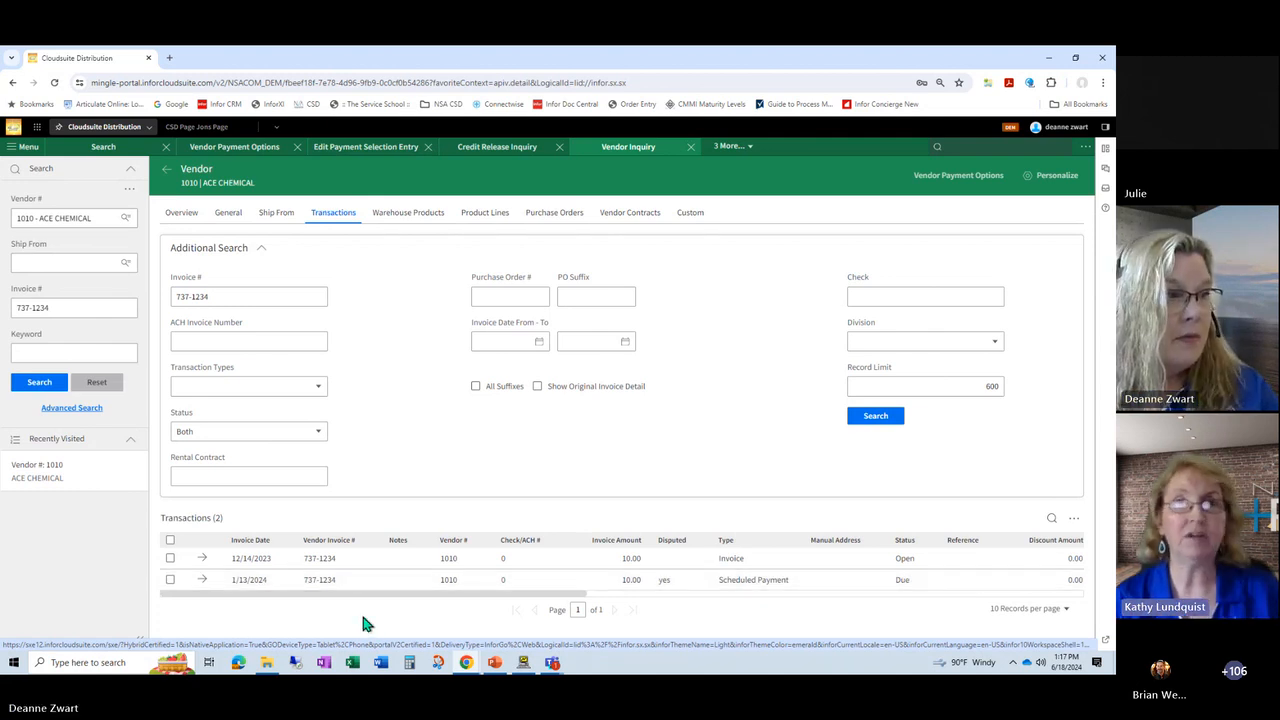
left_click(99, 390)
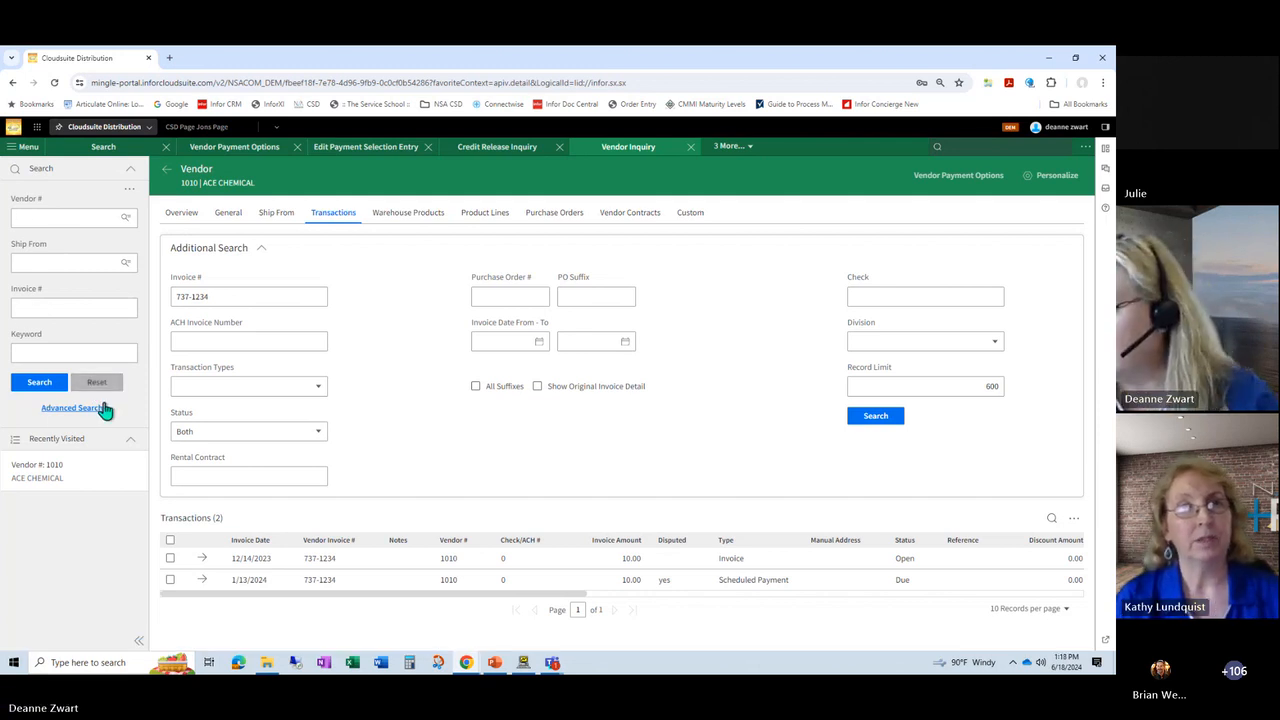
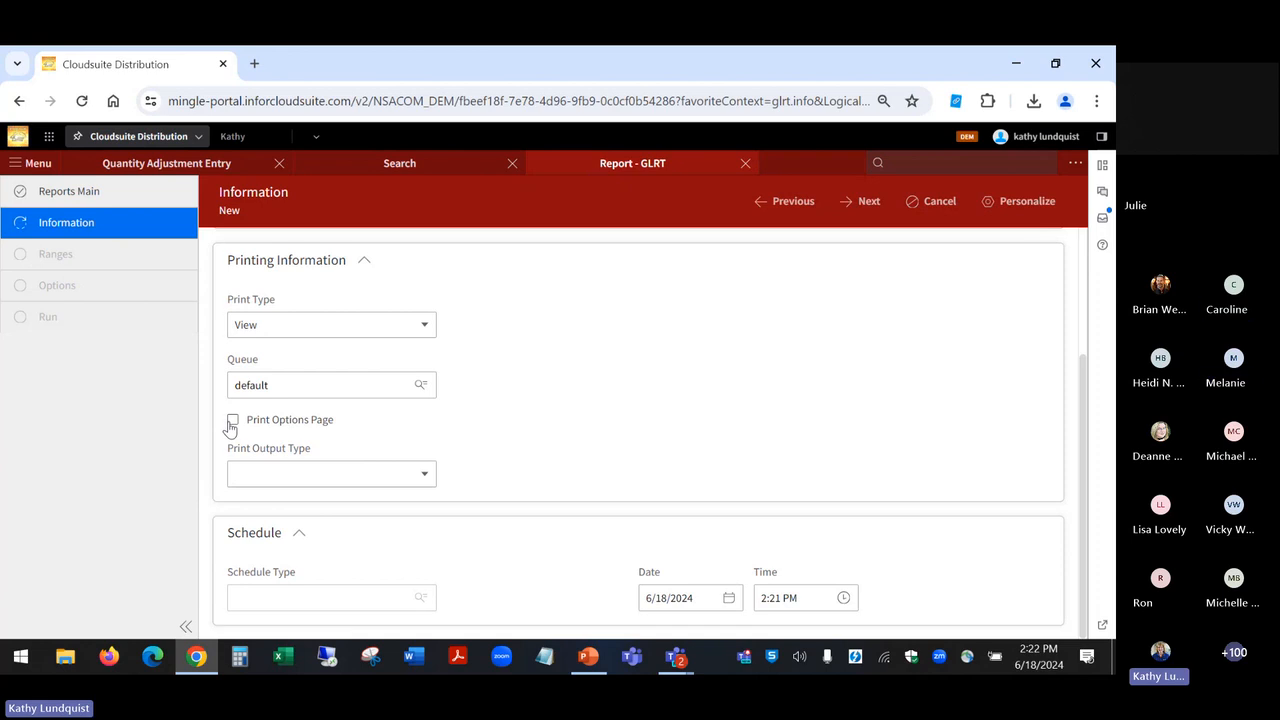
Step: Set the GLRT report's print output type to Excel and continue through the ranges to the report options
left_click(428, 475)
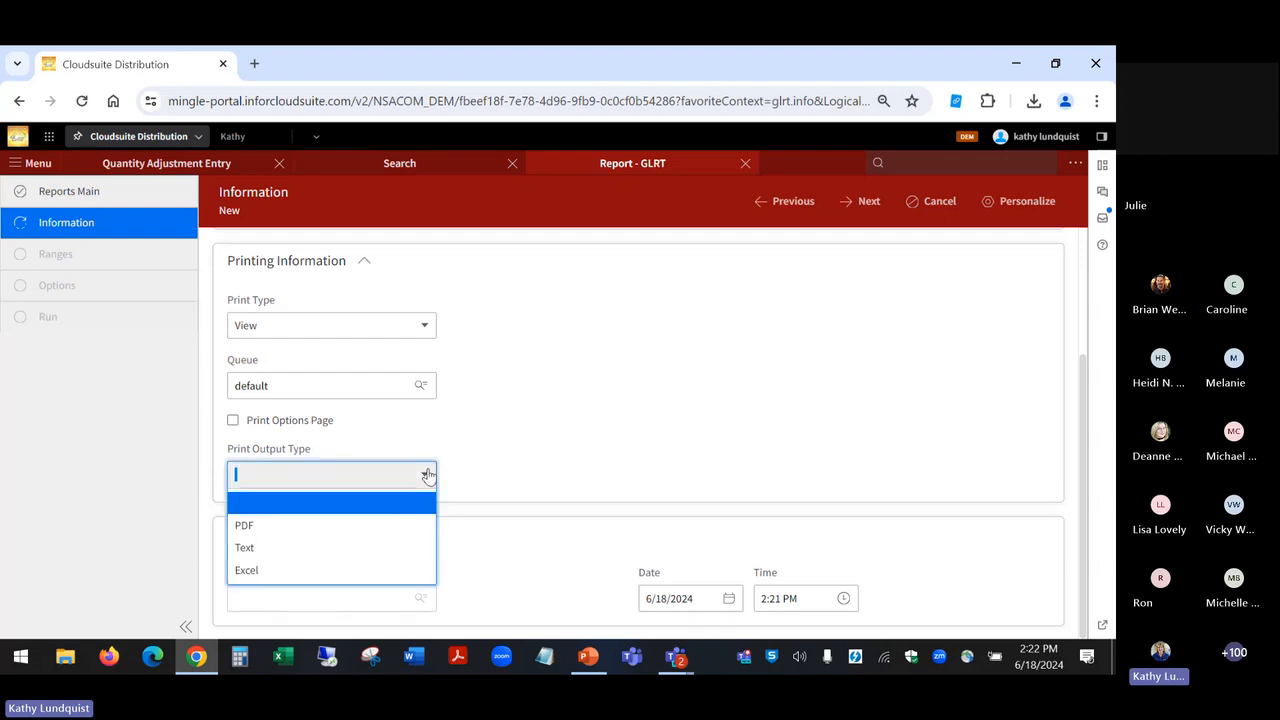
left_click(380, 571)
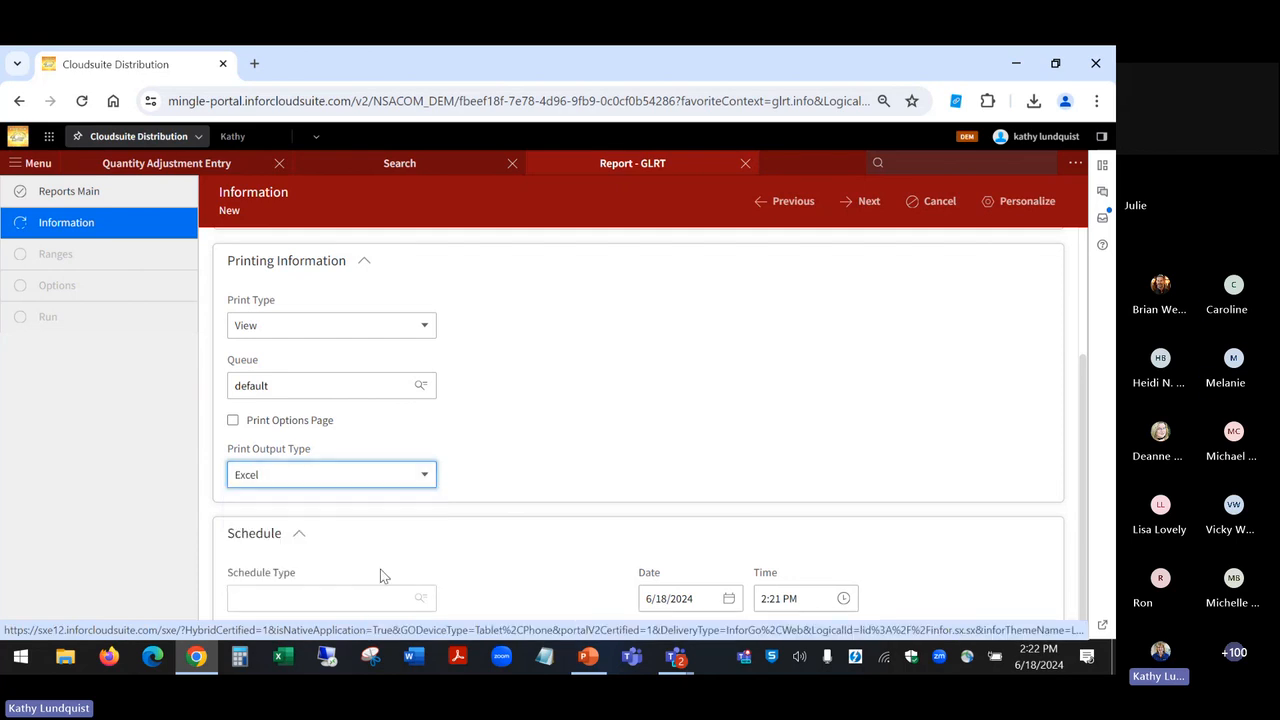
left_click(869, 201)
left_click(867, 203)
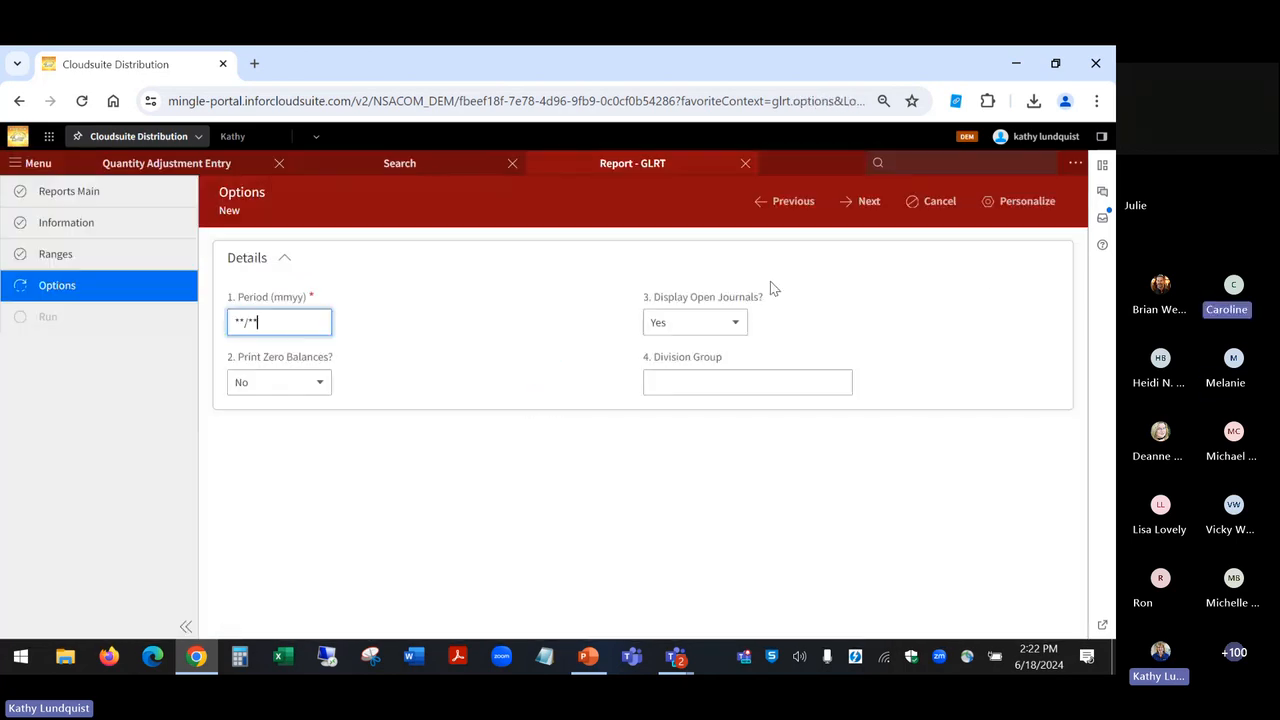
Step: Set Display Open Journals to No and save the report job to run
left_click(731, 323)
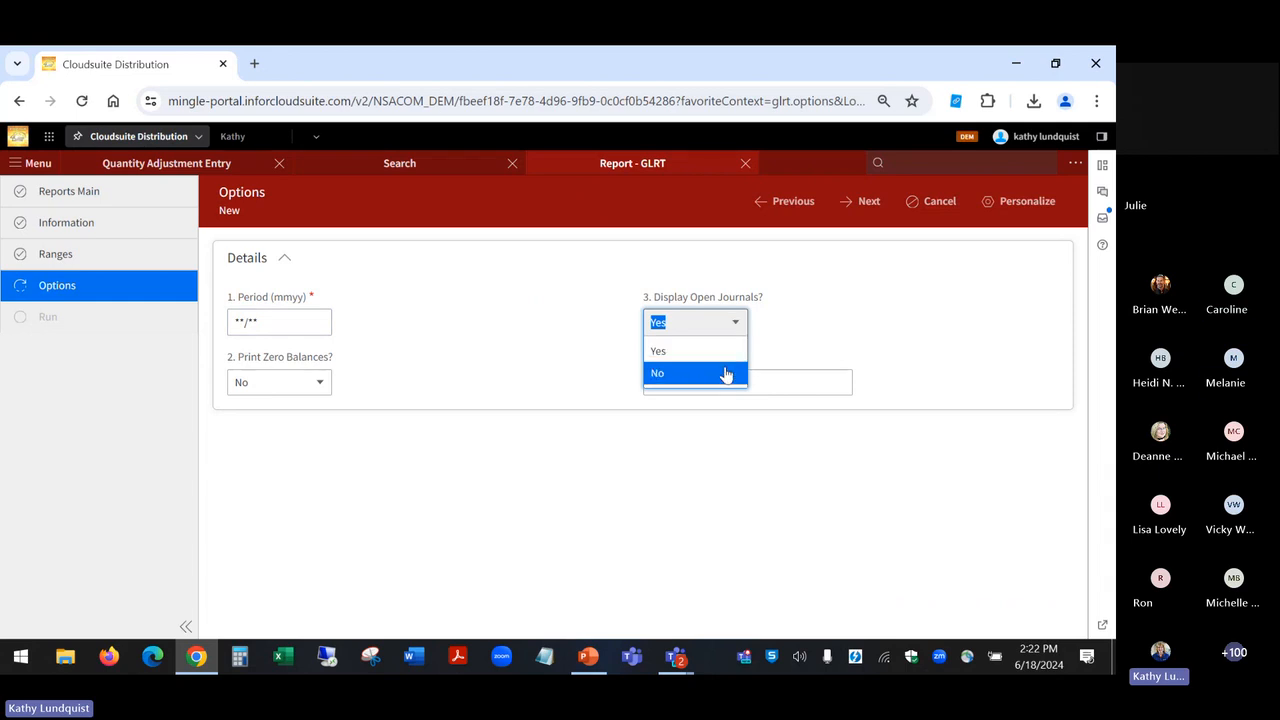
left_click(726, 373)
left_click(859, 205)
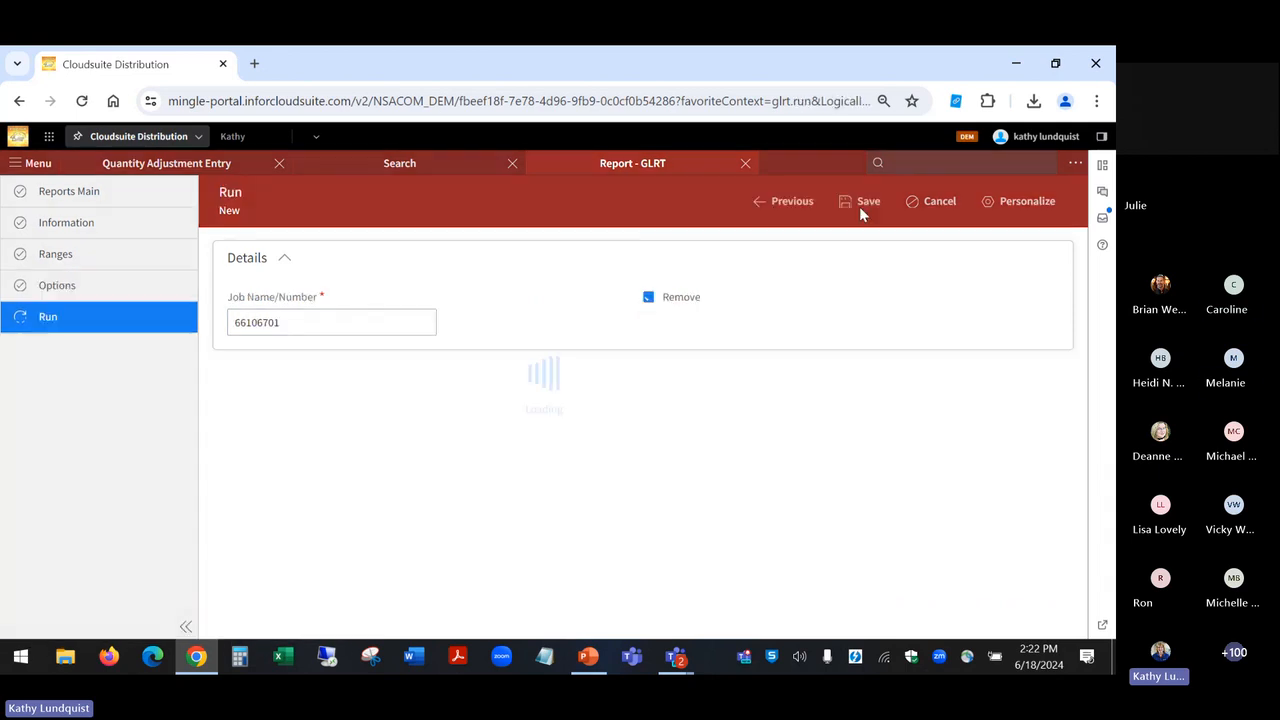
left_click(858, 203)
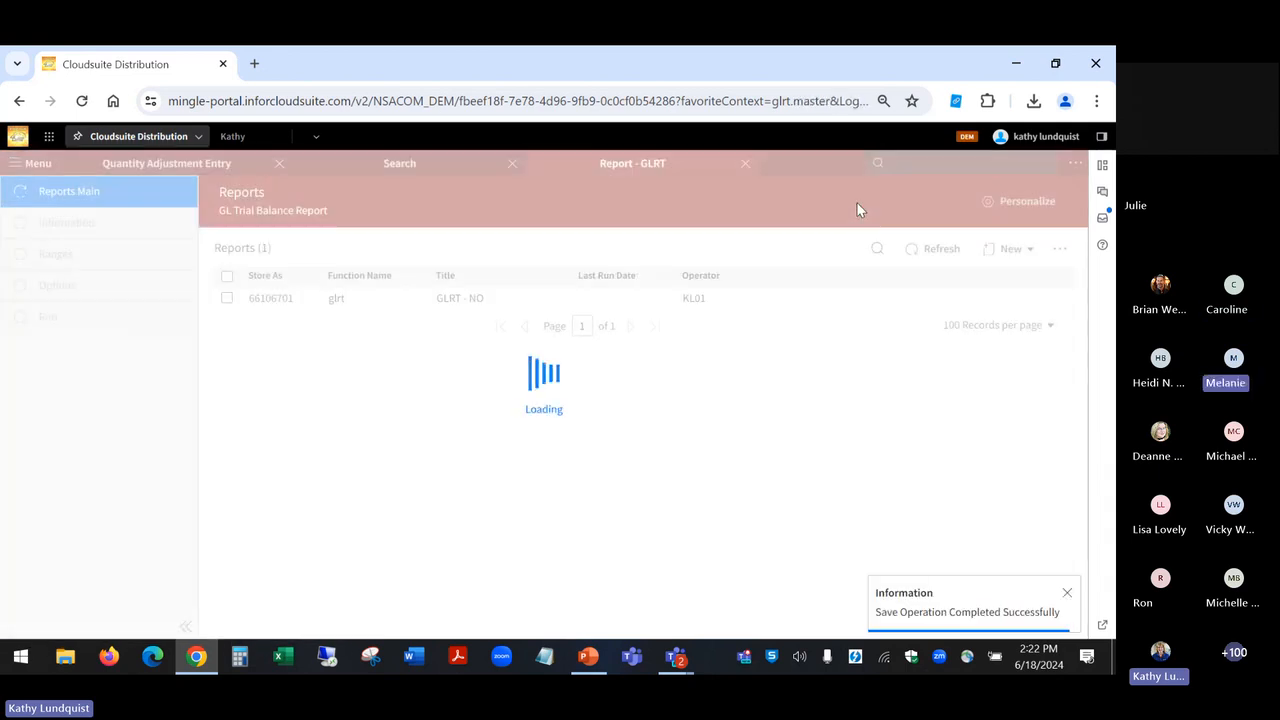
Step: Create a new one-time GL trial balance report titled "GLRT - YES OPTIONS"
left_click(1012, 256)
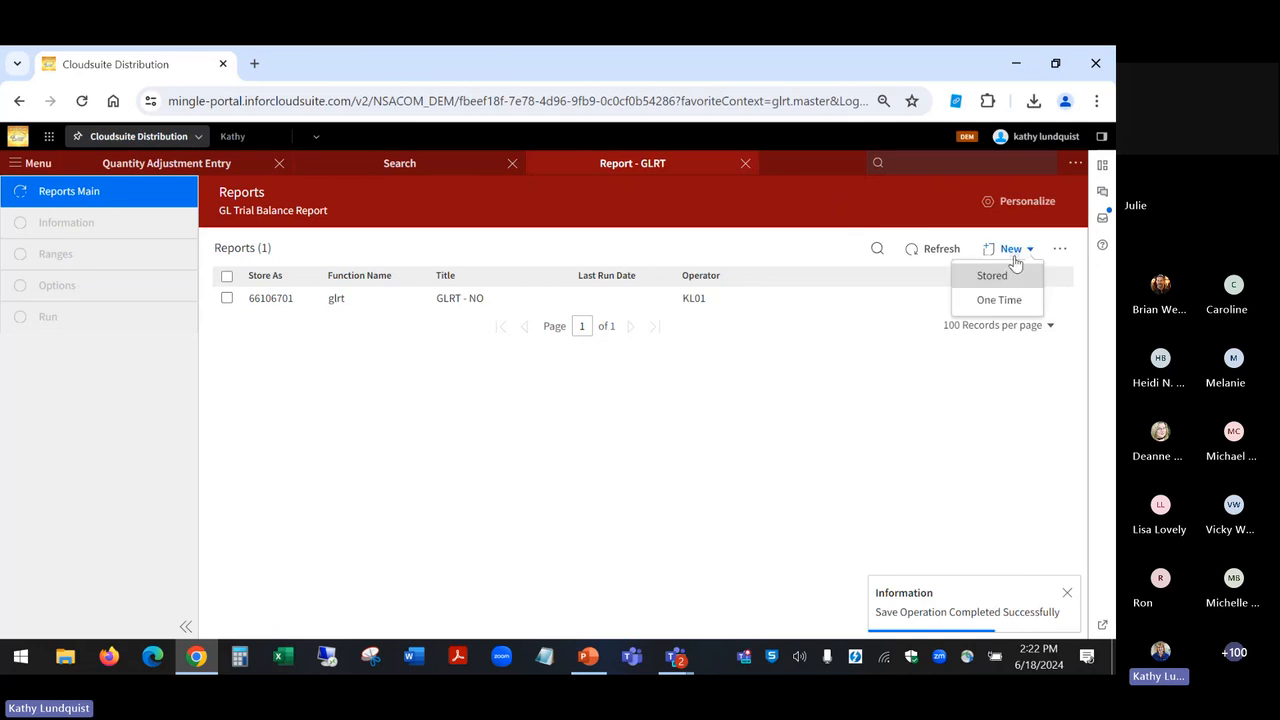
left_click(999, 301)
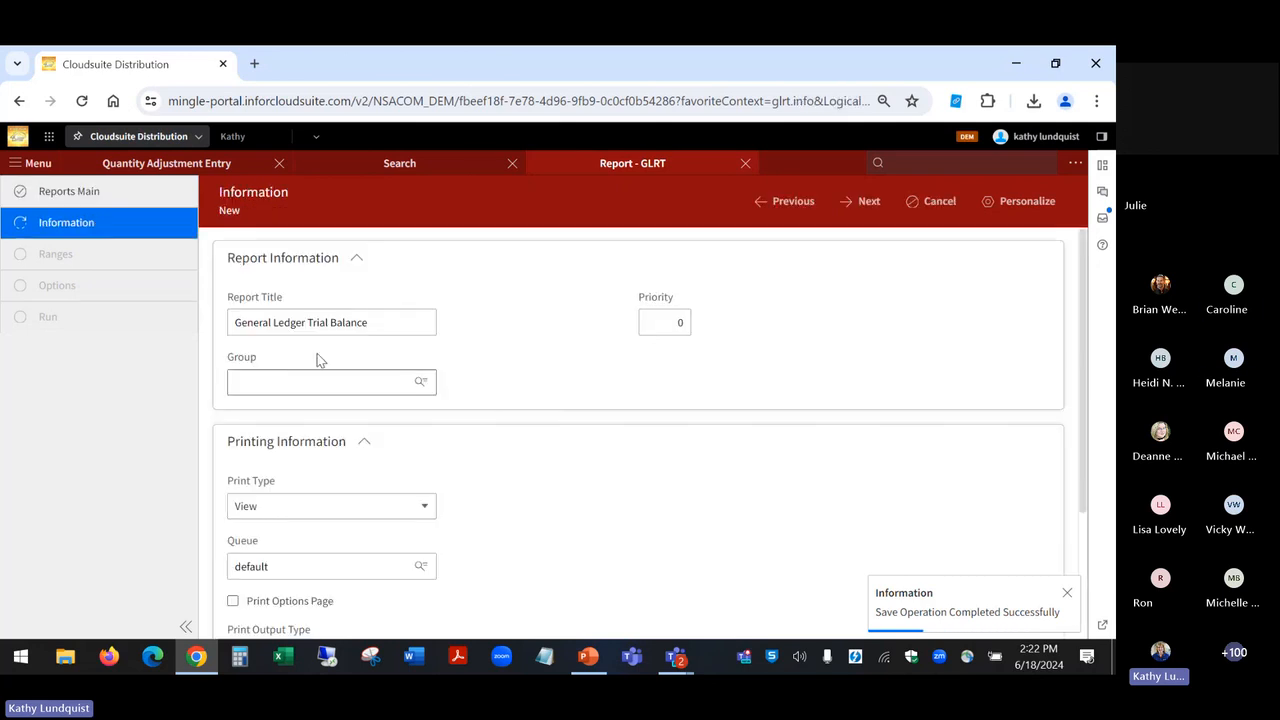
triple_click(378, 322)
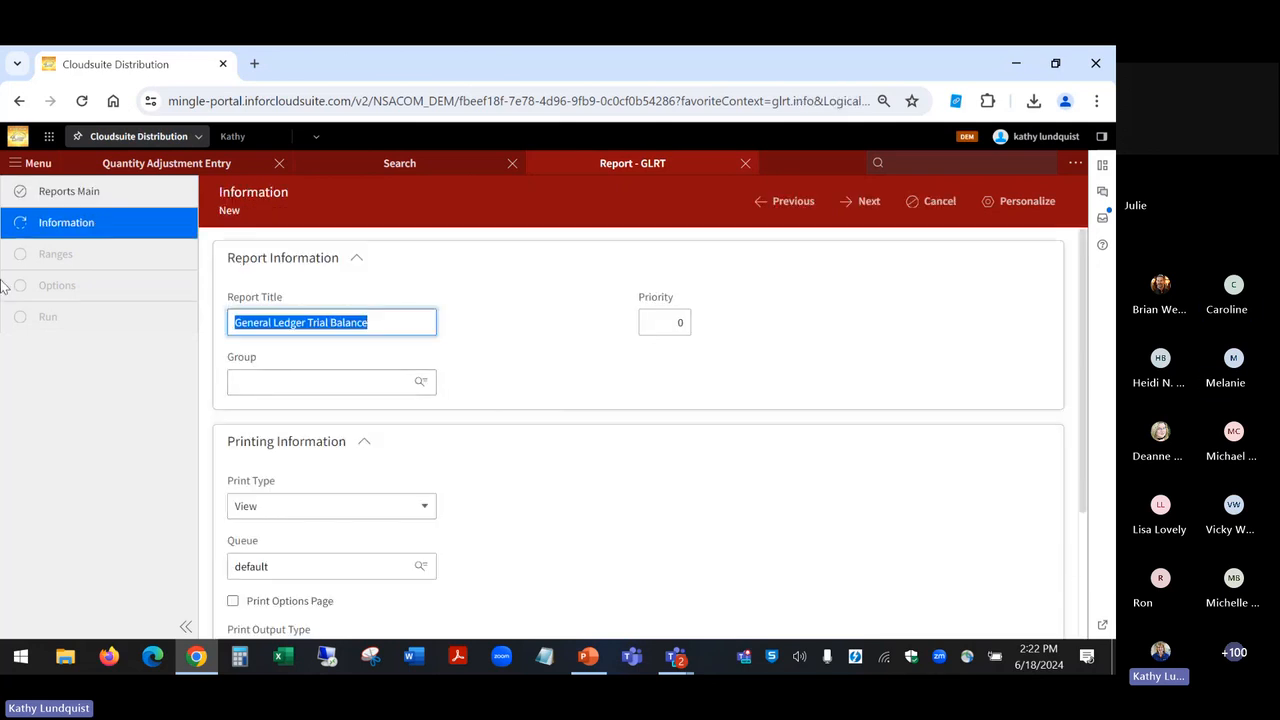
type("GLRT - YES O")
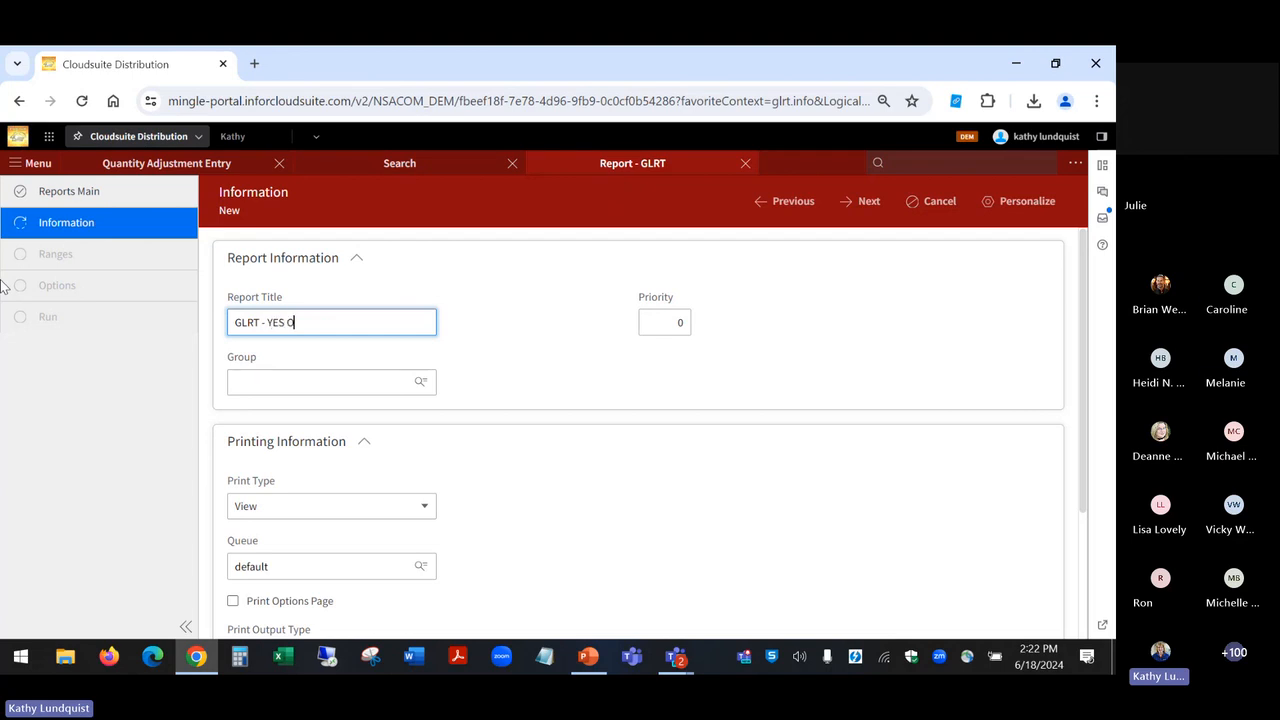
type("PTIONS")
Step: Enable Print Options Page, set the print output type to Excel and continue to the report ranges
scroll(640, 430, "down", 3)
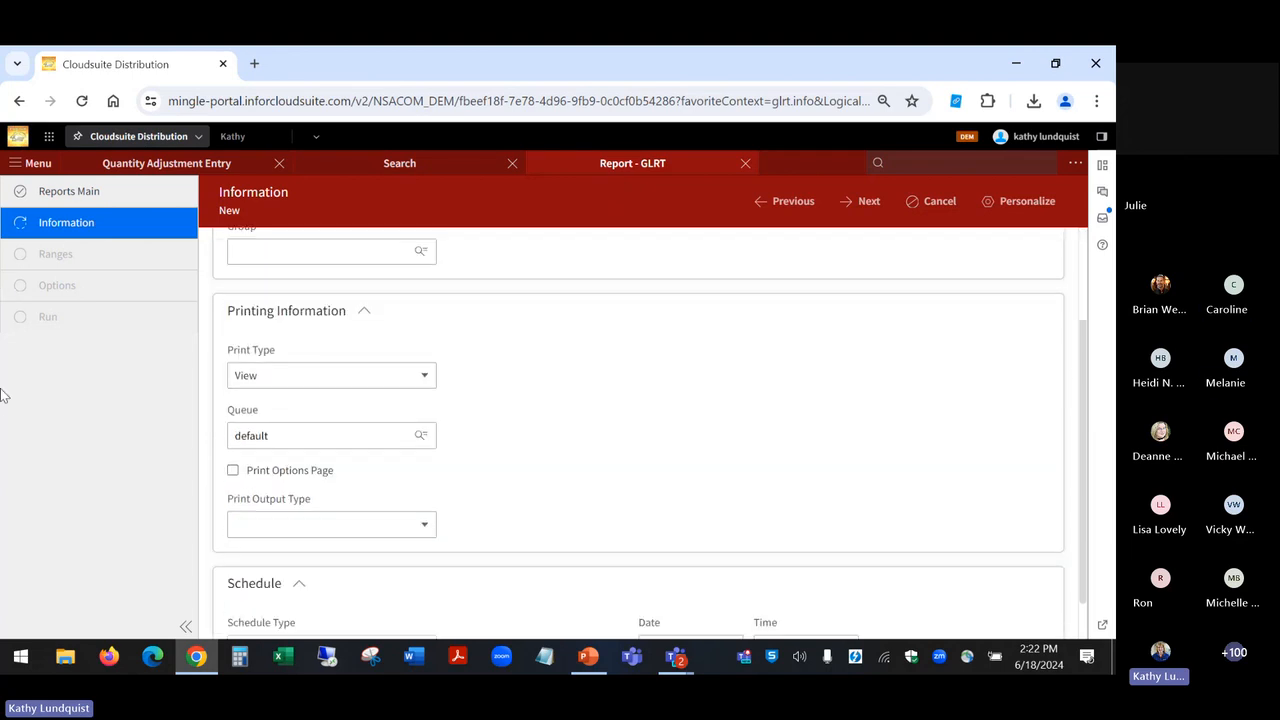
left_click(233, 471)
left_click(350, 524)
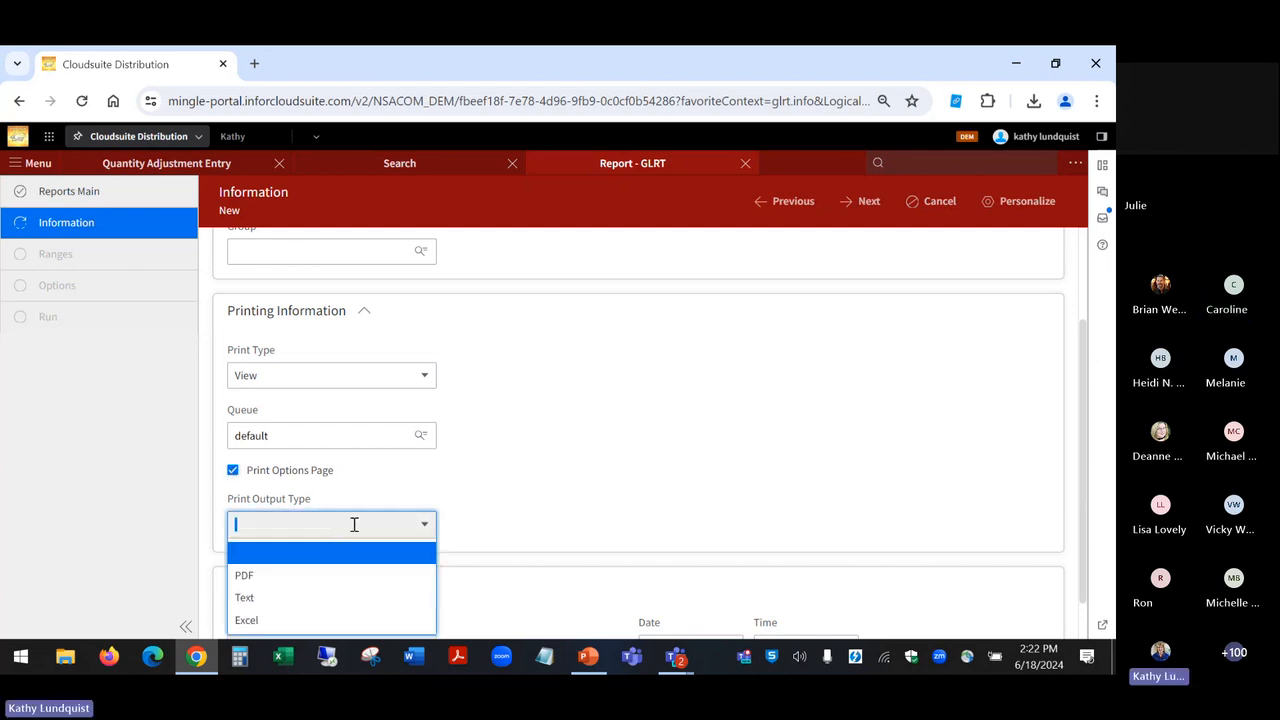
left_click(299, 621)
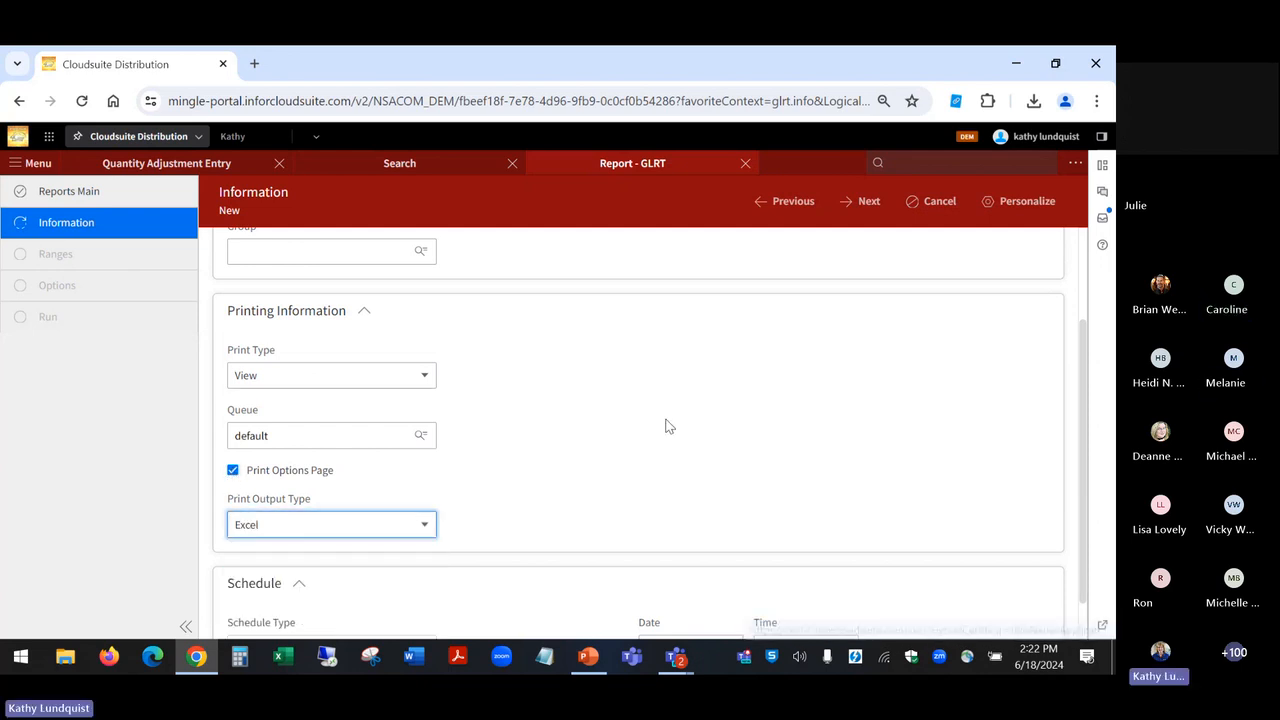
left_click(867, 204)
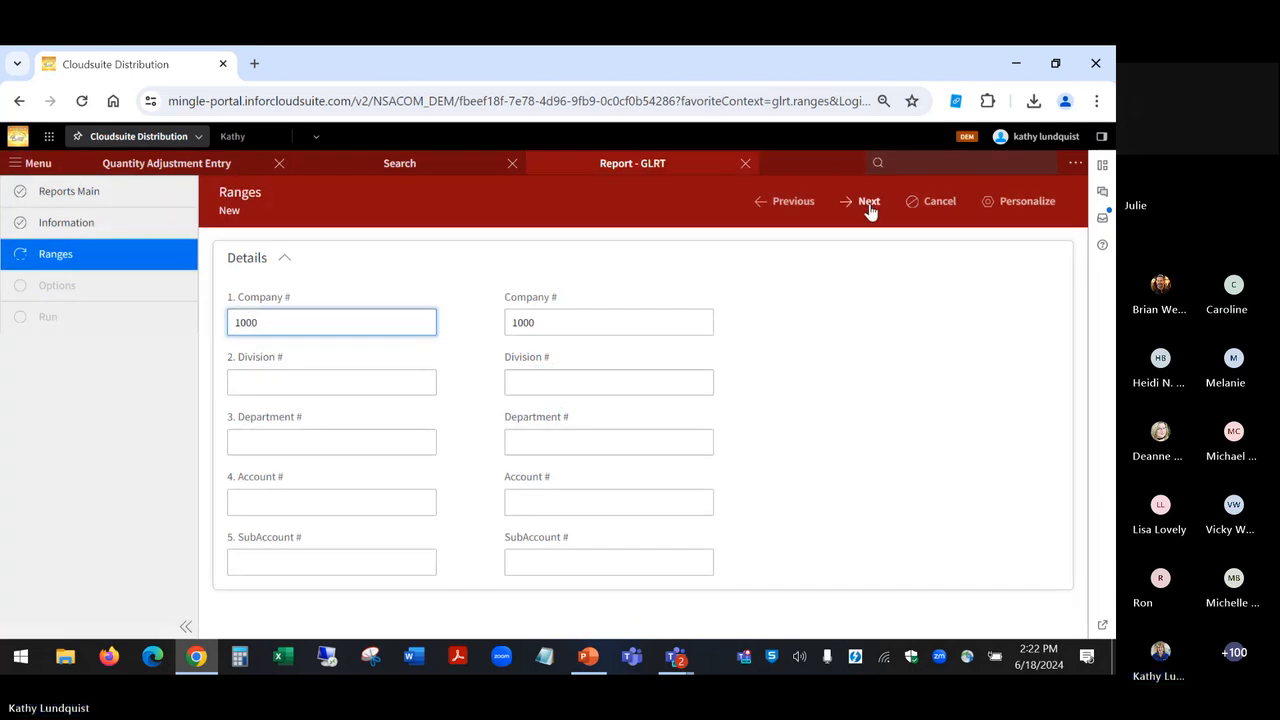
Step: Keep the default ranges, set Display Open Journals to No and save the GLRT - YES OPTIONS job
left_click(869, 203)
left_click(737, 322)
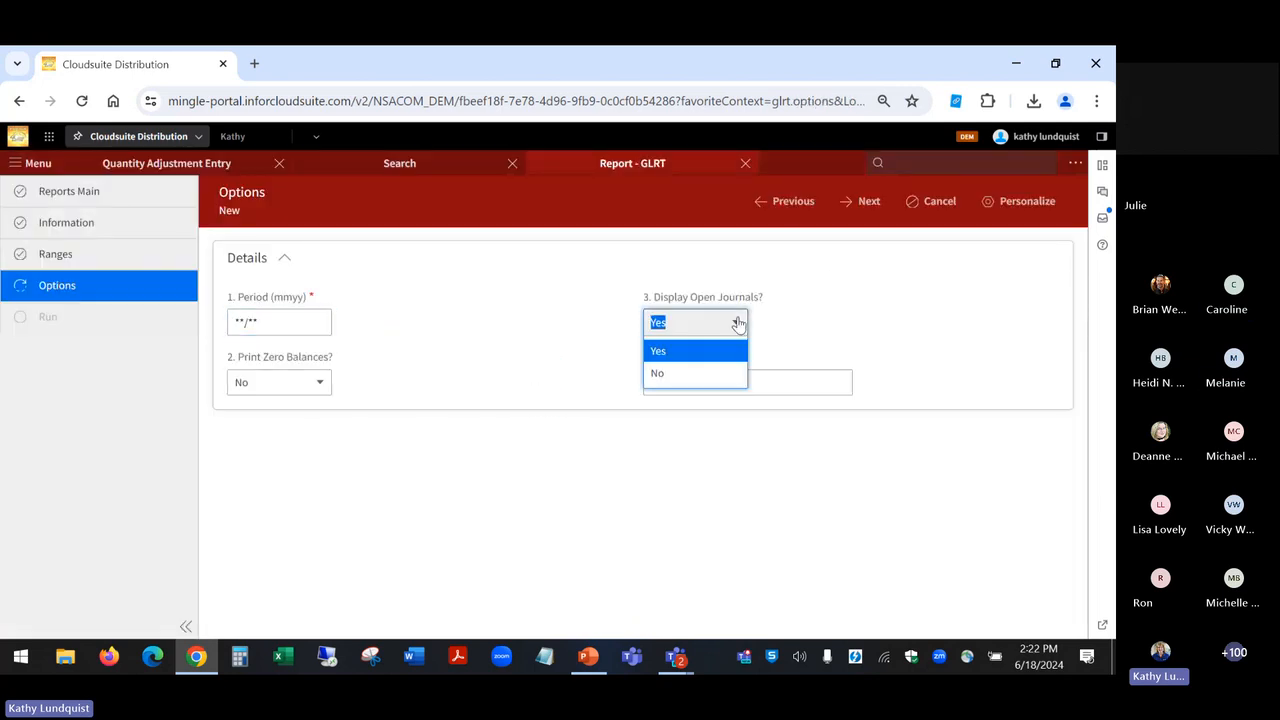
left_click(714, 371)
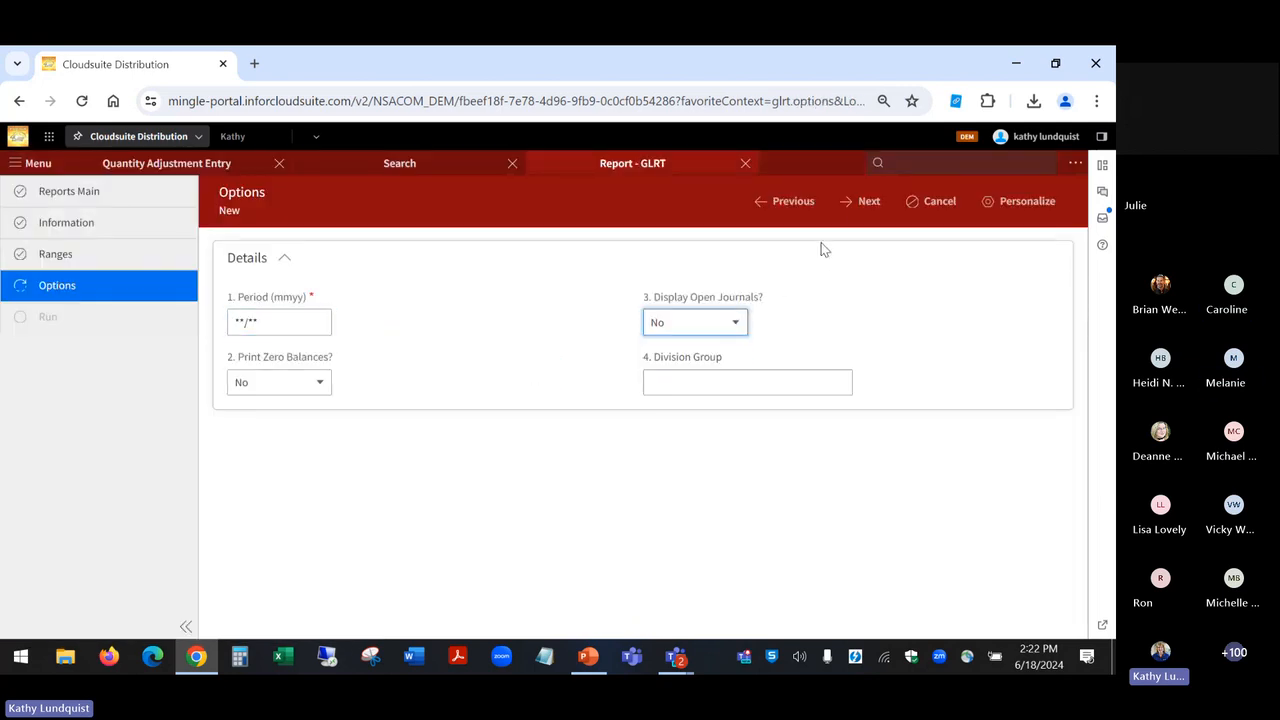
left_click(858, 205)
left_click(860, 205)
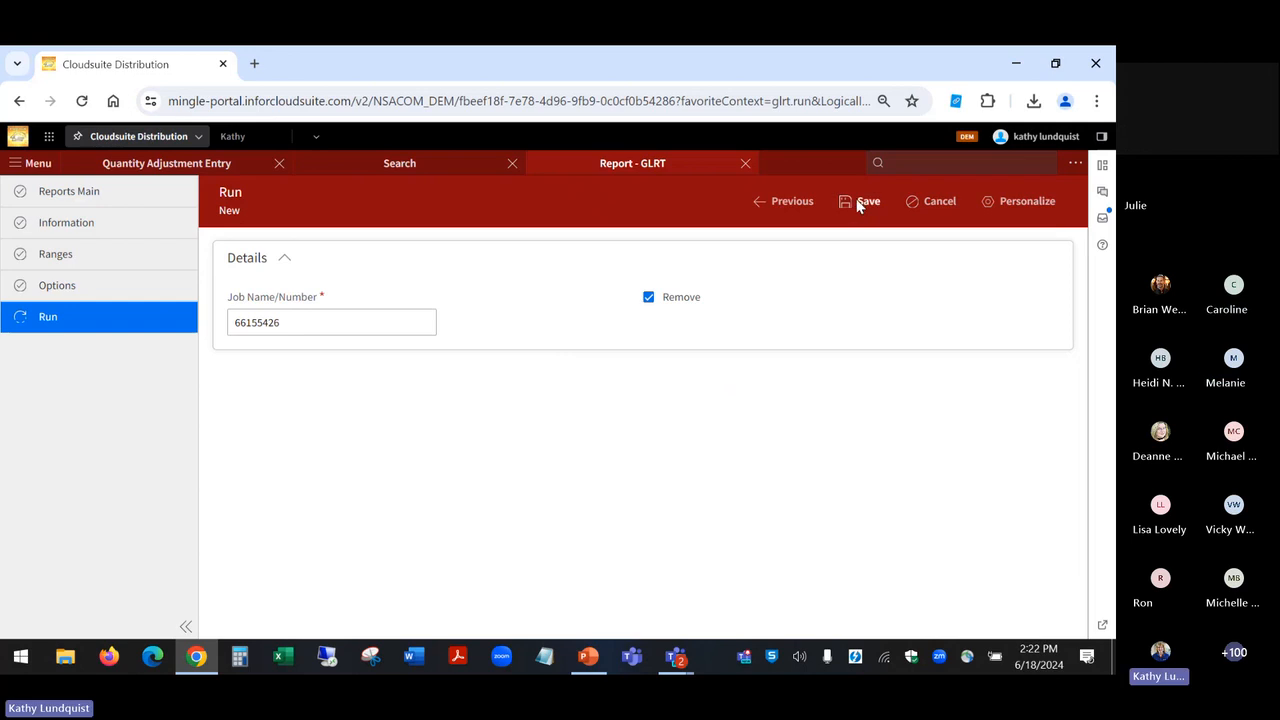
Step: Create another one-time GL trial balance report titled "GLRT - YES OPT YES JRNL"
left_click(991, 253)
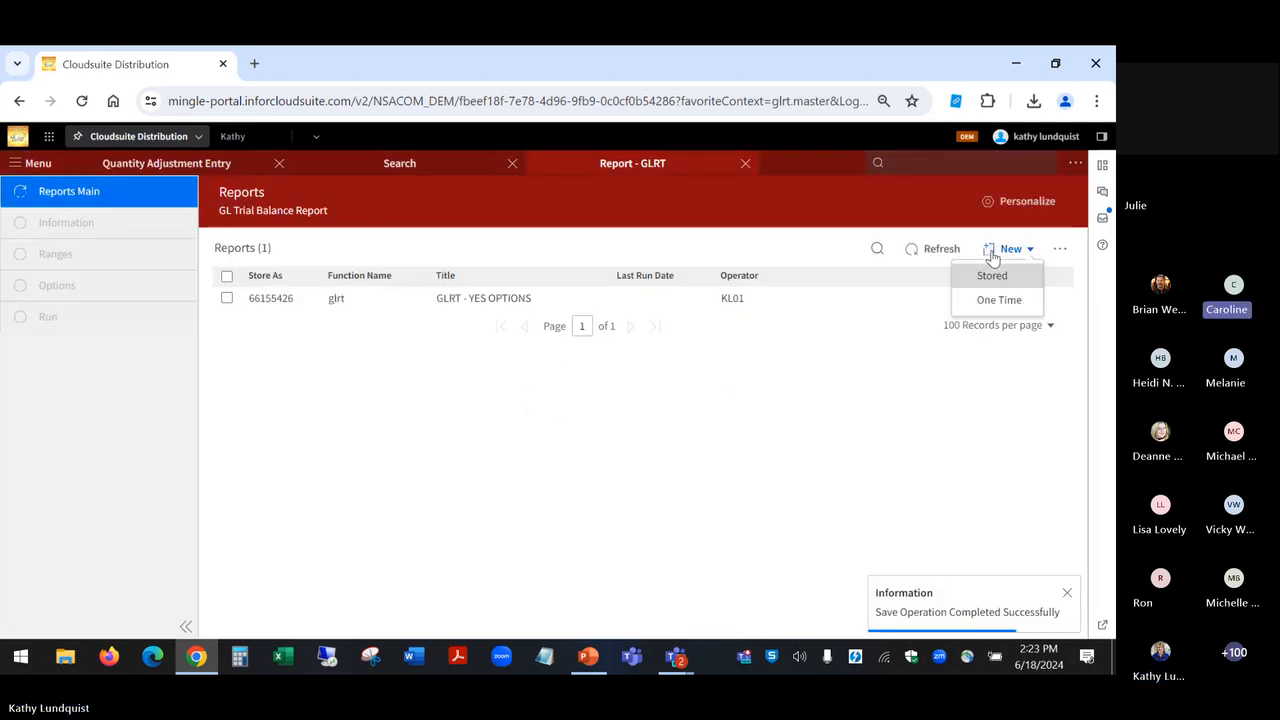
left_click(995, 300)
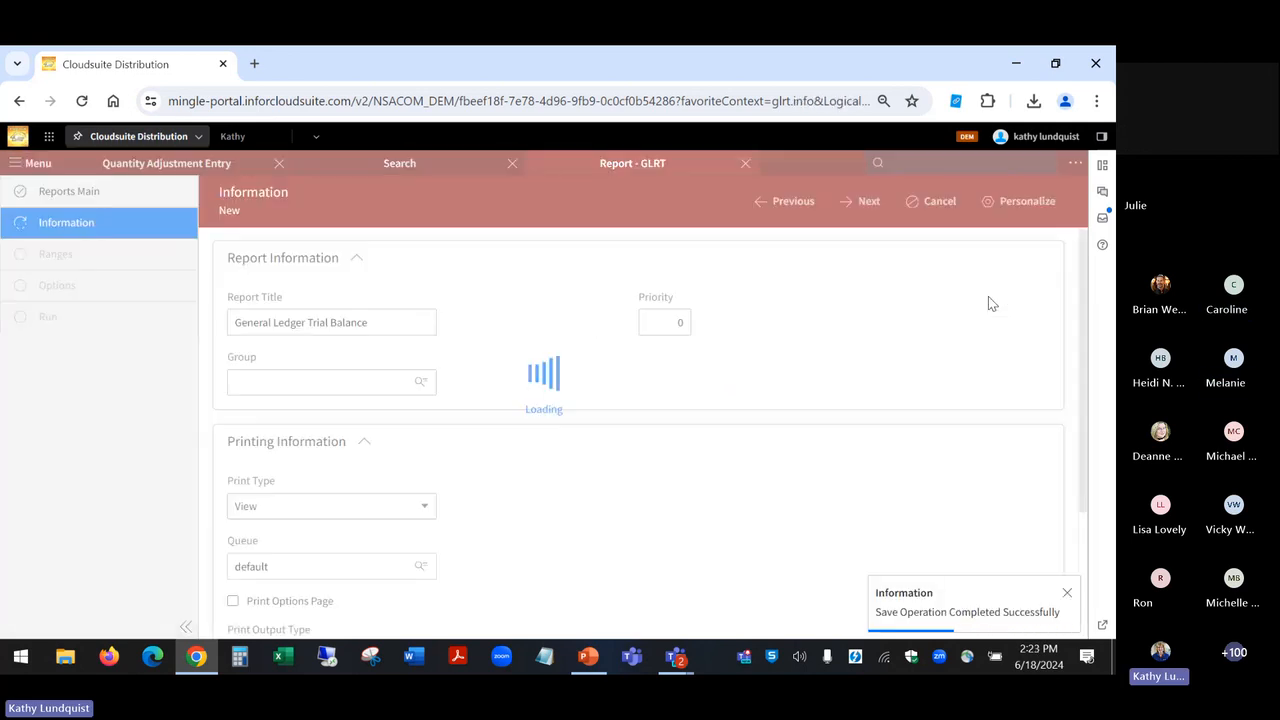
triple_click(383, 324)
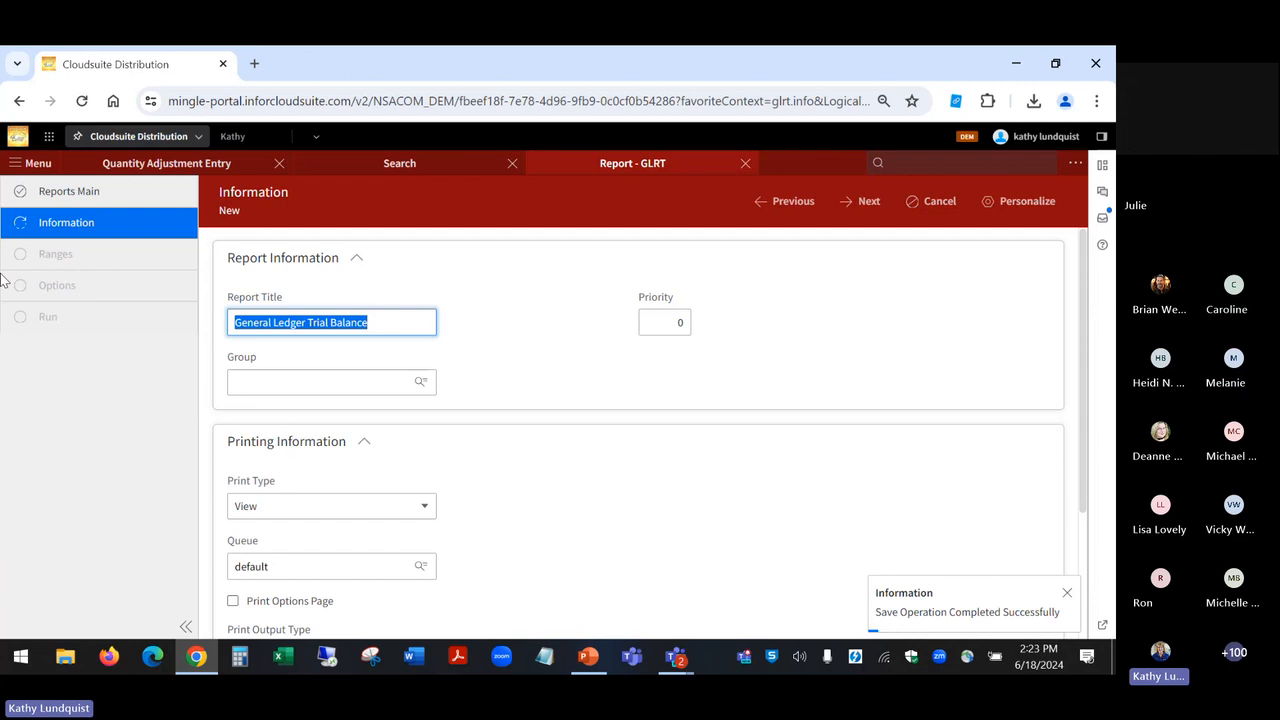
type("GLRT - YE")
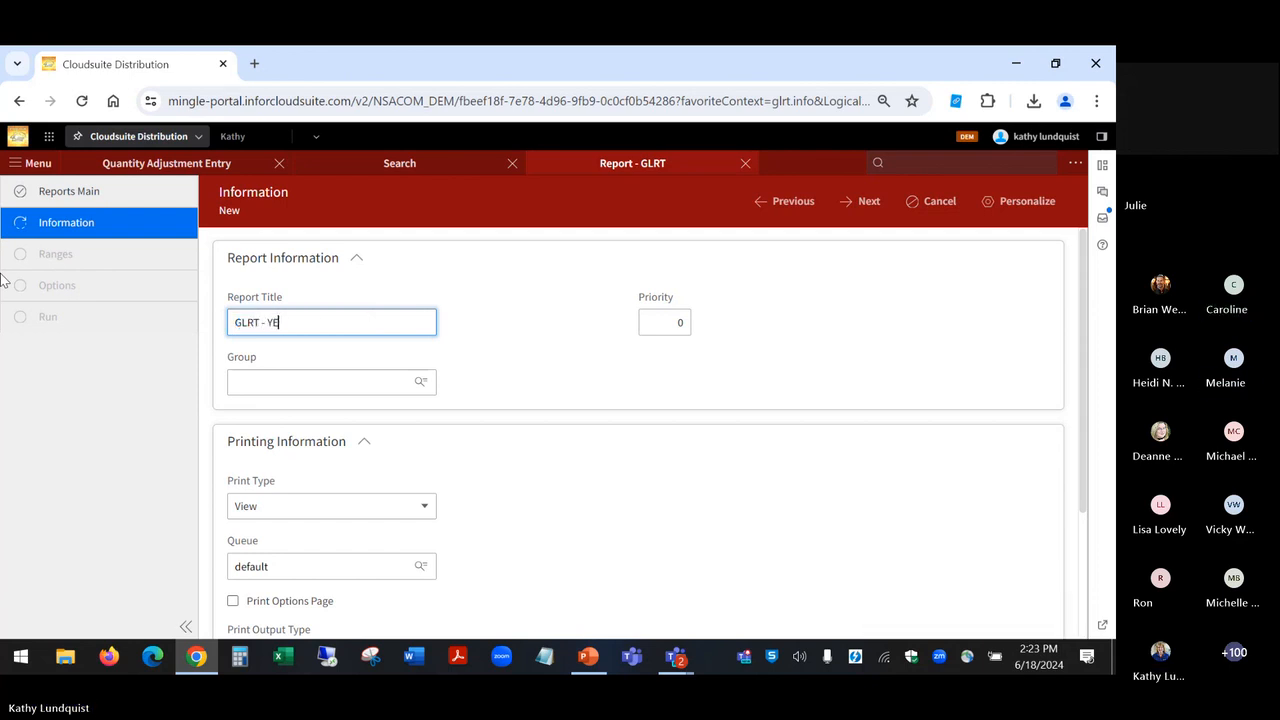
type("S OPT YES JRNL")
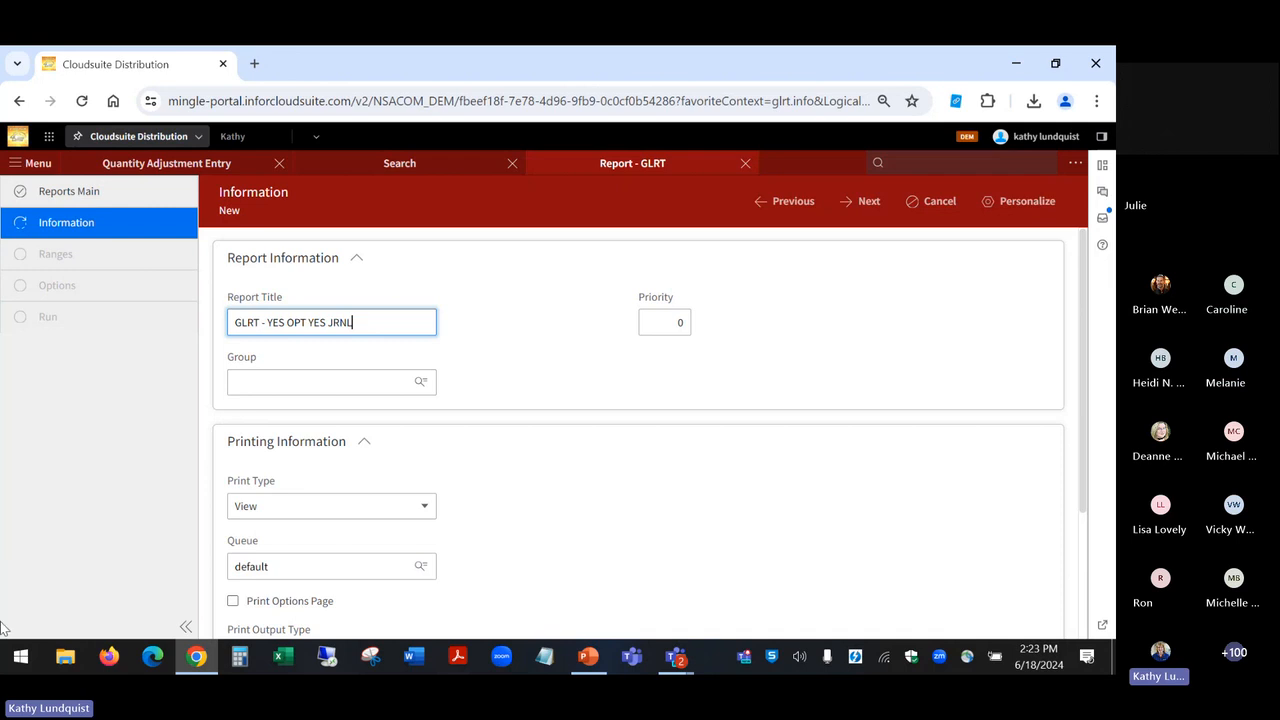
Step: Enable Print Options Page and select Excel as the print output type for the GLRT - YES OPT YES JRNL report
left_click(232, 604)
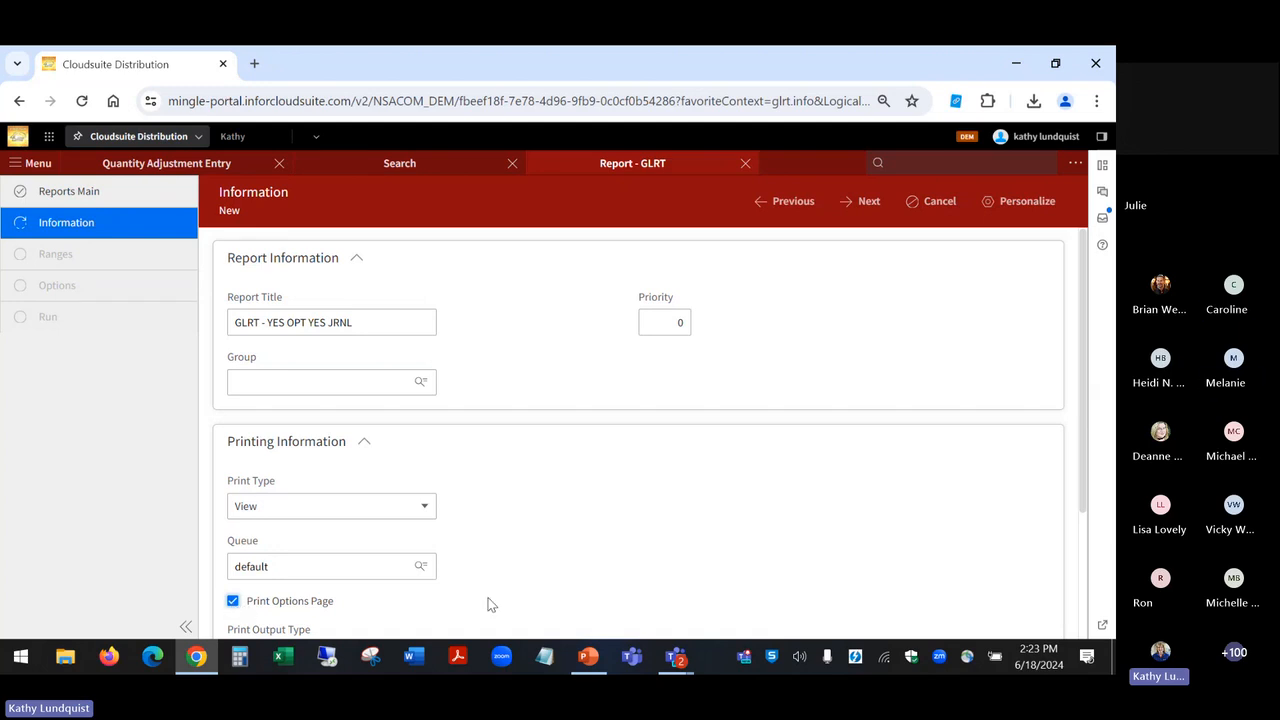
scroll(489, 604, "down", 1)
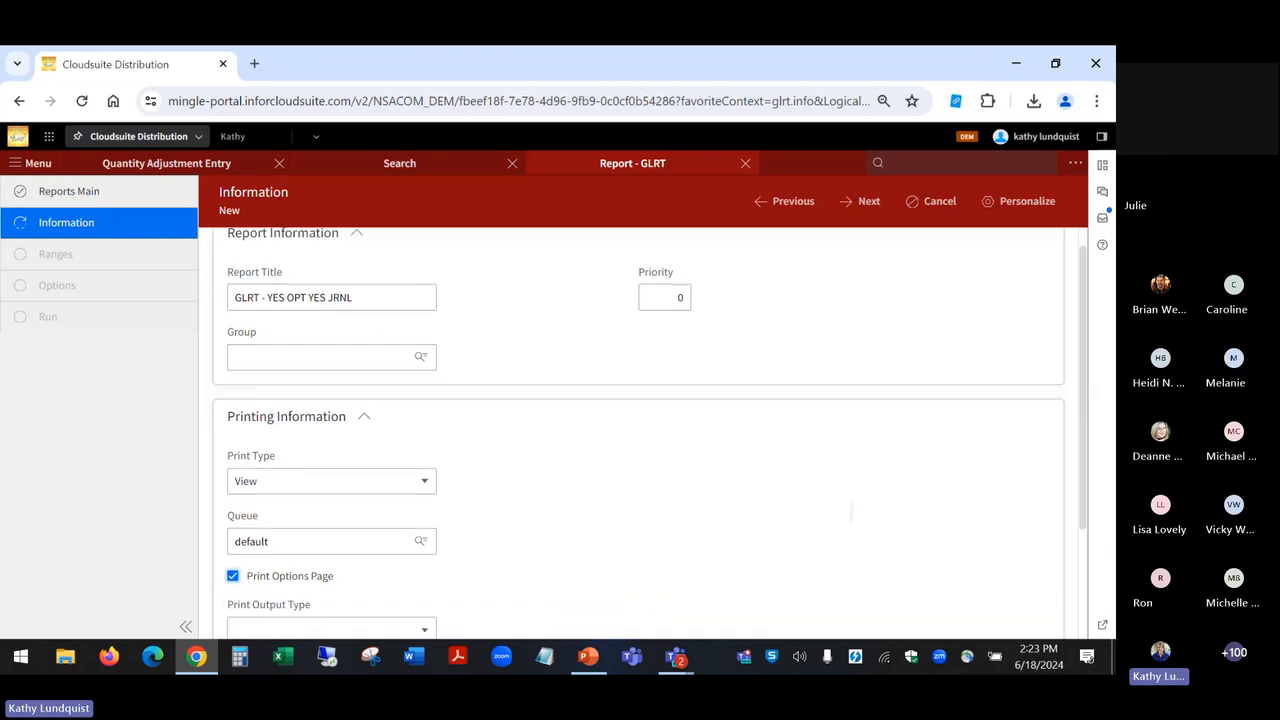
scroll(640, 430, "down", 3)
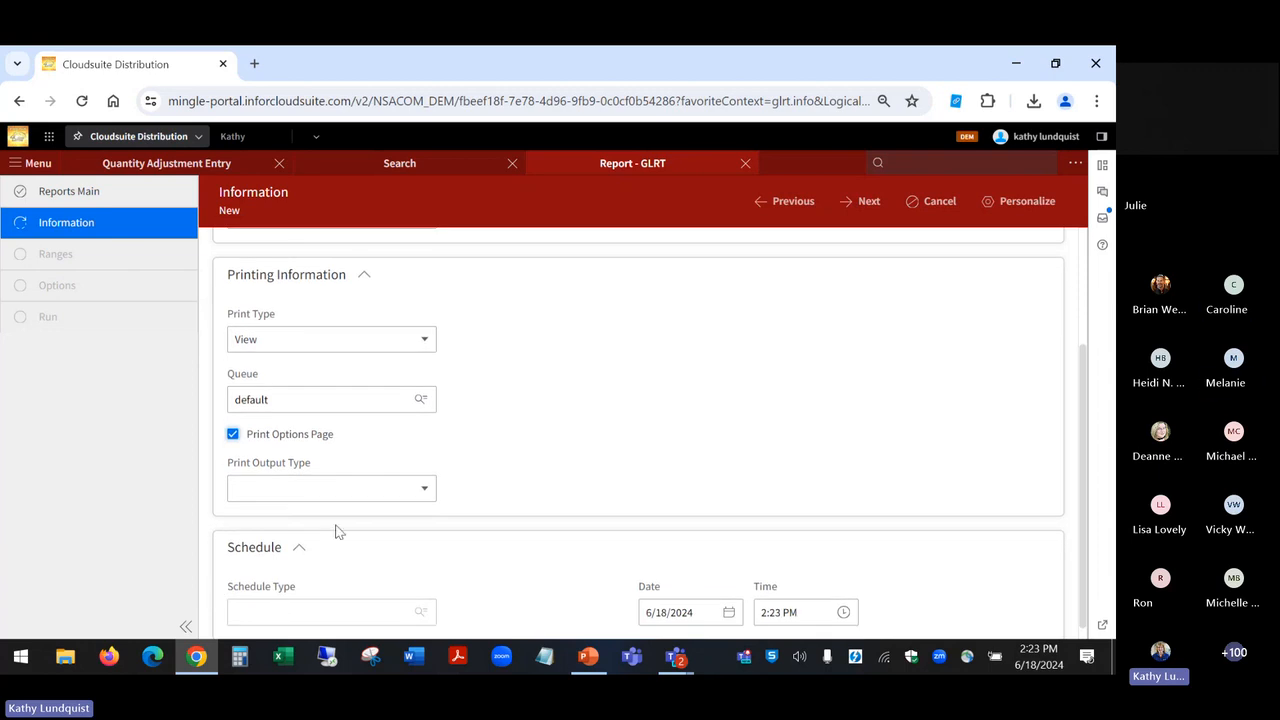
left_click(349, 490)
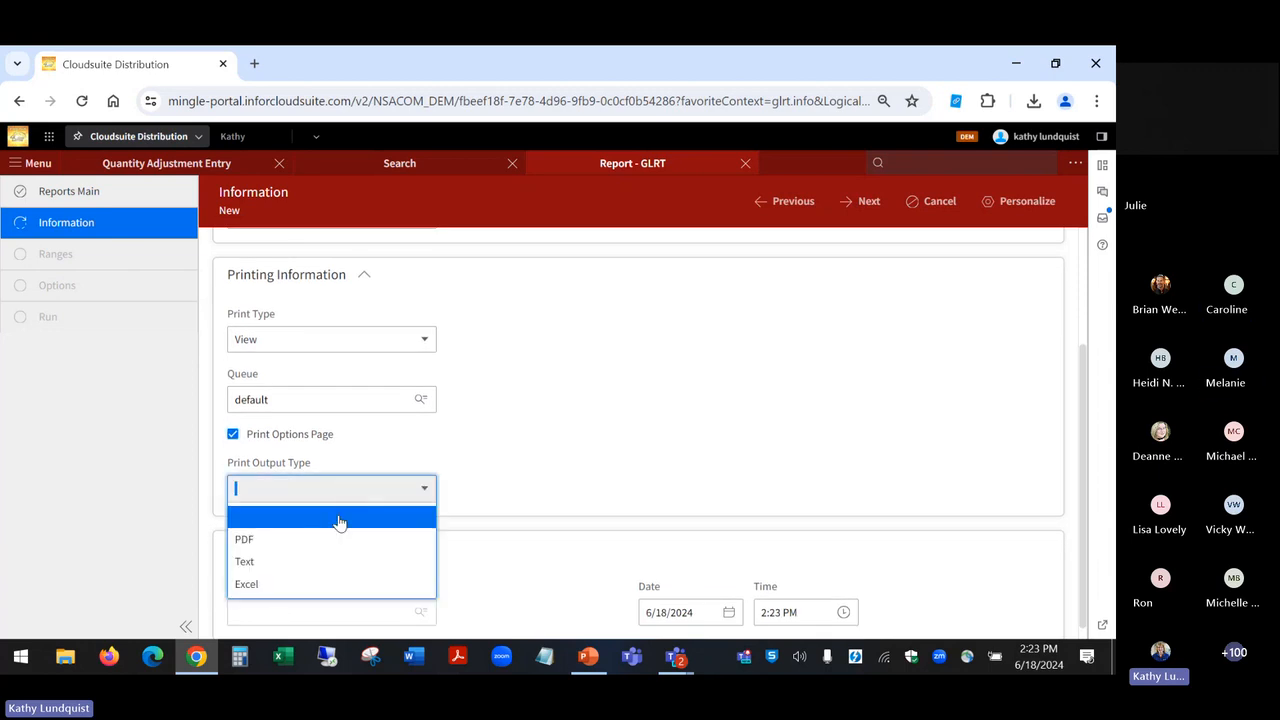
left_click(323, 584)
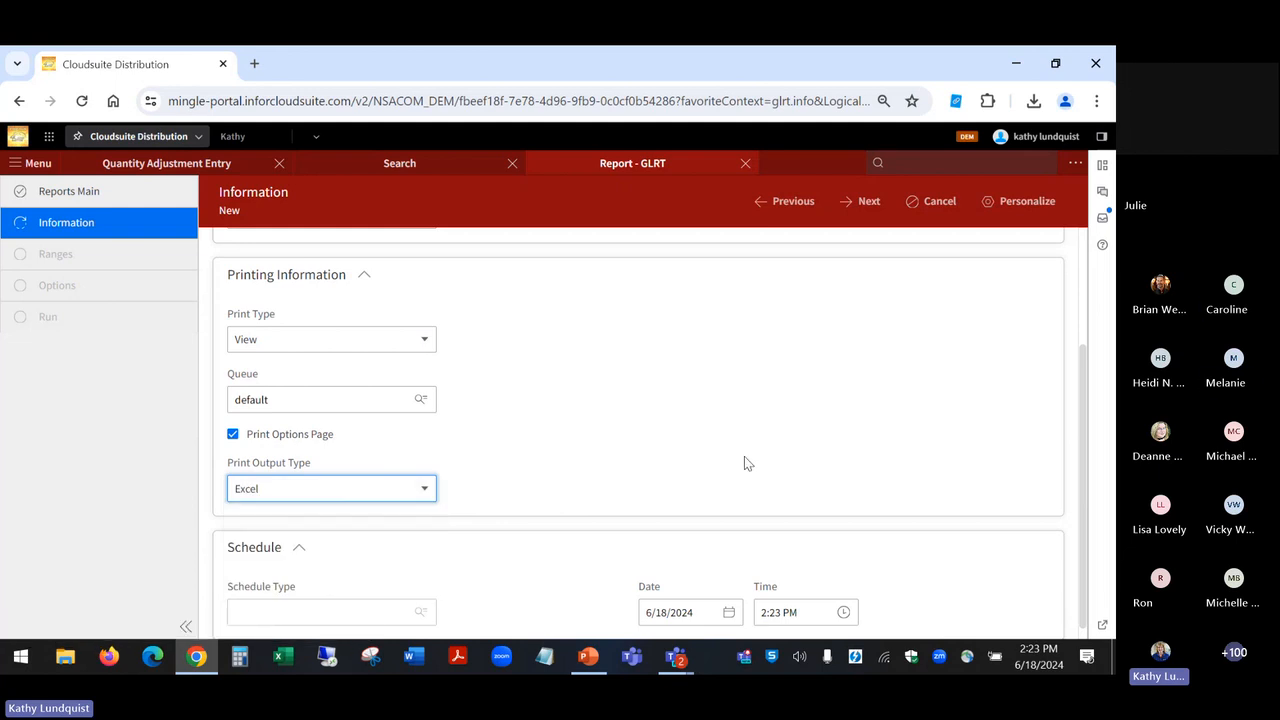
Step: Accept the default ranges and options with Display Open Journals at Yes, and save the report job
left_click(867, 203)
left_click(866, 203)
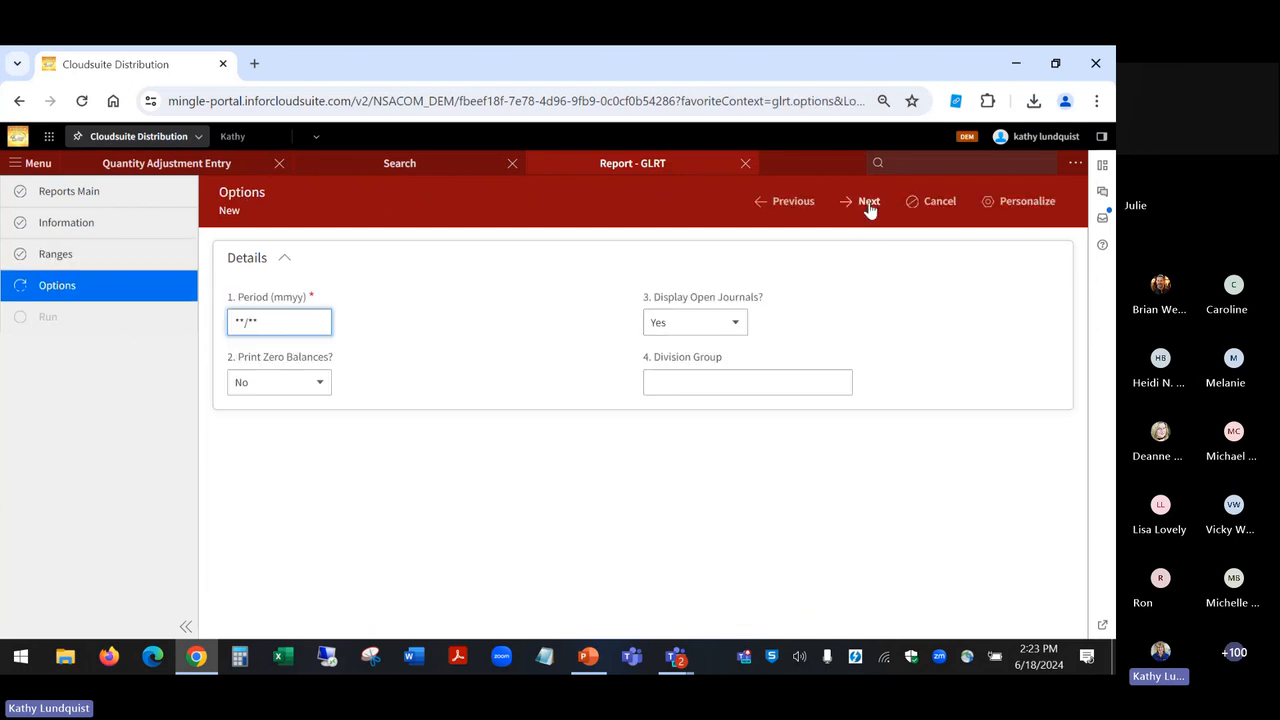
left_click(868, 204)
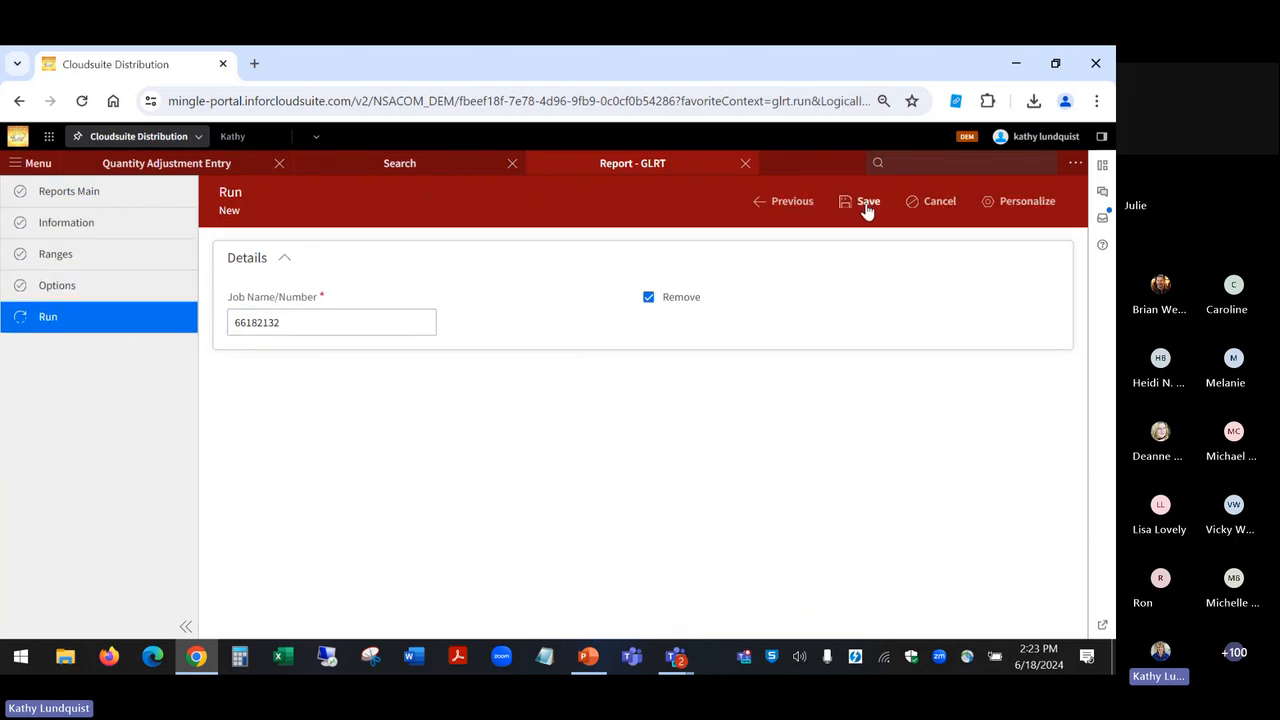
left_click(866, 203)
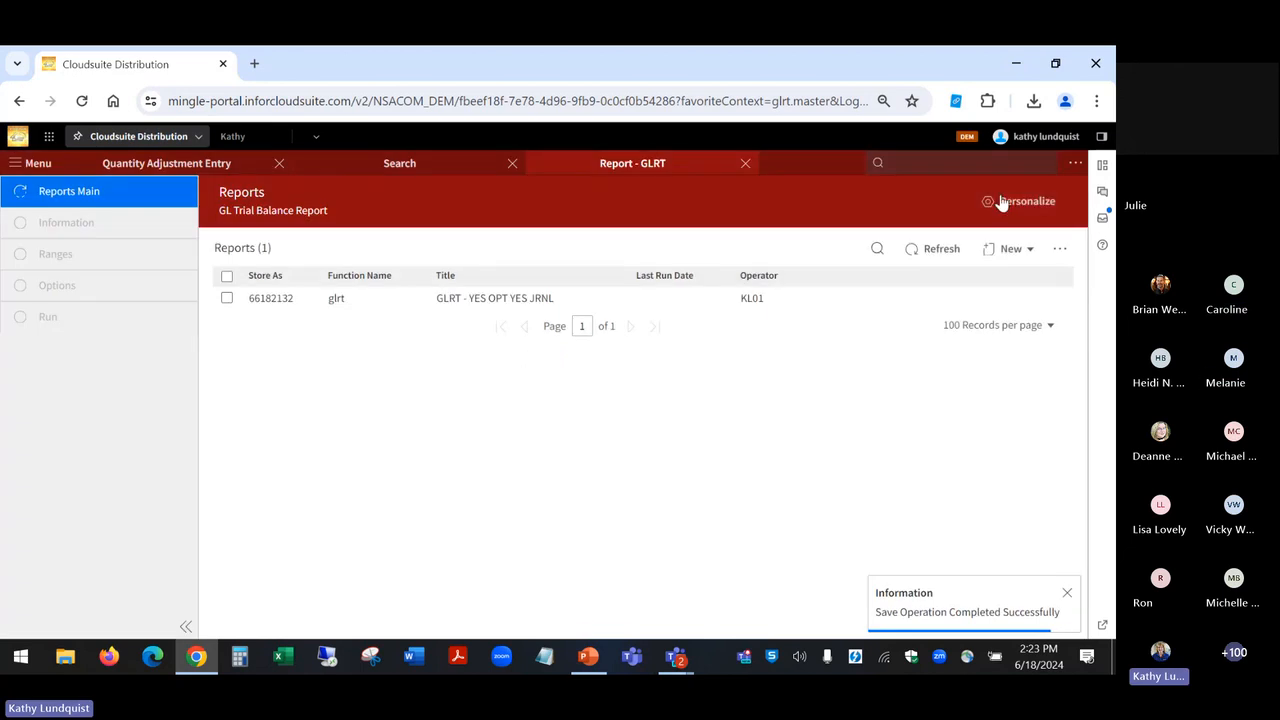
Step: Refresh the Reports widget, open the GLRT - NO report's downloaded workbook in Excel and fit column A to its contents
left_click(1102, 164)
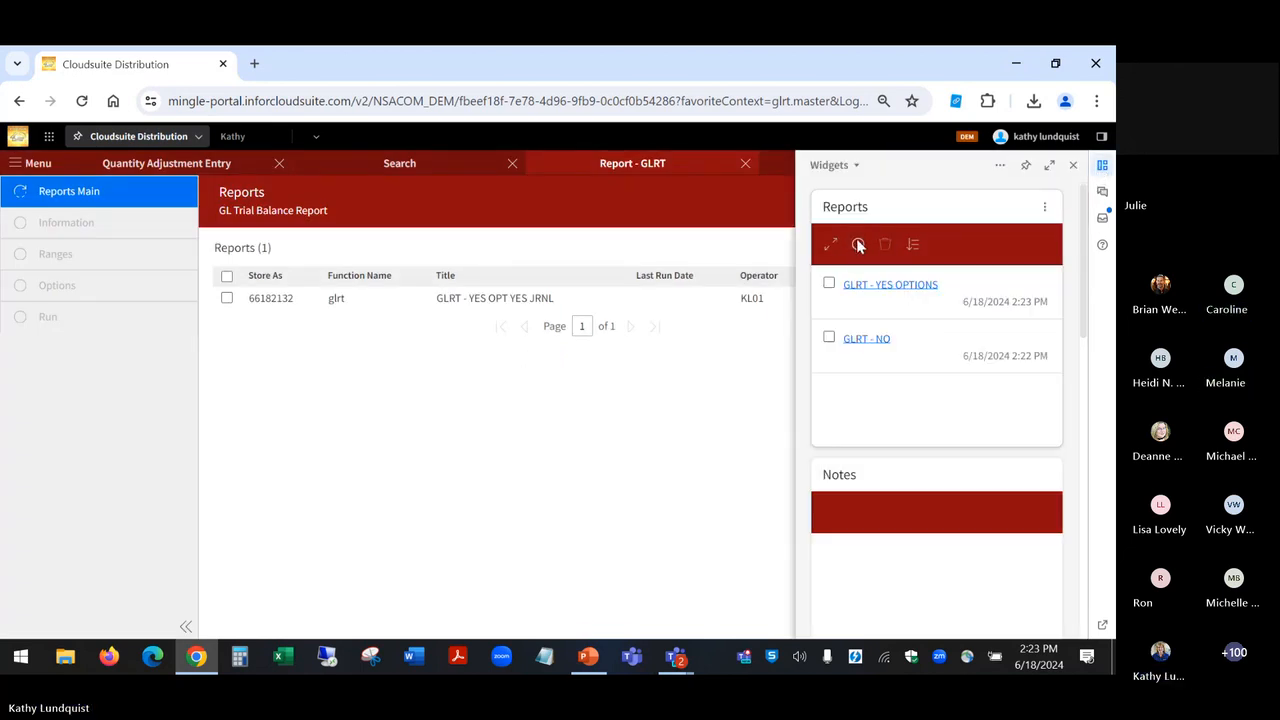
left_click(858, 245)
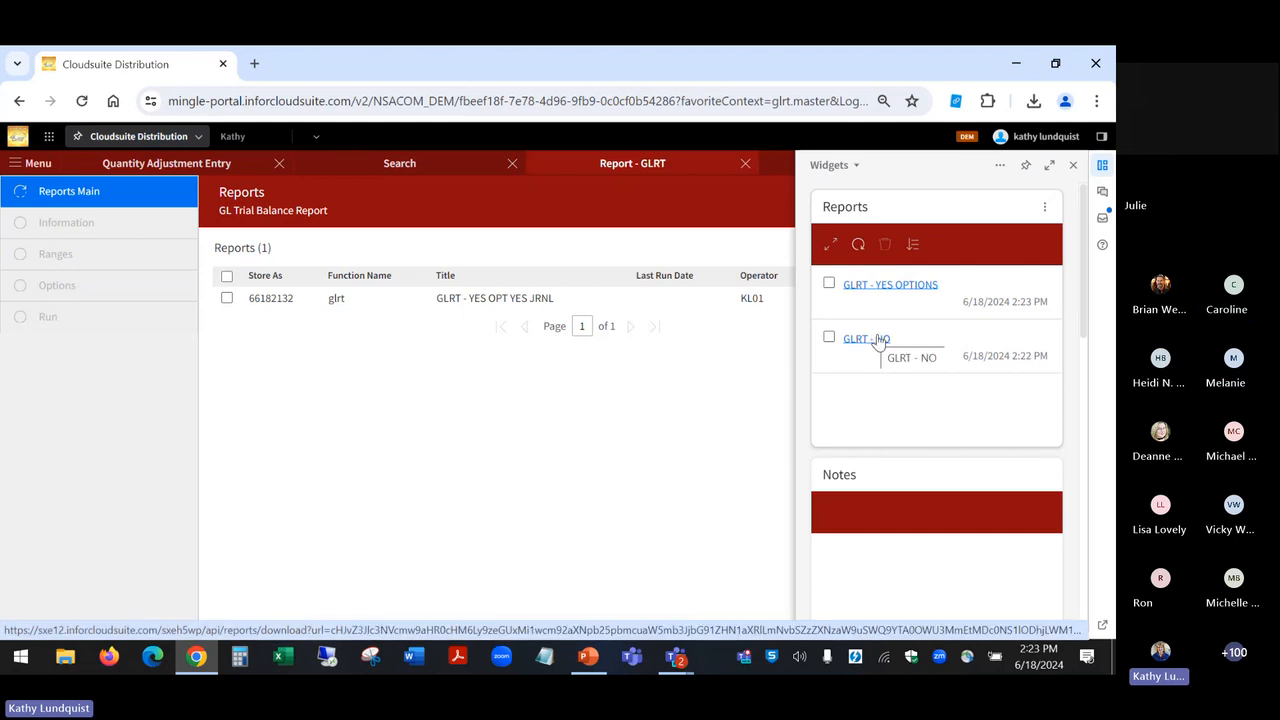
left_click(876, 340)
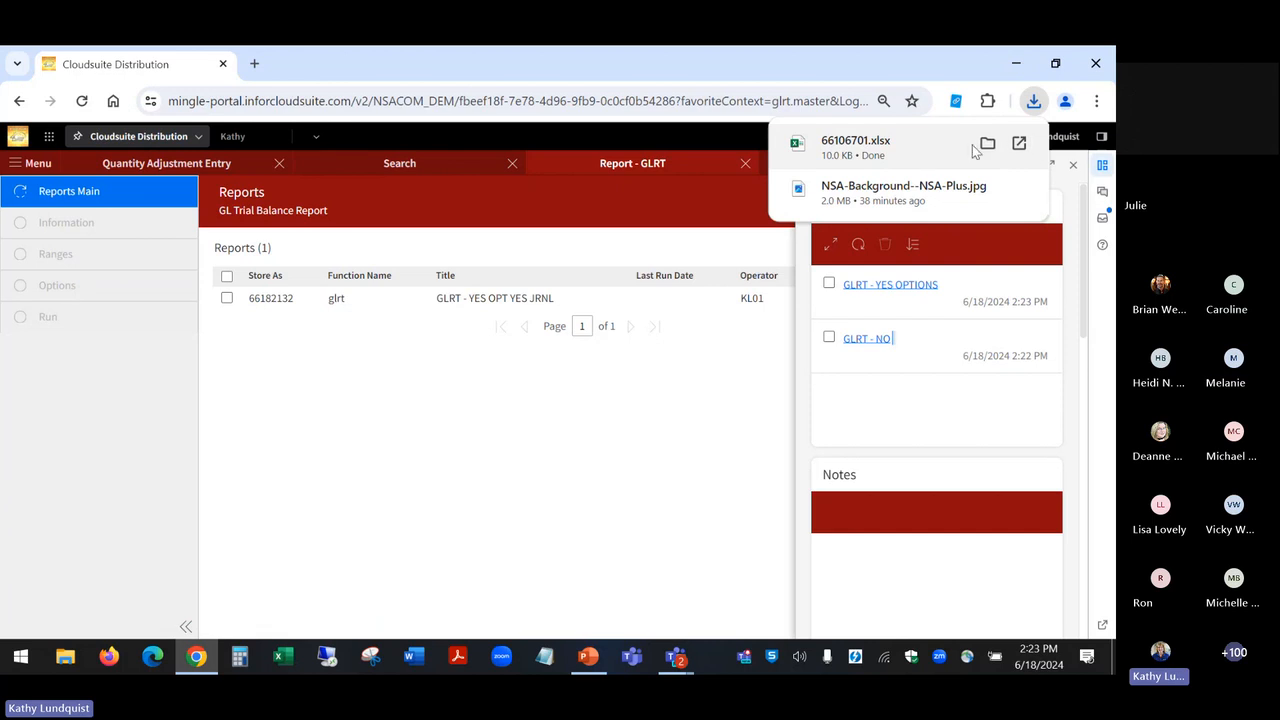
left_click(1019, 145)
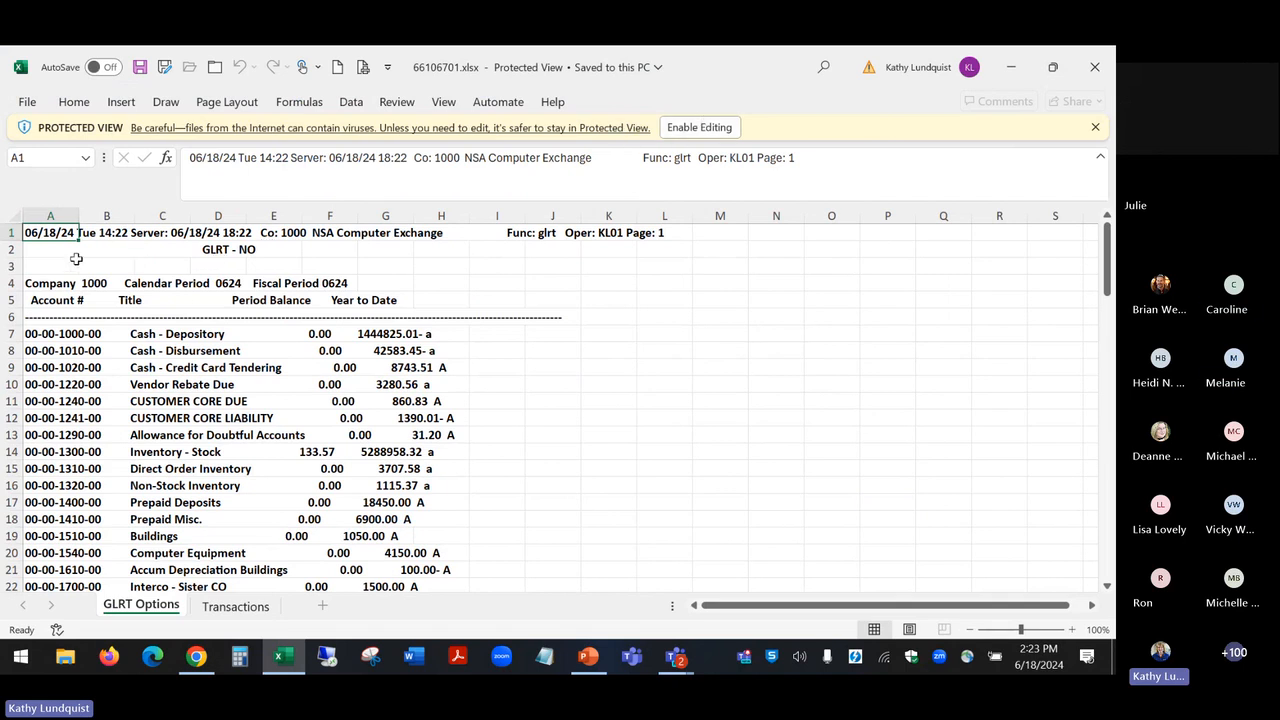
double_click(79, 214)
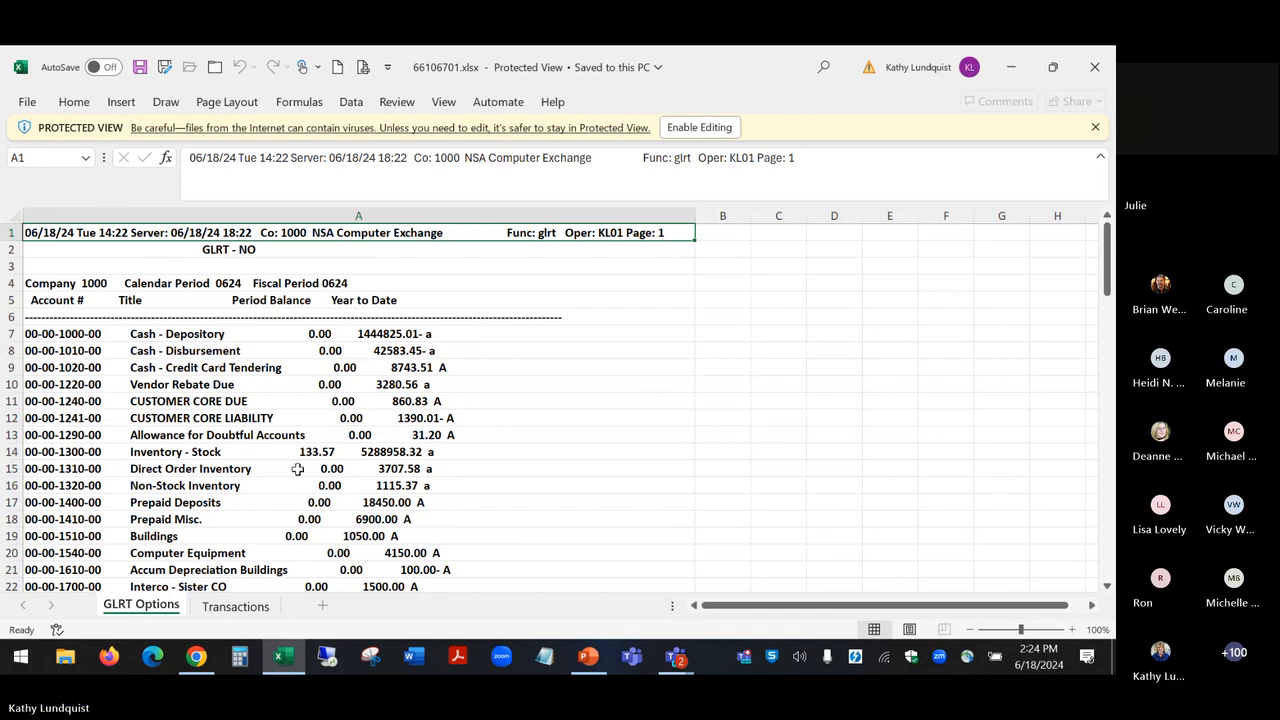
Step: Compare the Transactions and GLRT Options sheets of the GLRT - NO workbook, then close it
left_click(208, 606)
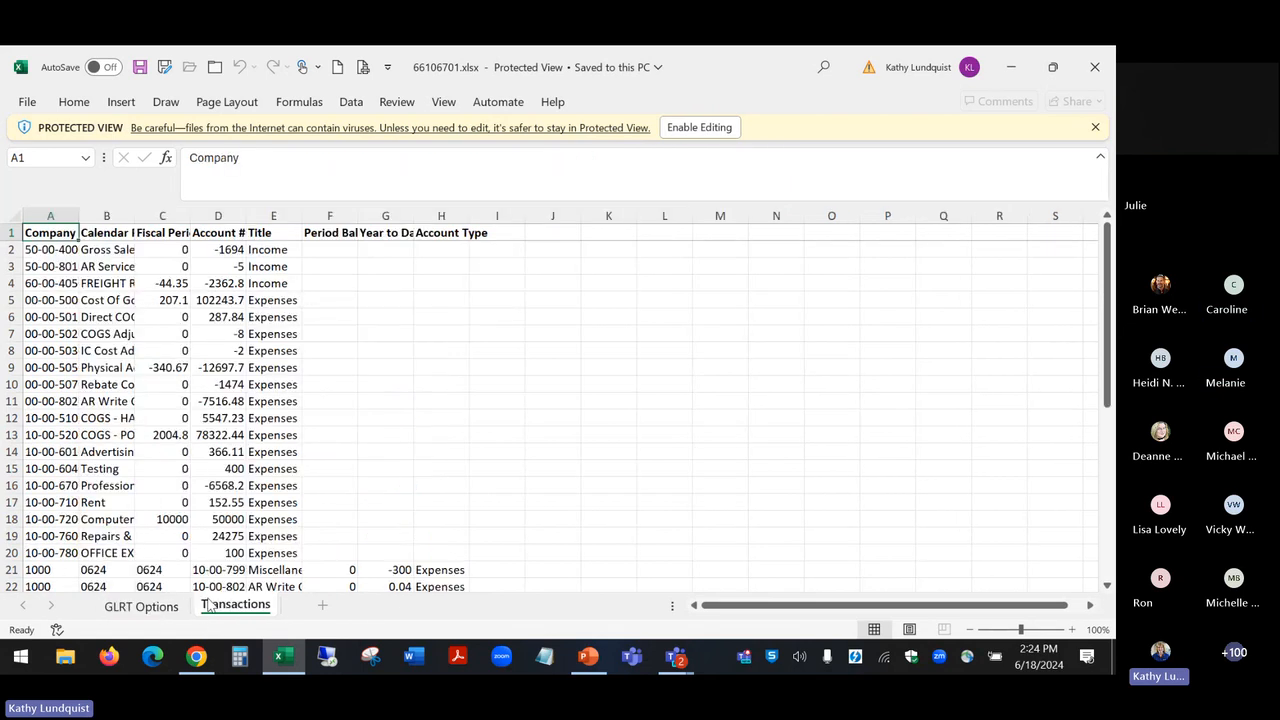
left_click(143, 607)
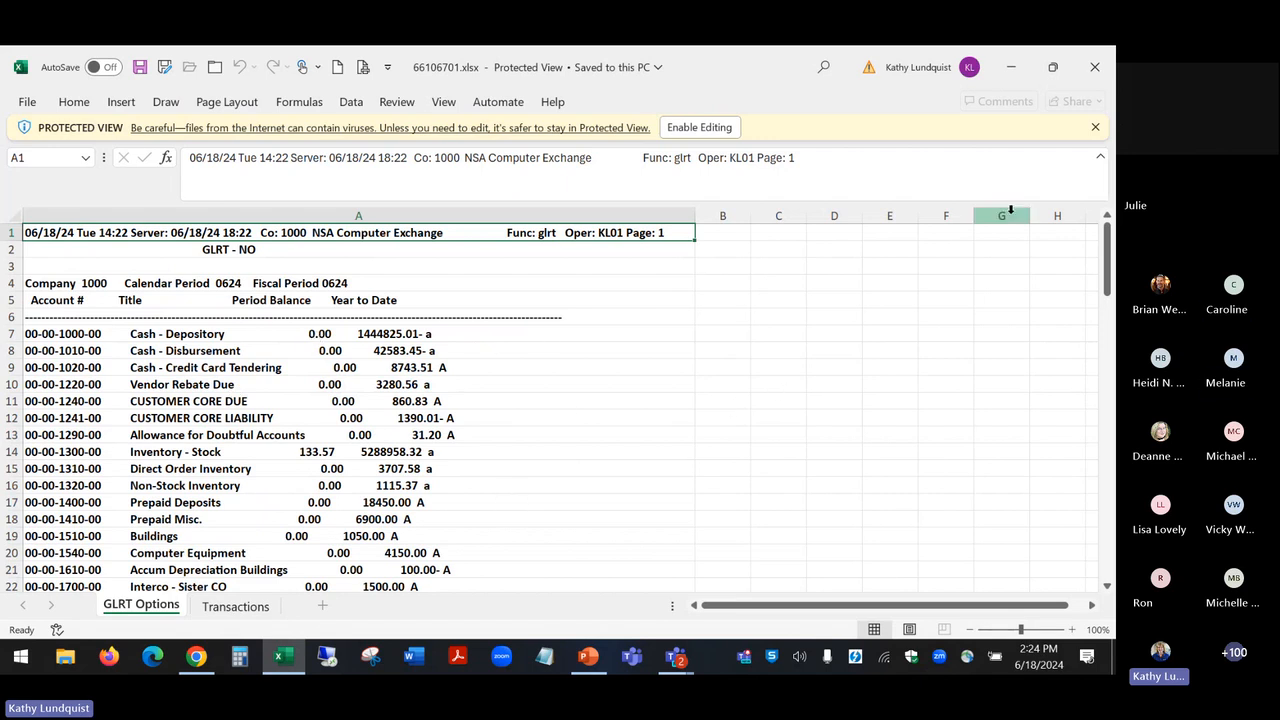
left_click(1093, 68)
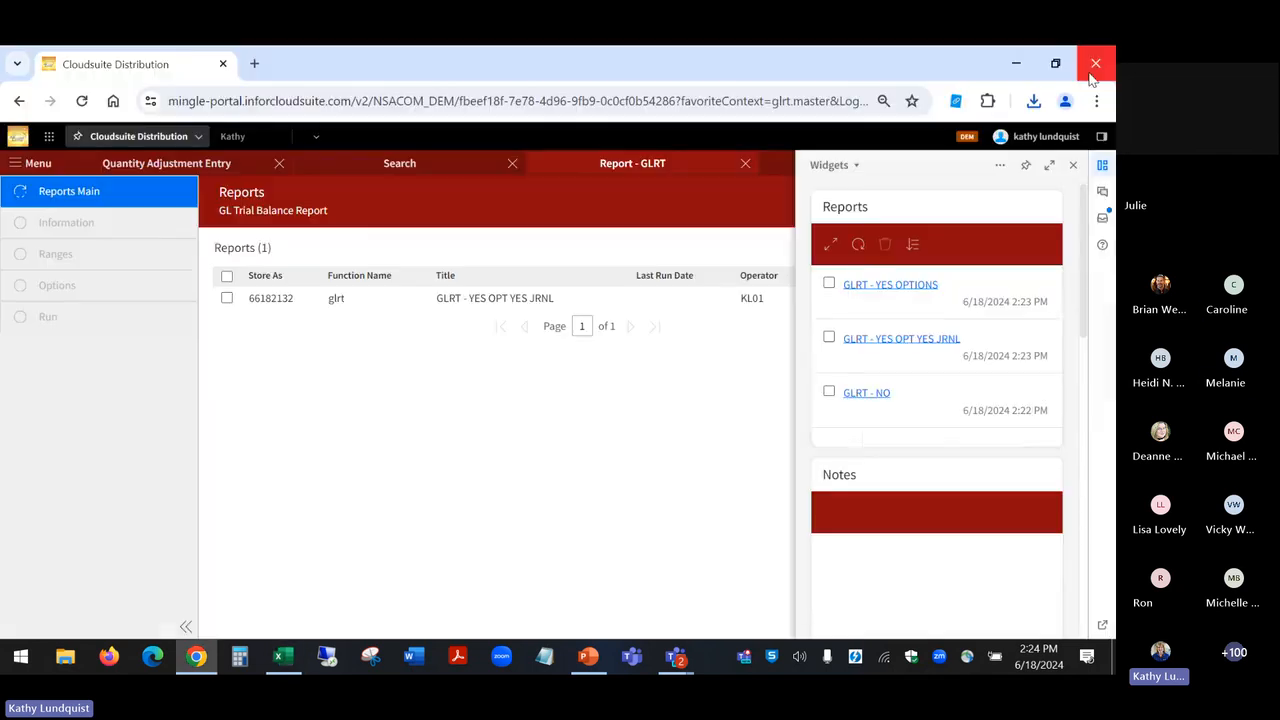
Step: Open the downloaded workbook of the GLRT - YES OPTIONS report in Excel and fit column A of the GLRT Options sheet to its contents
left_click(919, 286)
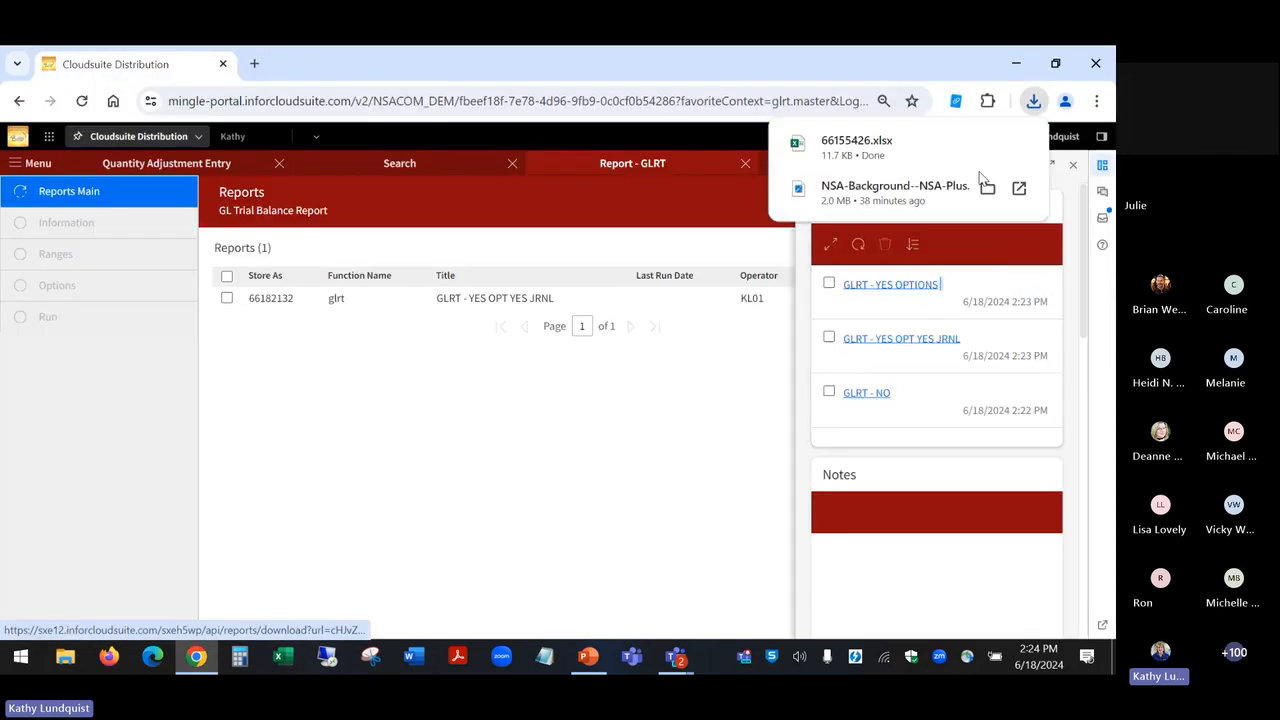
left_click(1019, 145)
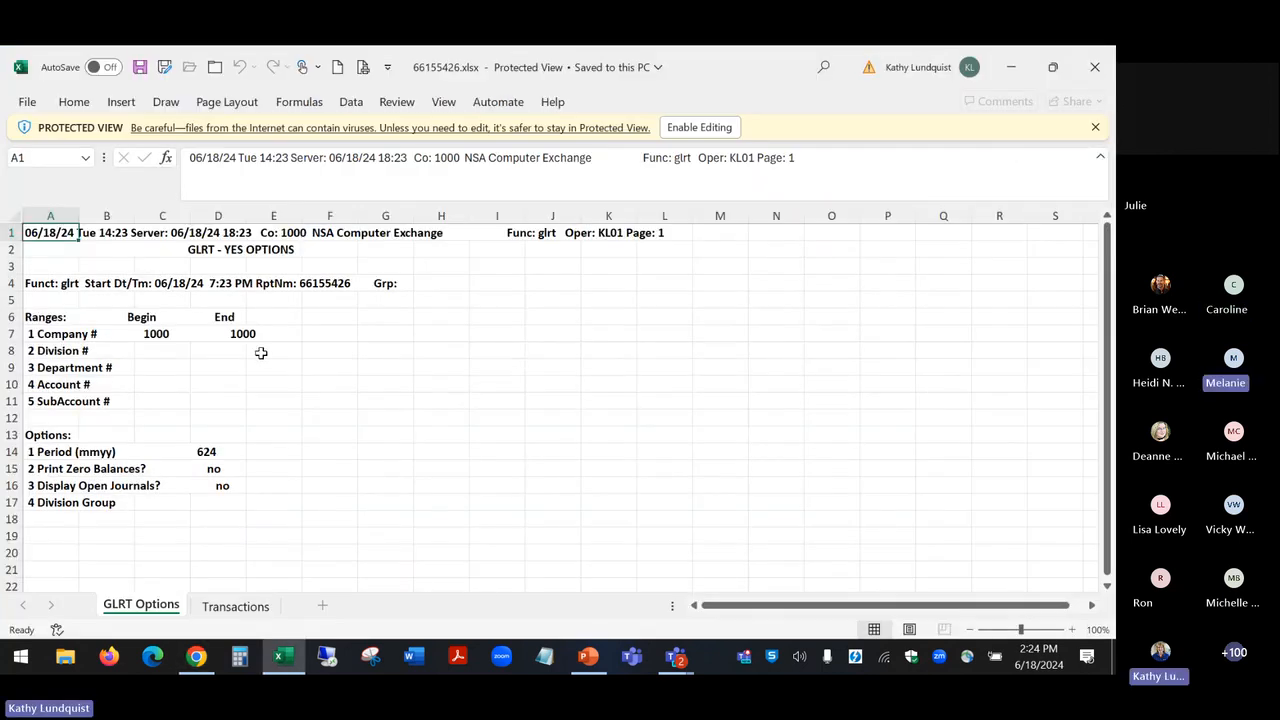
double_click(77, 215)
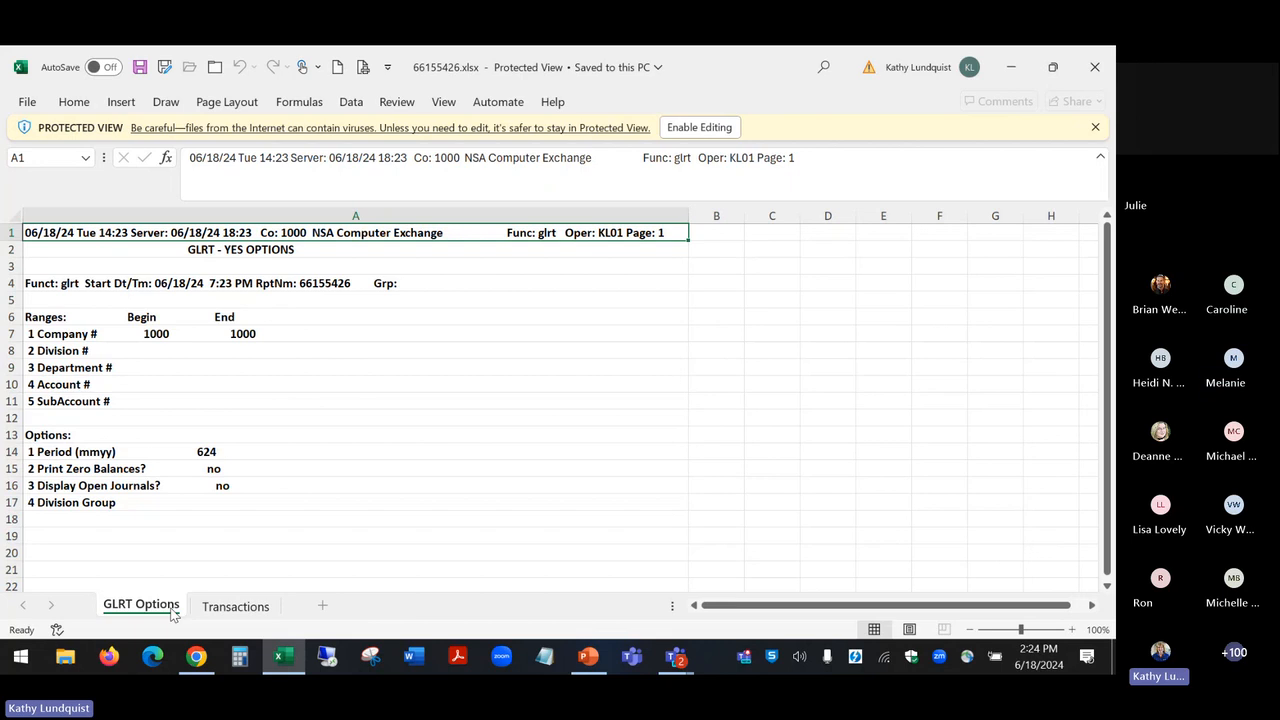
Step: Fit all columns of the Transactions sheet to their contents, recheck the GLRT Options sheet and close the workbook
left_click(236, 606)
left_click(13, 218)
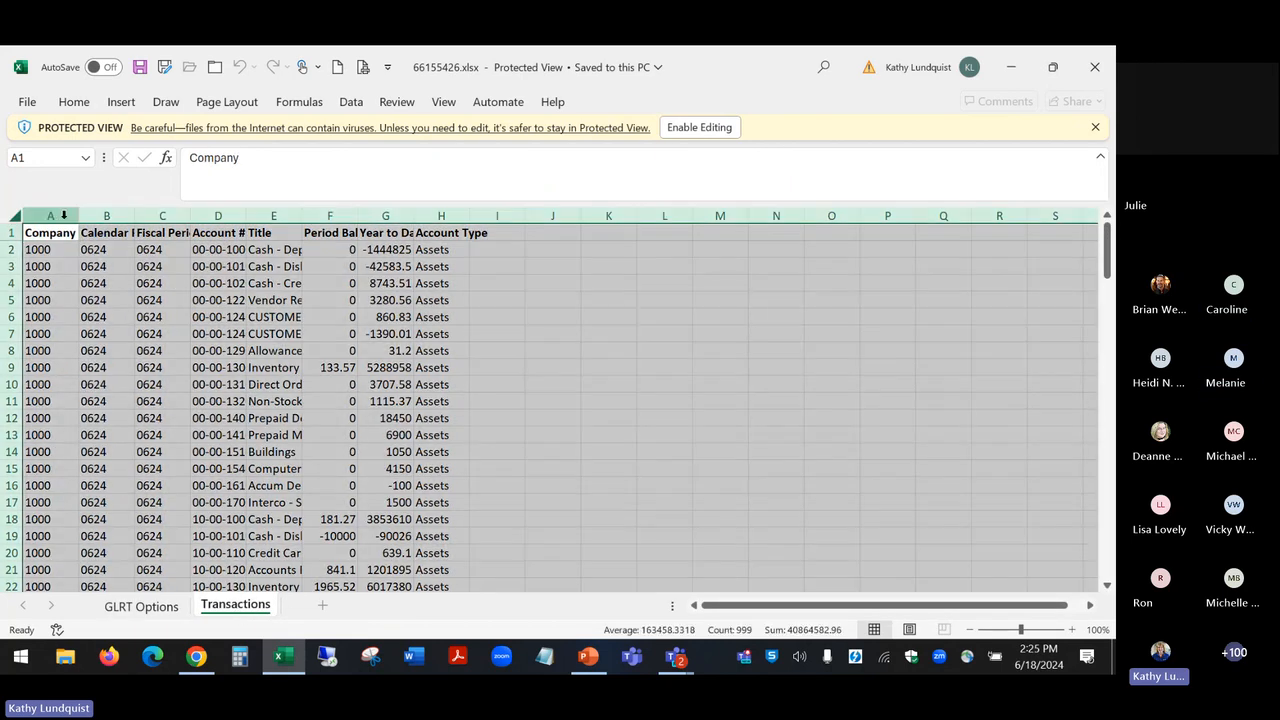
double_click(78, 216)
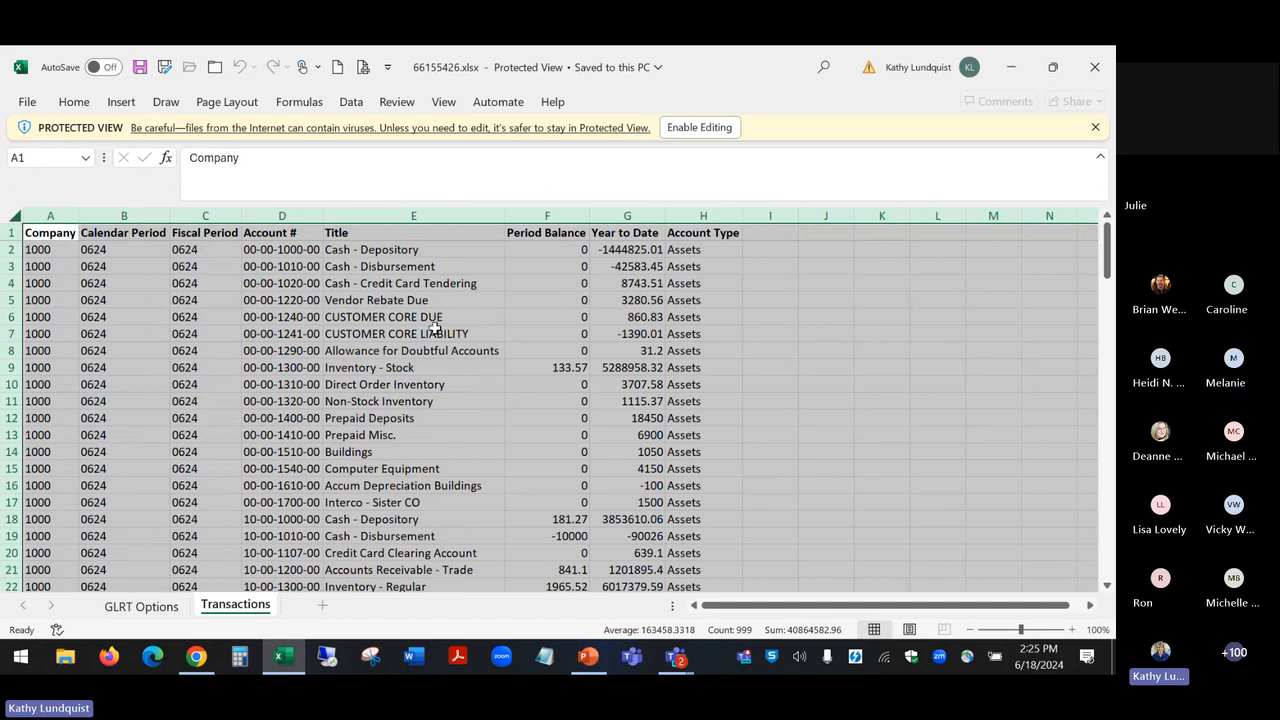
left_click(479, 351)
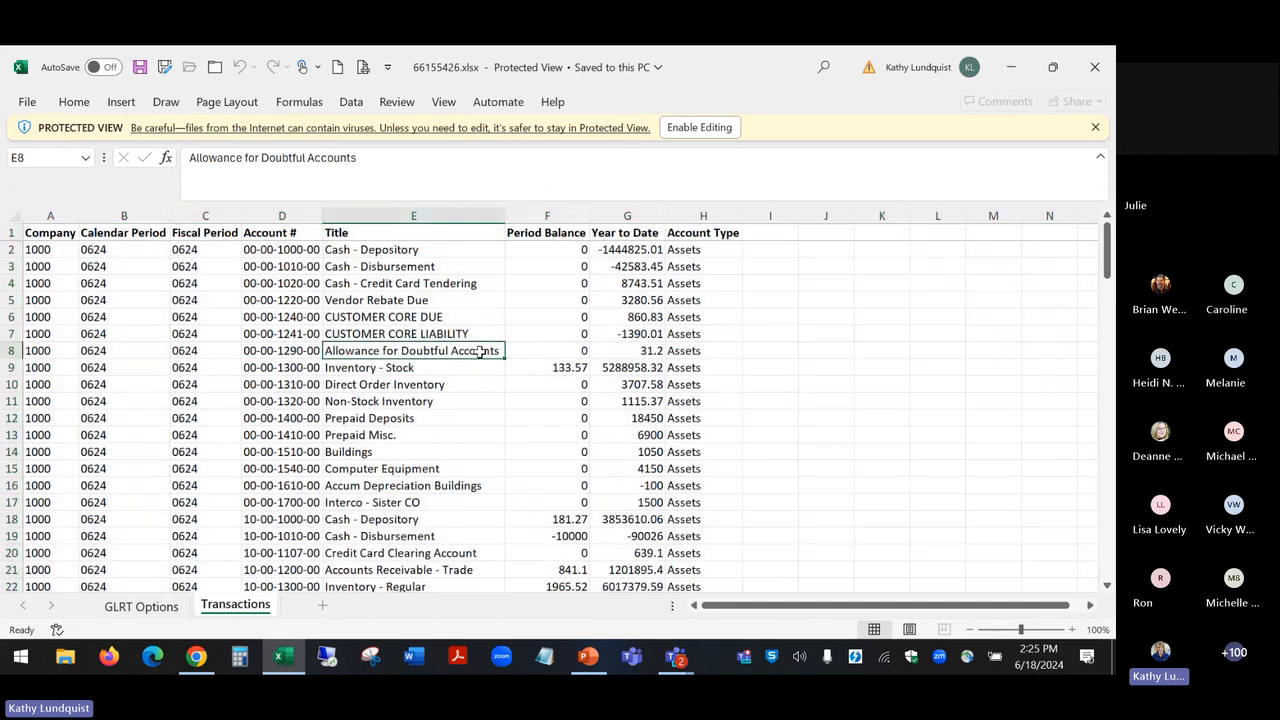
left_click(141, 607)
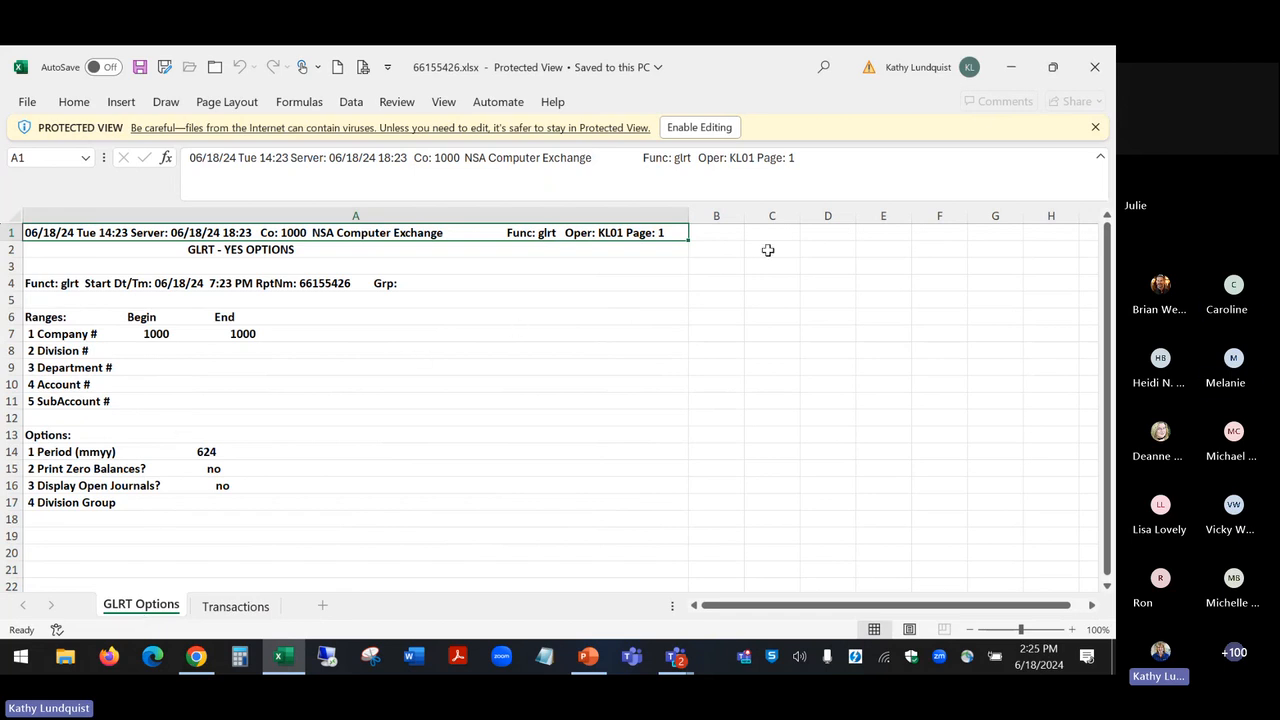
left_click(1095, 67)
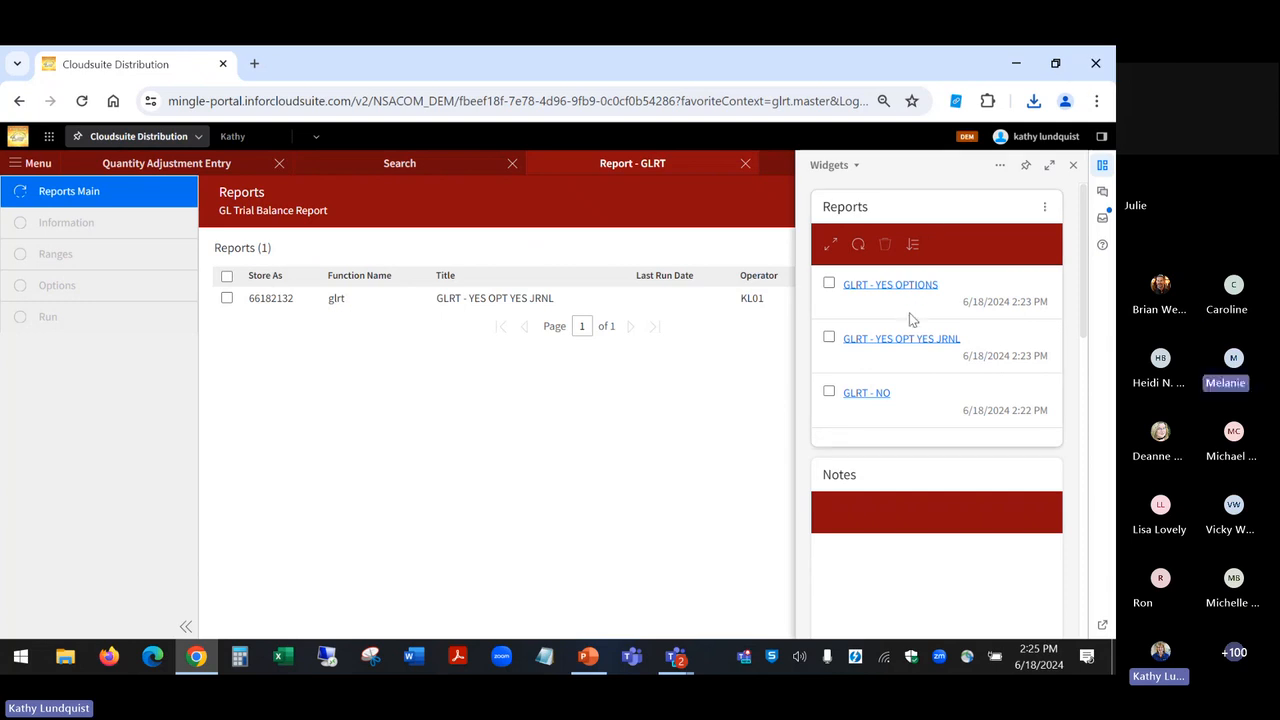
Step: Open the GLRT - YES OPT YES JRNL report's downloaded workbook in Excel and fit column A of the GLRT Options sheet to its contents
left_click(903, 340)
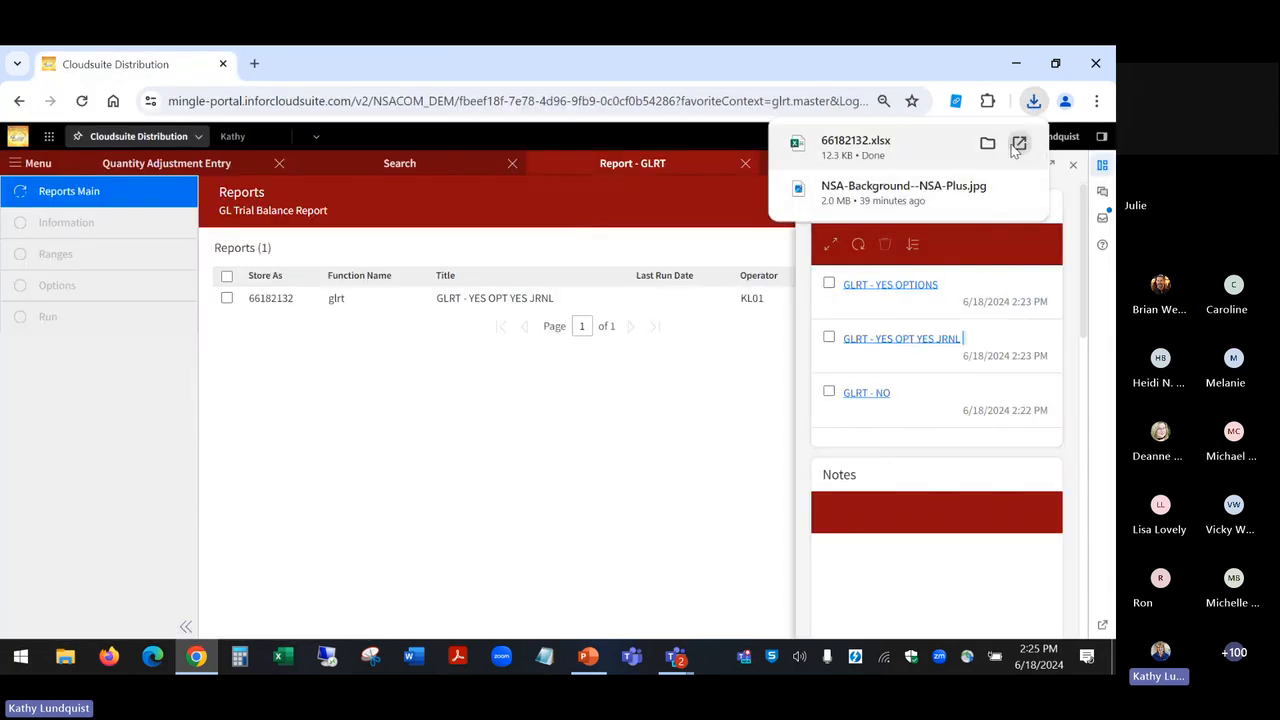
left_click(1018, 145)
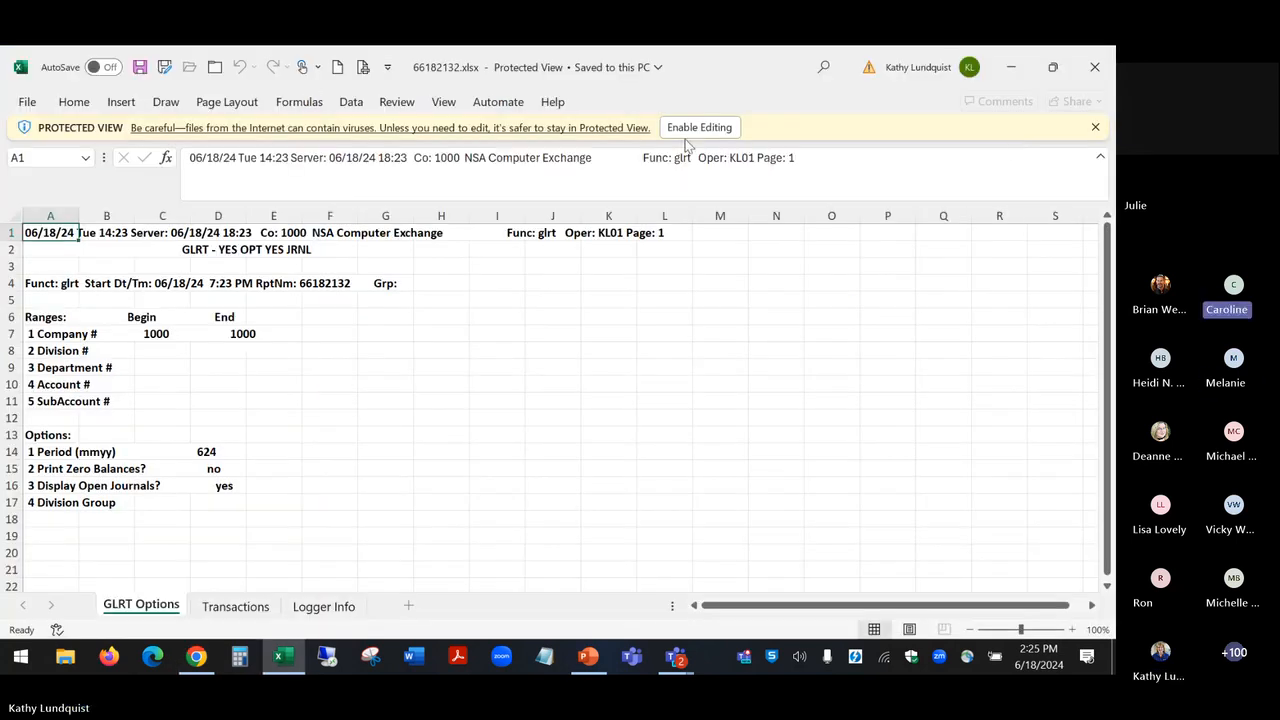
left_click(78, 214)
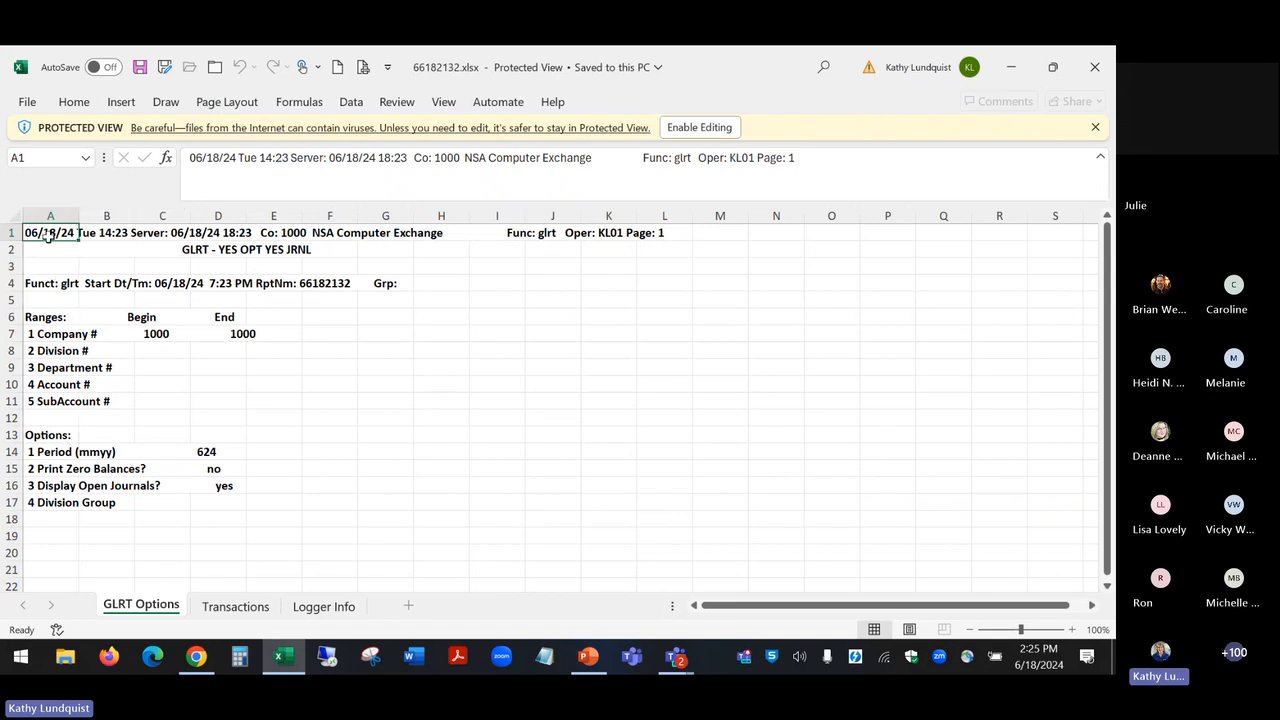
double_click(82, 215)
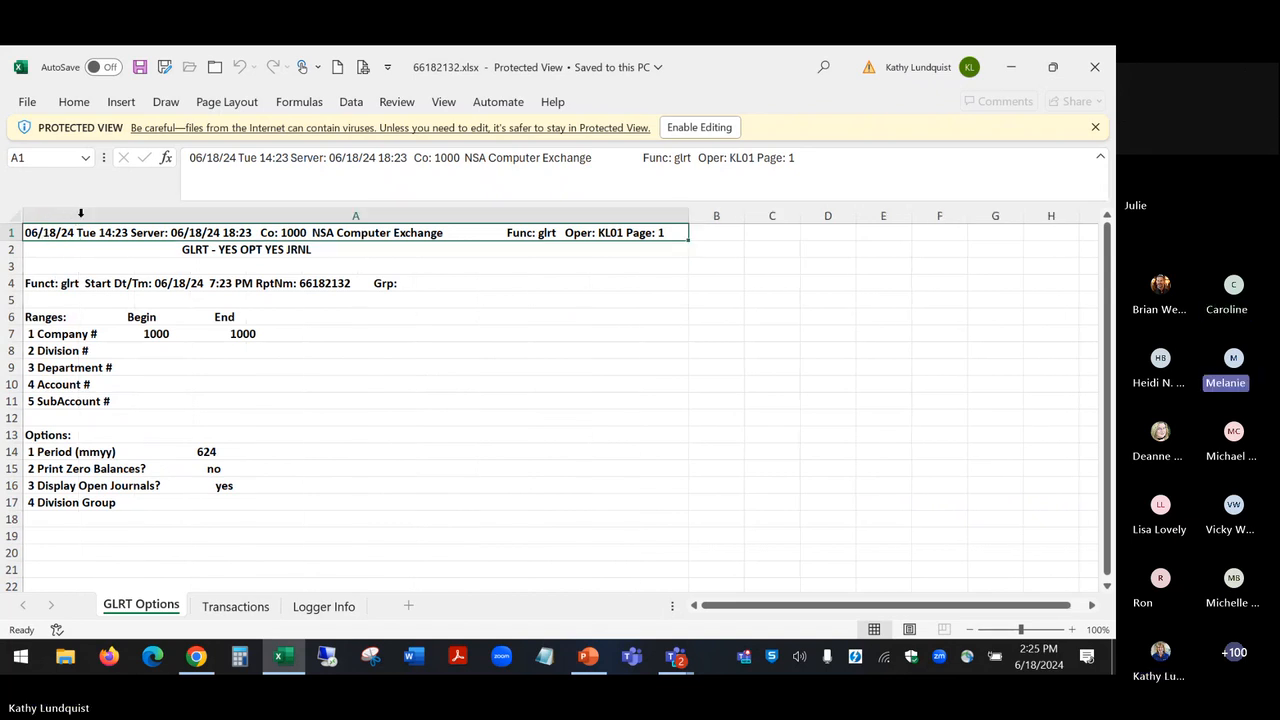
Step: Fit all columns of the GLRT - YES OPT YES JRNL workbook's Transactions sheet to their contents
left_click(218, 607)
left_click(15, 215)
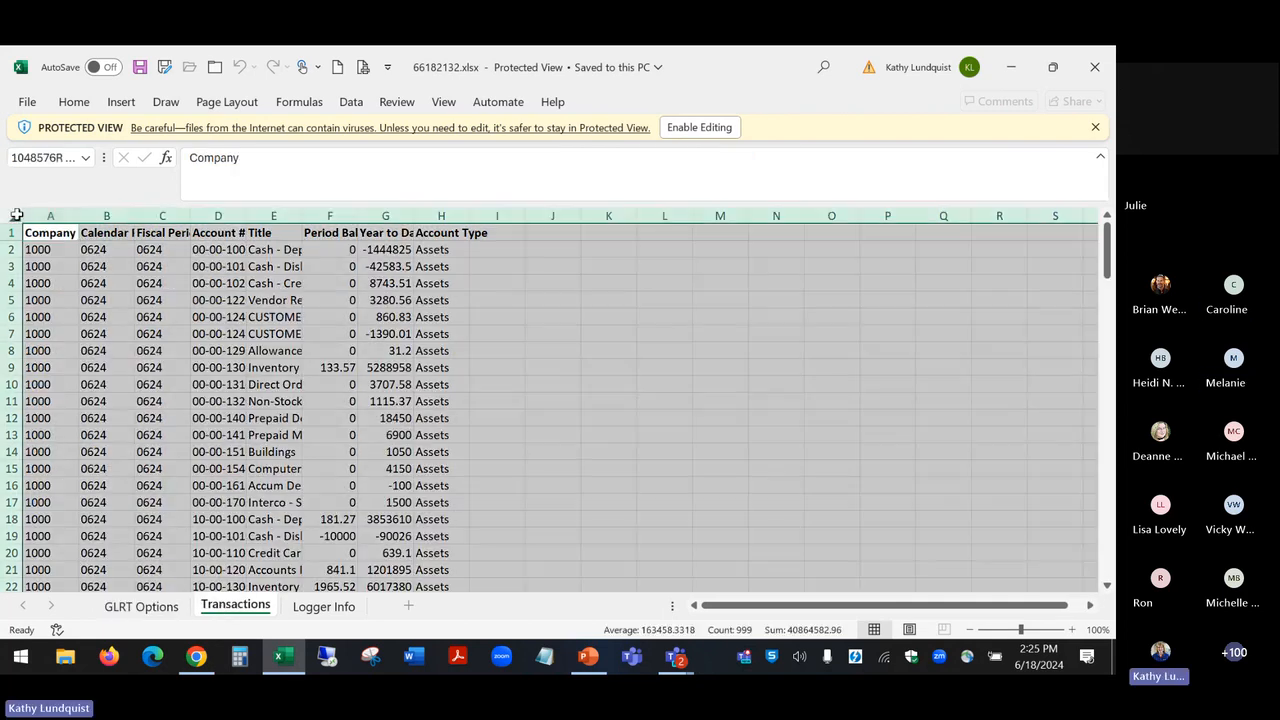
double_click(81, 215)
left_click(35, 232)
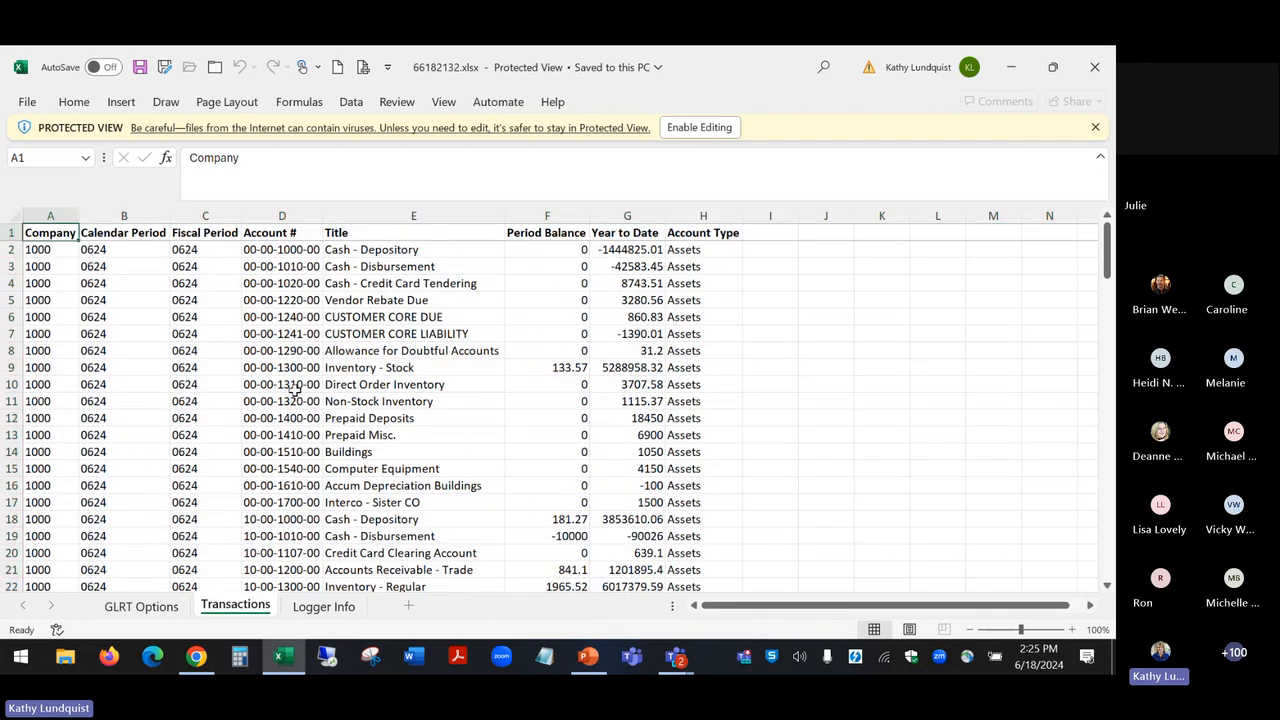
Step: Examine the open journal entries on the Logger Info sheet, return to the GLRT Options sheet and close the workbook
left_click(333, 607)
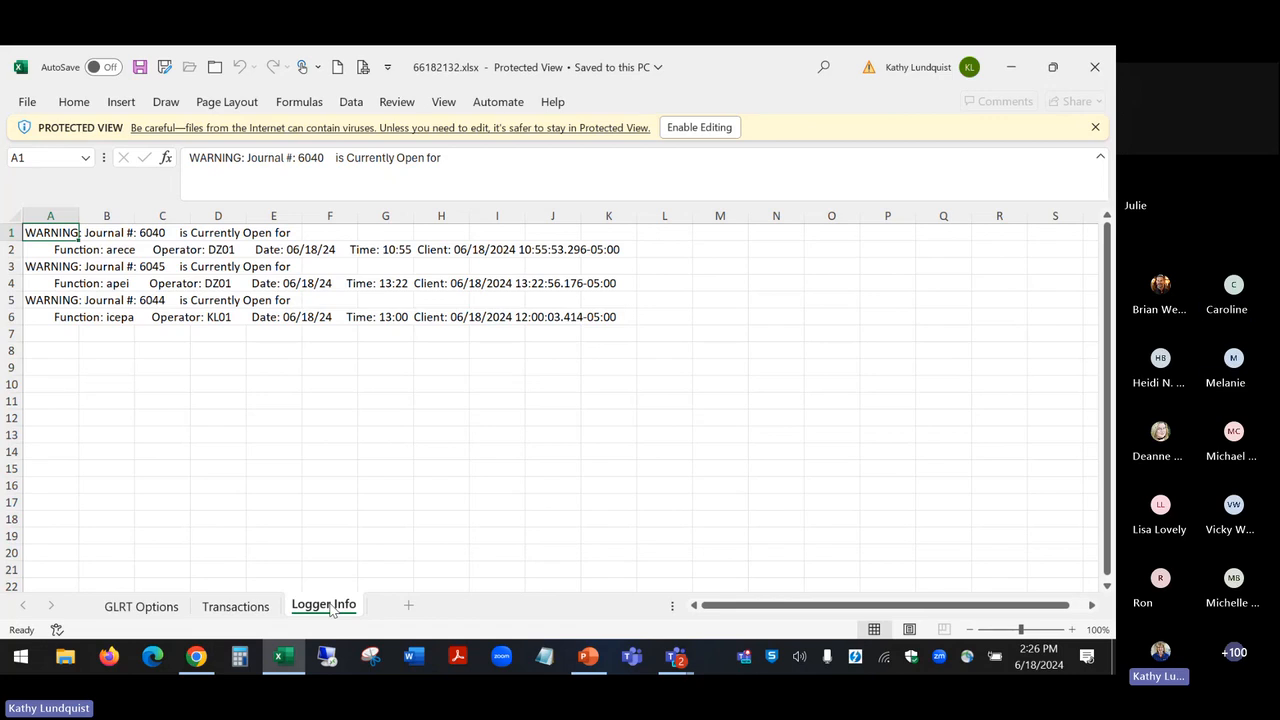
left_click(262, 608)
left_click(140, 606)
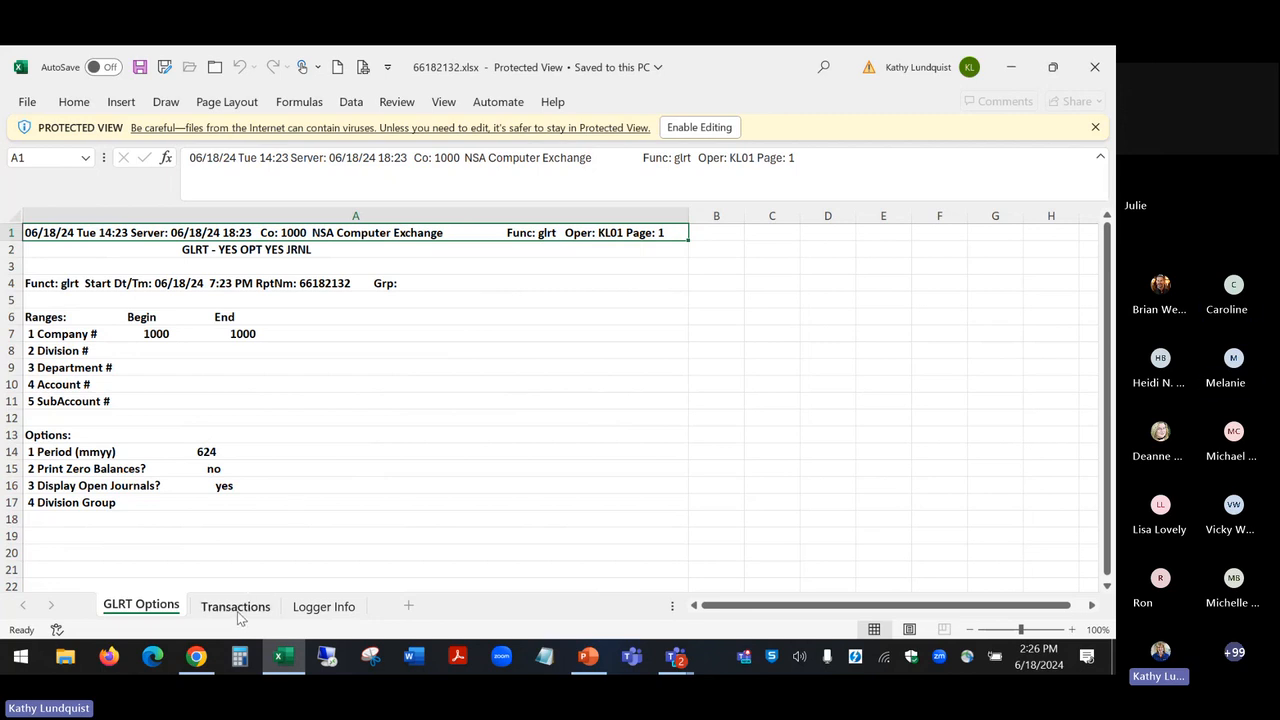
left_click(1095, 68)
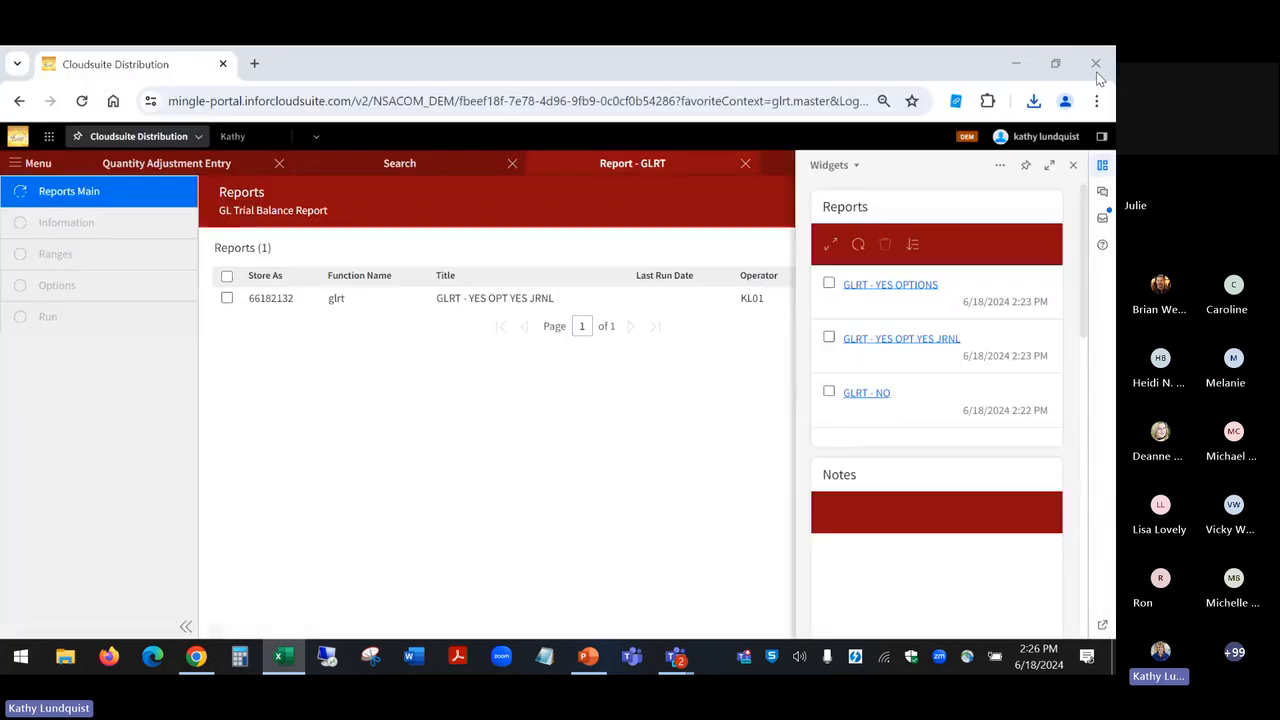
Step: Hide the widgets, refresh the GL trial balance report list, and close the Report - GLRT and Quantity Adjustment Entry pages
left_click(1074, 167)
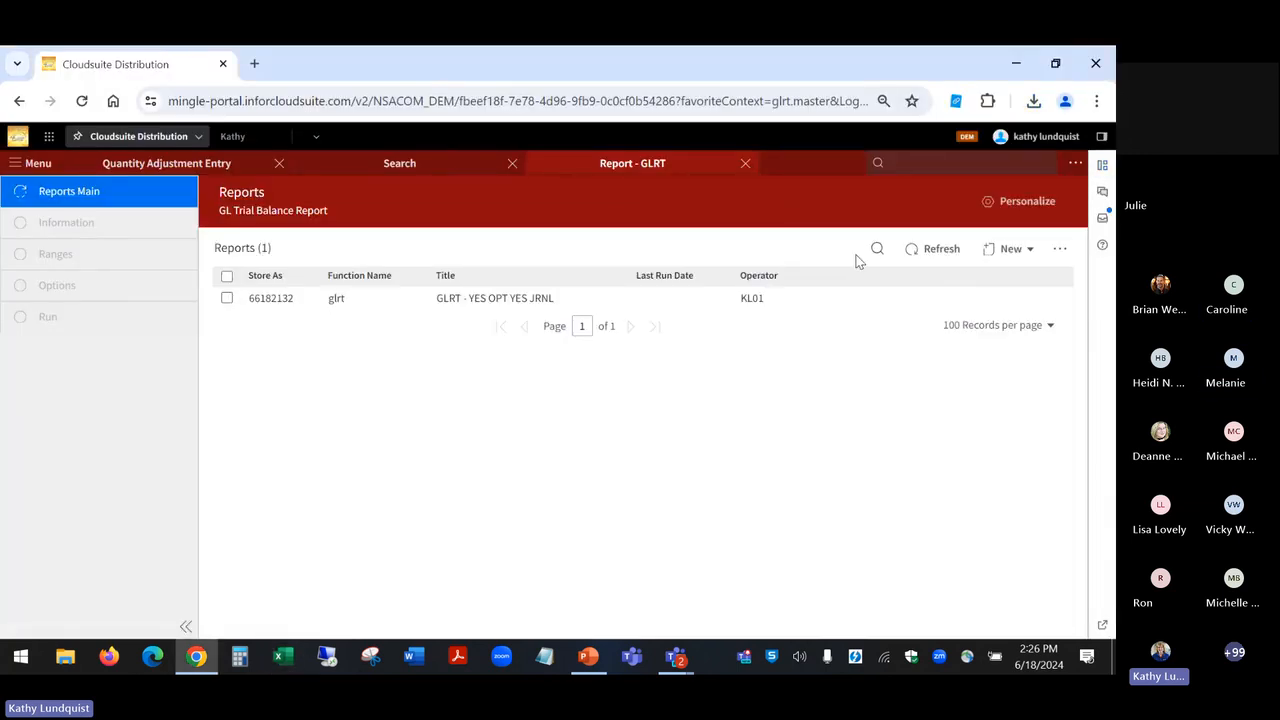
left_click(940, 249)
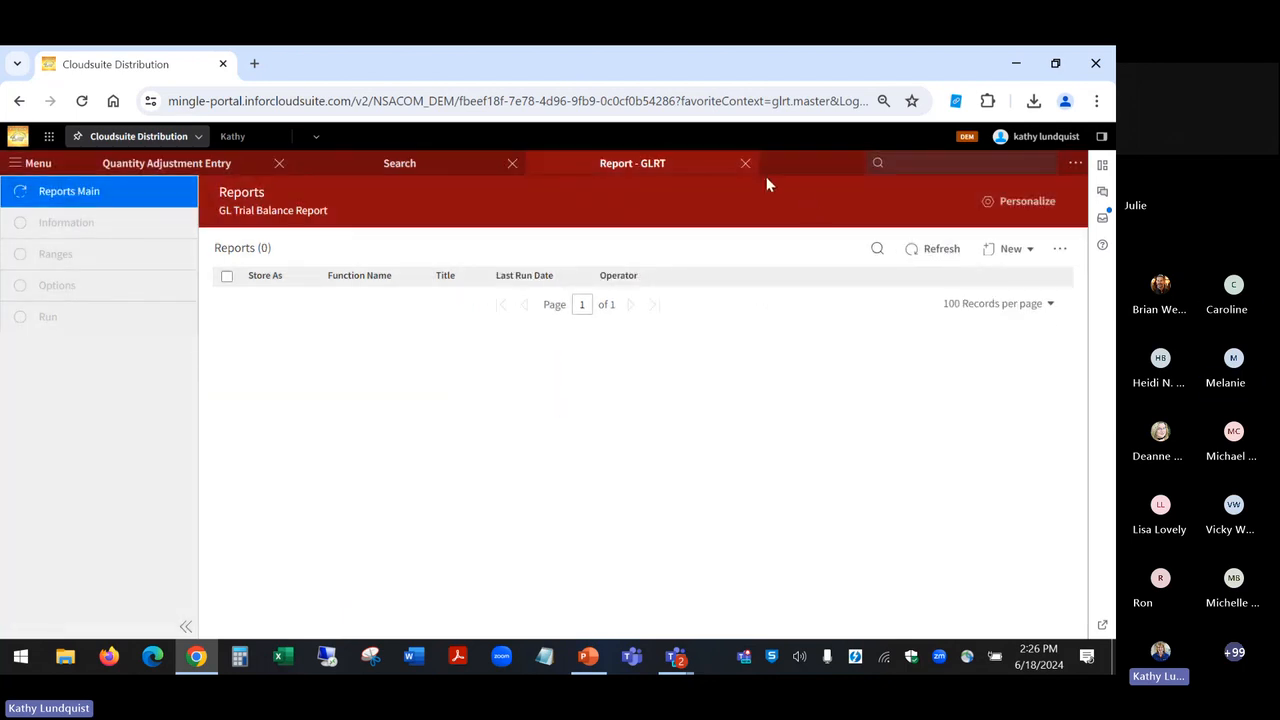
left_click(745, 165)
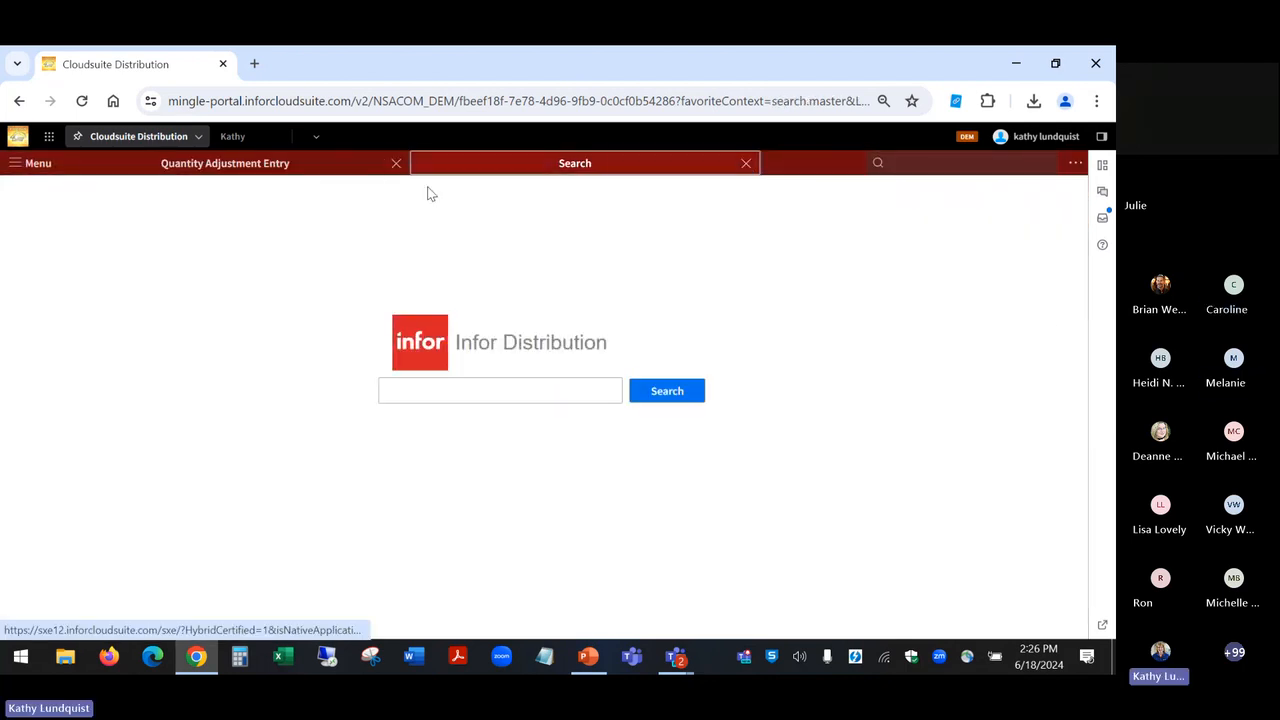
left_click(395, 165)
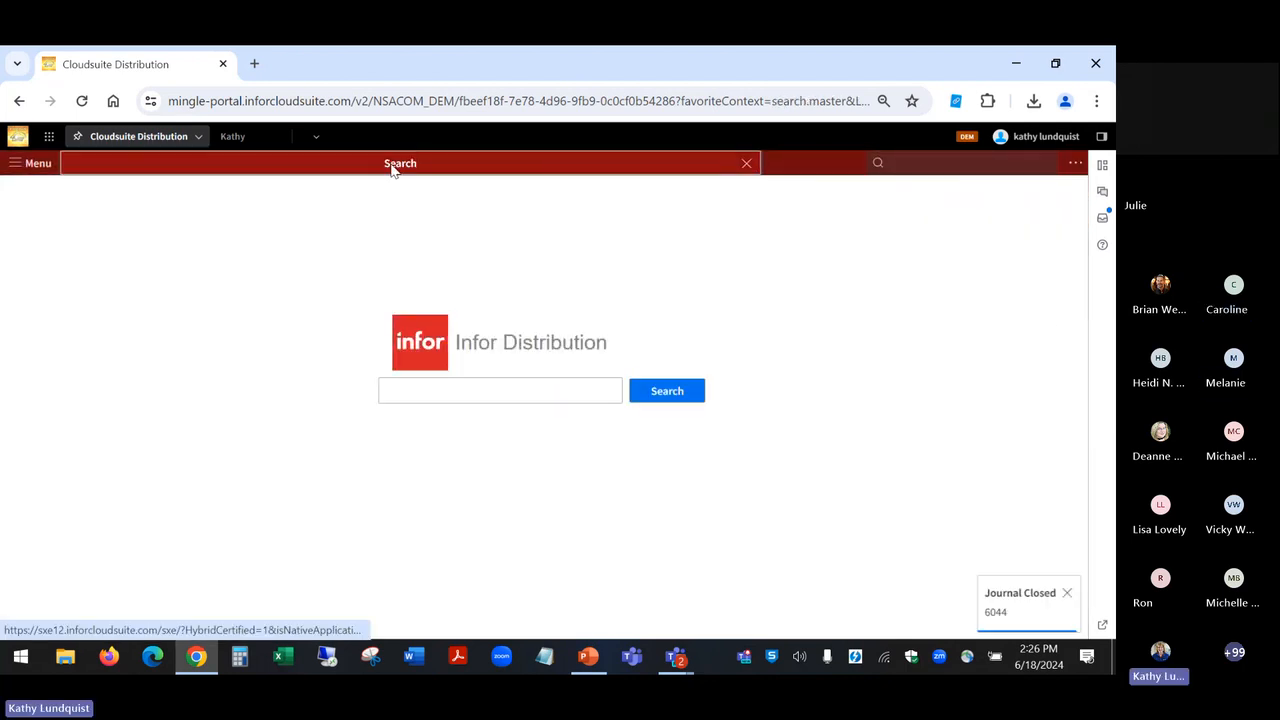
Step: Find the Administrator Options function with "AO" and open its System Report Items page
left_click(947, 168)
type("AO")
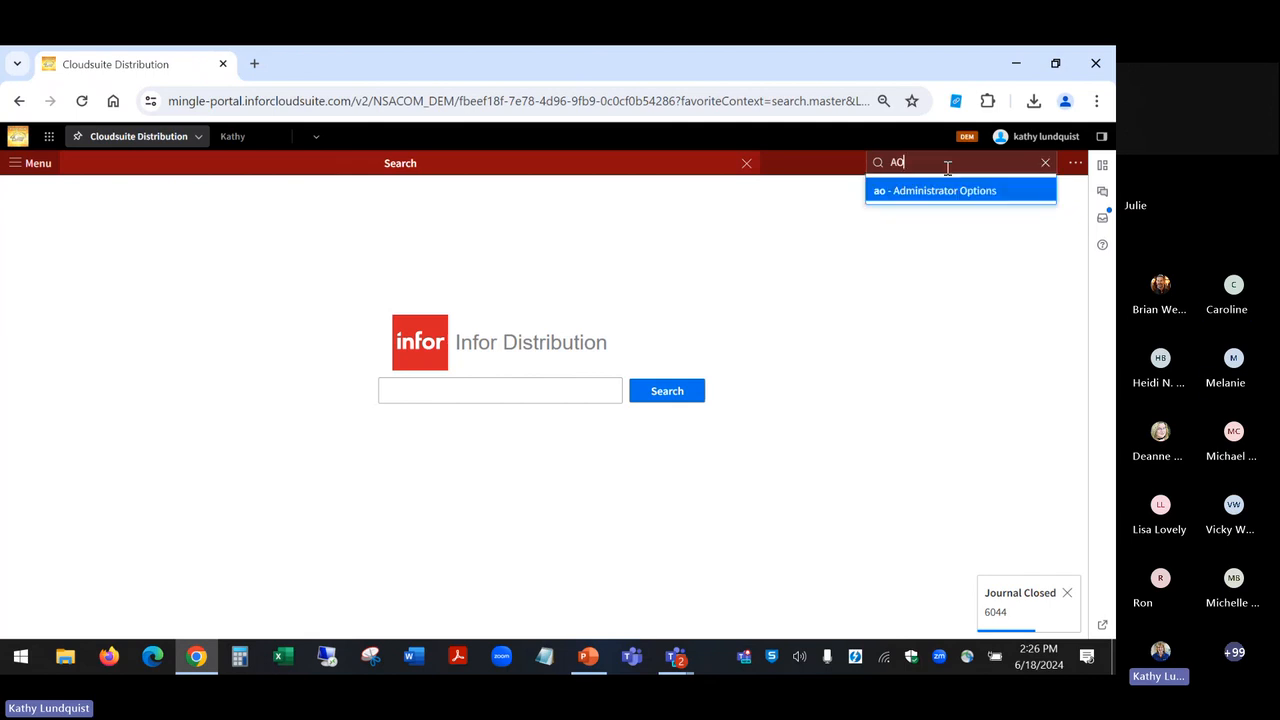
left_click(943, 192)
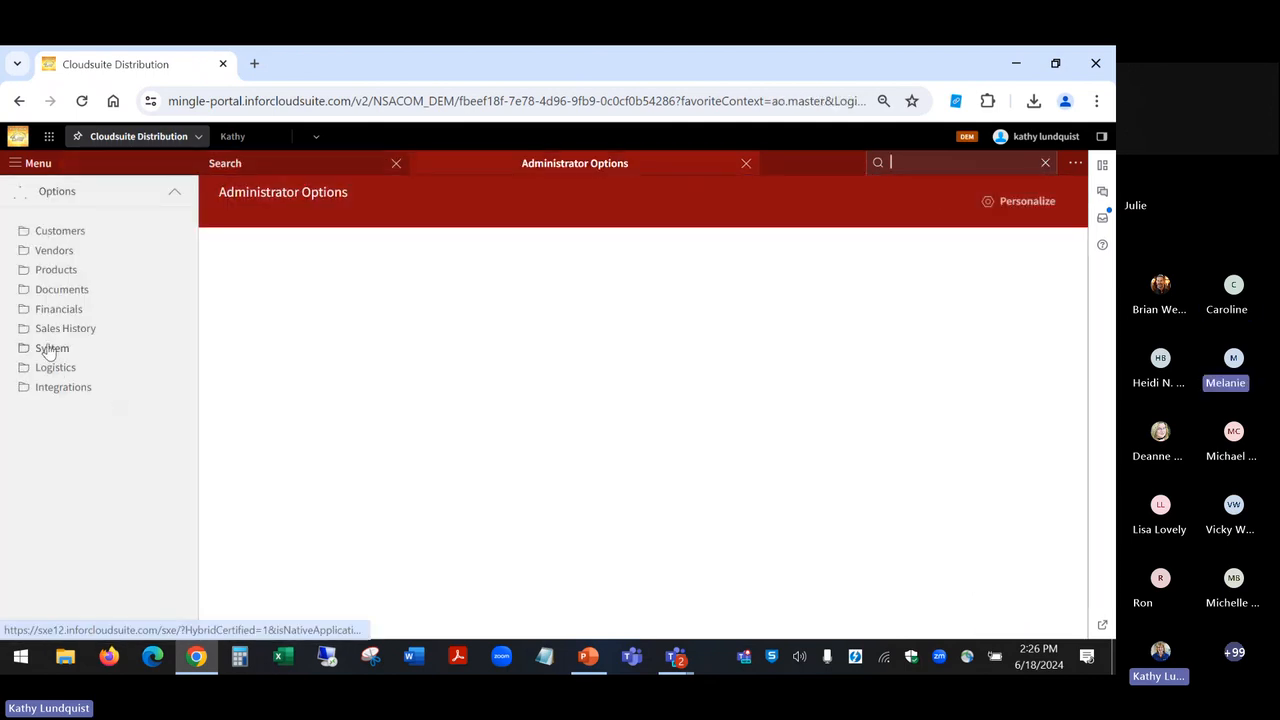
left_click(51, 348)
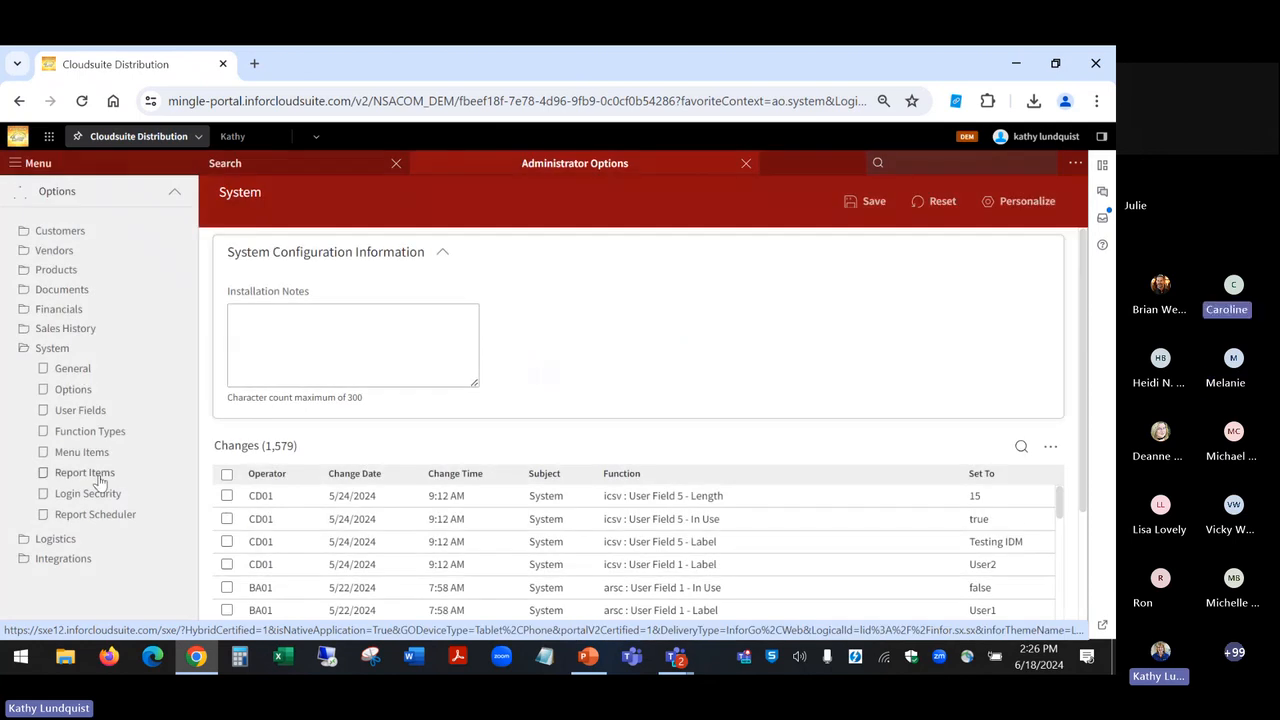
left_click(100, 480)
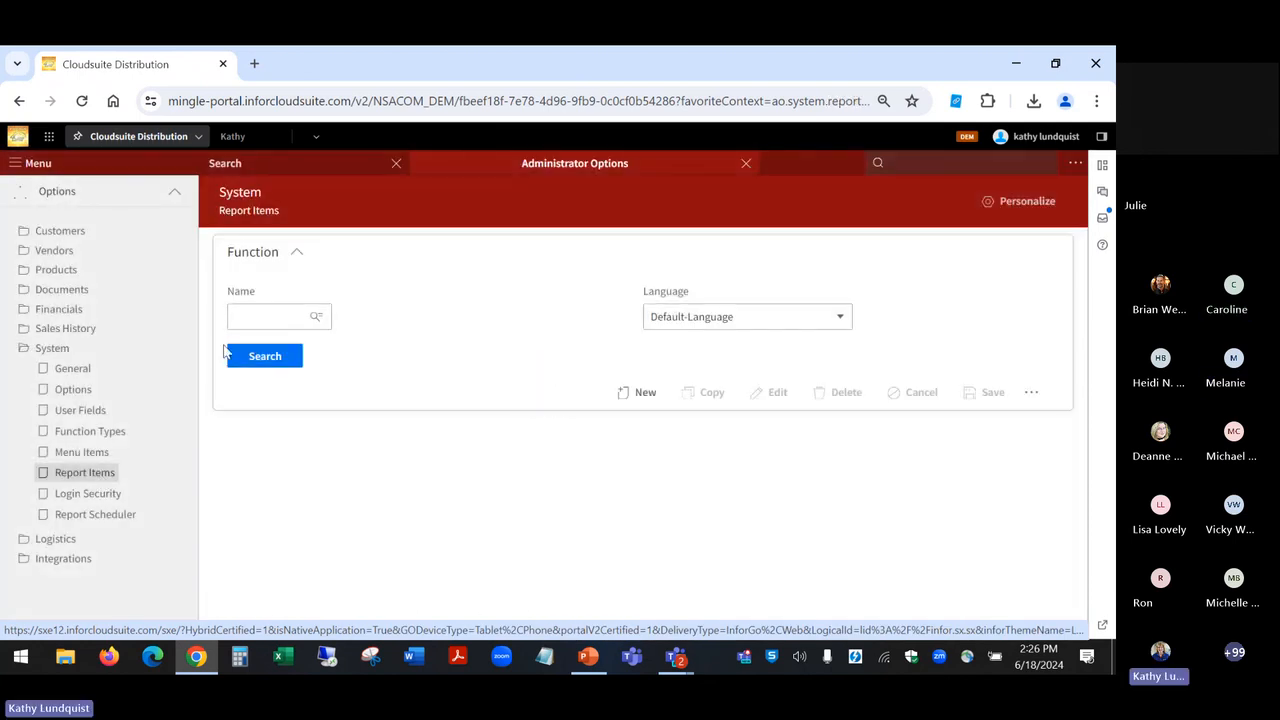
Step: Try to search the report items directly for the function name GLRT
left_click(287, 316)
type("GLRT")
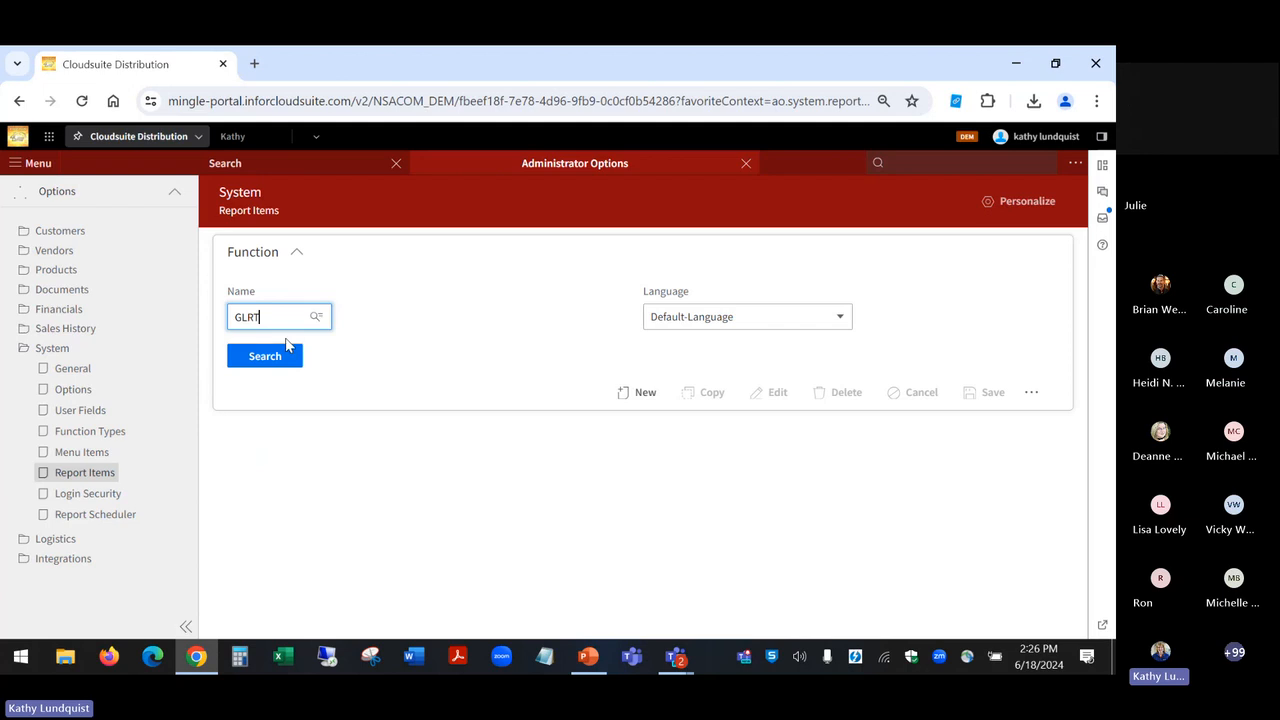
left_click(278, 357)
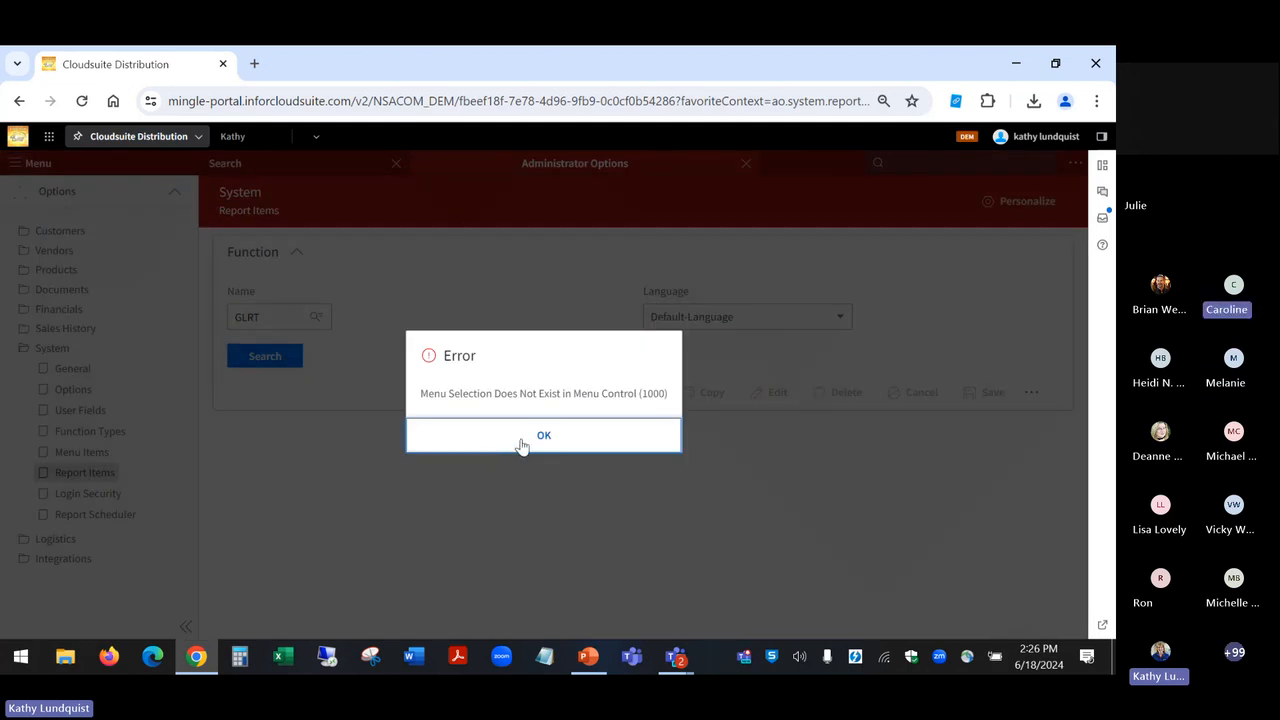
left_click(522, 442)
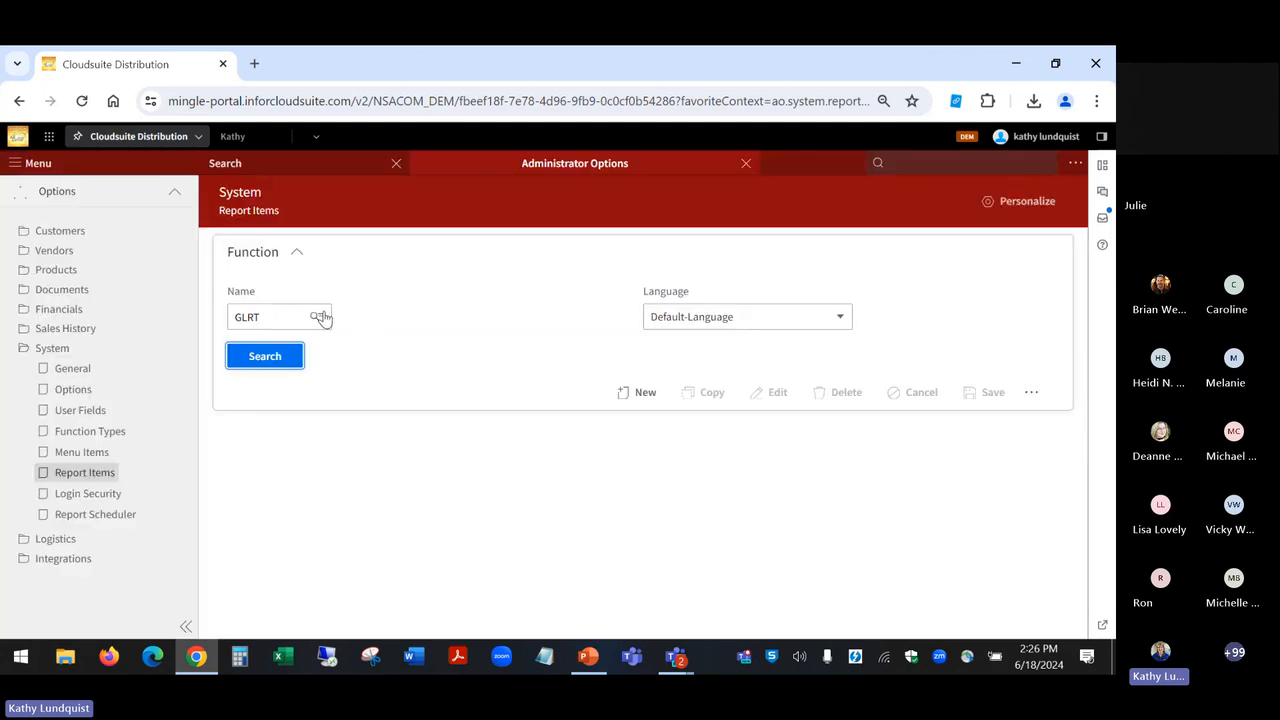
Step: Look up report names beginning with GLRT and select the default-language General Ledger Trial Balance item
left_click(321, 317)
left_click(350, 320)
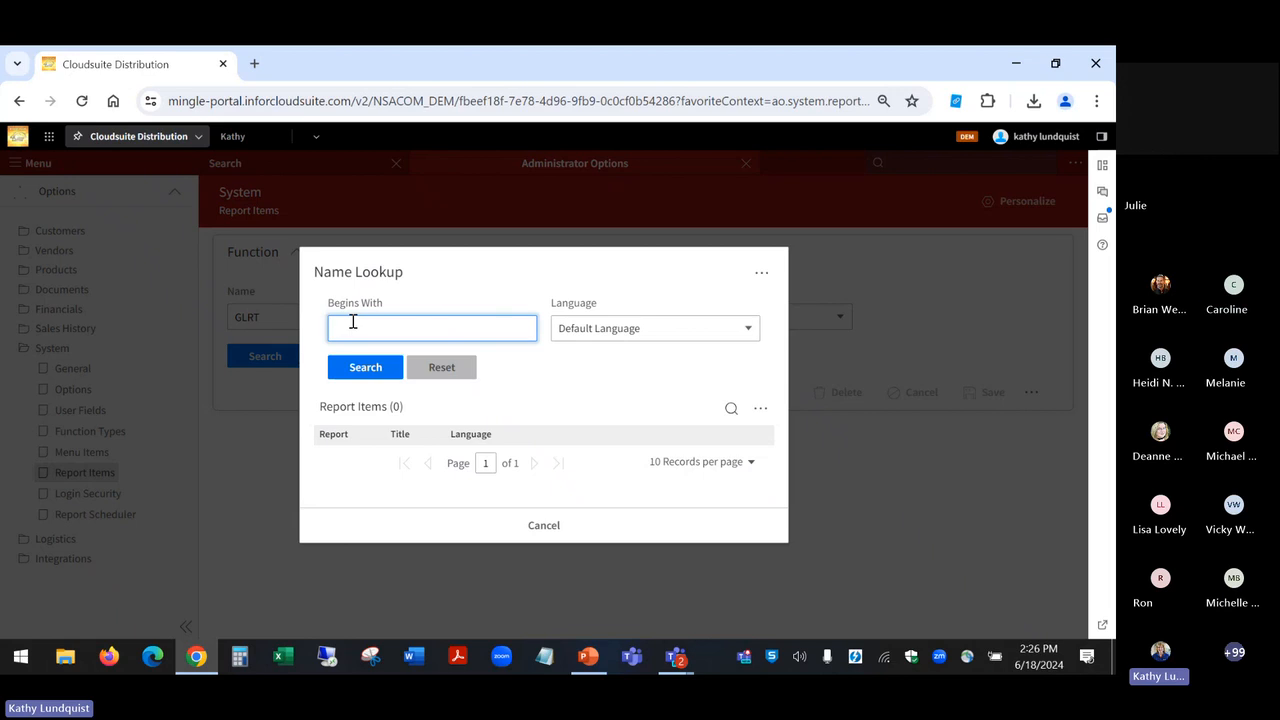
type("GL")
key("Return")
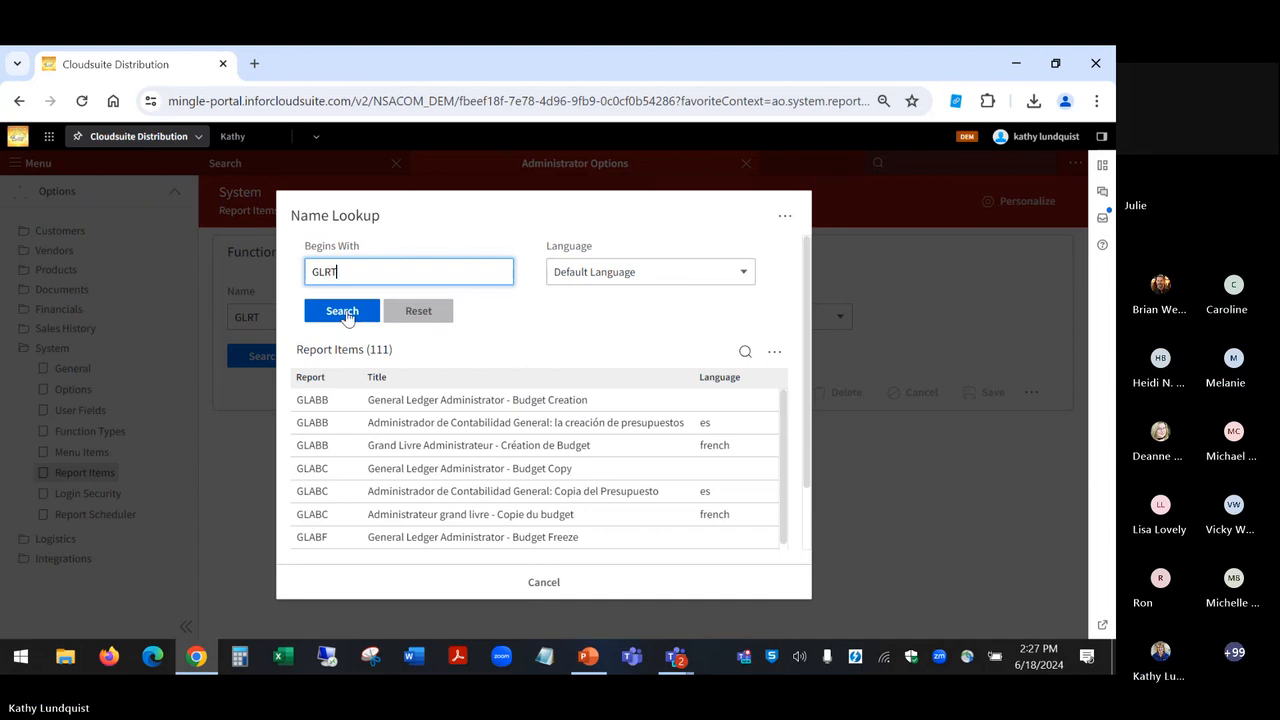
left_click(351, 318)
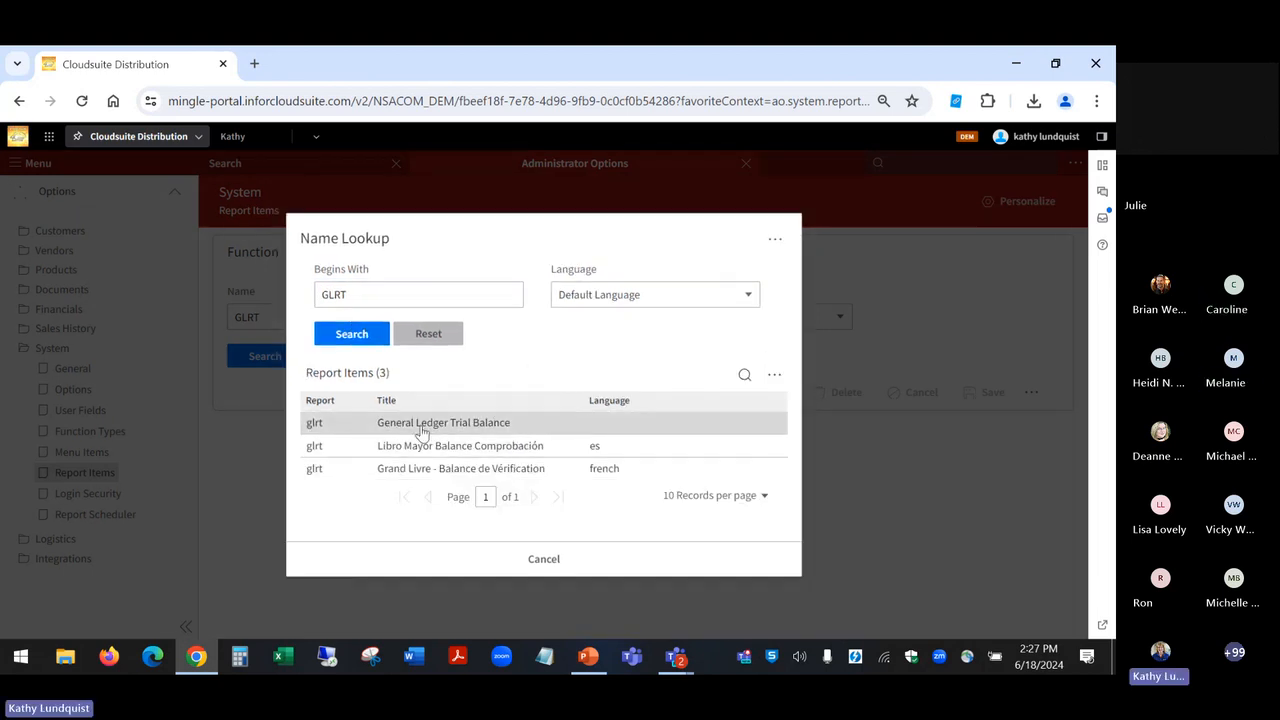
left_click(424, 426)
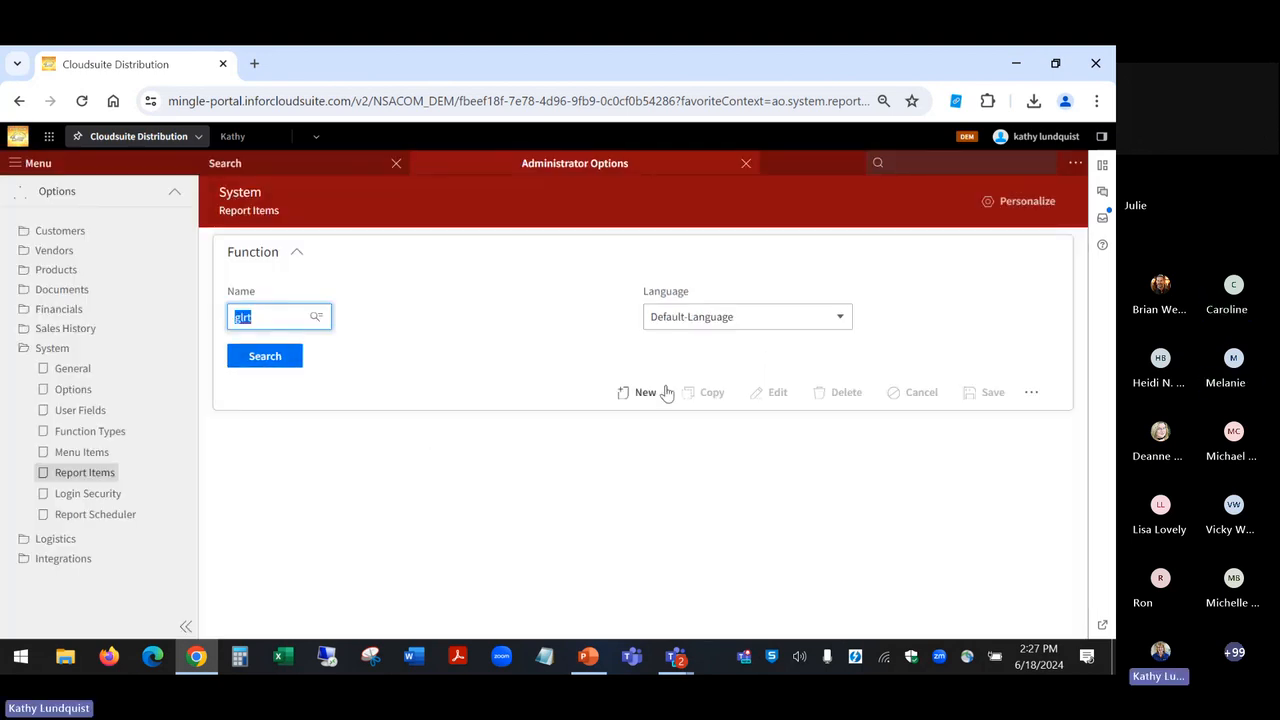
Step: Load the glrt report item, enable Print Options for it, save the change, and close Administrator Options
left_click(260, 356)
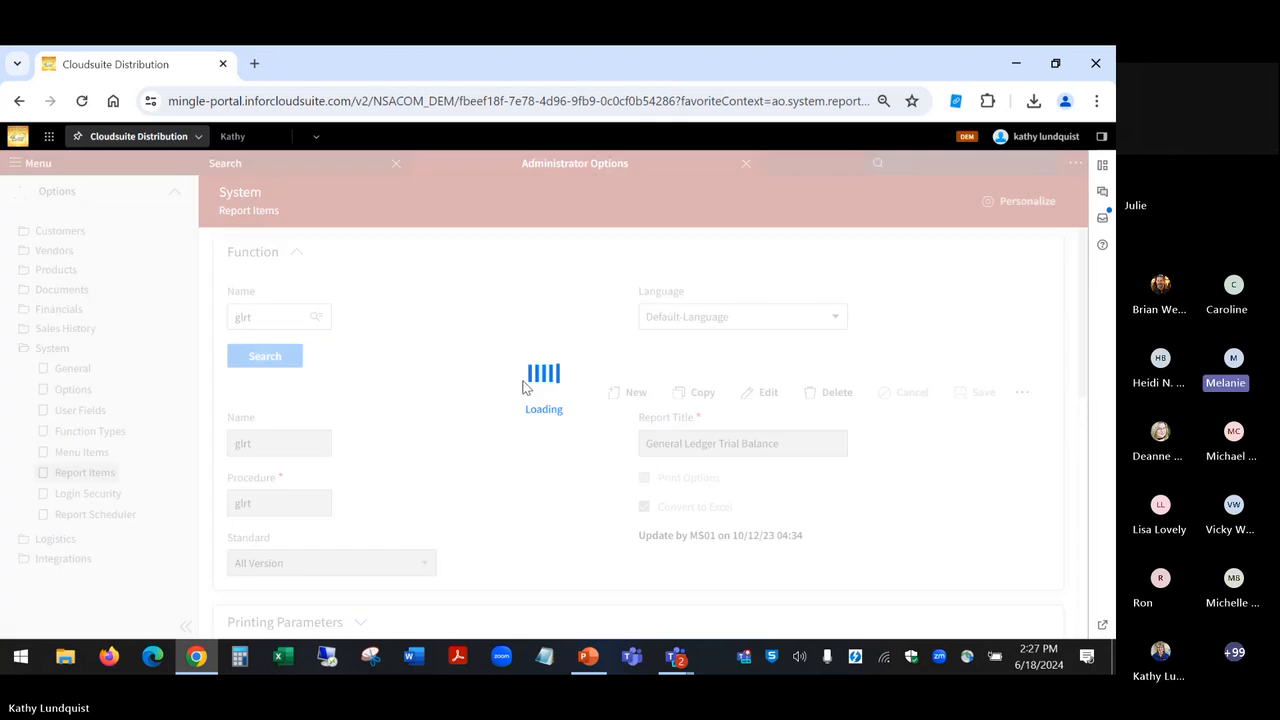
left_click(767, 394)
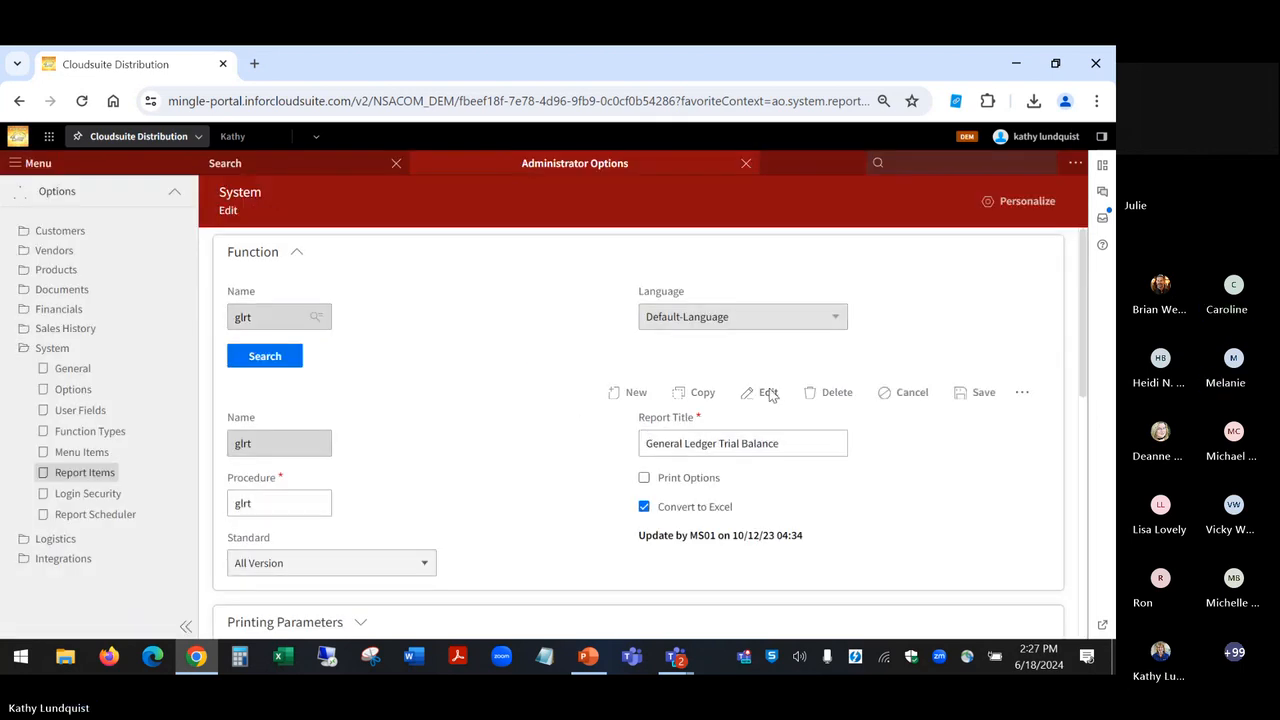
left_click(645, 480)
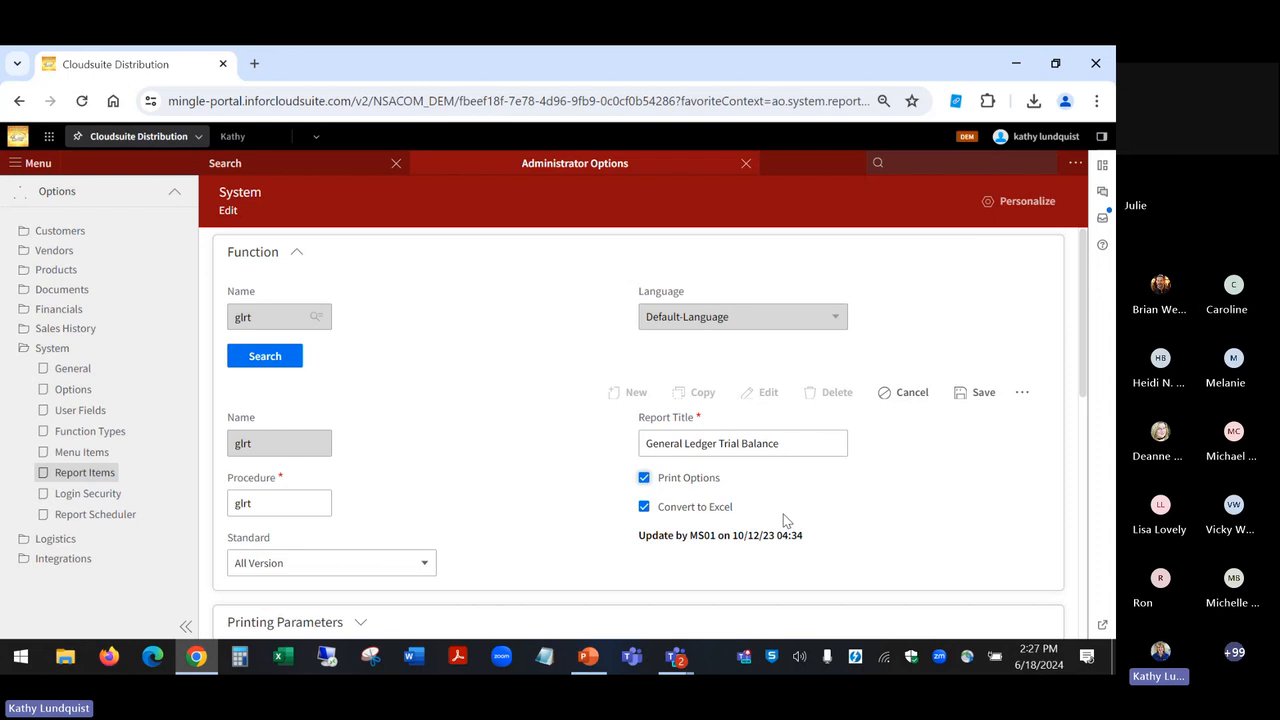
left_click(980, 394)
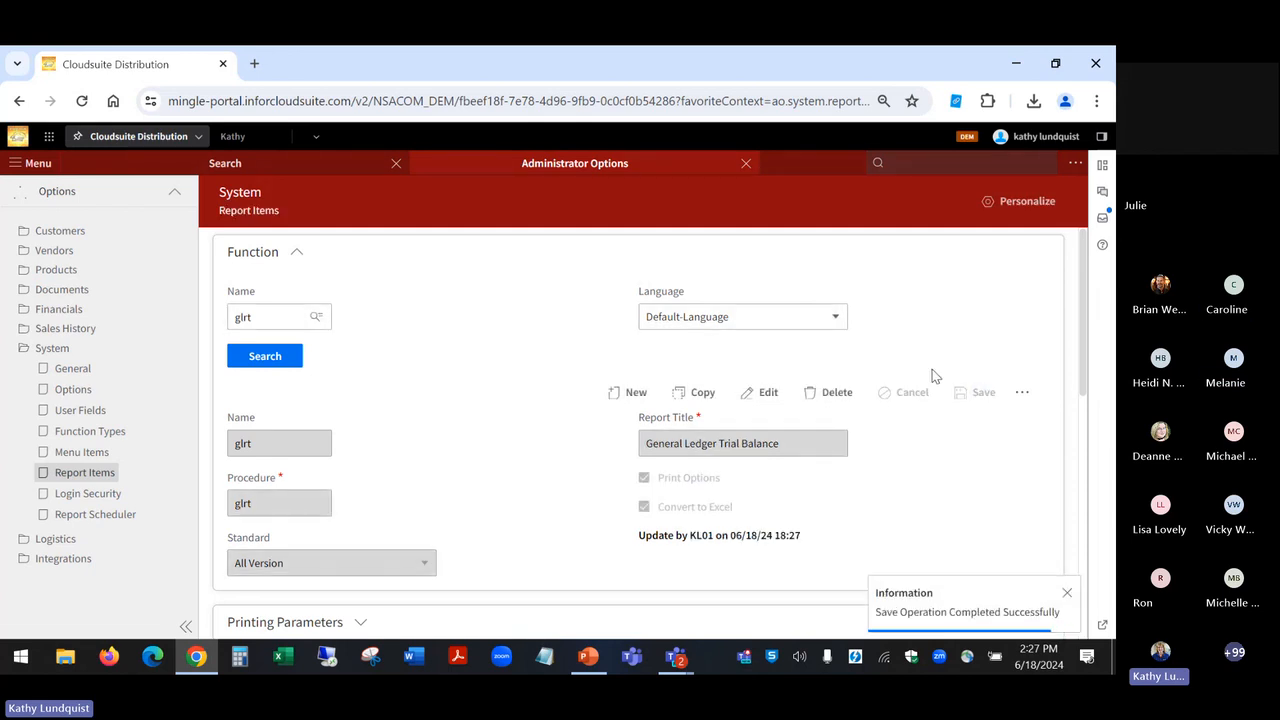
left_click(745, 170)
Step: Find GLRT and start a one-time GL Trial Balance Report to check its Print Options Page default, cancel it and close the report page
left_click(928, 167)
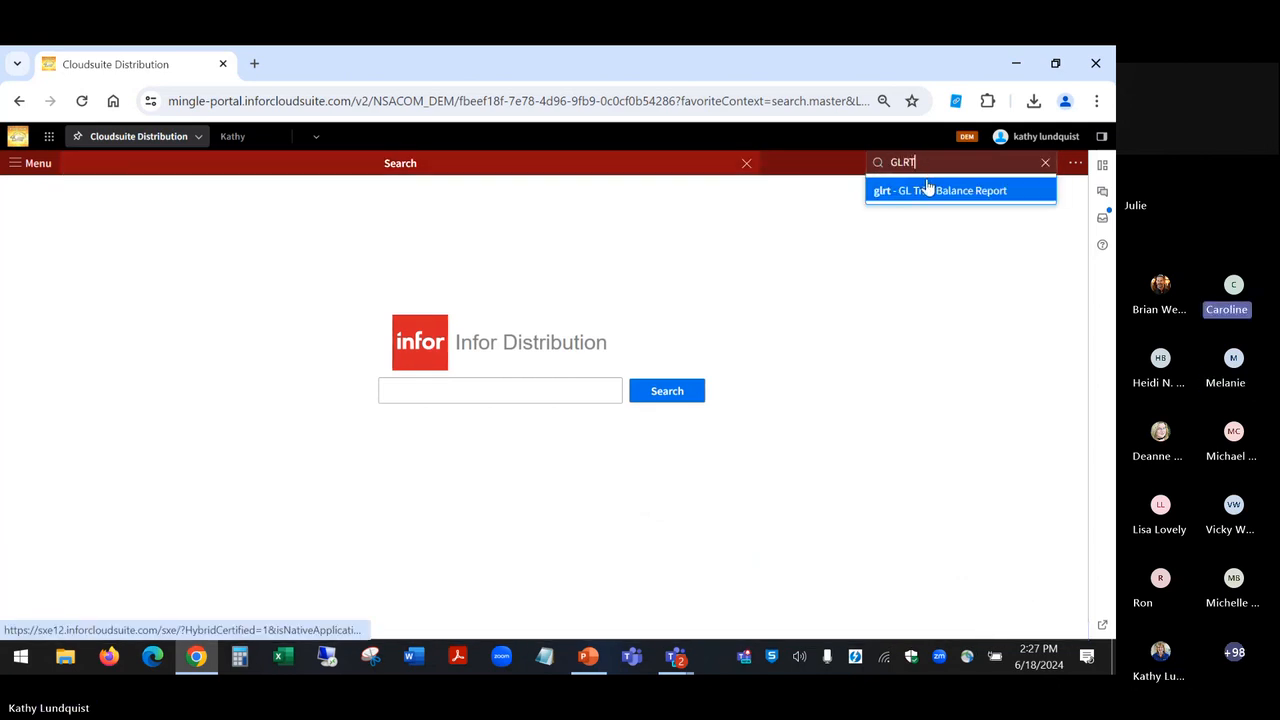
left_click(928, 191)
left_click(1008, 249)
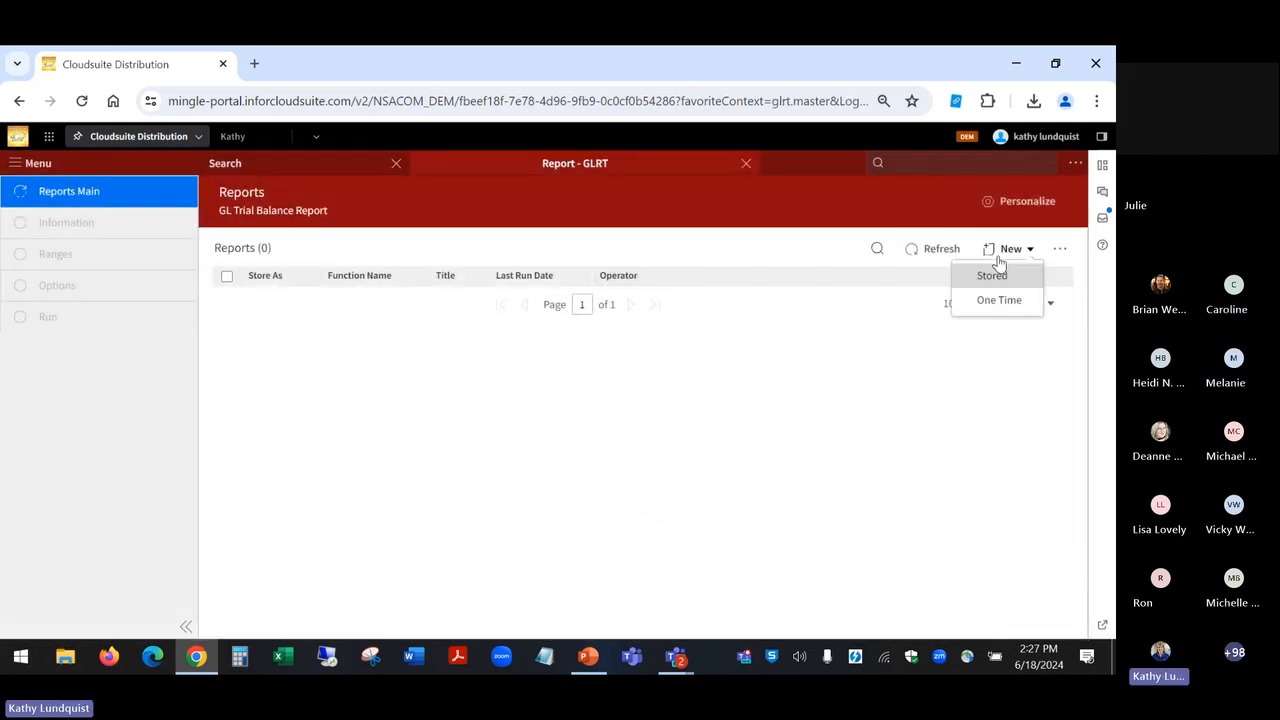
left_click(995, 301)
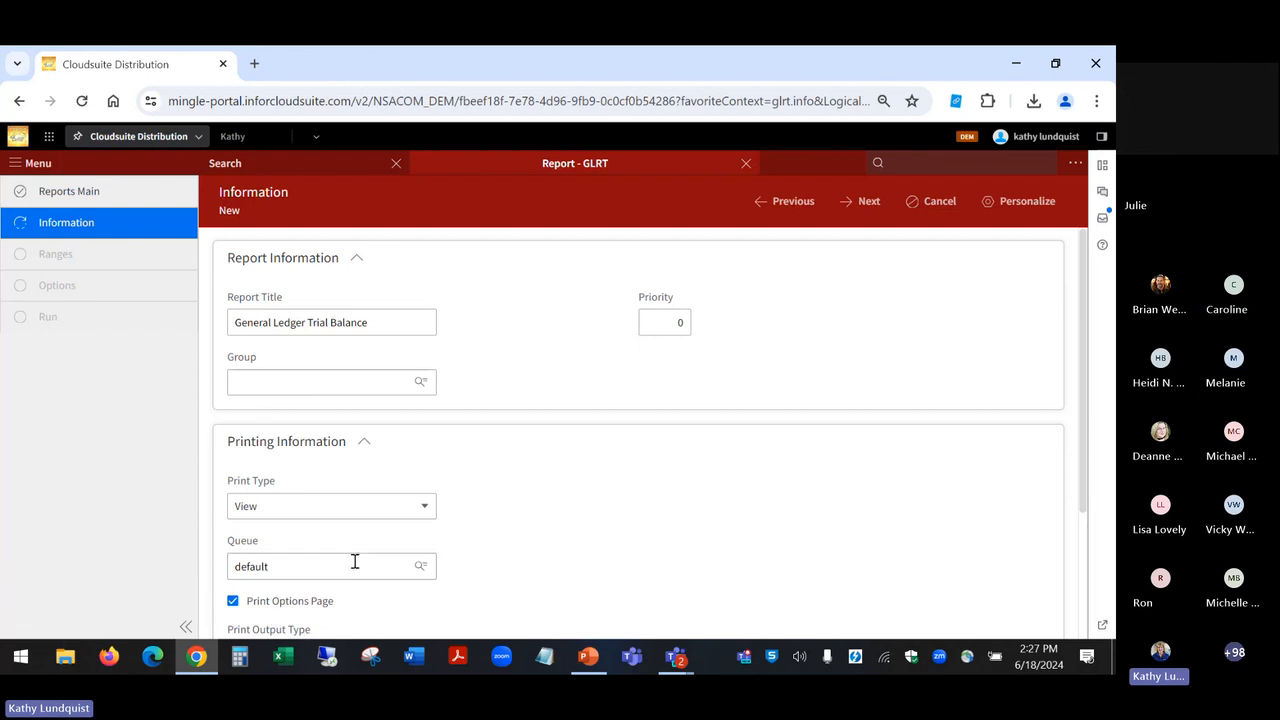
left_click(938, 203)
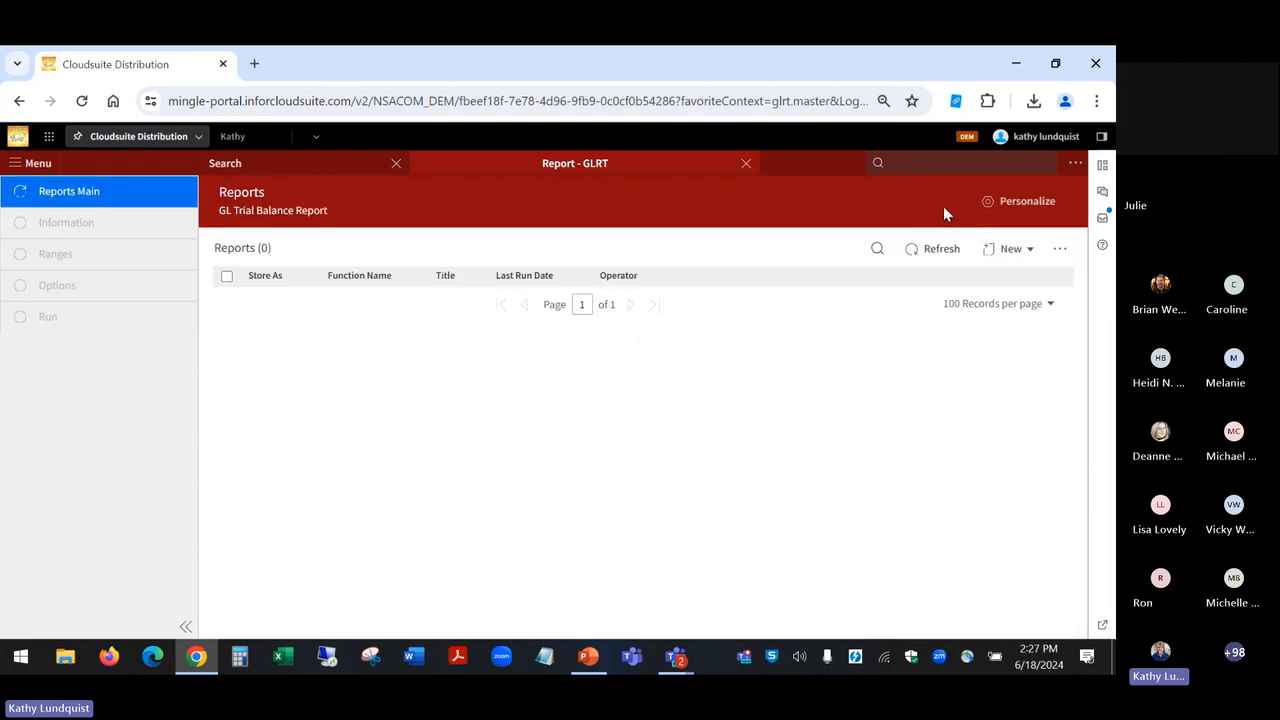
left_click(745, 163)
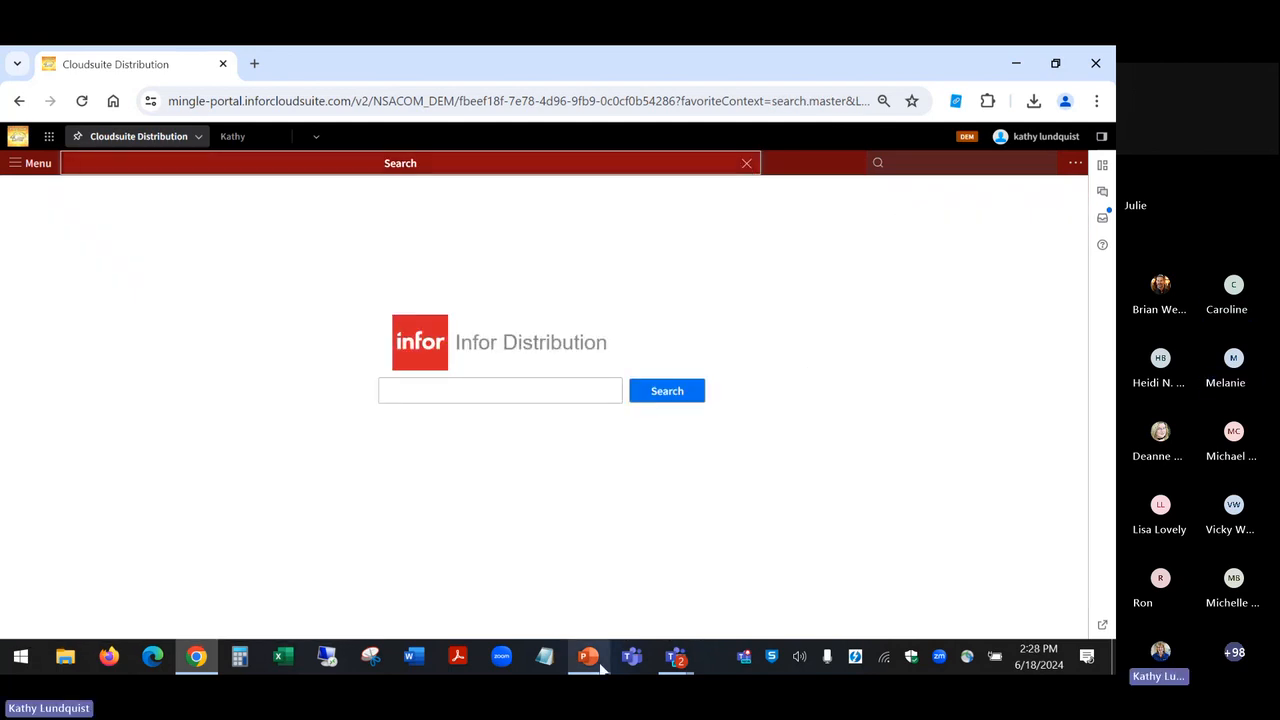
Step: Switch to the PowerPoint slide show and advance to the "Balancing Reports - Division Group Option" slide
left_click(589, 658)
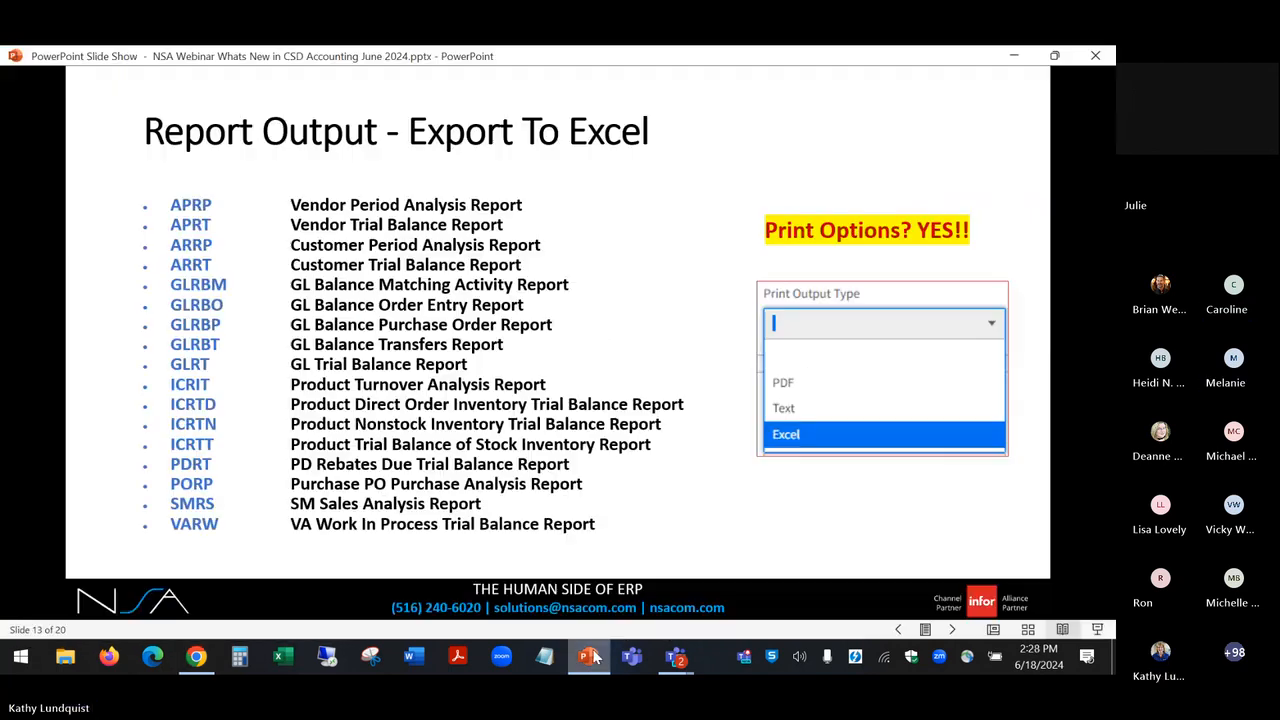
left_click(675, 508)
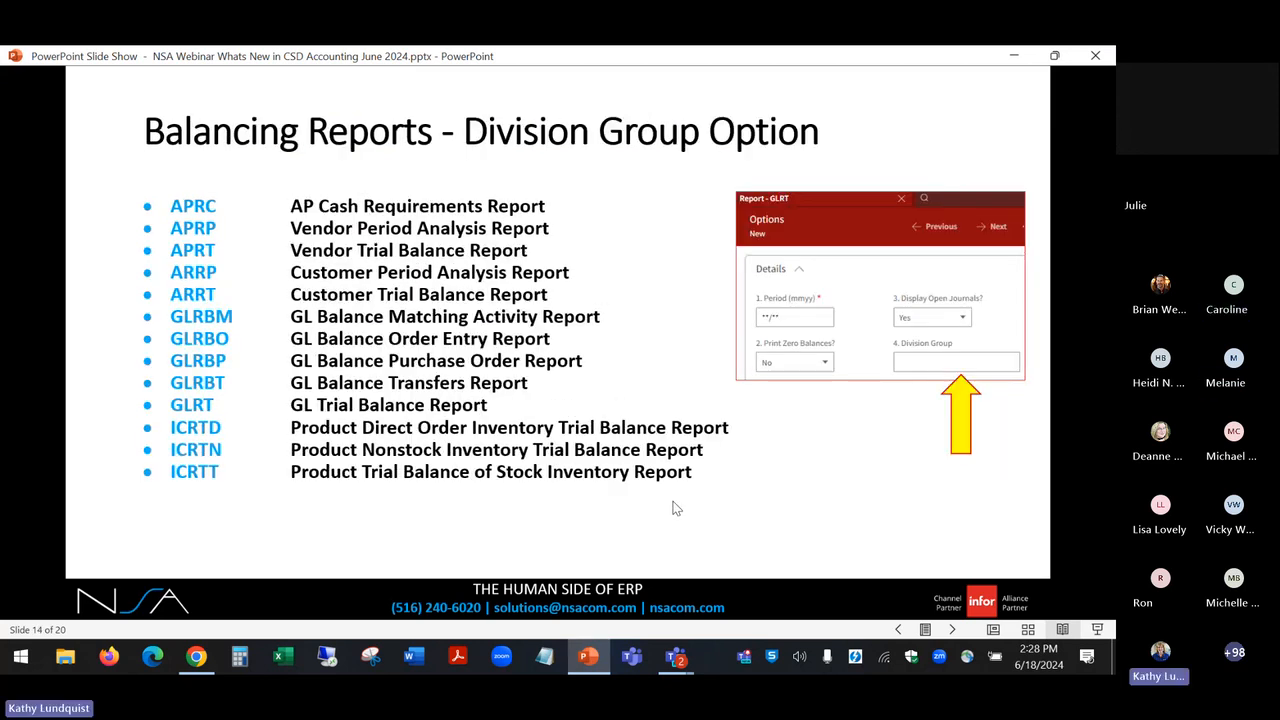
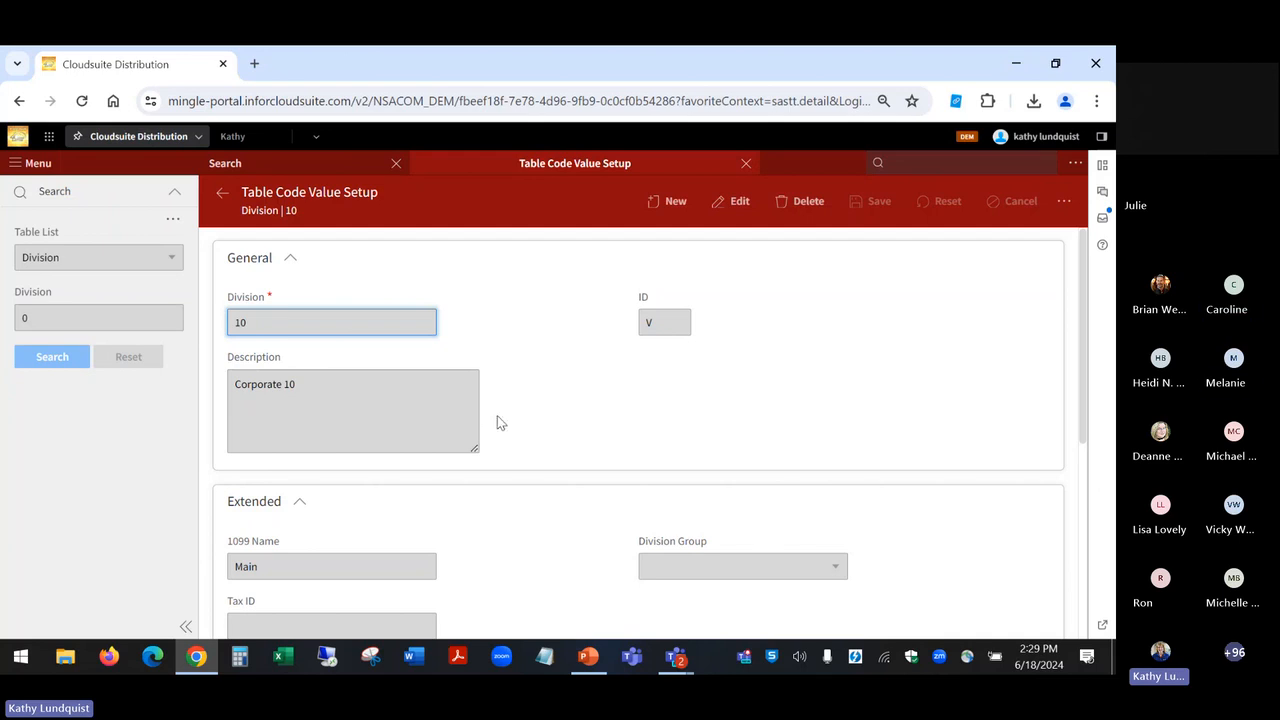
Step: Switch the table code list to Division Group, view the NE (NORTH EAST DIVISION GROUP) record, and return to the list
left_click(217, 199)
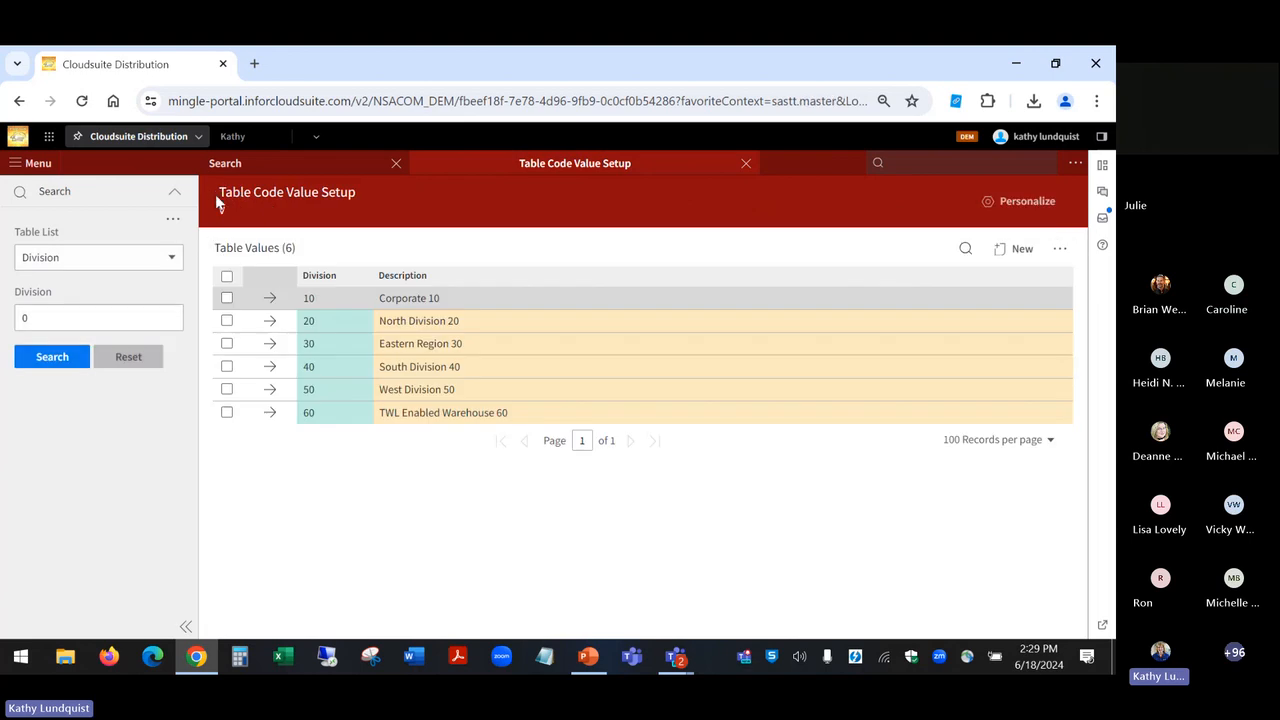
left_click(170, 259)
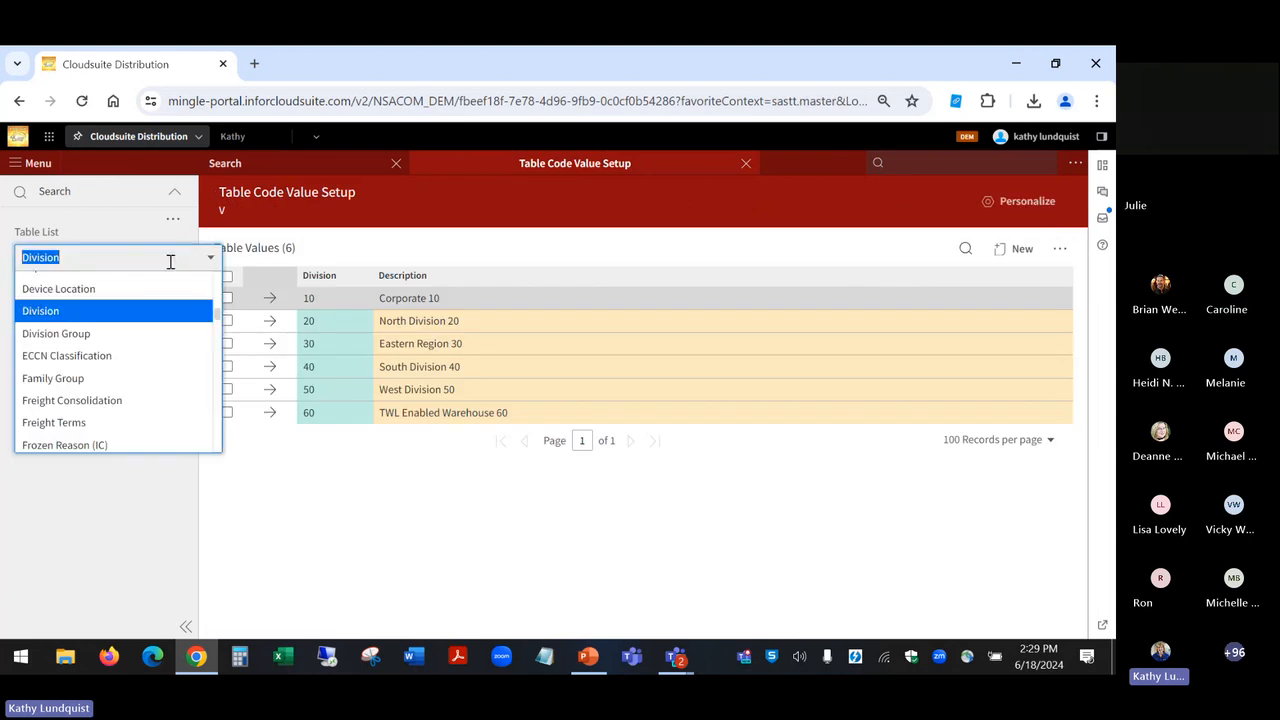
left_click(152, 334)
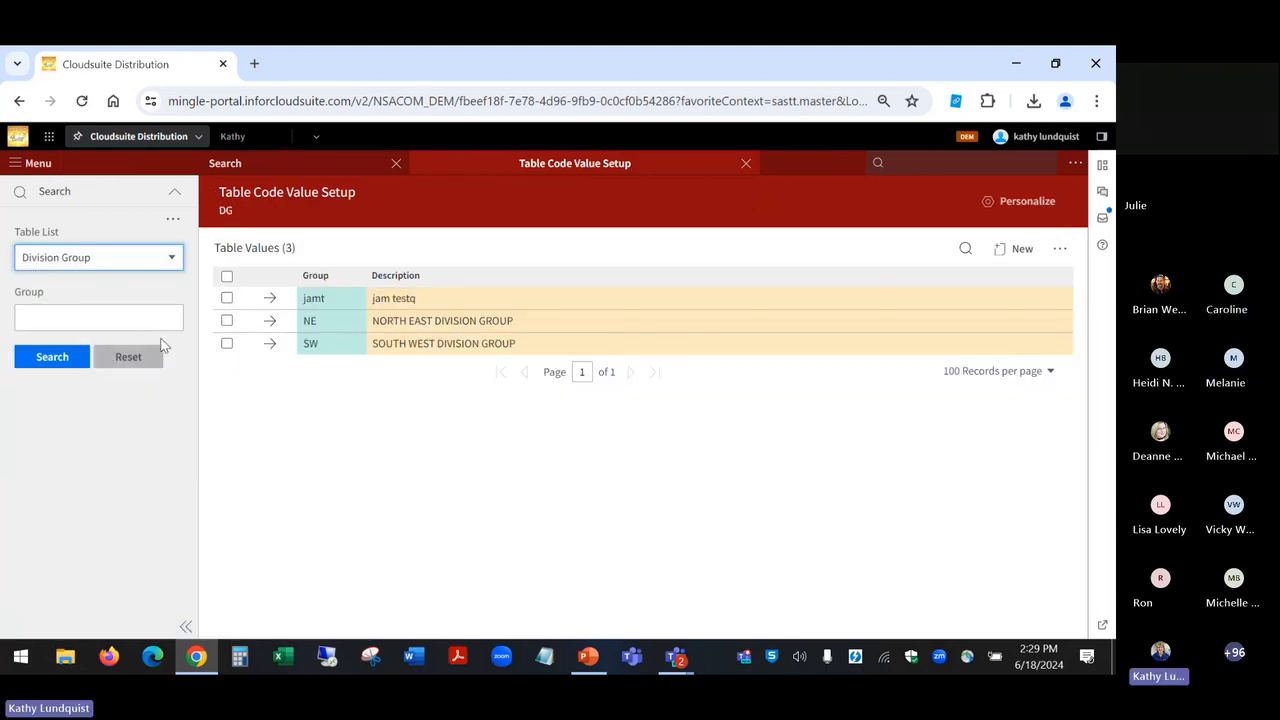
left_click(272, 321)
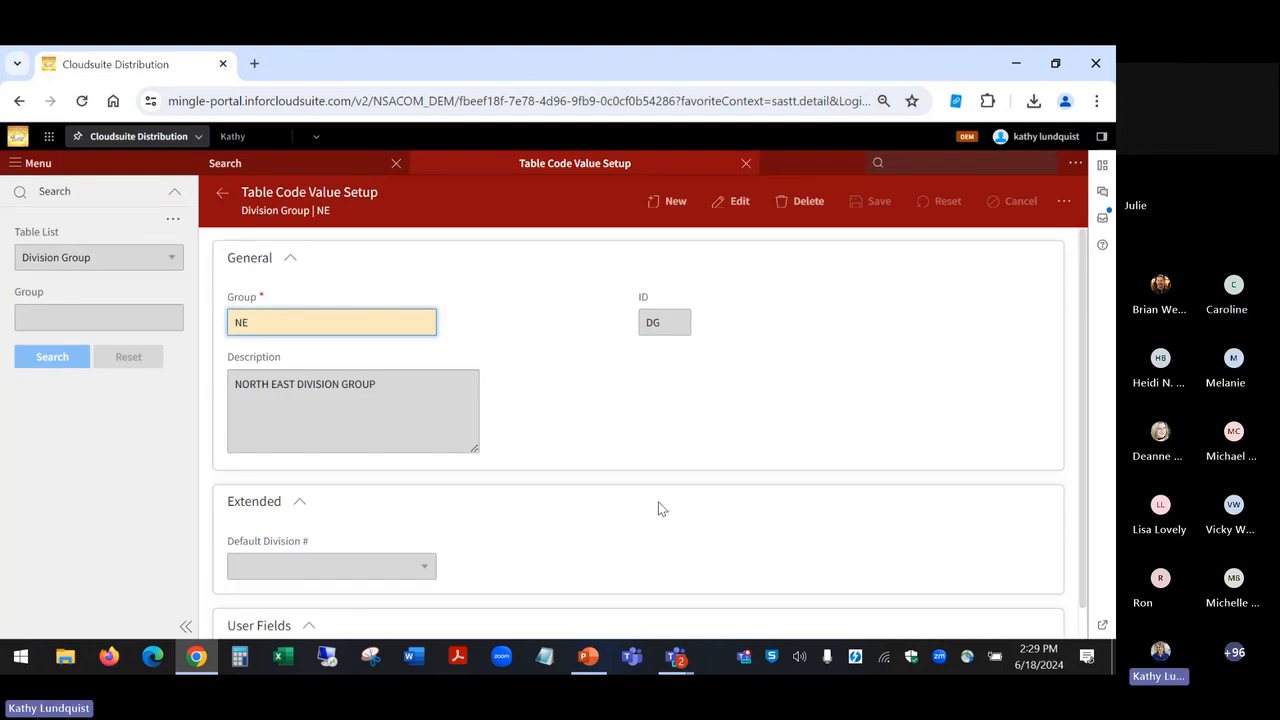
scroll(659, 509, "down", 1)
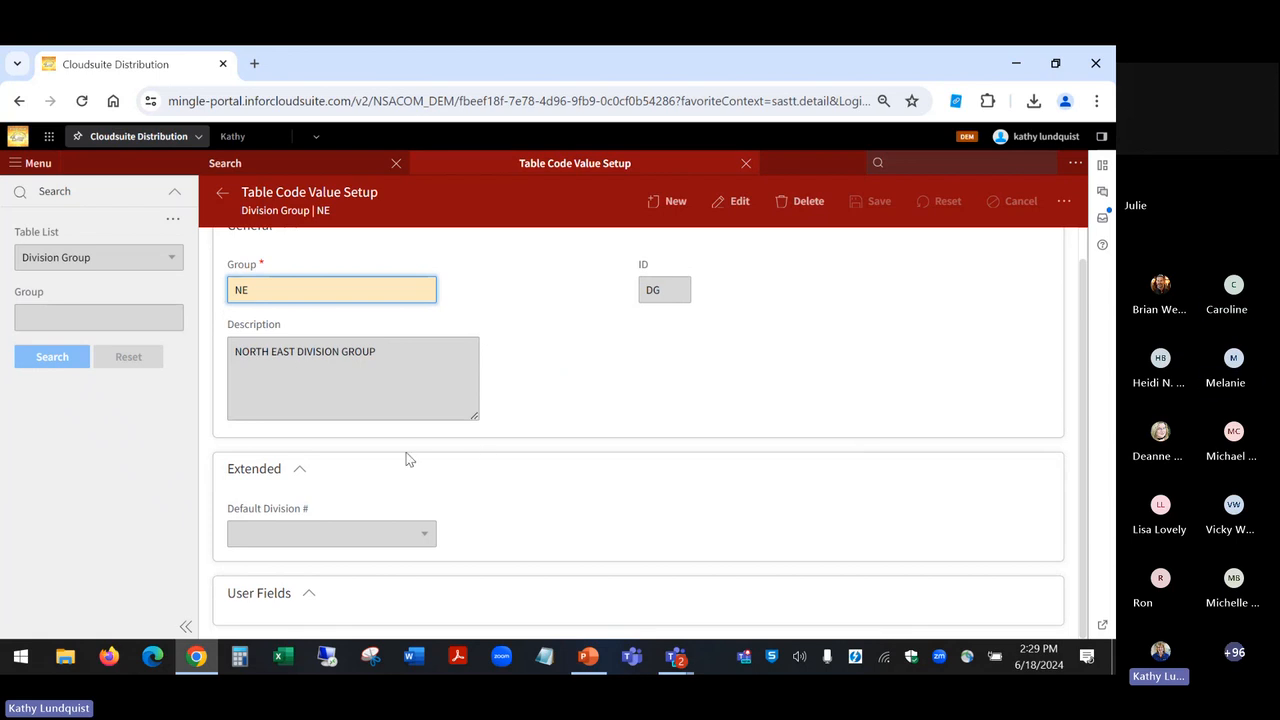
left_click(220, 200)
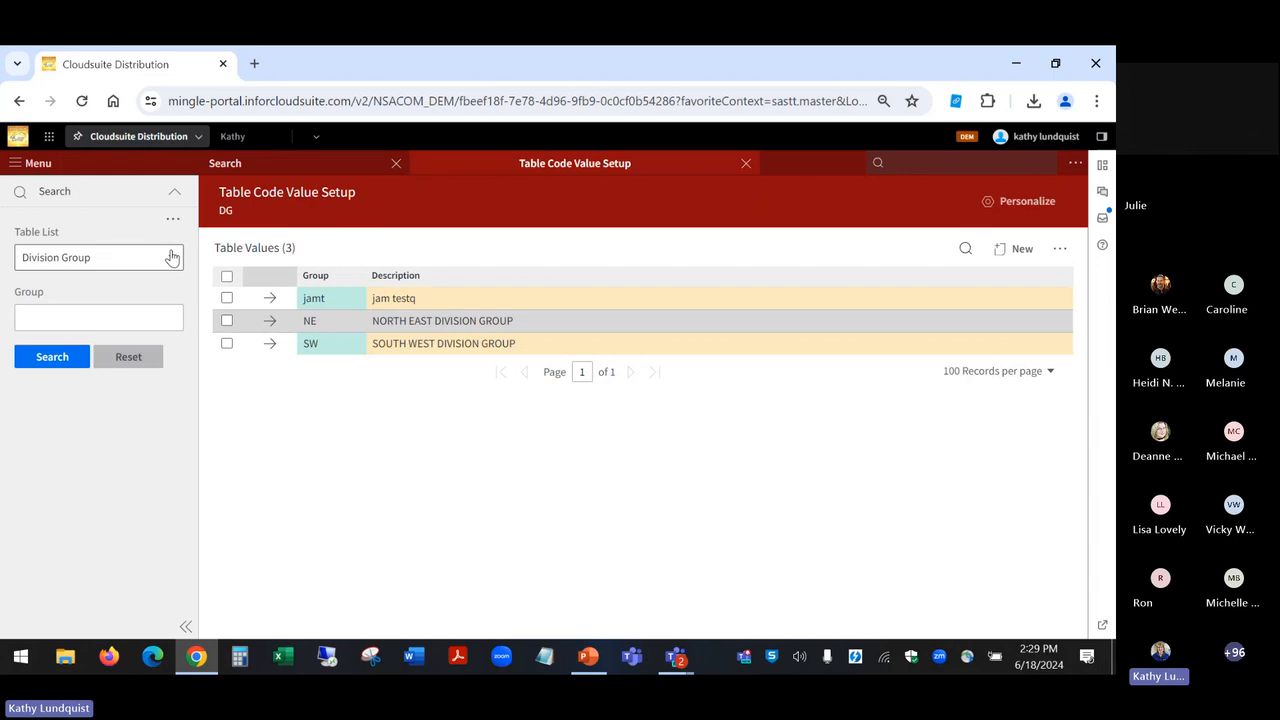
Step: Check the Division Group assigned to divisions 20 and 30 in the Division table, and close Table Code Value Setup
left_click(173, 257)
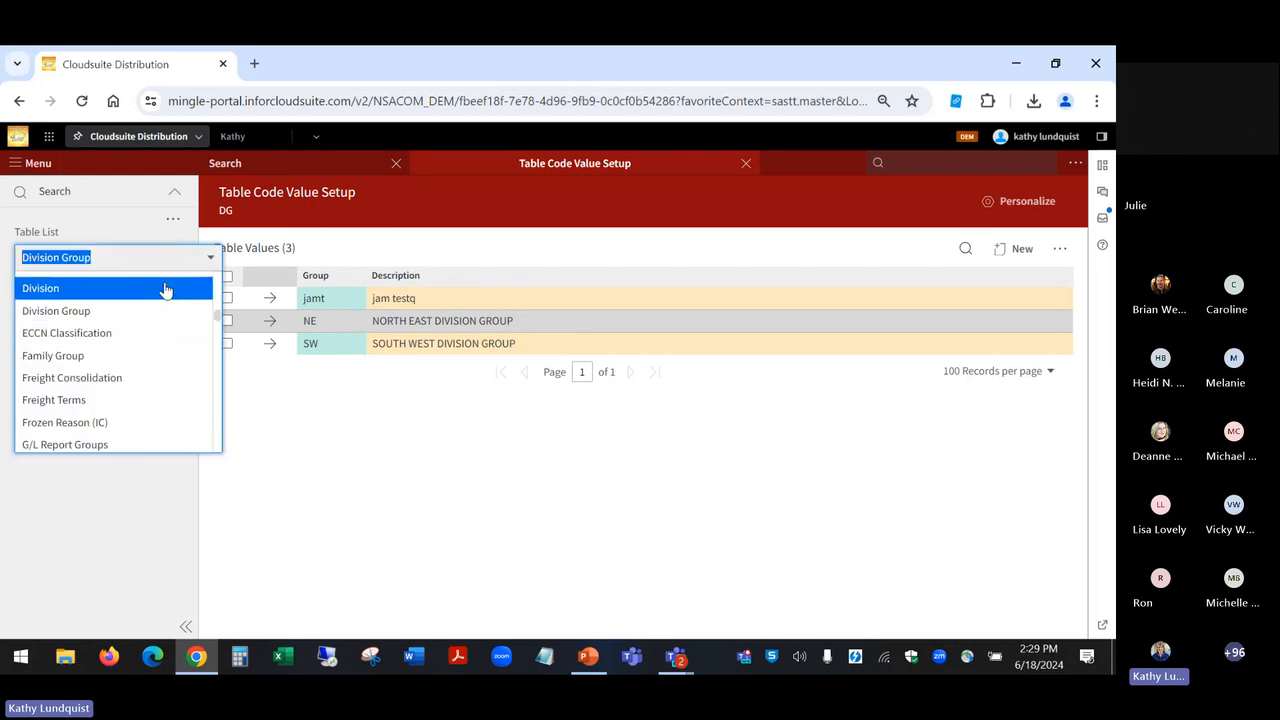
left_click(161, 290)
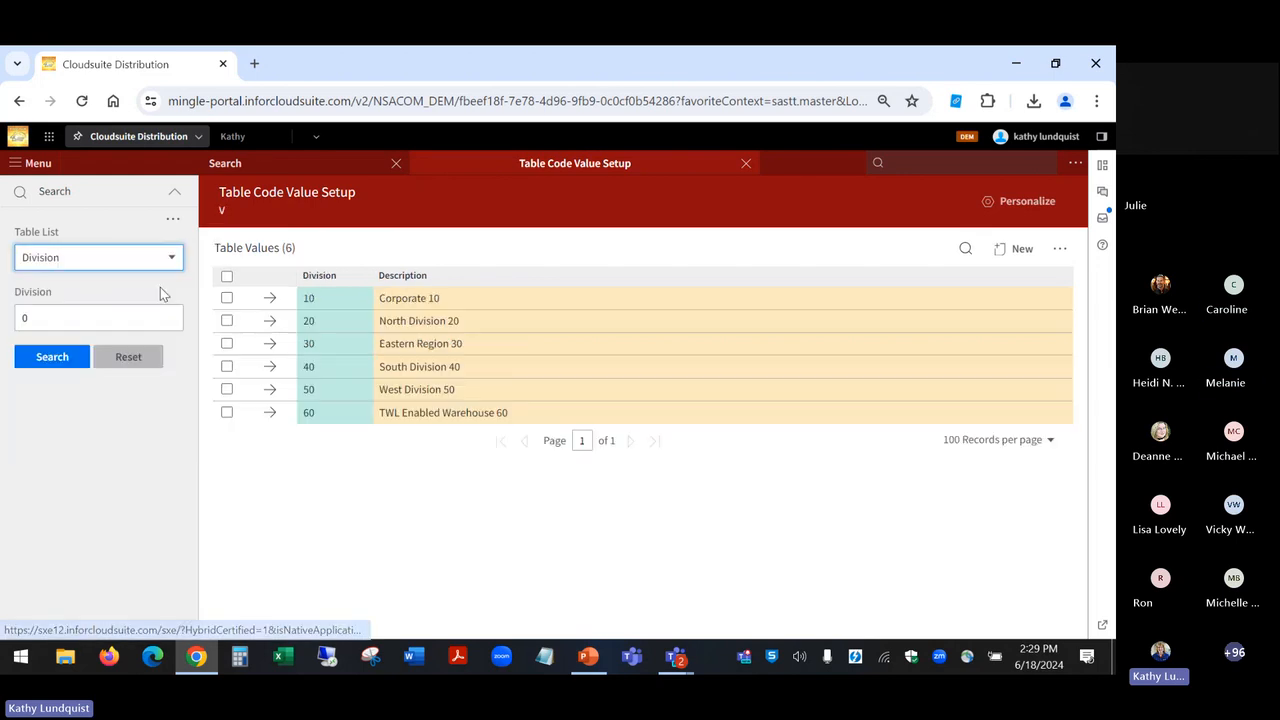
left_click(272, 322)
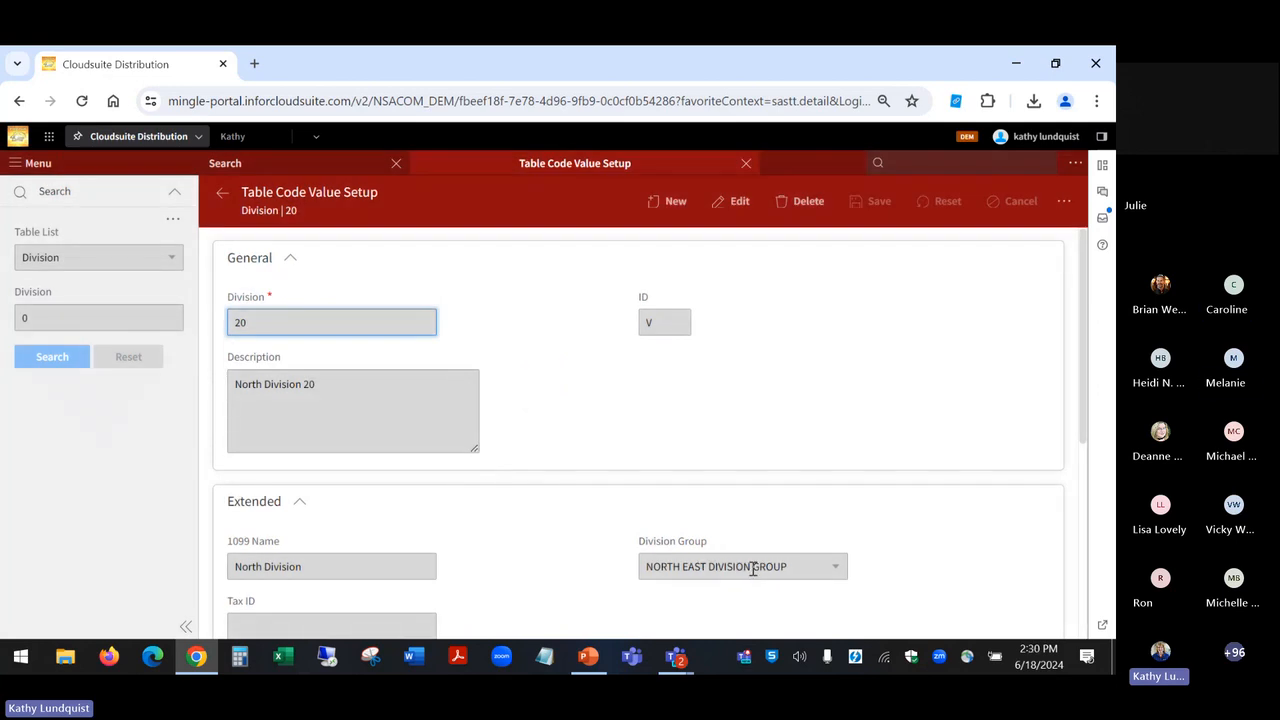
left_click(223, 200)
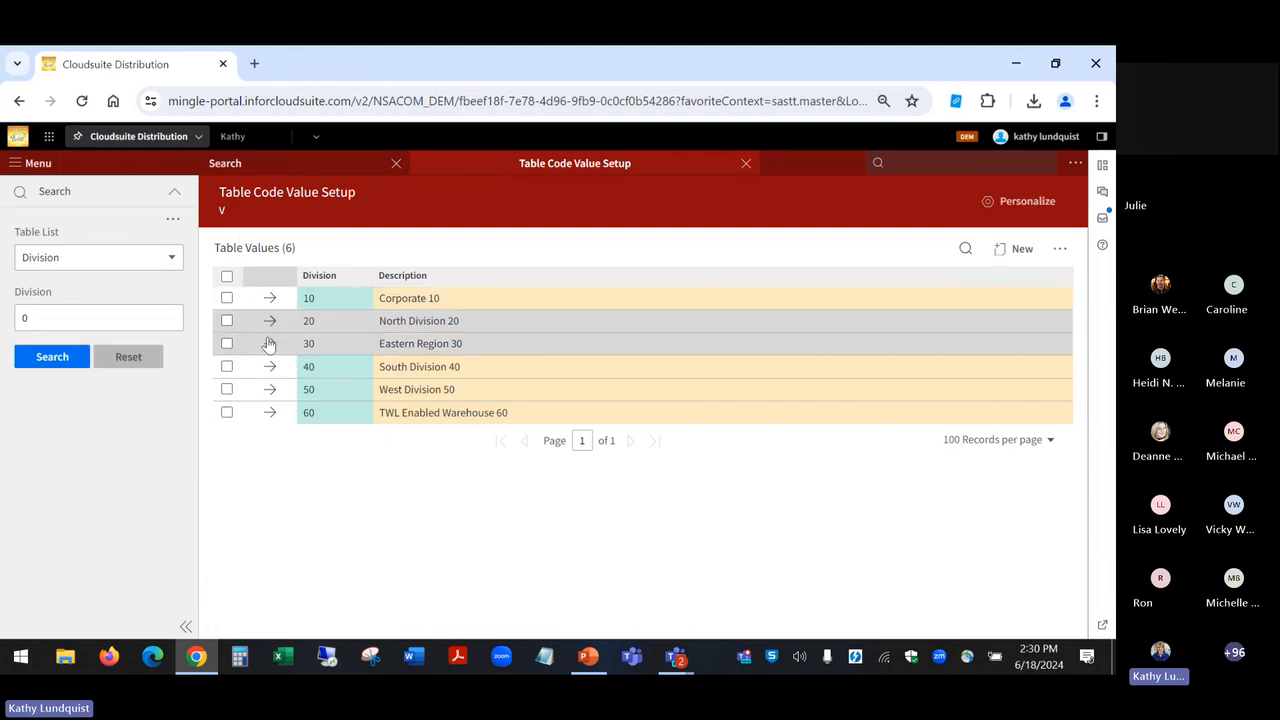
left_click(271, 349)
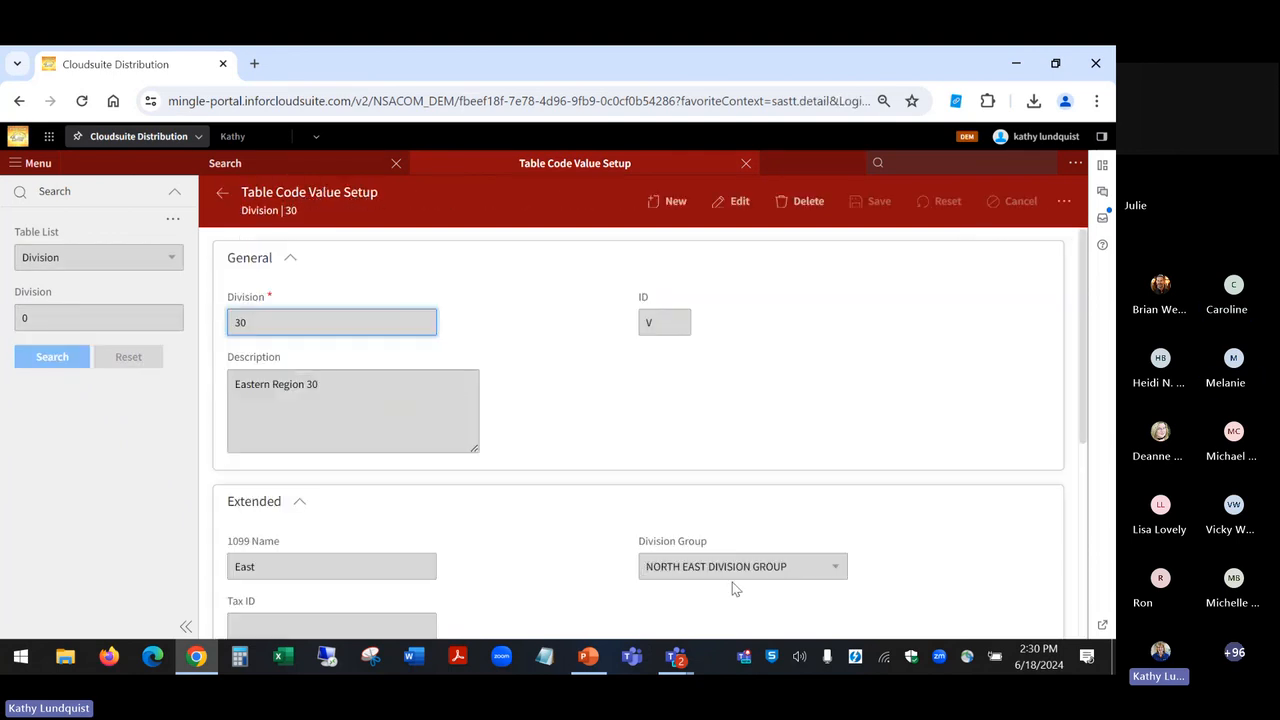
left_click(221, 193)
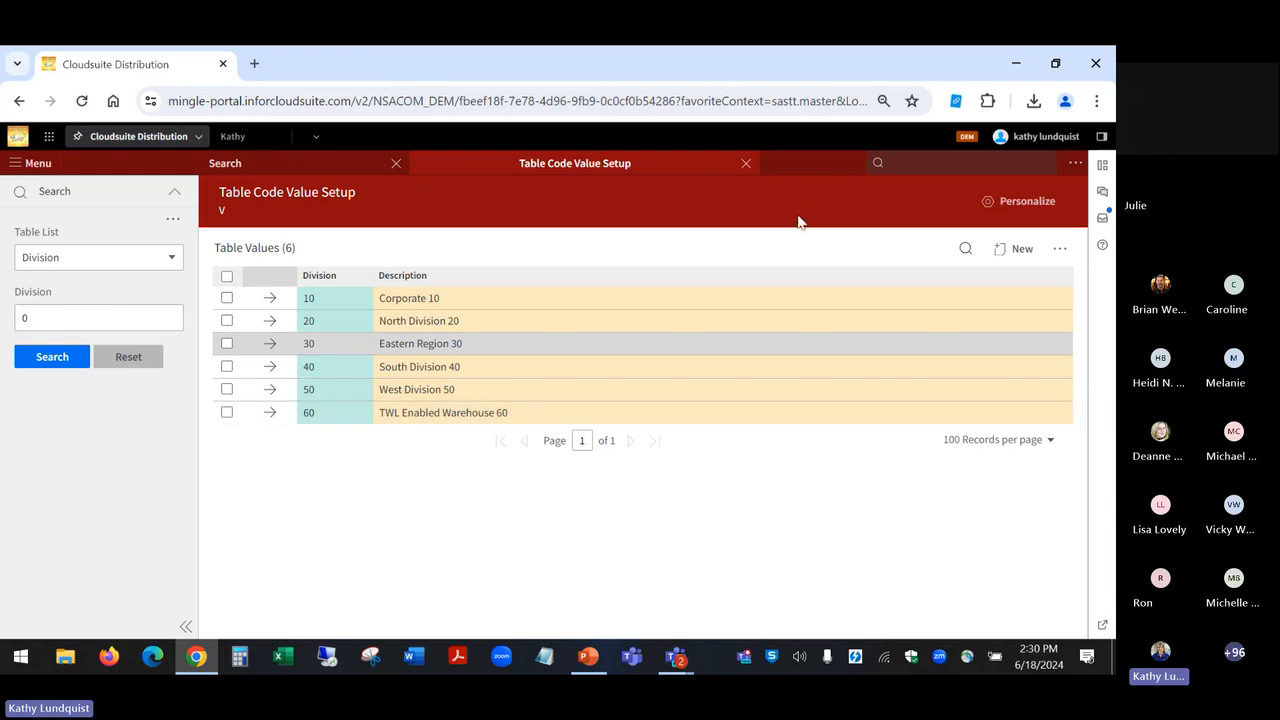
left_click(746, 164)
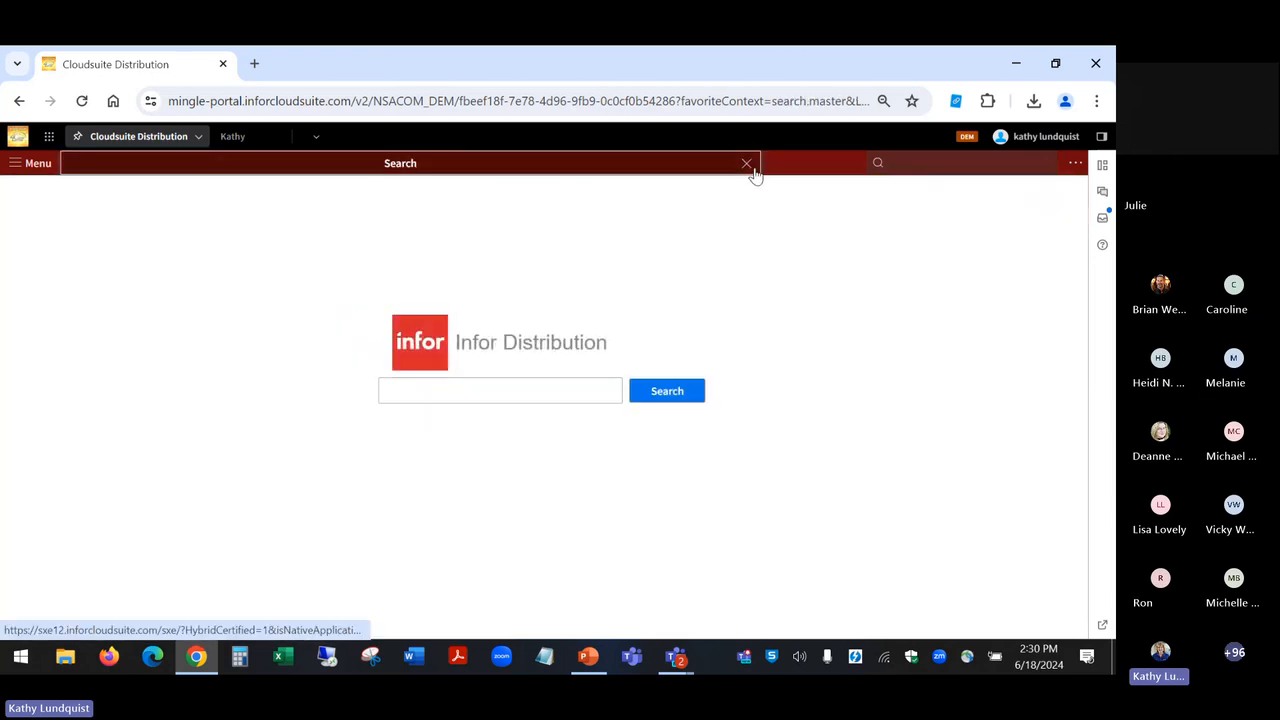
Step: Find APRT and start a one-time AP Trial Balance Report
left_click(907, 163)
type("APRTrial Balance Report")
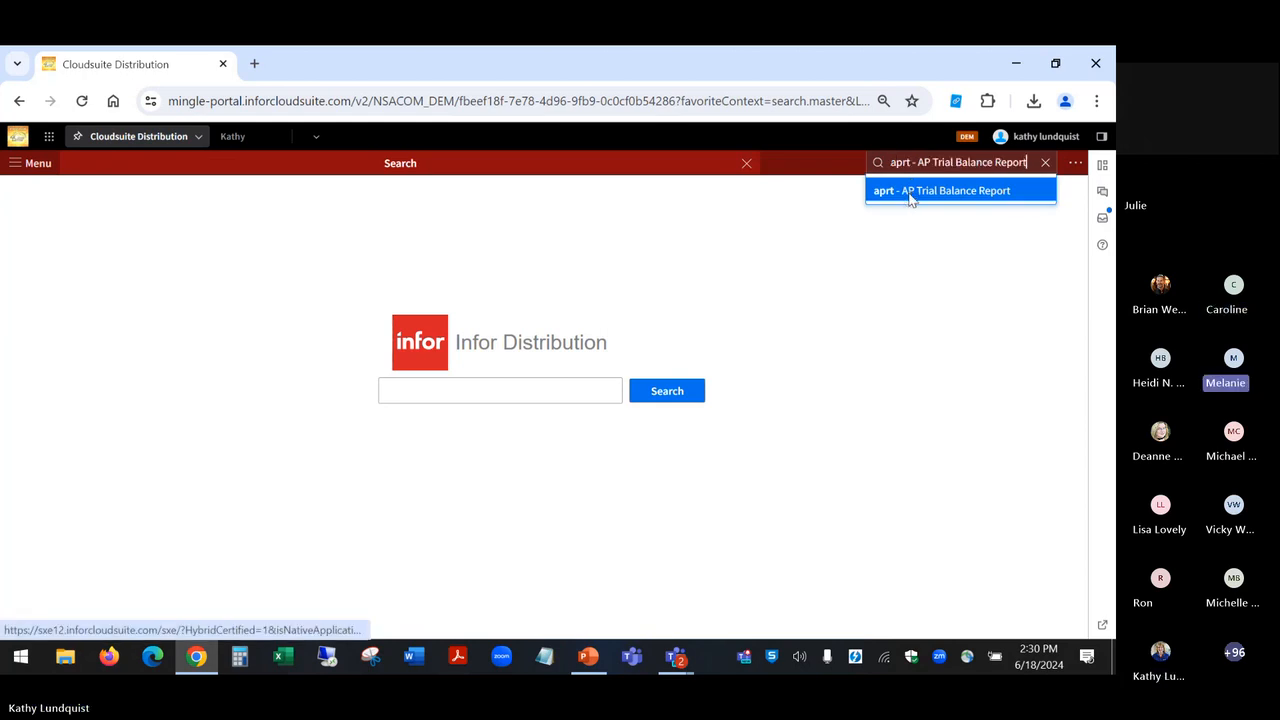
left_click(908, 192)
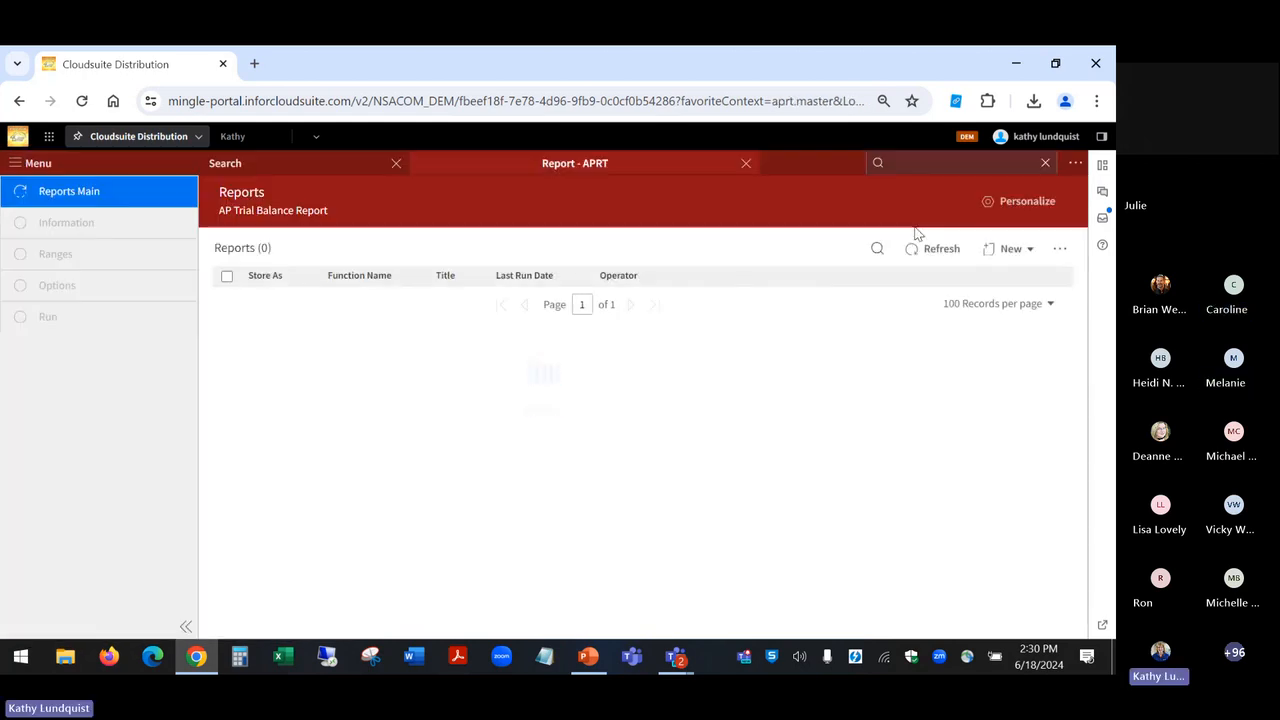
left_click(984, 255)
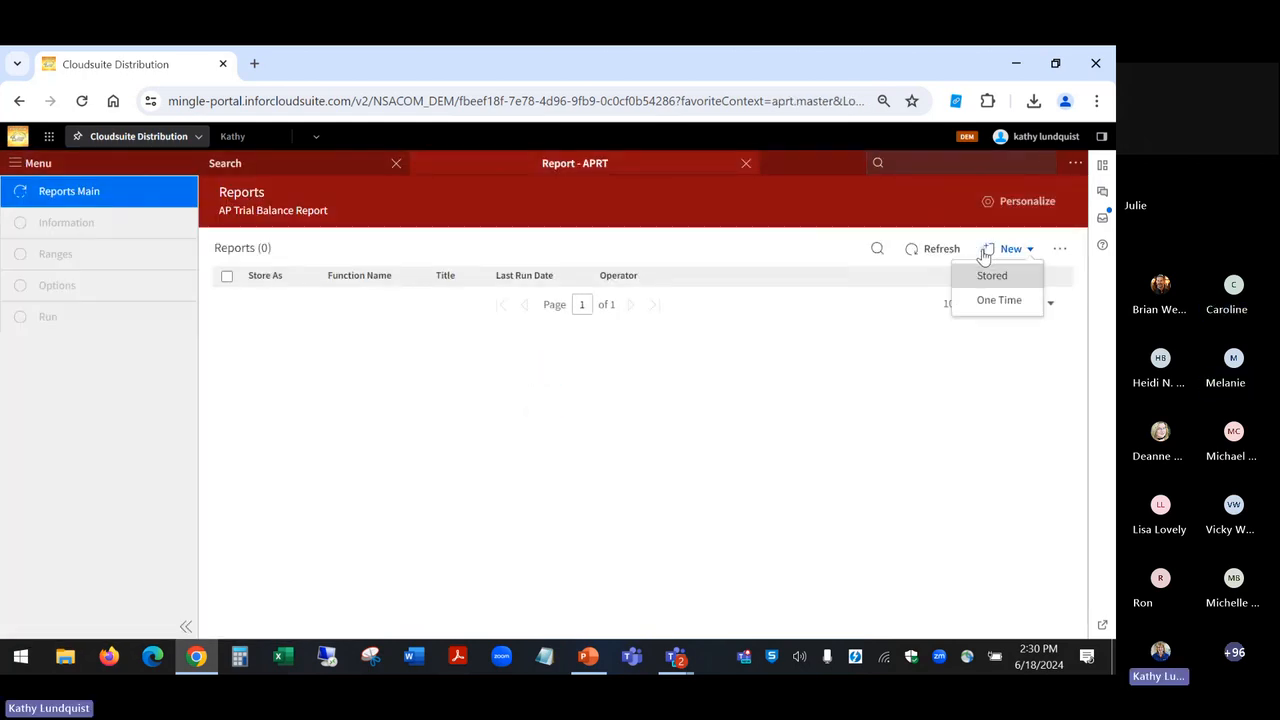
left_click(987, 304)
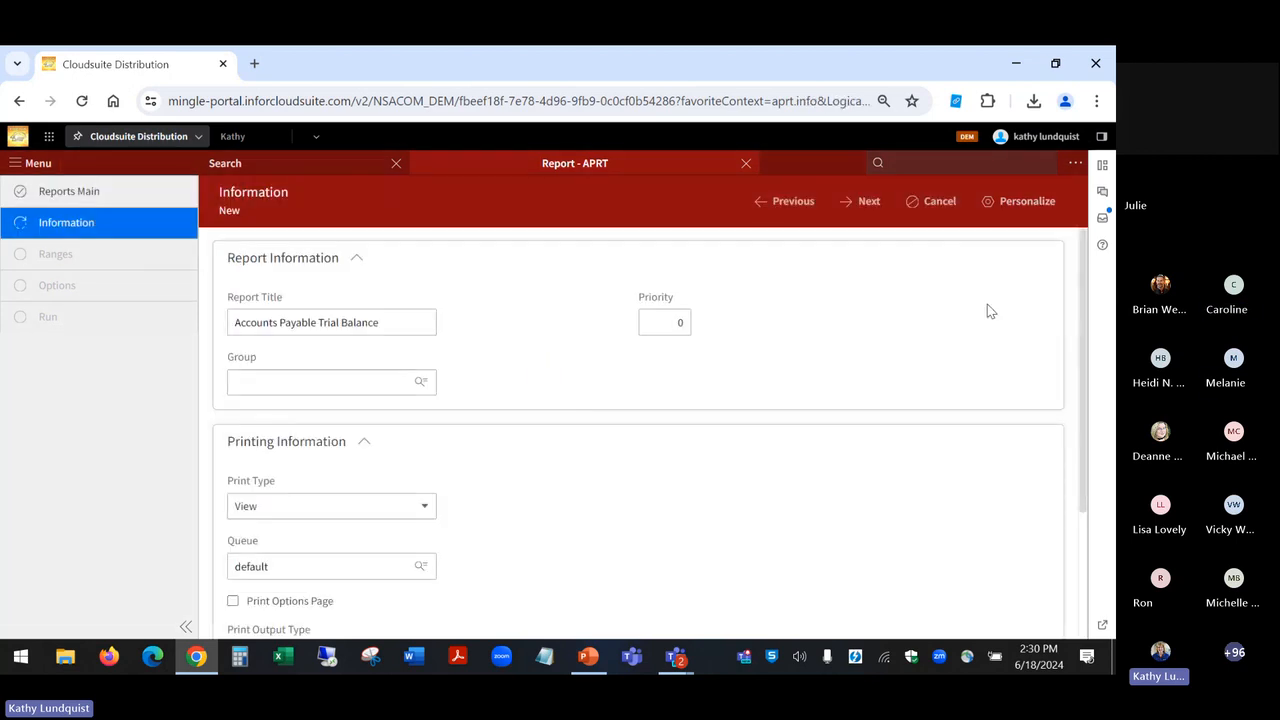
Step: Advance to the report's Ranges page, check the Division # range fields, and continue to its Options page
left_click(866, 203)
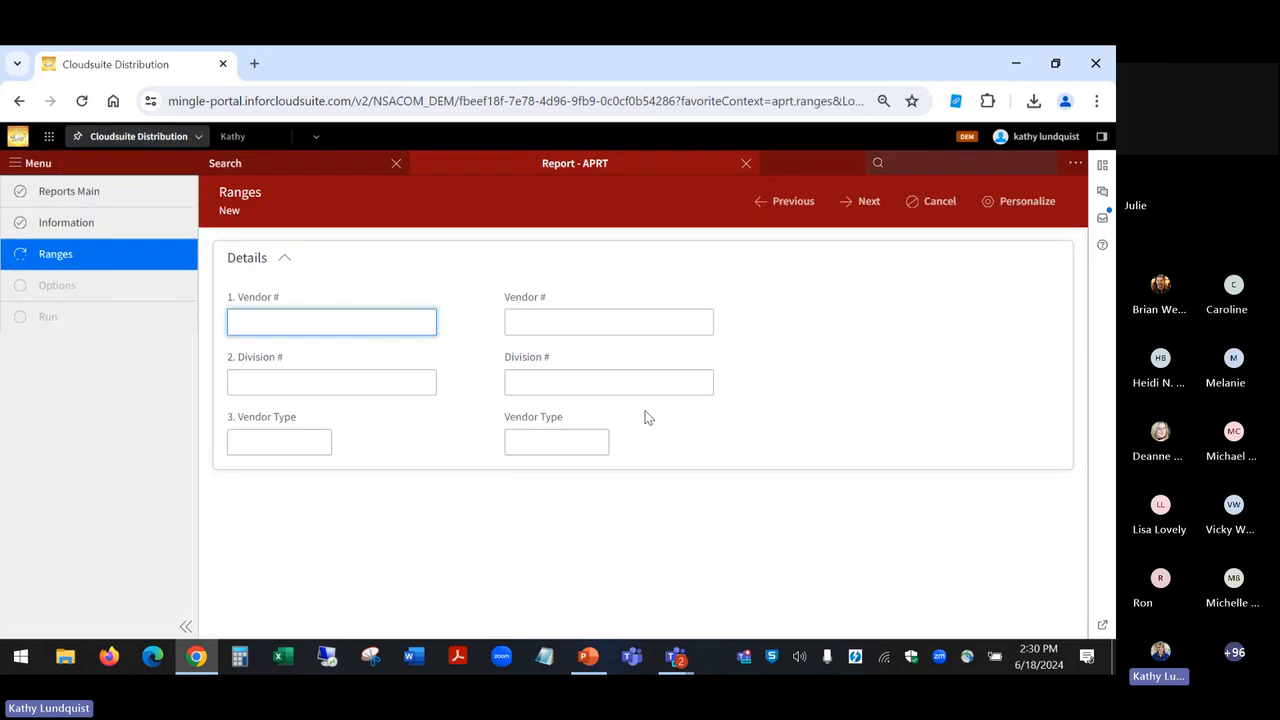
left_click(338, 373)
left_click(516, 383)
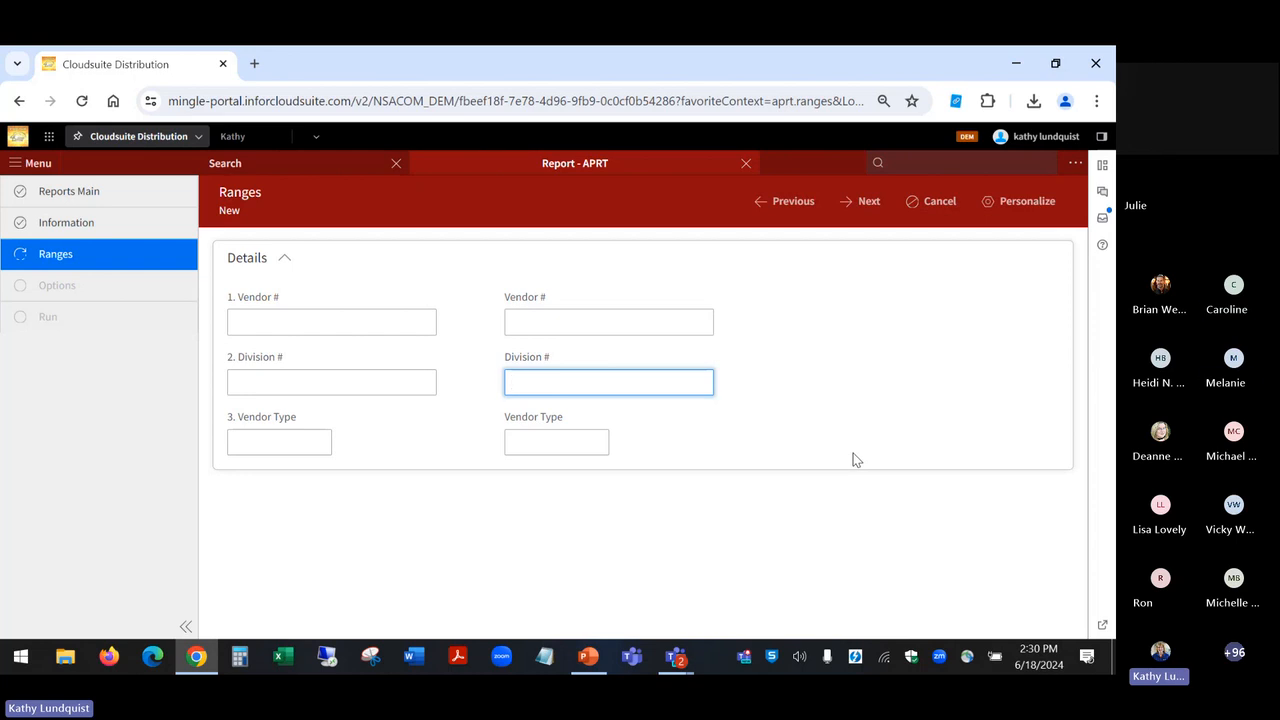
left_click(860, 209)
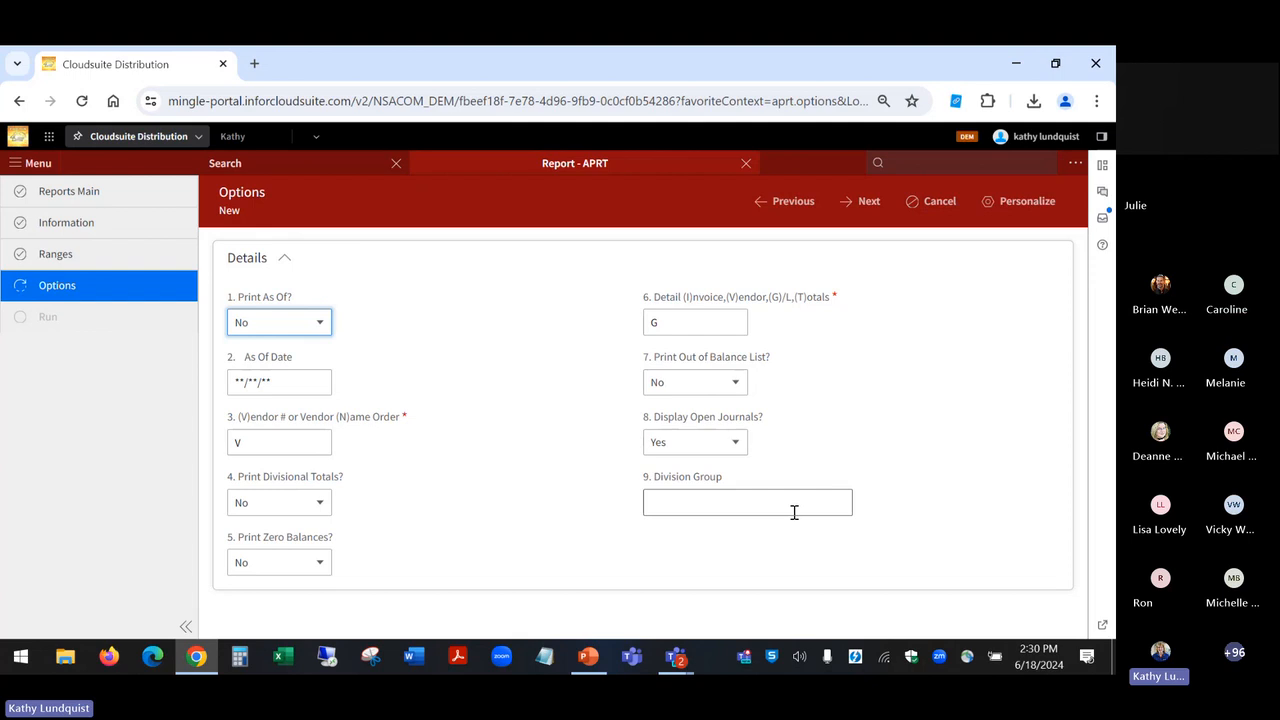
Step: Try the Division Group option with NE and a second group SE, and cancel the one-time report
left_click(794, 505)
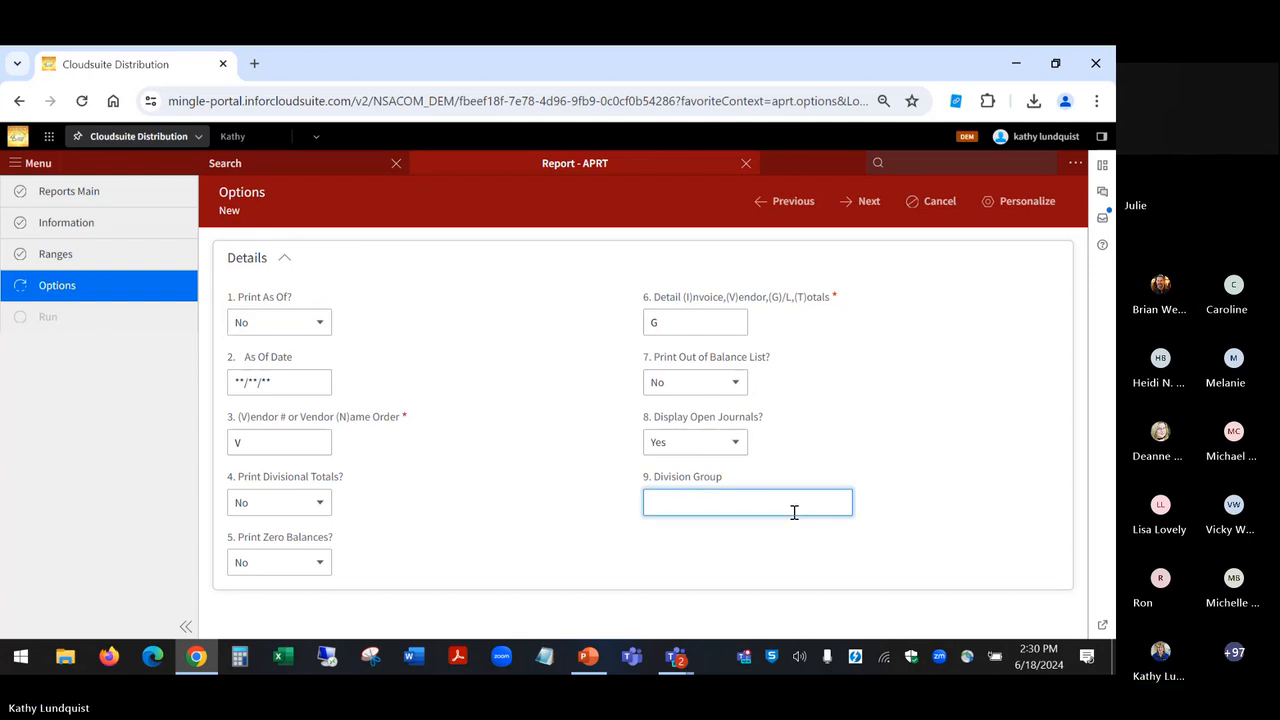
type("NE")
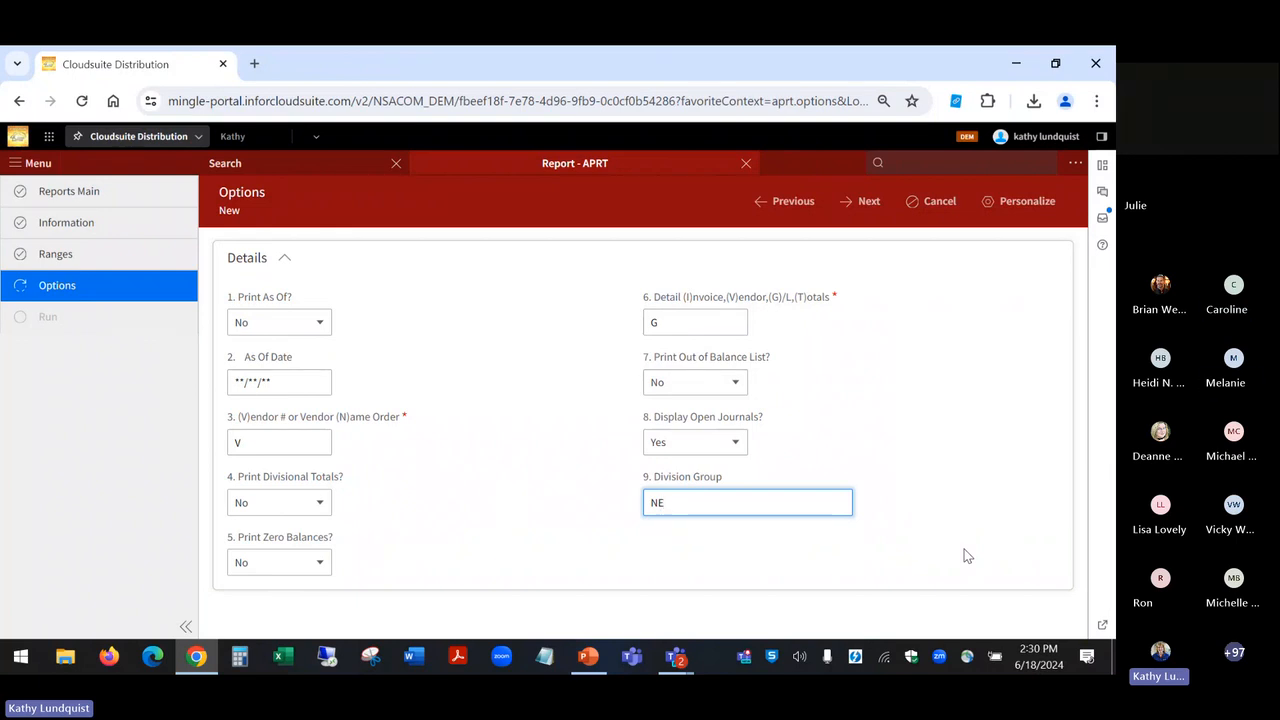
type(",SE")
key("BackSpace")
key("BackSpace")
key("BackSpace")
key("BackSpace")
left_click(931, 203)
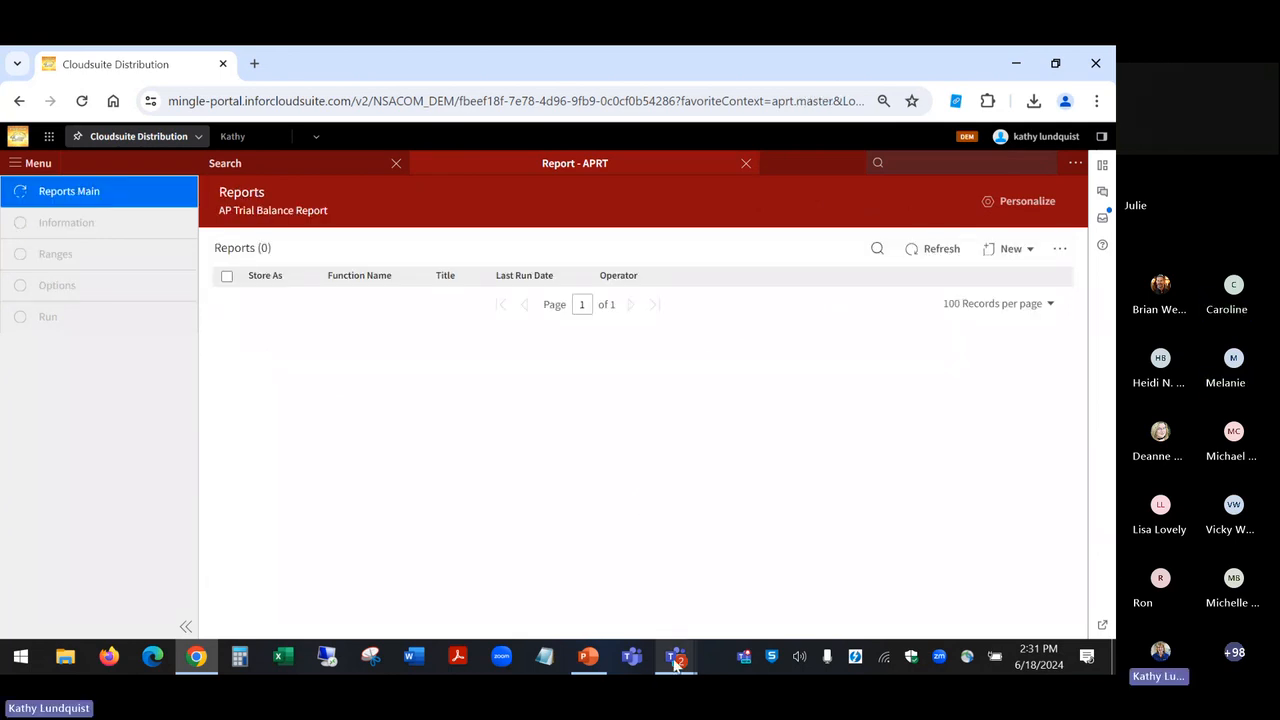
Step: Advance the PowerPoint slide show to "Invoice Processing (OEEPI) - Add Shipped Date Range", and return to CloudSuite Distribution to close the APRT report page
left_click(590, 656)
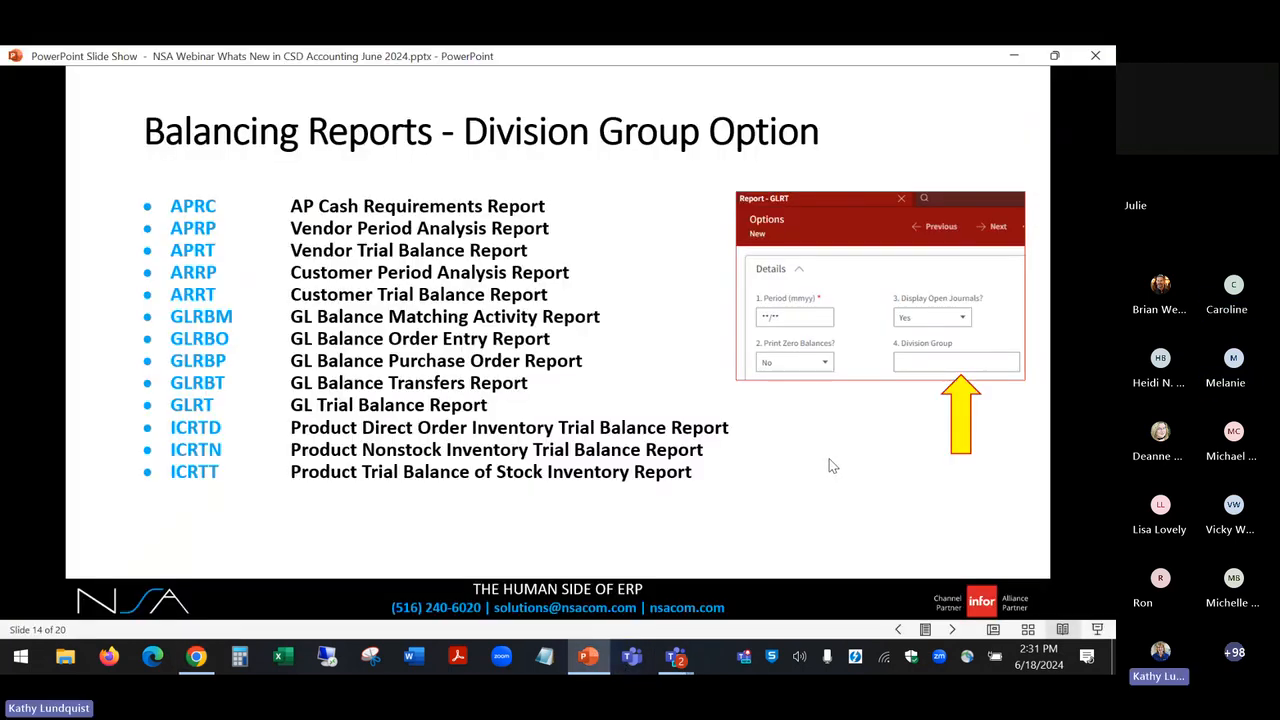
left_click(829, 466)
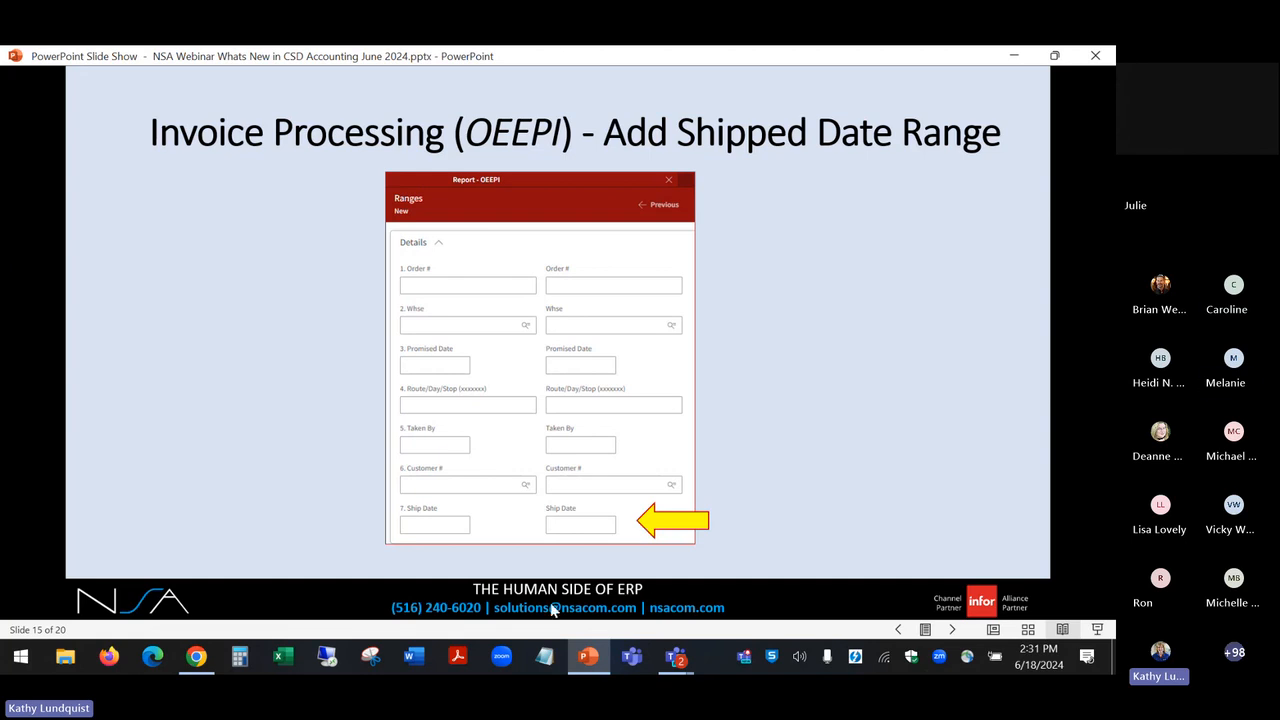
left_click(196, 658)
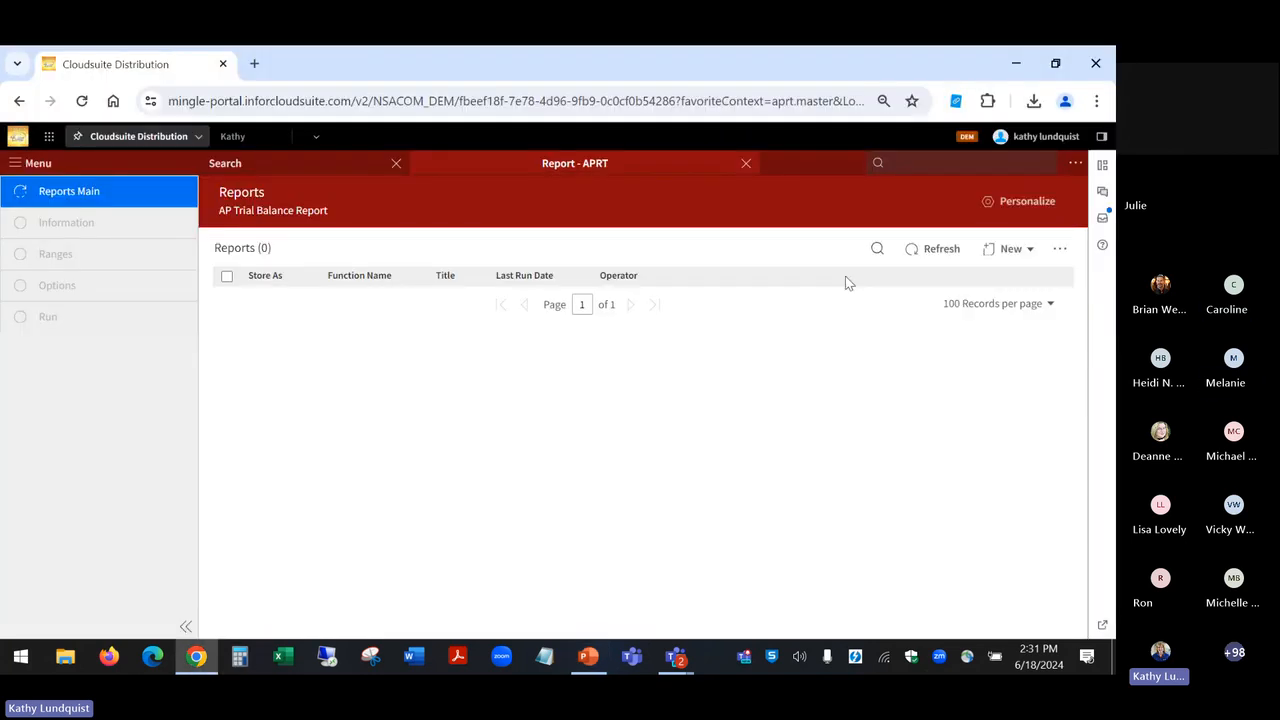
left_click(748, 165)
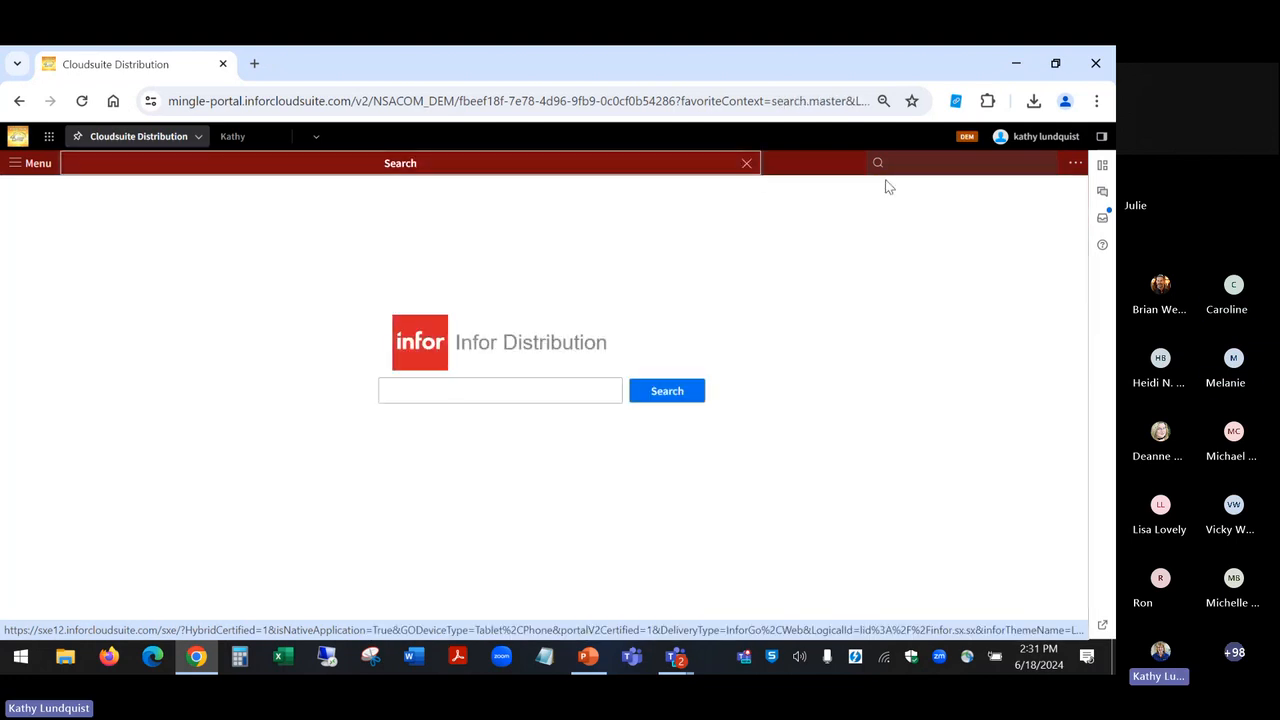
Step: Find OEEPI and start a one-time OE Entry Processing Invoice Processing report
left_click(909, 163)
type("OEE")
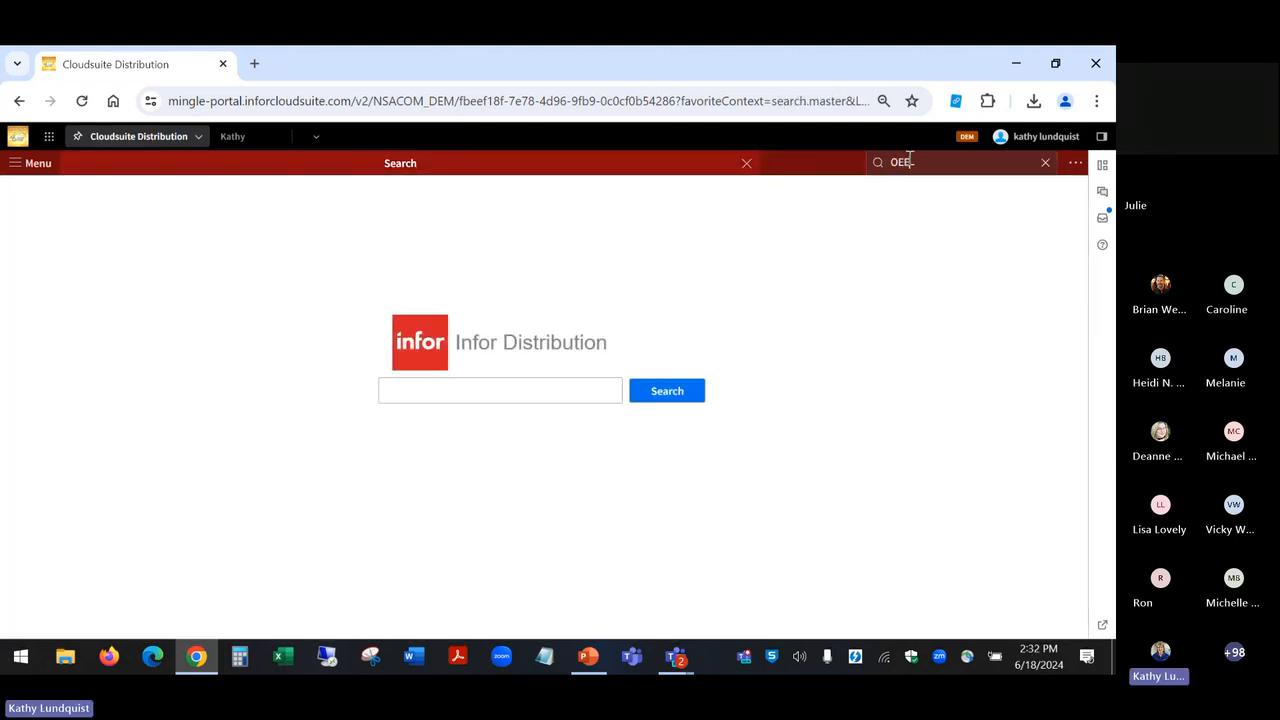
type("PIR")
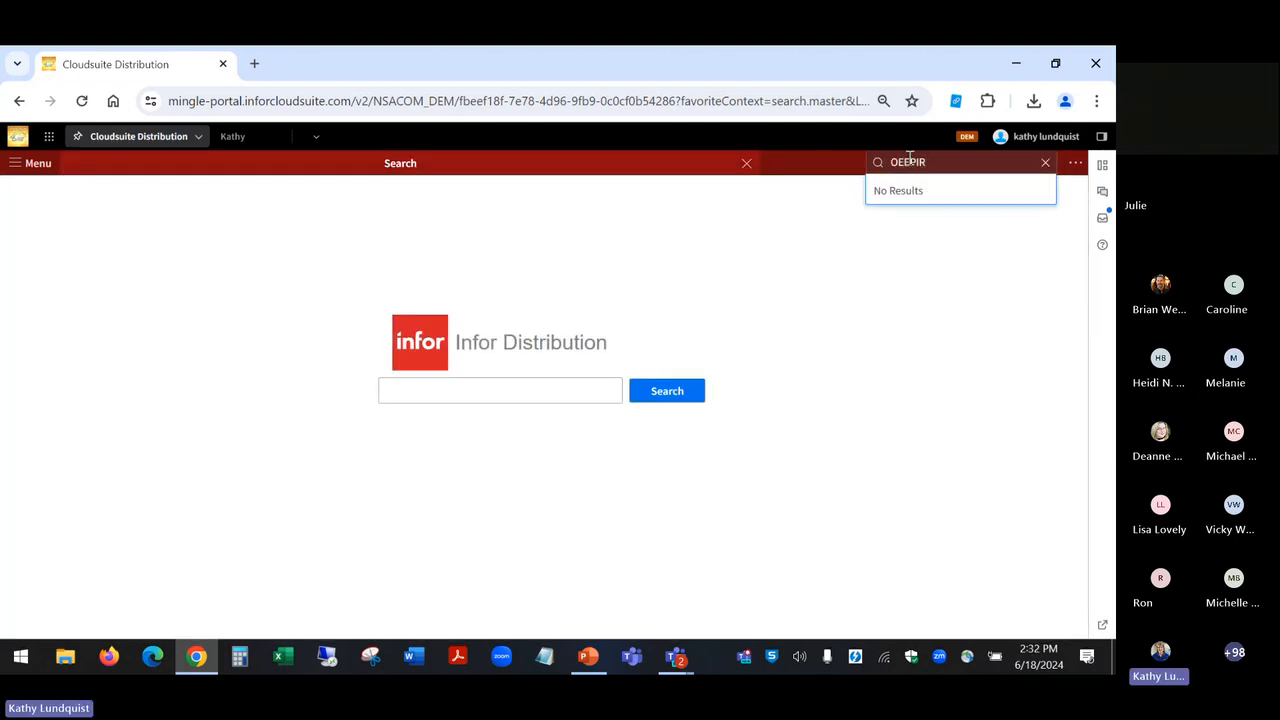
key("Return")
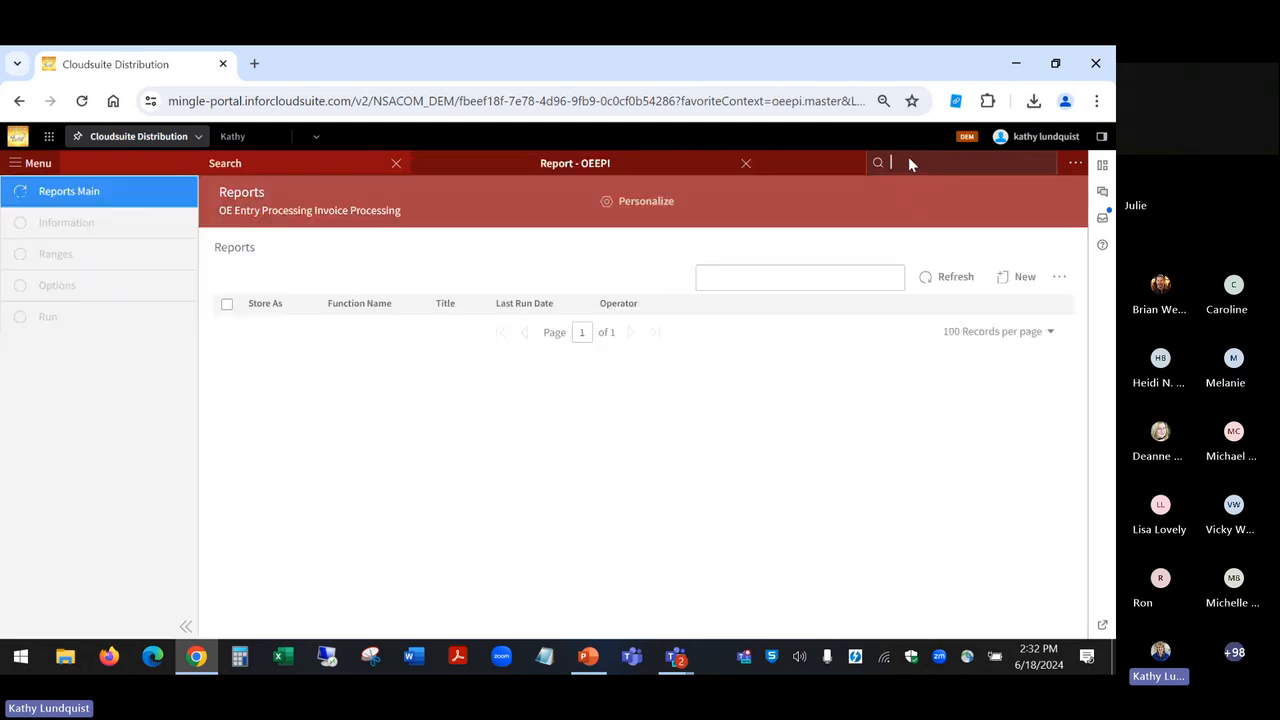
left_click(1008, 249)
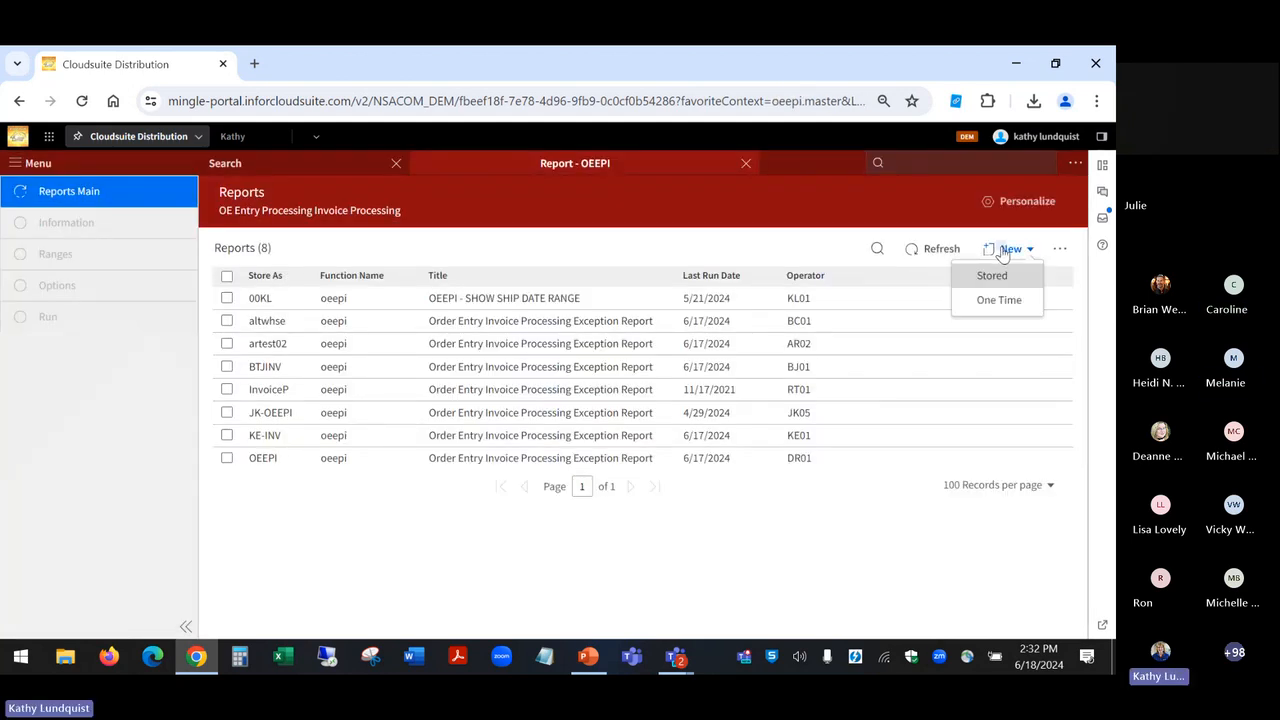
left_click(986, 300)
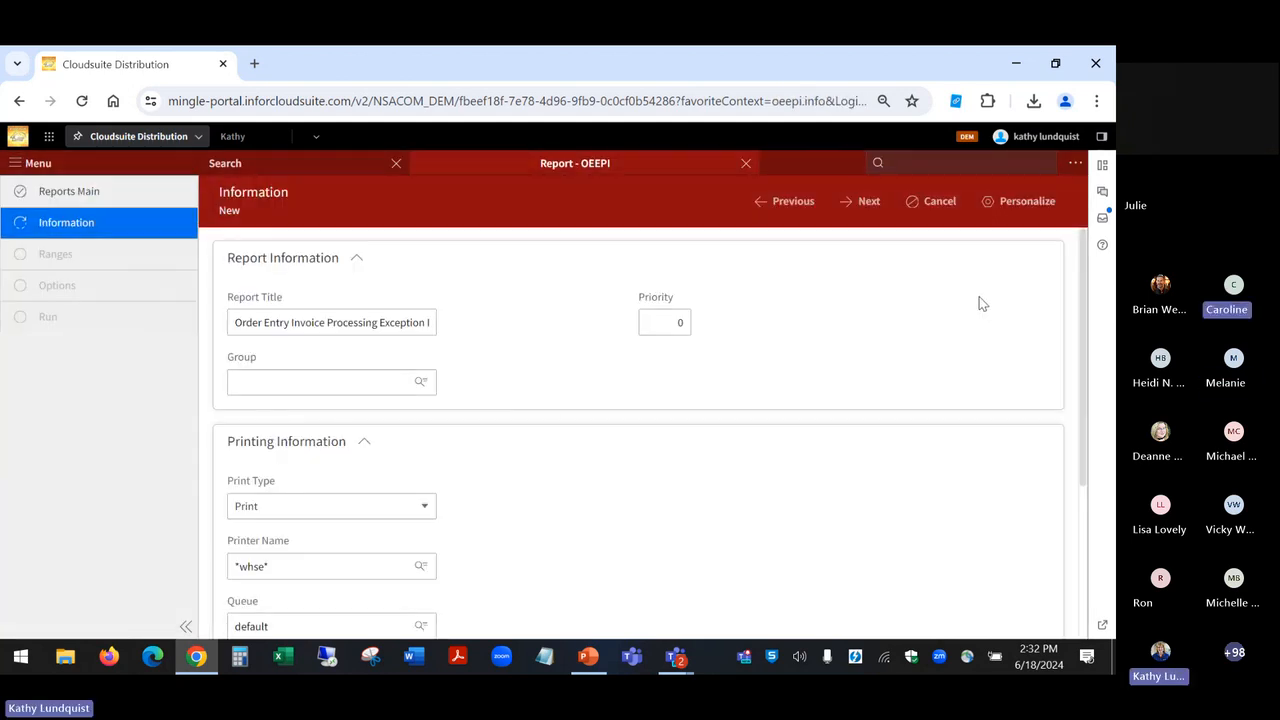
Step: Set the one-time OEEPI report's Print Type to View
left_click(869, 203)
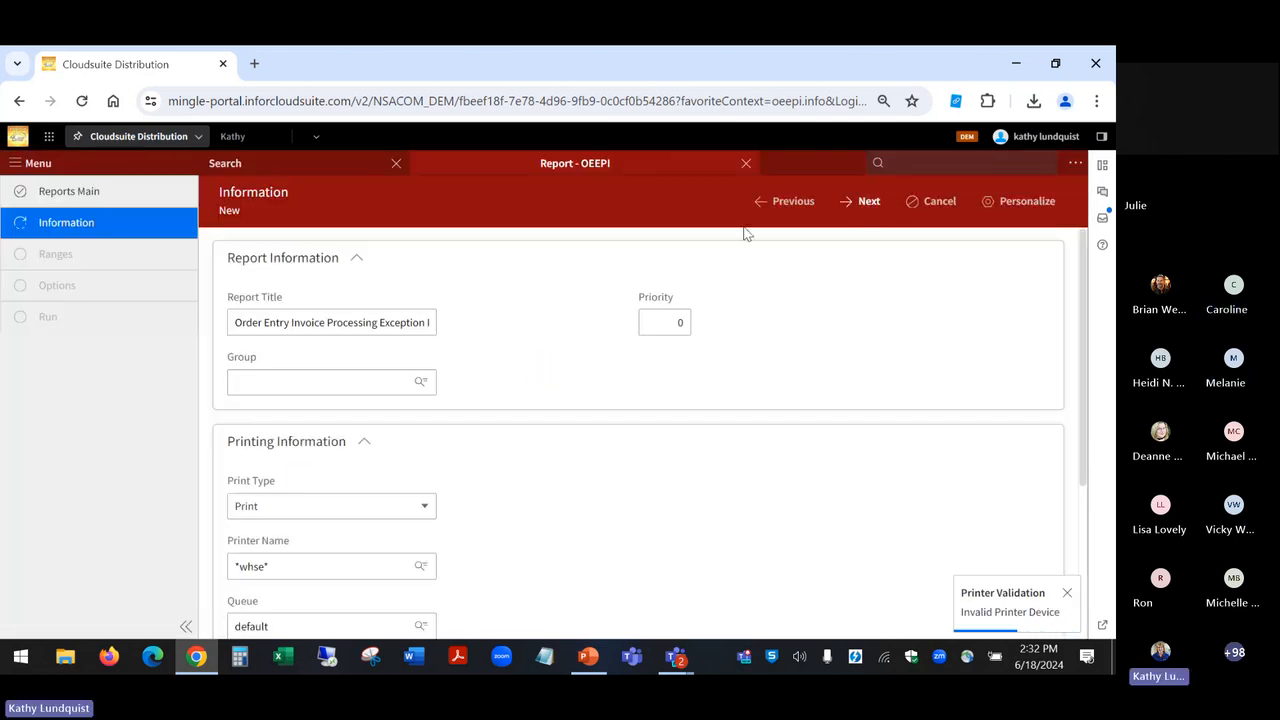
left_click(418, 507)
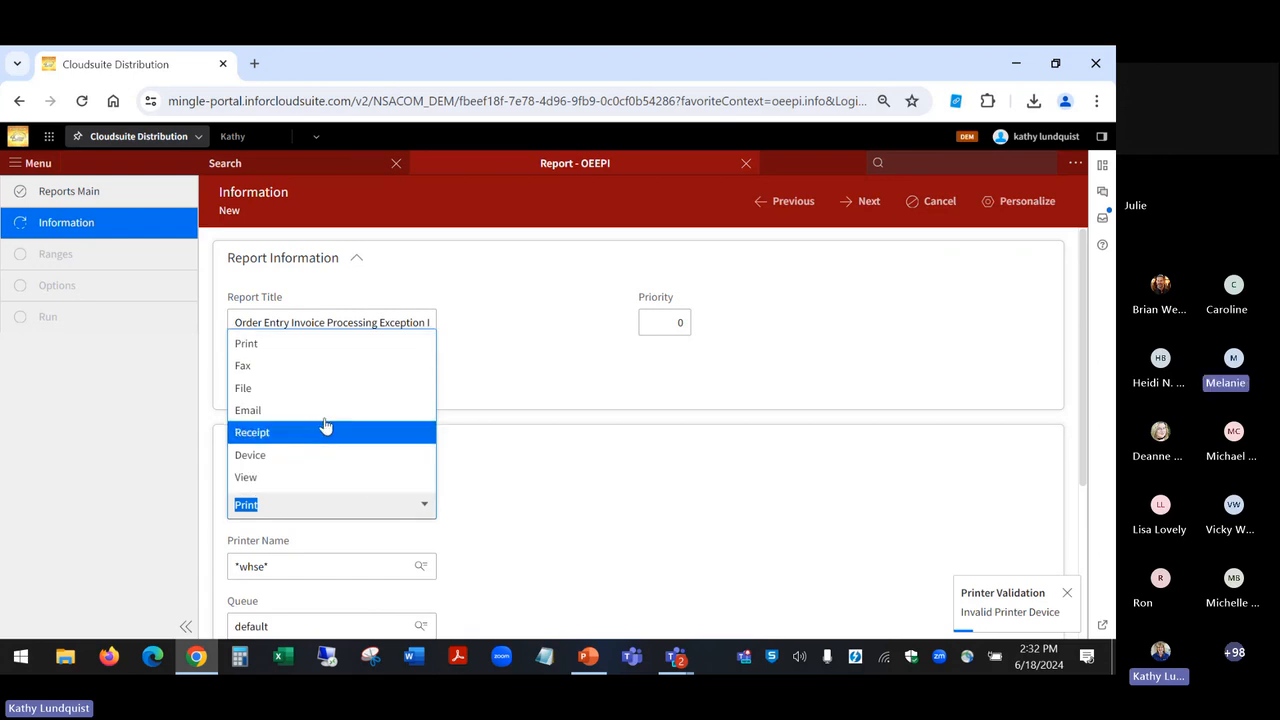
left_click(312, 477)
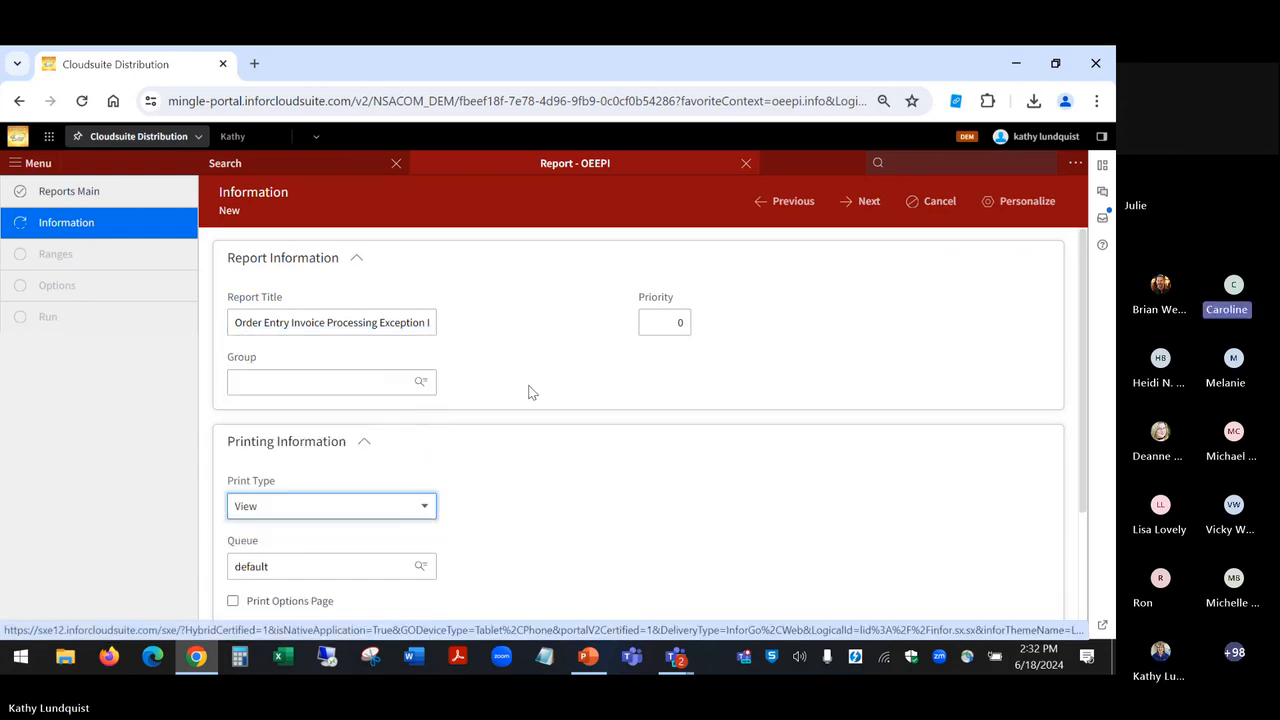
Step: Go to the OEEPI report's Ranges page and select the ending Ship Date field of range 7
left_click(849, 201)
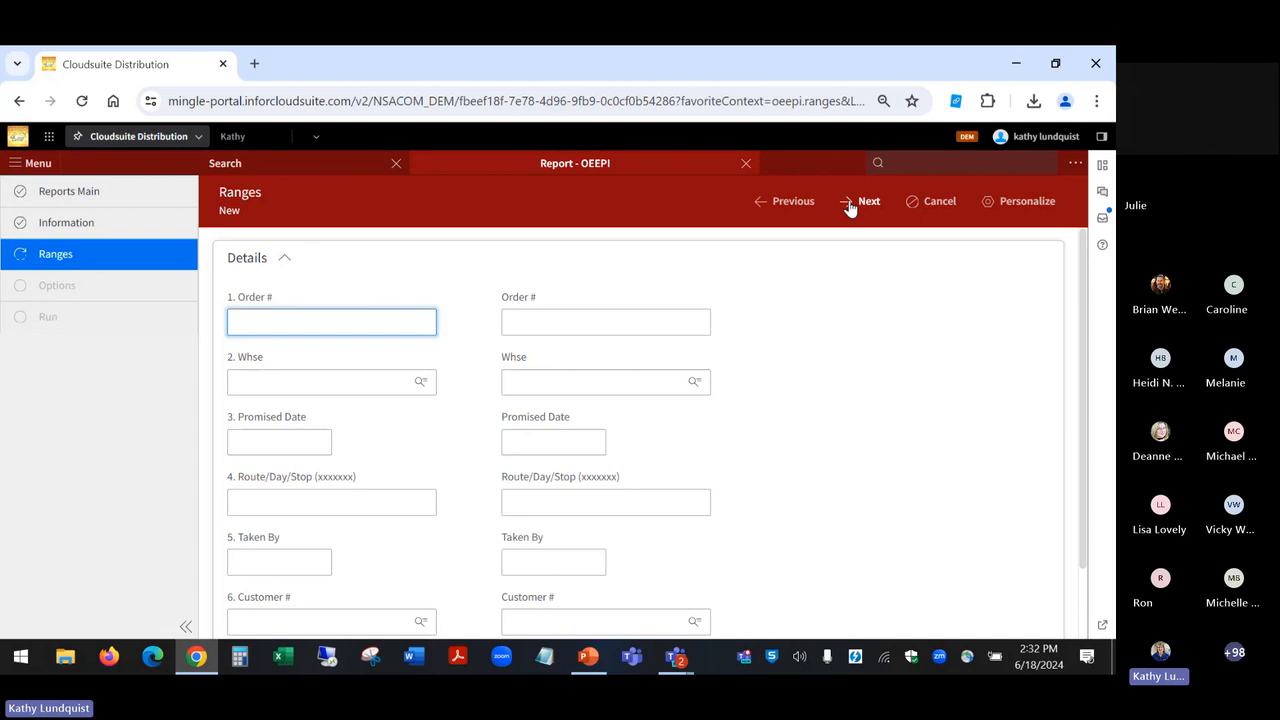
scroll(294, 460, "down", 1)
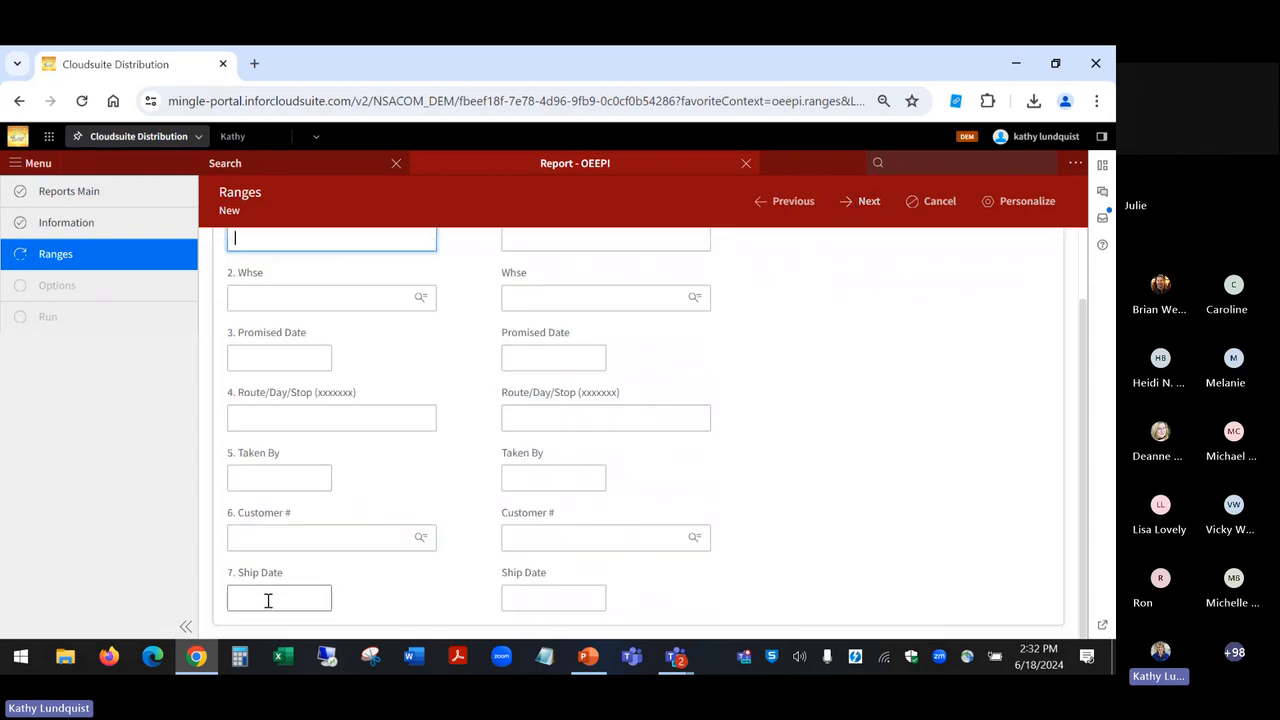
left_click(508, 598)
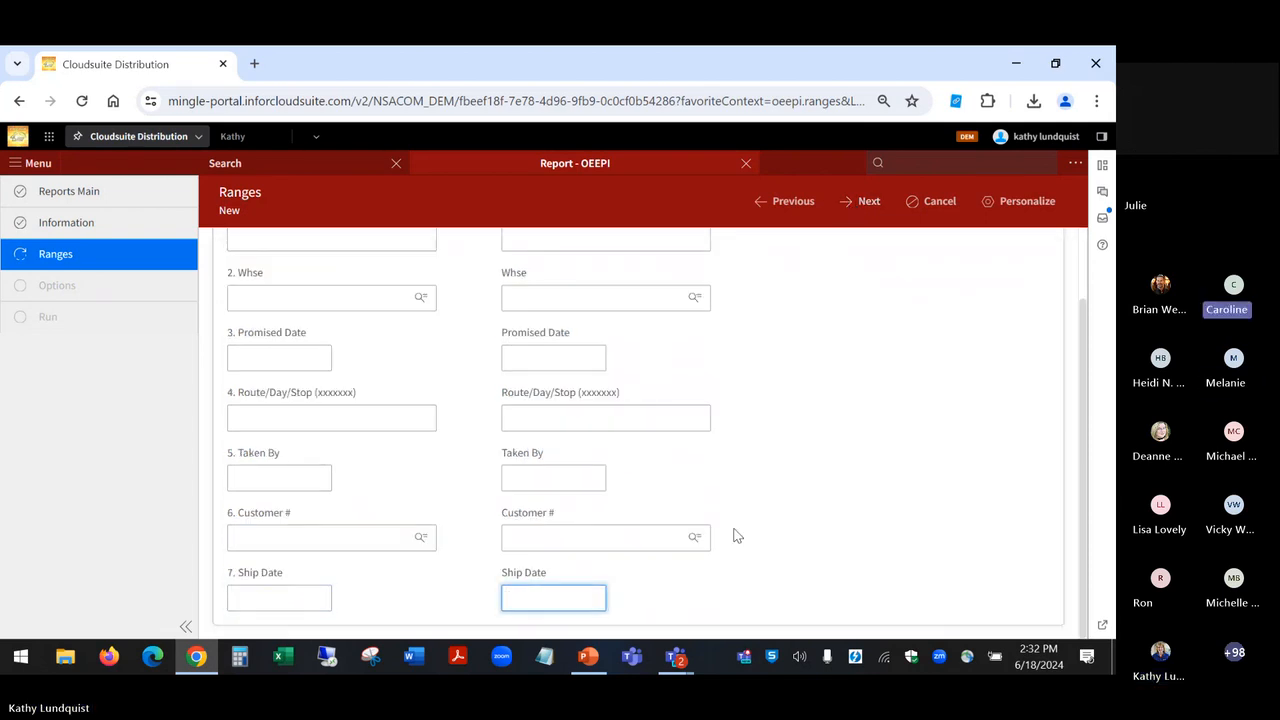
Step: View the order list behind the "Enter a List of Order #'s?" option, cancel it, and go back to the report's Ranges
left_click(863, 204)
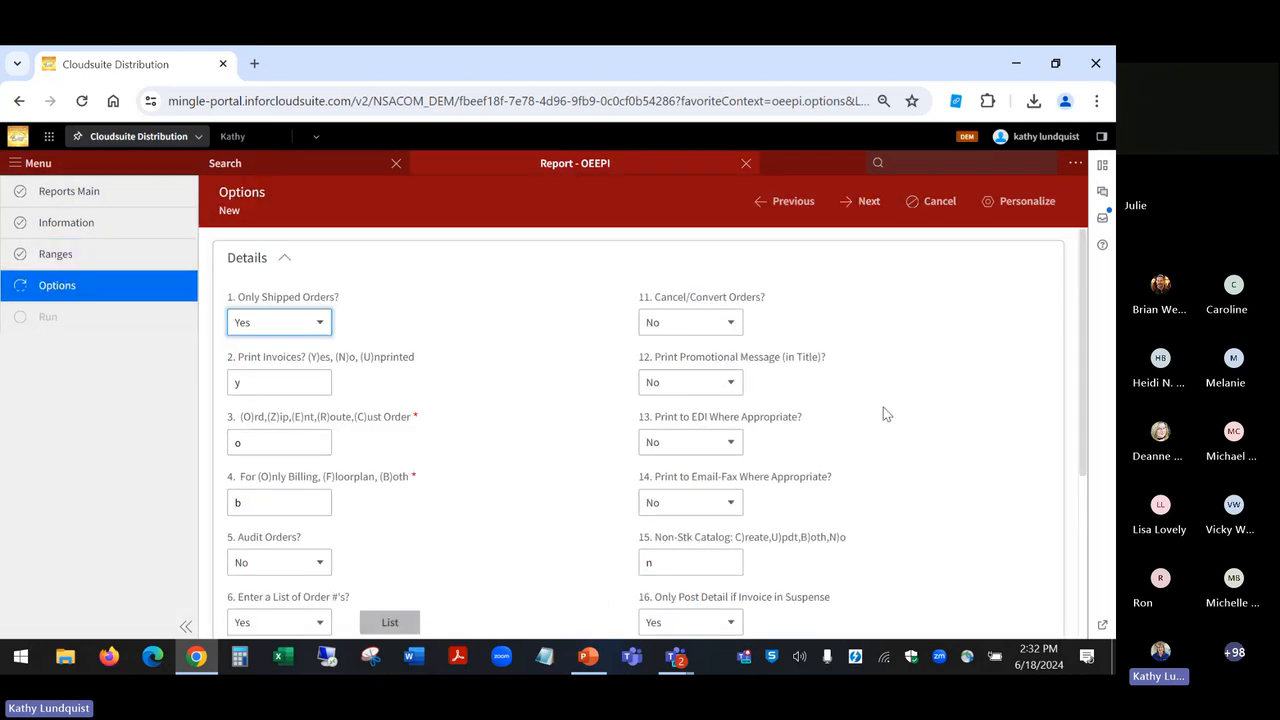
left_click(391, 623)
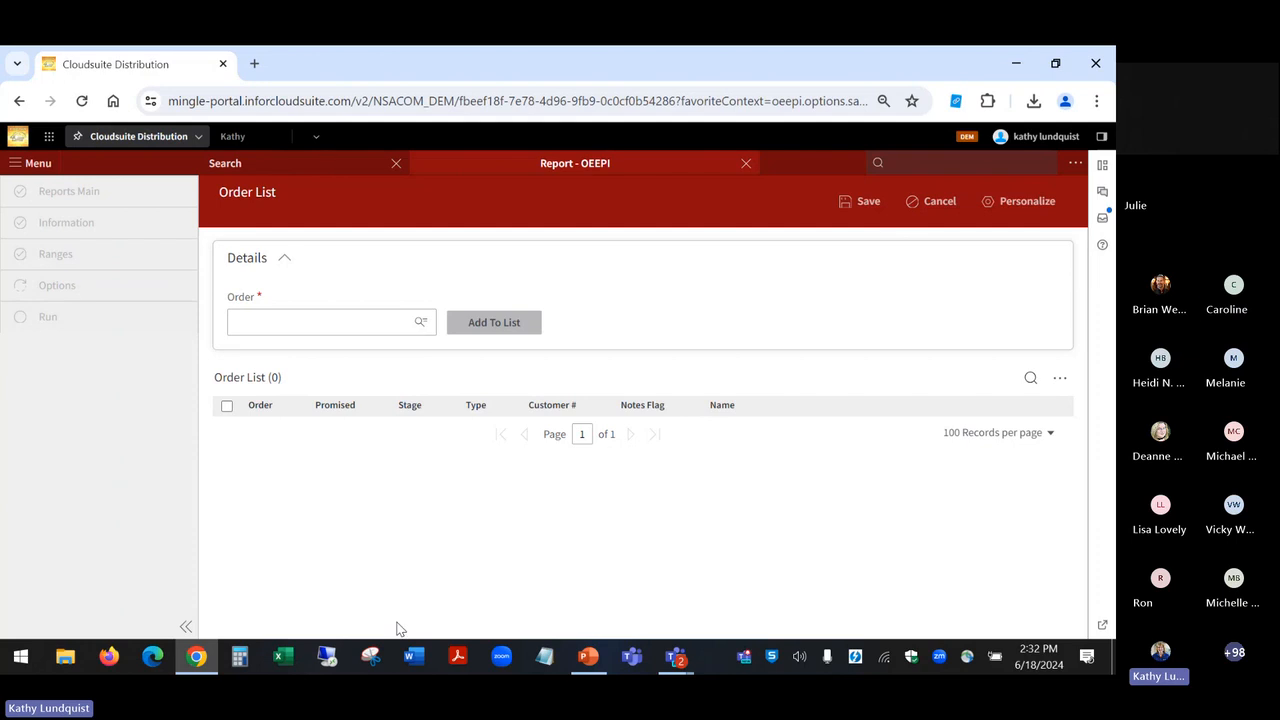
left_click(929, 204)
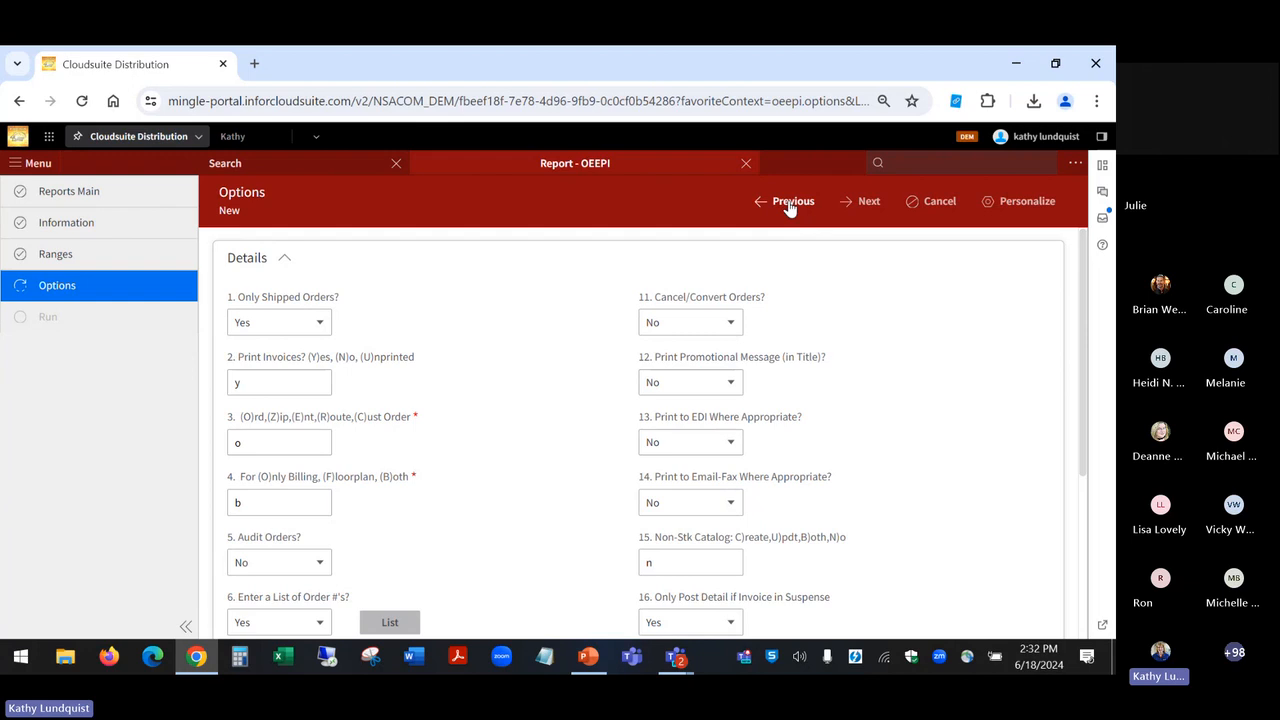
left_click(385, 624)
left_click(765, 210)
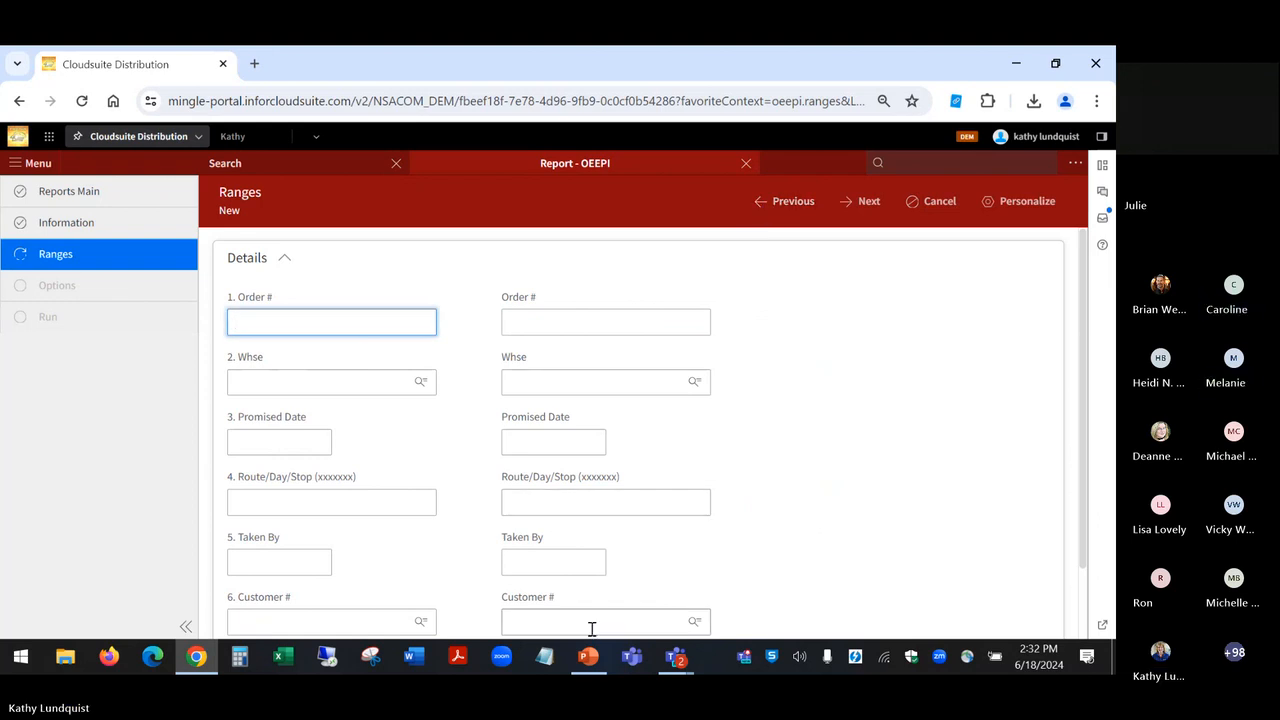
Step: Switch to the PowerPoint slide show
mouse_move(609, 653)
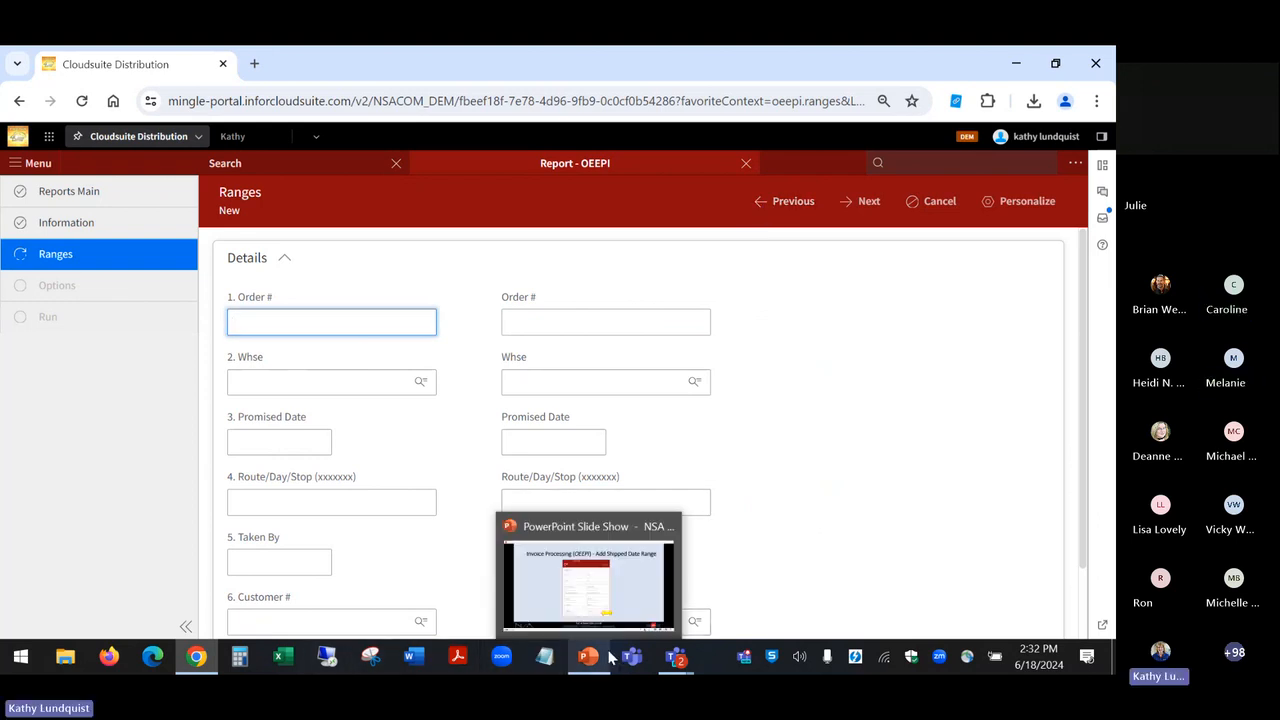
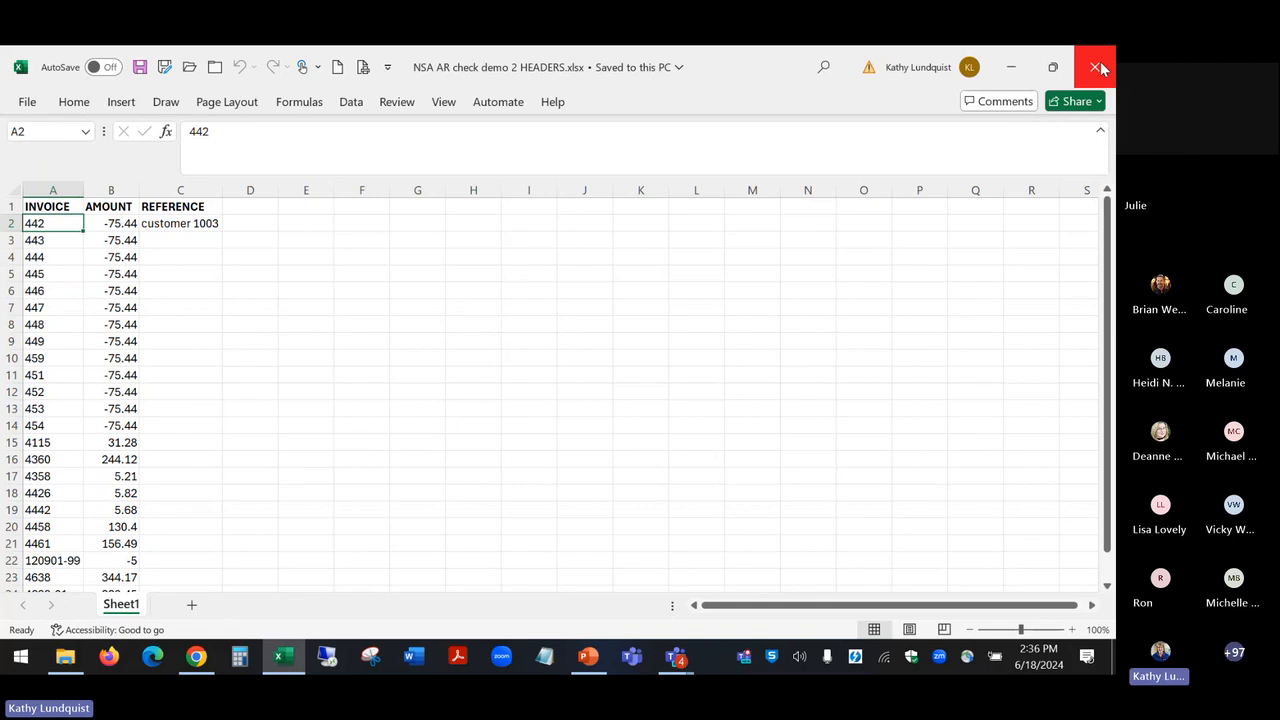
Step: Close the NSA AR check demo 2 HEADERS workbook, switch to CloudSuite Distribution in Chrome, and cancel and close the OEEPI report
left_click(1098, 67)
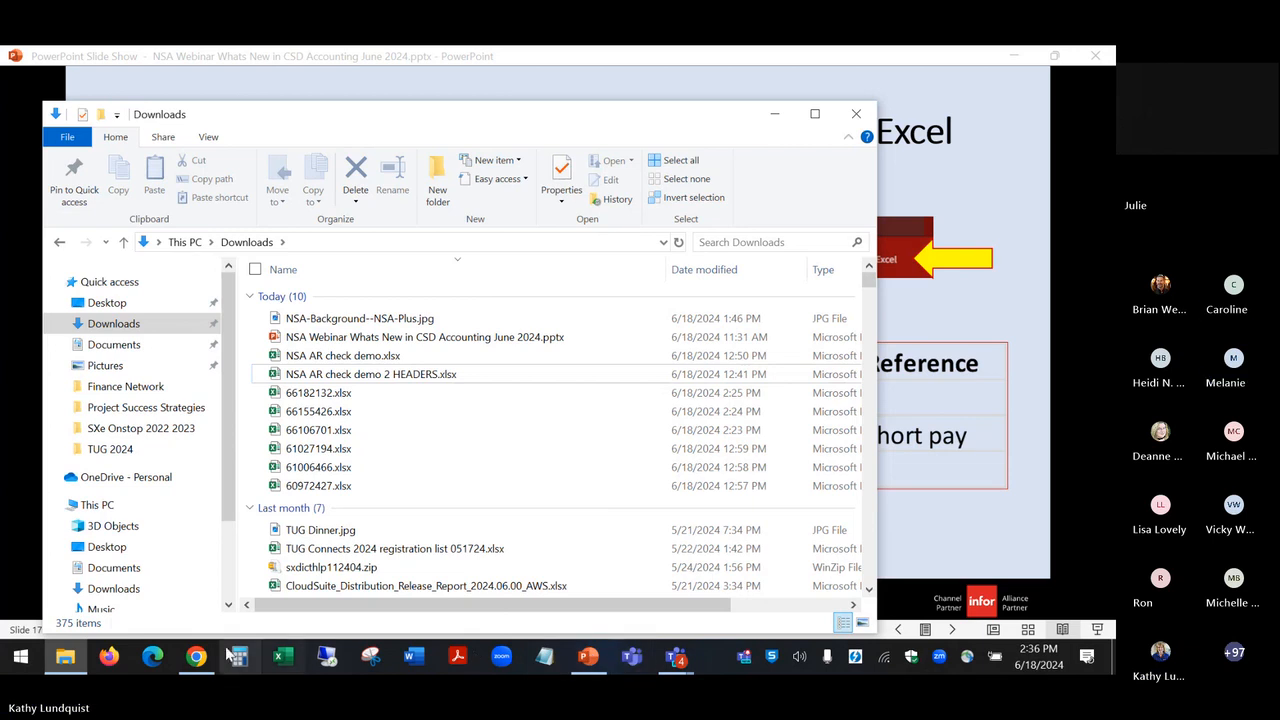
left_click(196, 656)
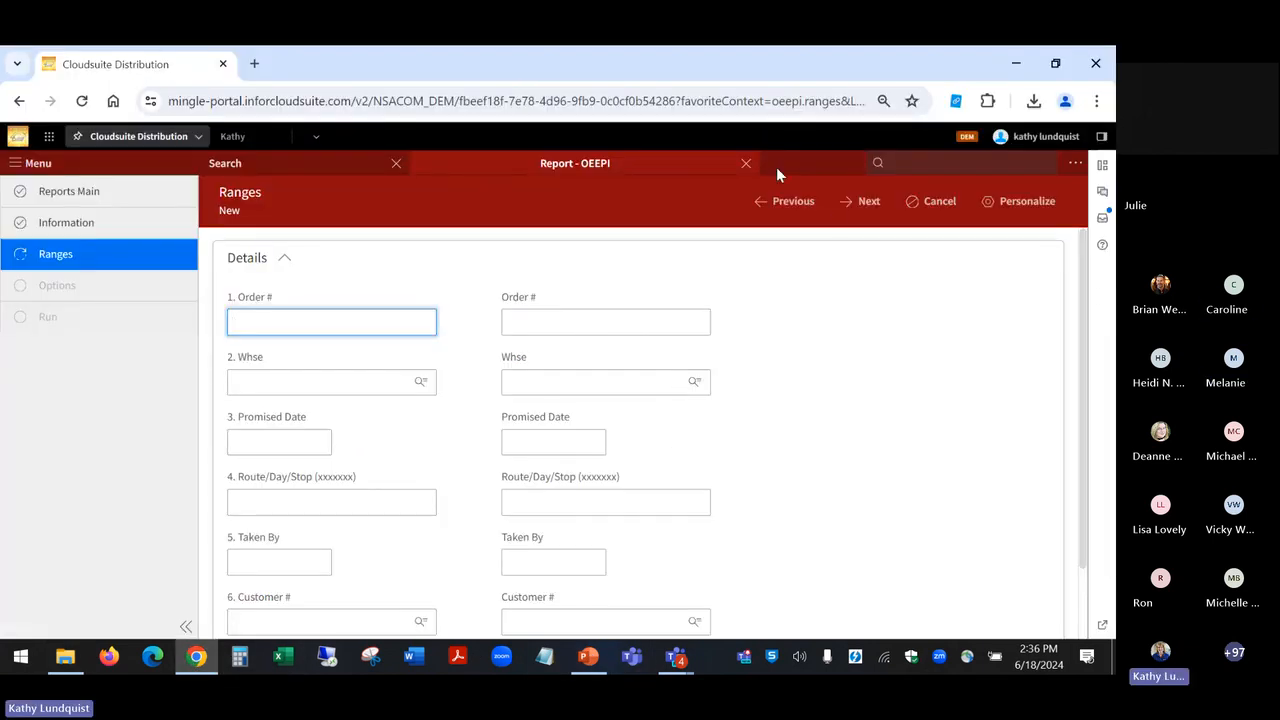
left_click(912, 207)
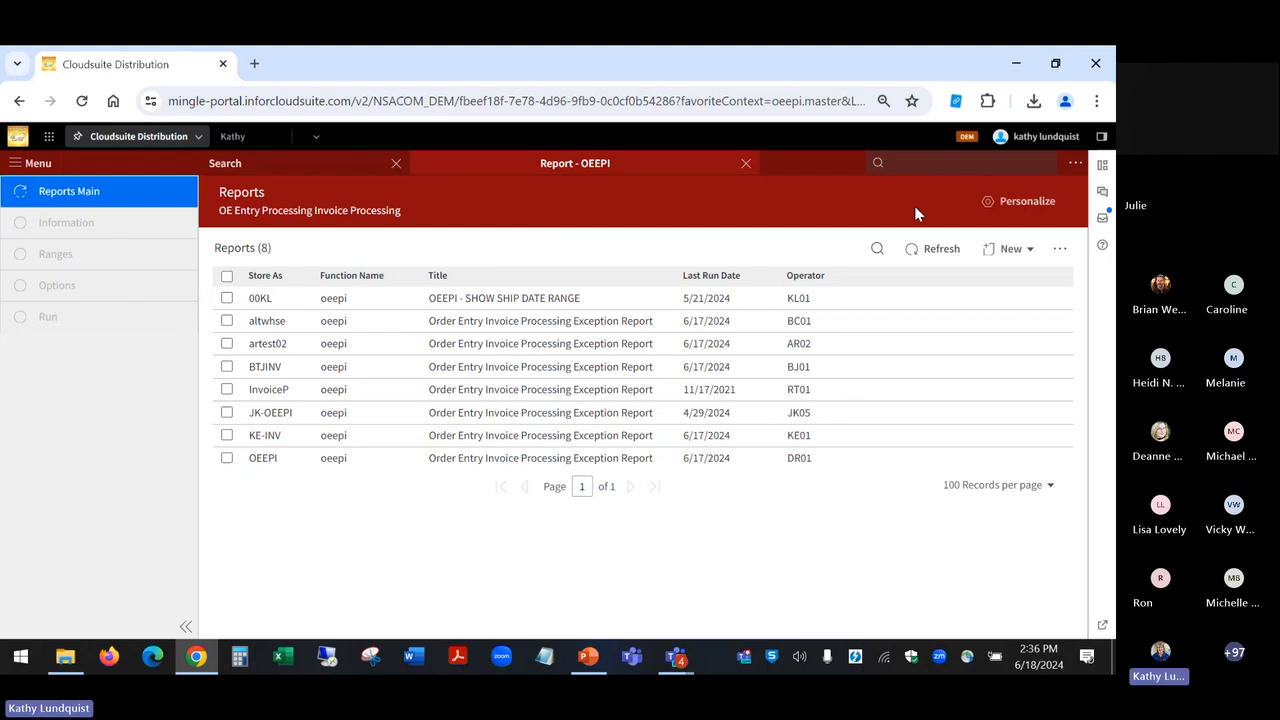
left_click(746, 163)
Step: Find the arece function and open Cash Receipt Entry ready for a new payment
left_click(923, 165)
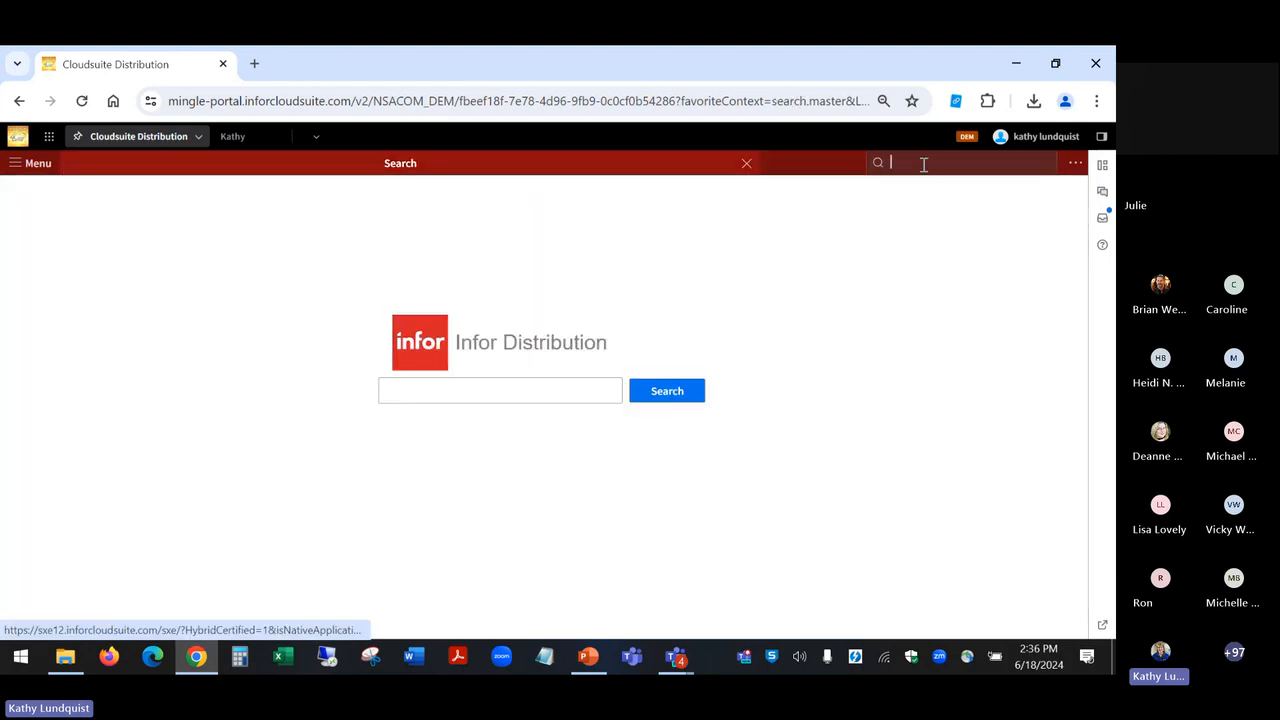
type("ARECE")
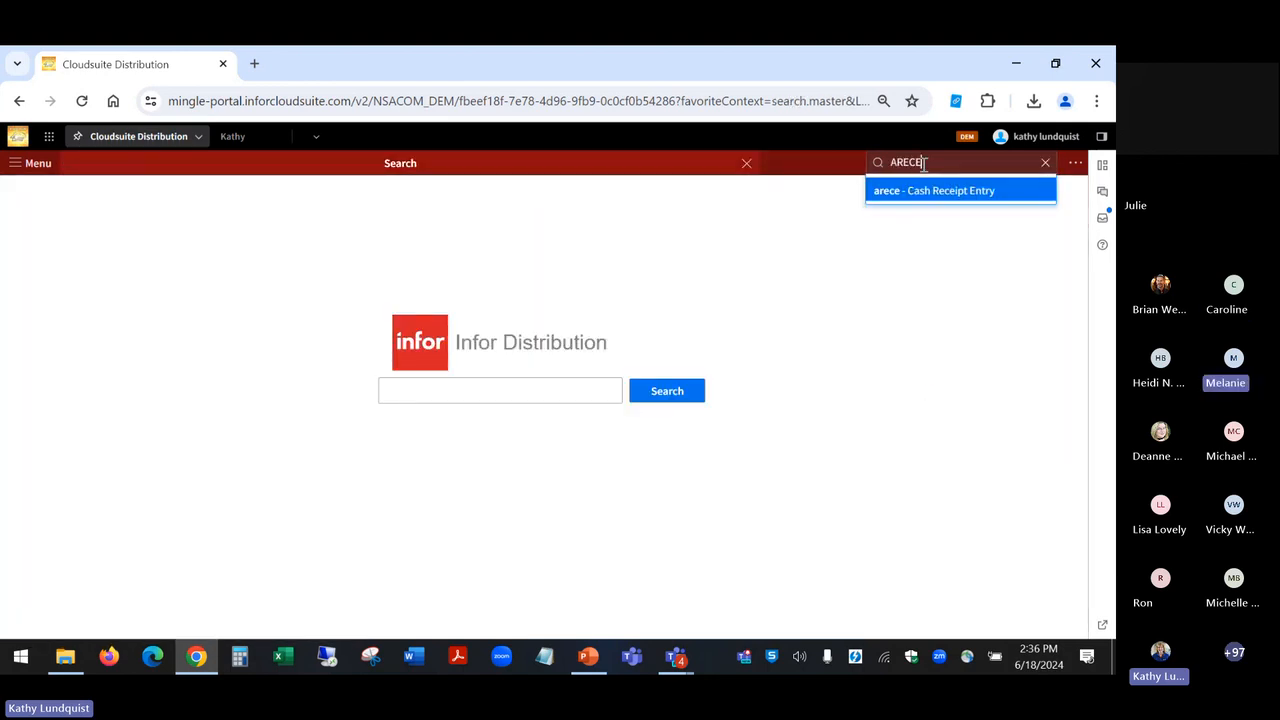
left_click(920, 194)
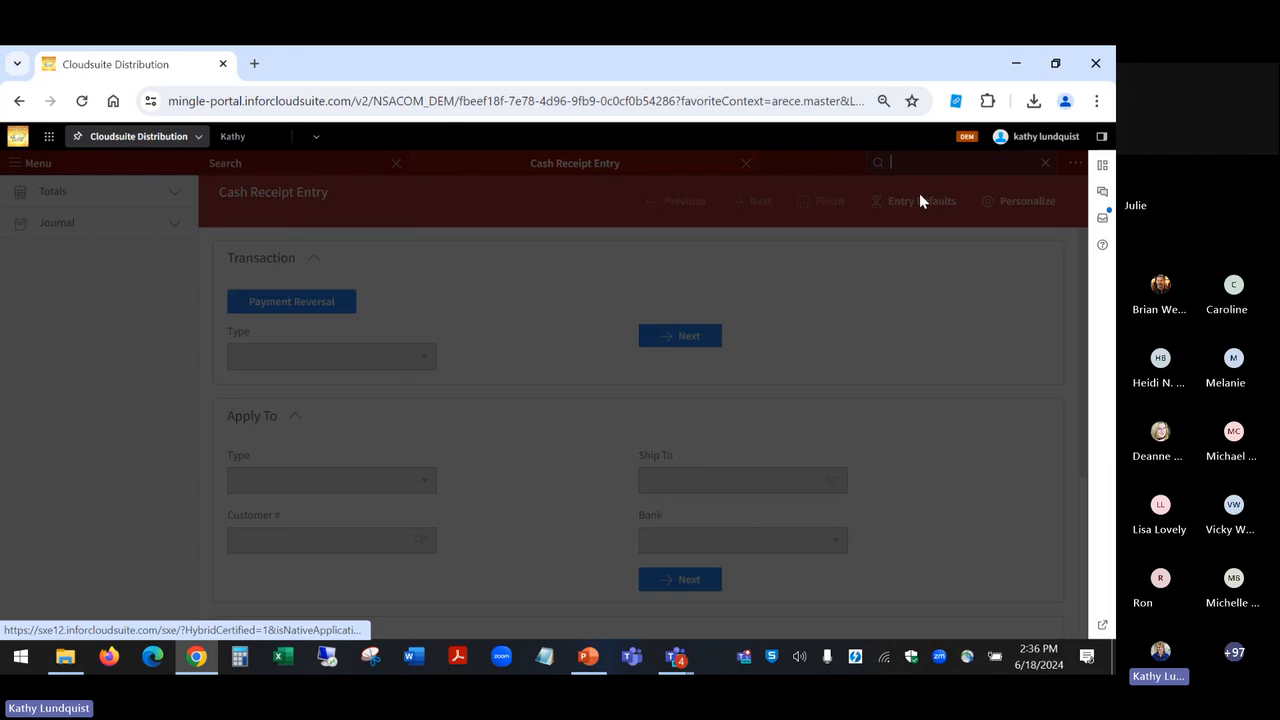
left_click(580, 580)
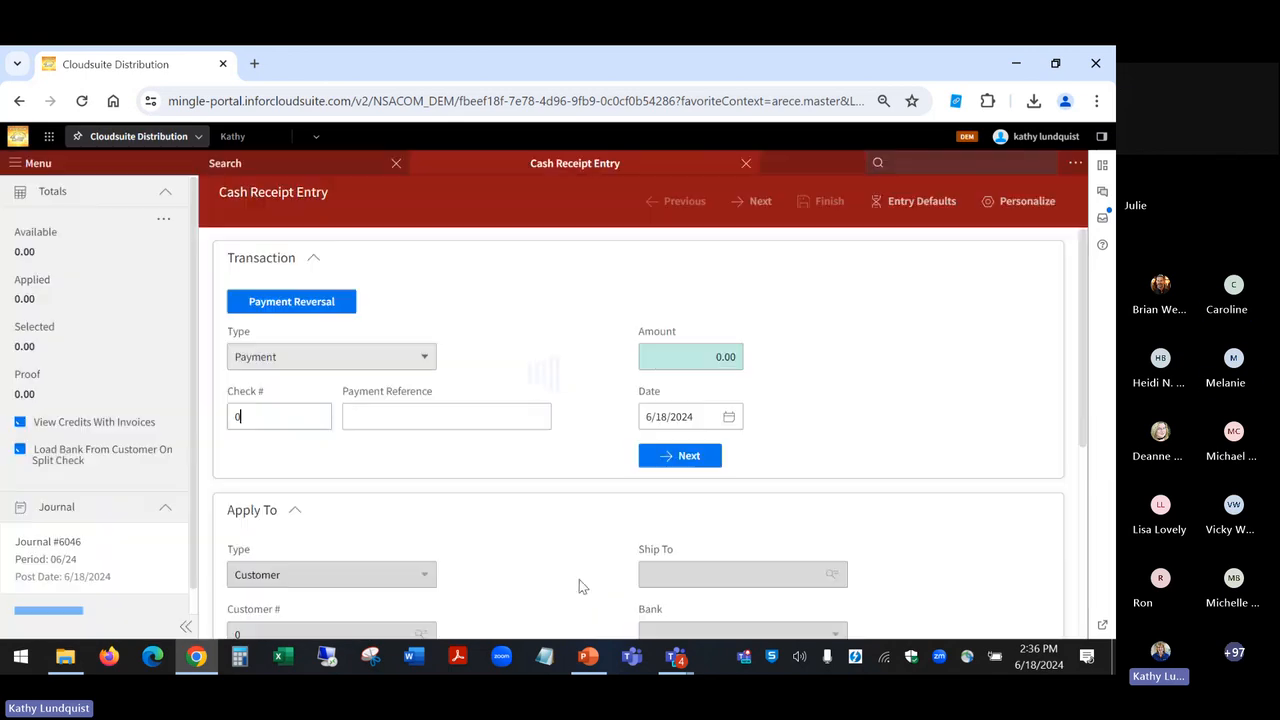
Step: Enter a payment transaction with check number 67 and an amount of 166.90, and proceed to the Apply To section
left_click_drag(265, 418, 190, 422)
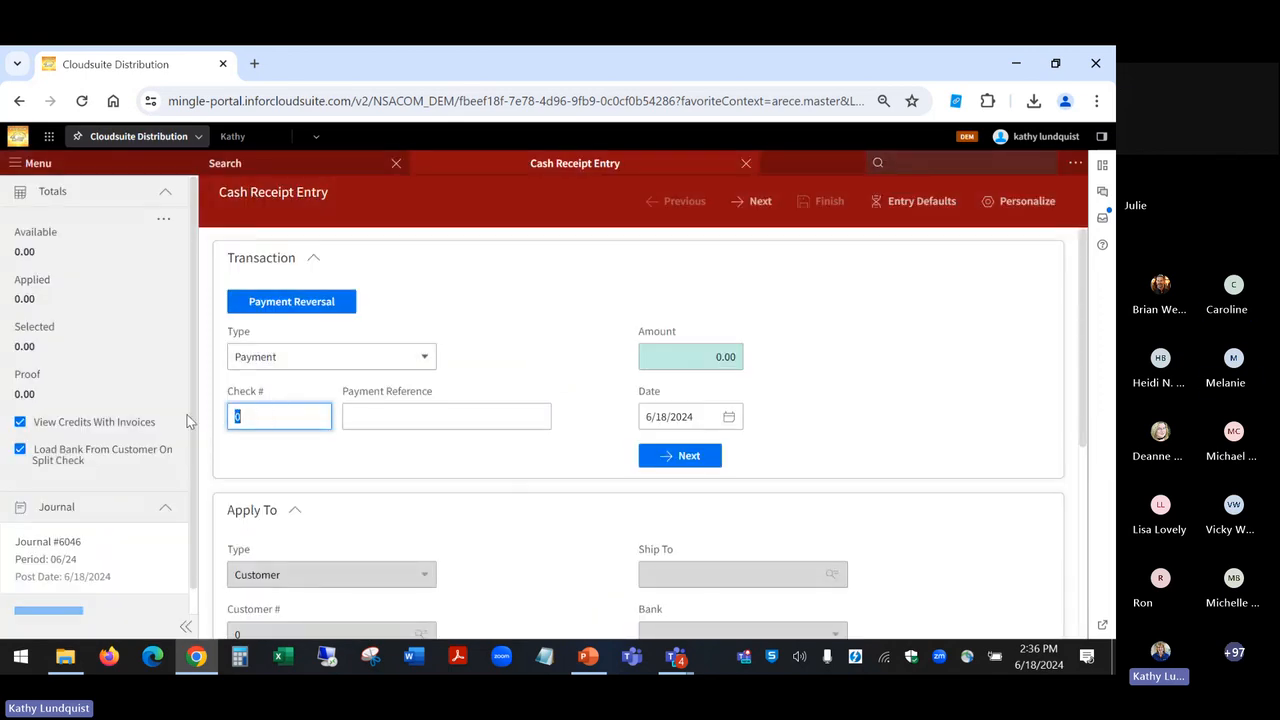
type("67")
key("Tab")
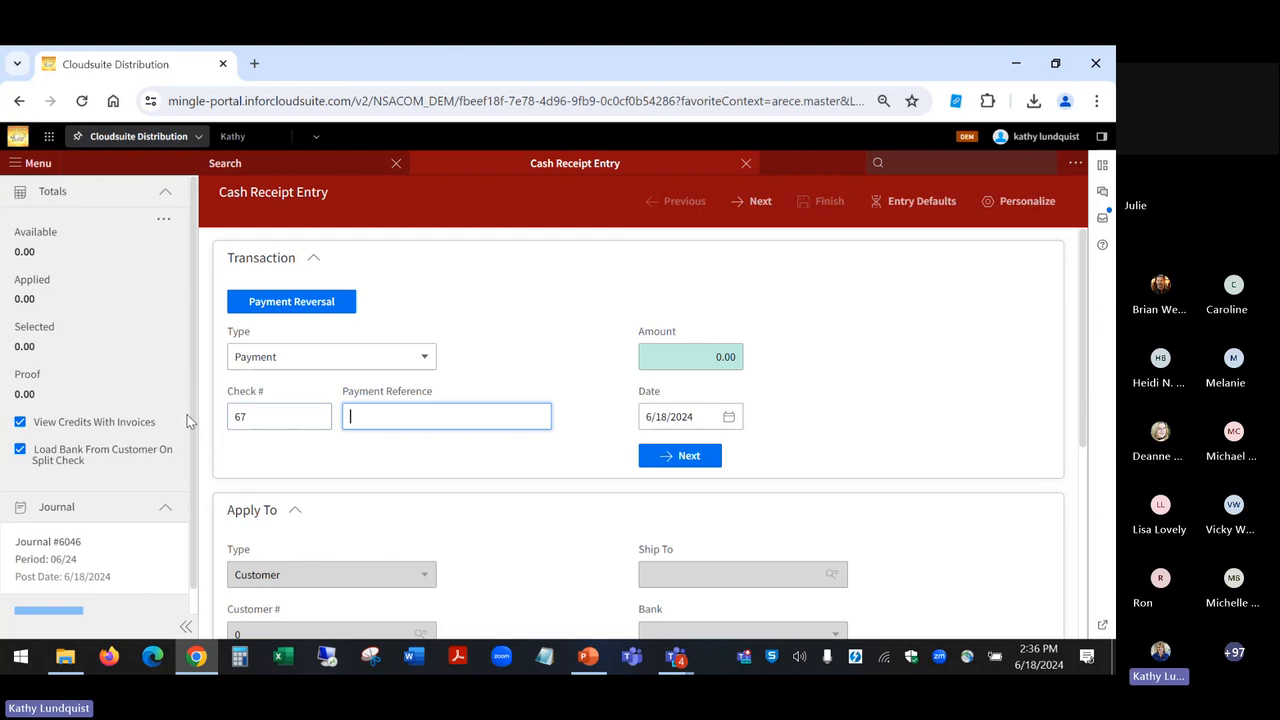
key("Tab")
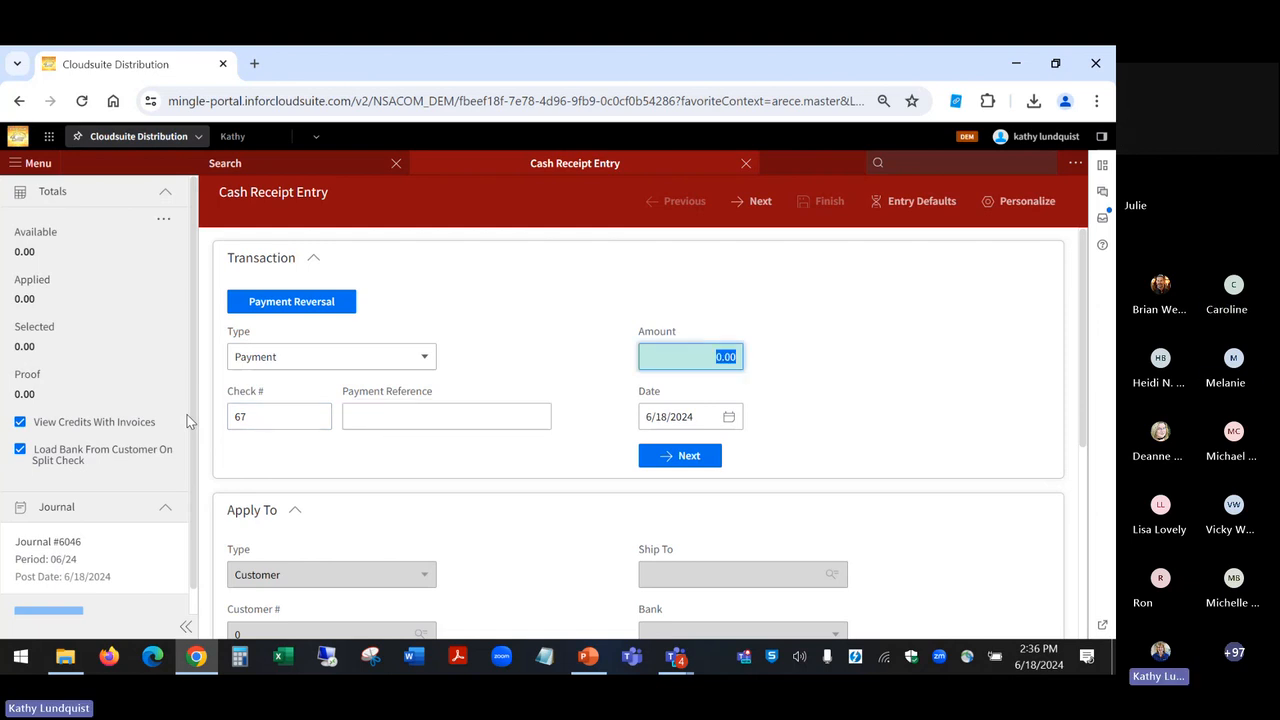
type("166.90")
left_click(686, 458)
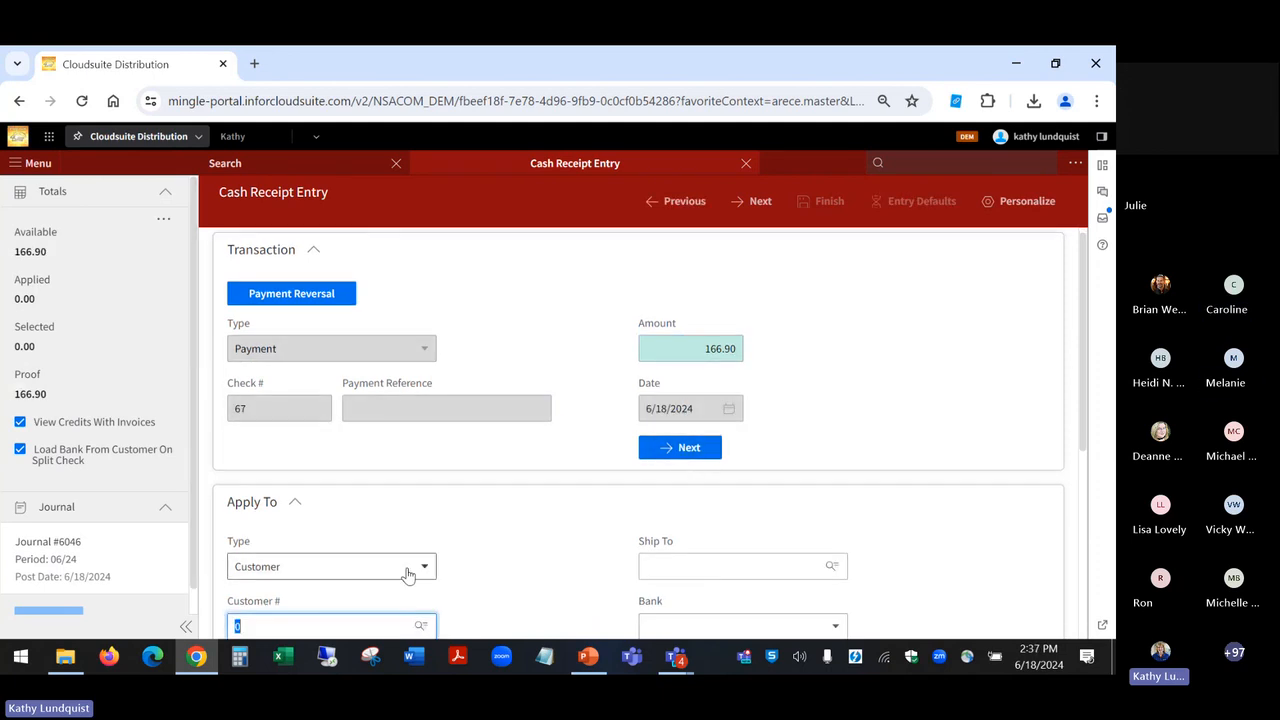
Step: Apply the payment to a customer by entering the customer number, and continue to the customer's invoices
type("1003")
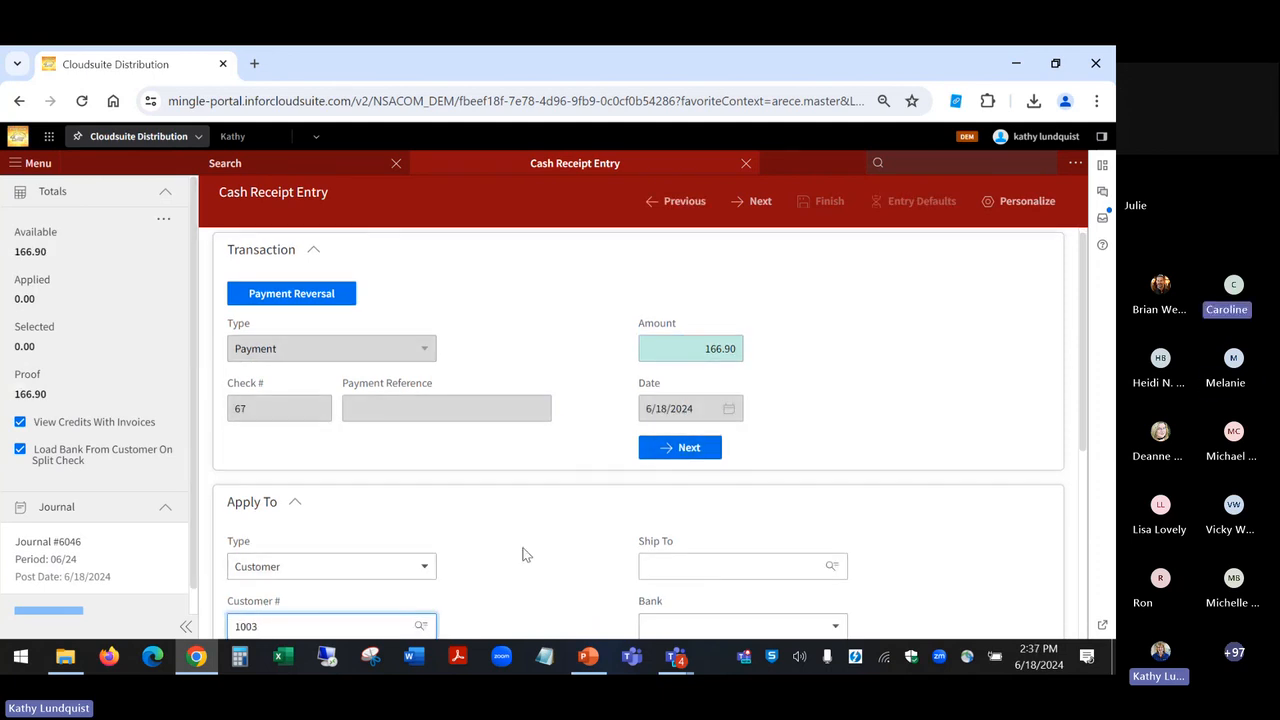
key("Tab")
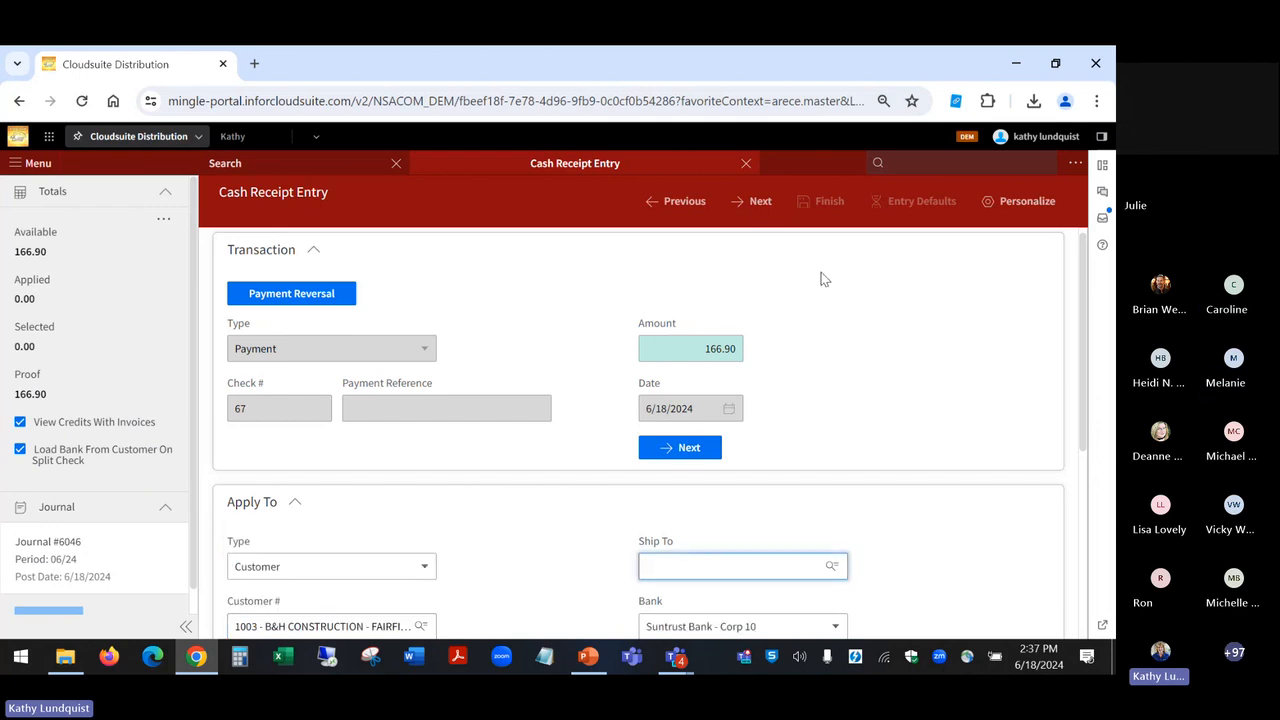
left_click(760, 203)
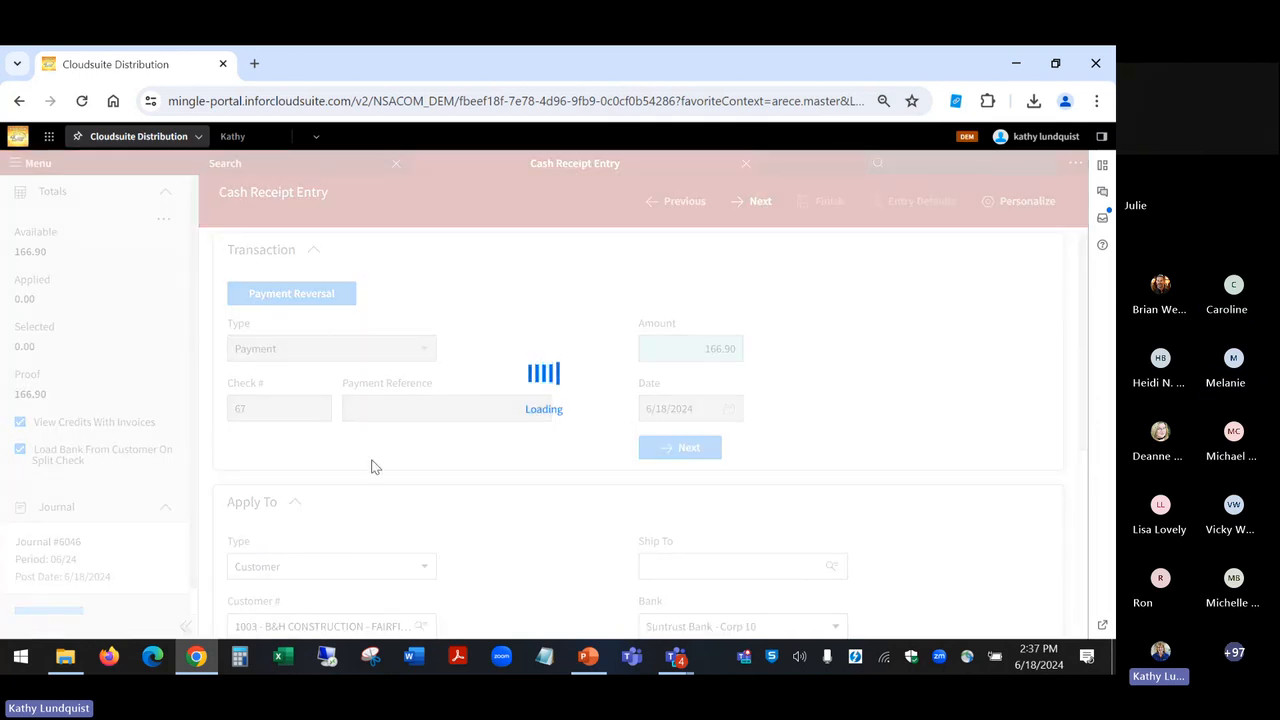
Step: Switch to File Explorer and open NSA AR check demo.xlsx from the Downloads folder
left_click(64, 657)
left_click(368, 357)
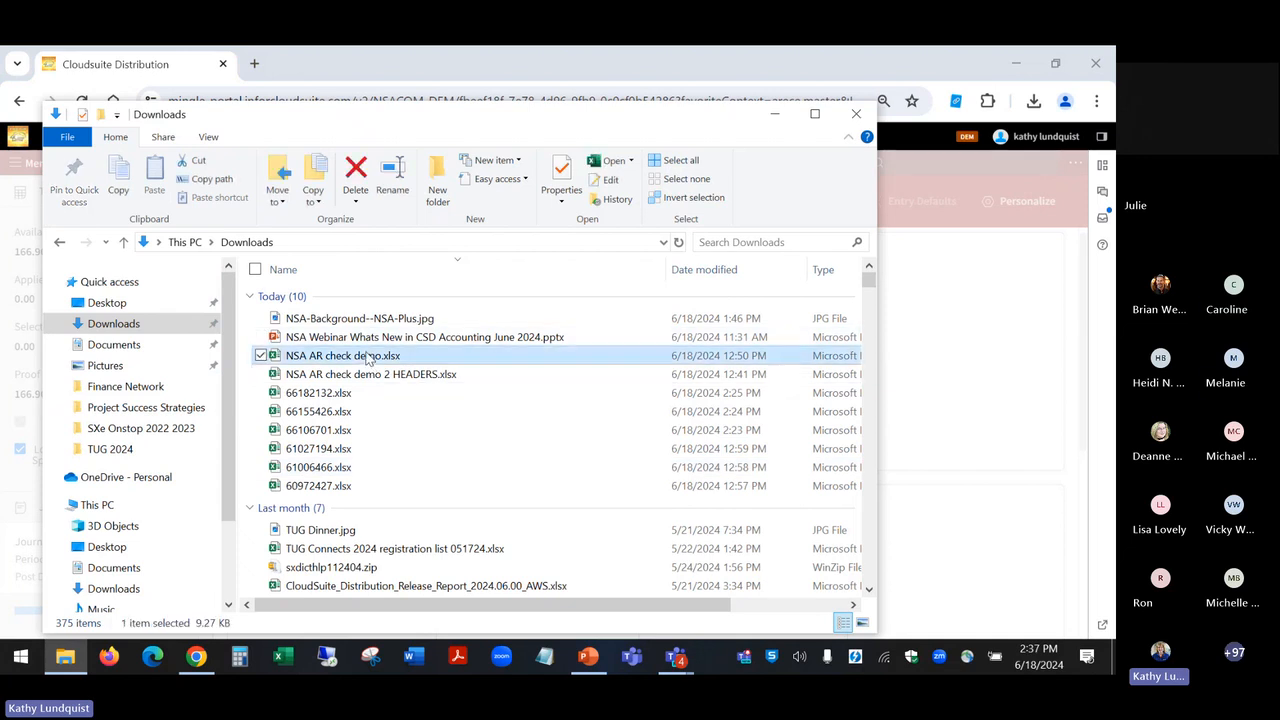
double_click(368, 357)
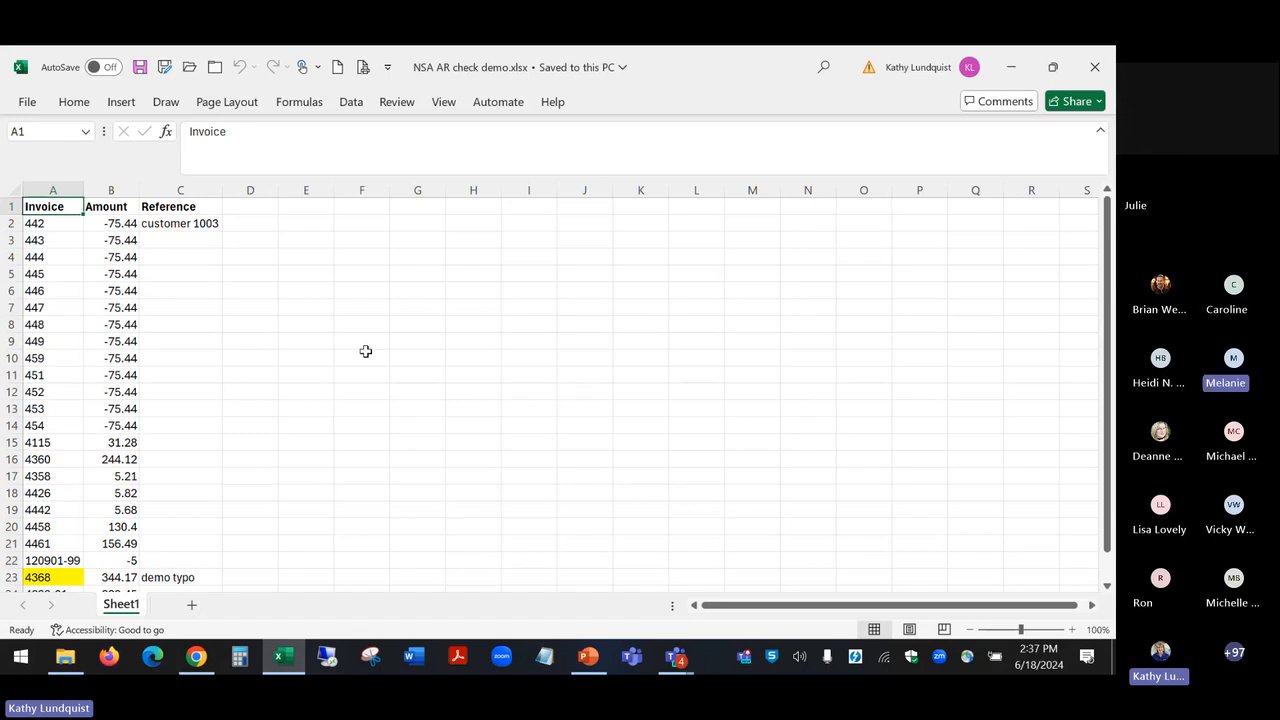
Step: Examine the workbook's negative and positive amounts and the highlighted "demo typo" row, minimize it, and close the Downloads window
left_click_drag(114, 222, 117, 492)
left_click(120, 442)
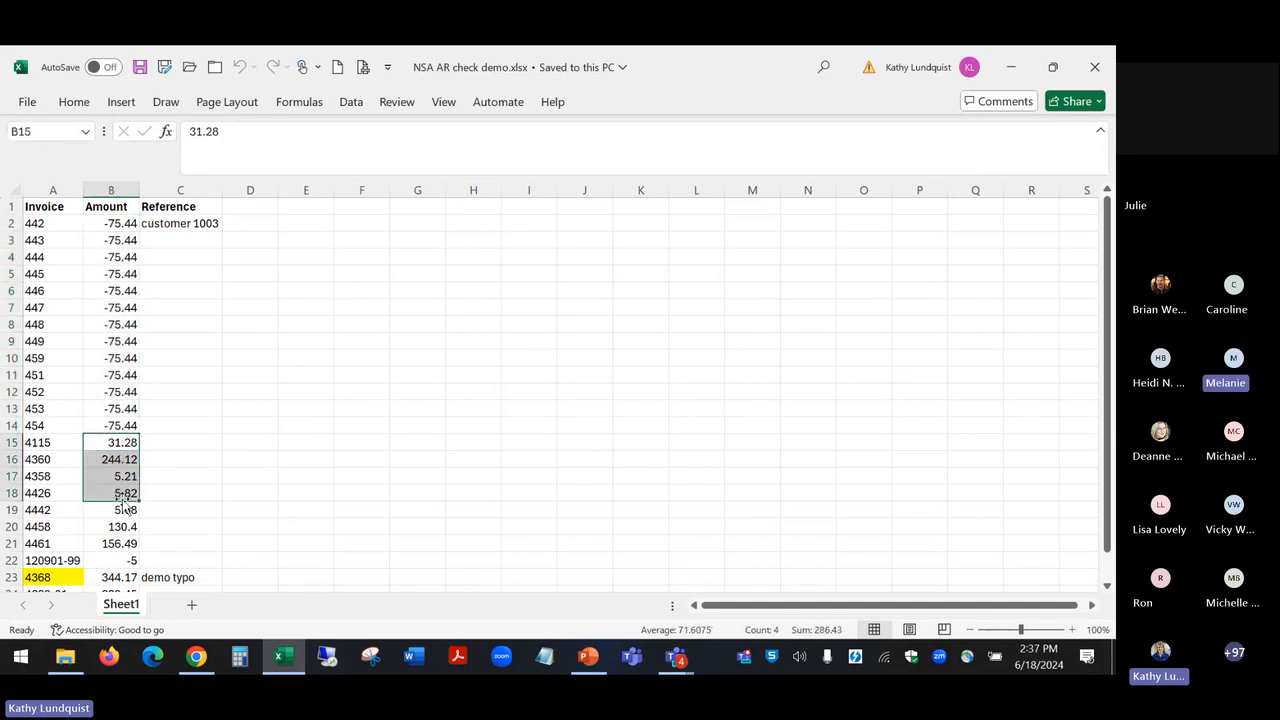
left_click(70, 576)
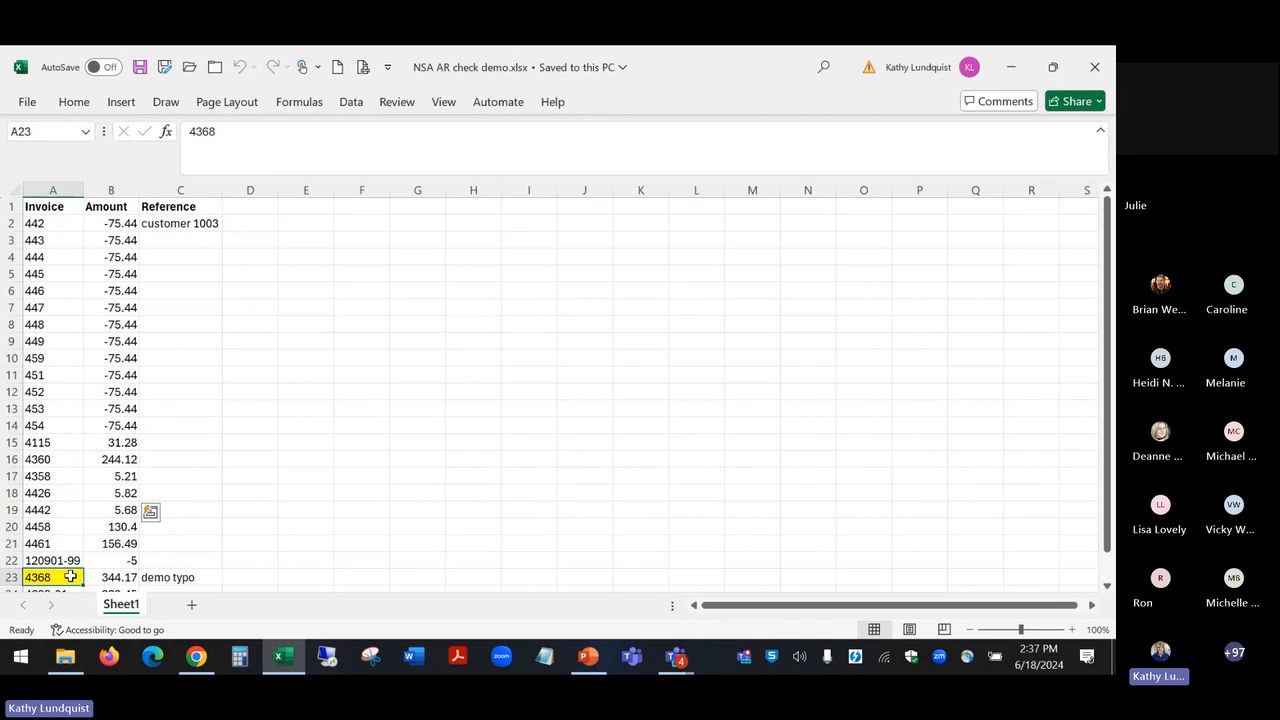
left_click(168, 576)
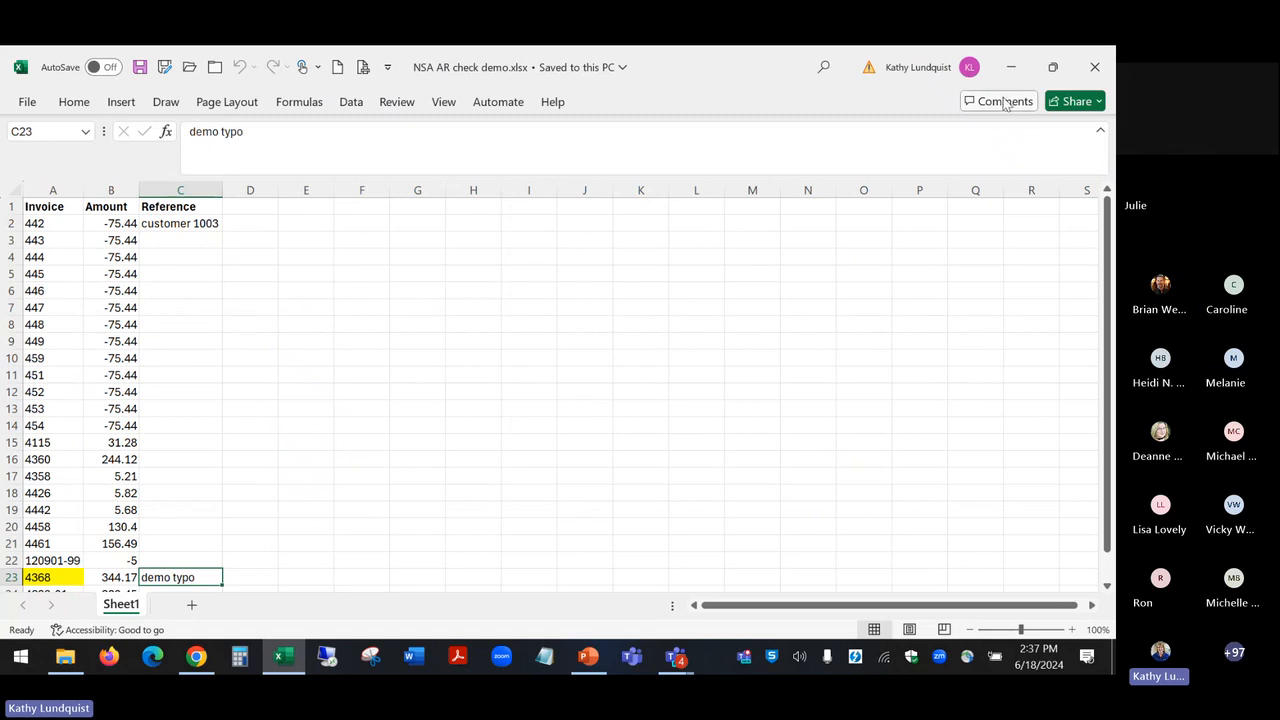
left_click(1010, 68)
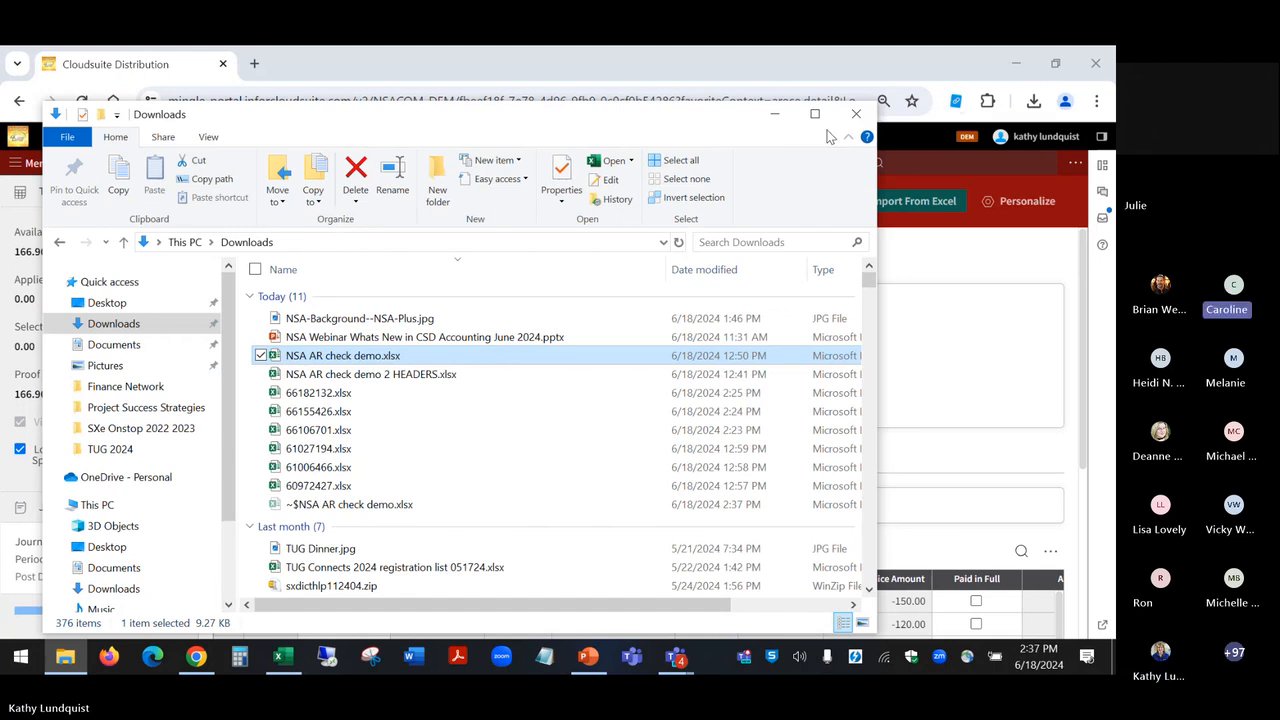
left_click(856, 117)
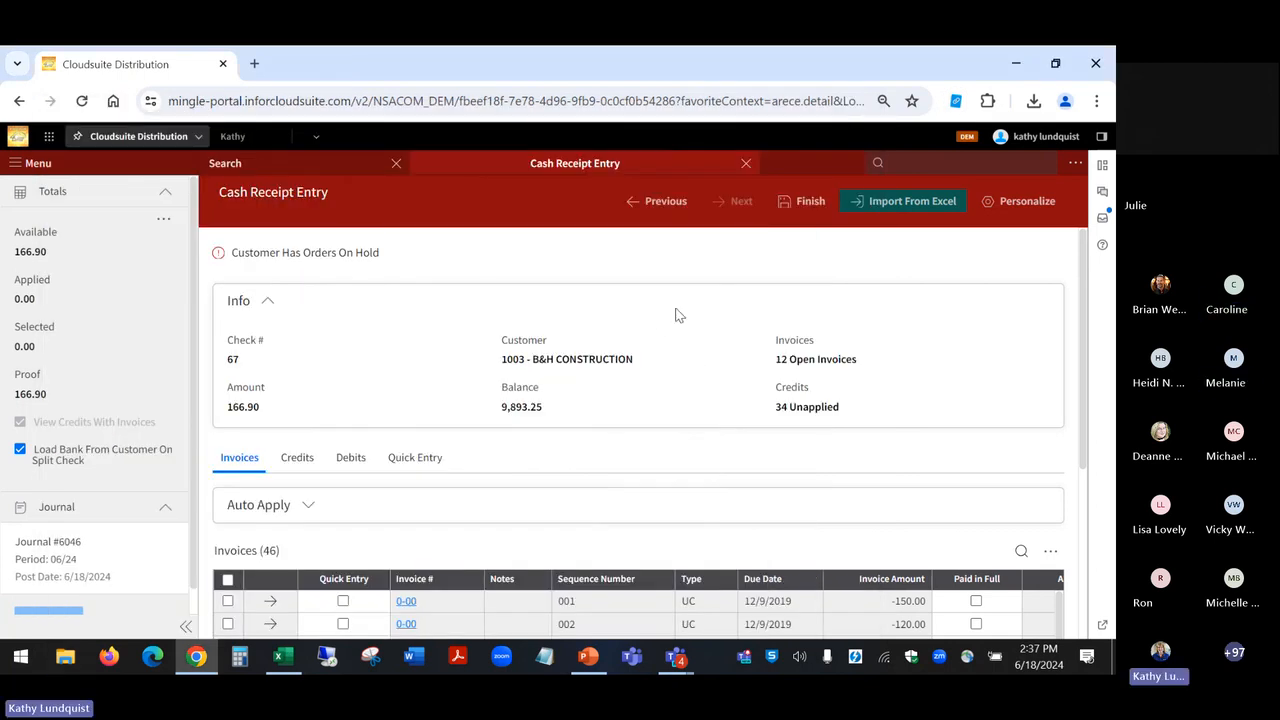
Step: Try to import NSA AR check demo 2 HEADERS.xlsx into the cash receipt, and cancel the import
left_click(901, 210)
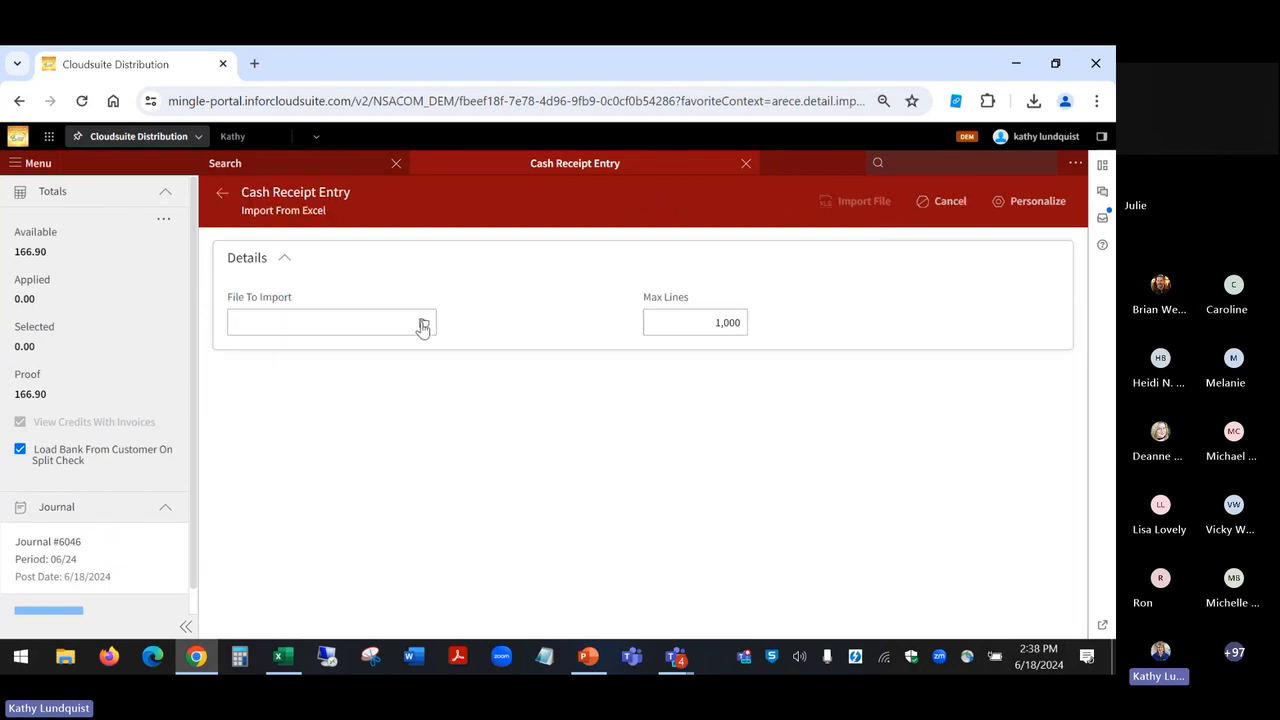
left_click(423, 326)
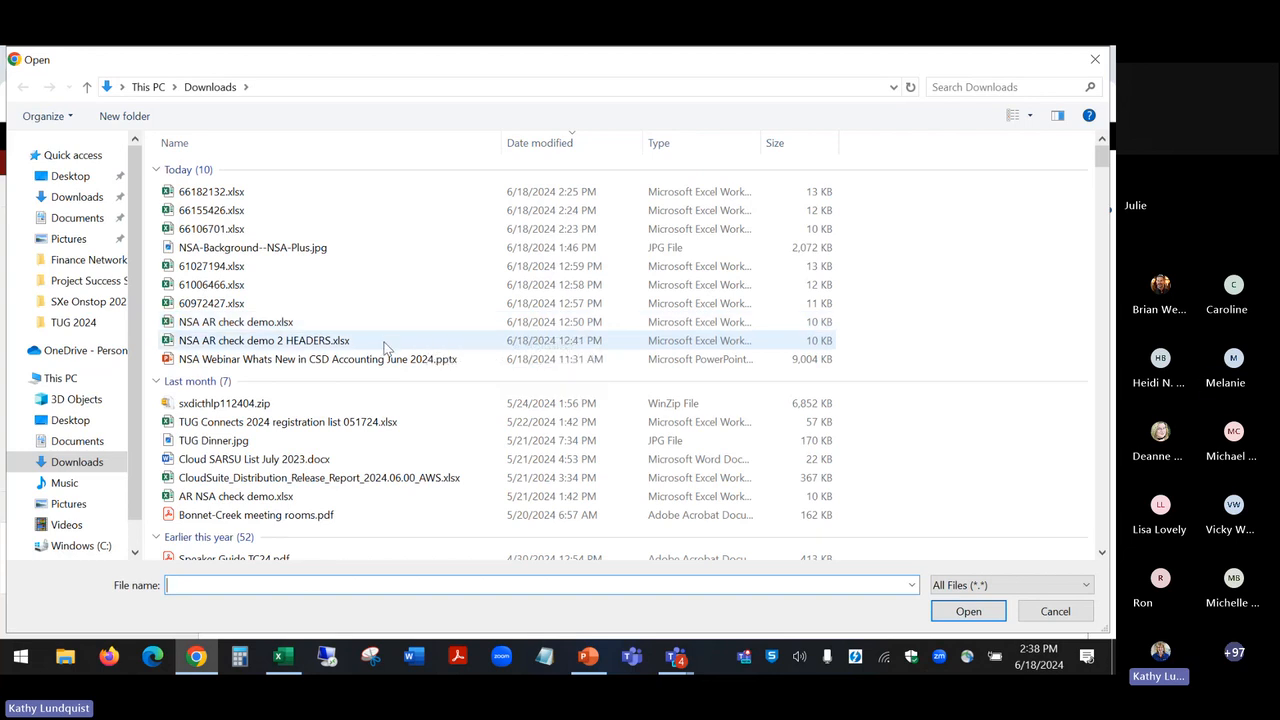
double_click(385, 345)
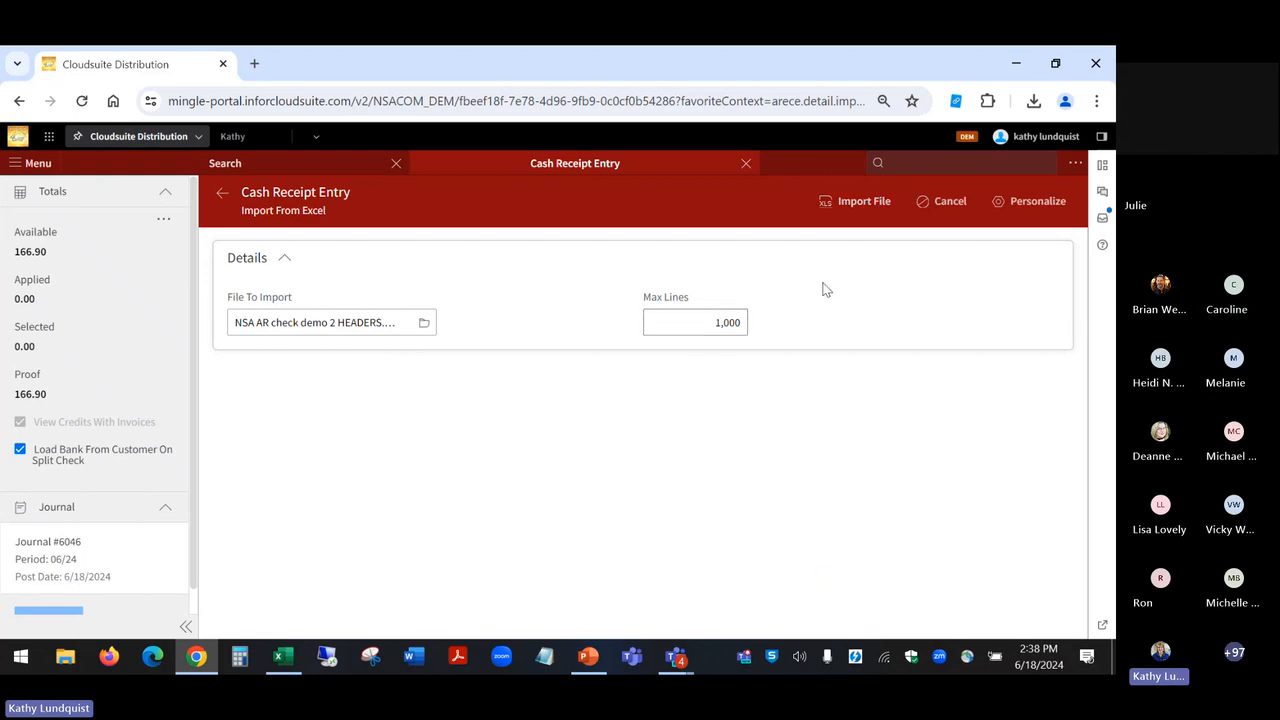
left_click(842, 204)
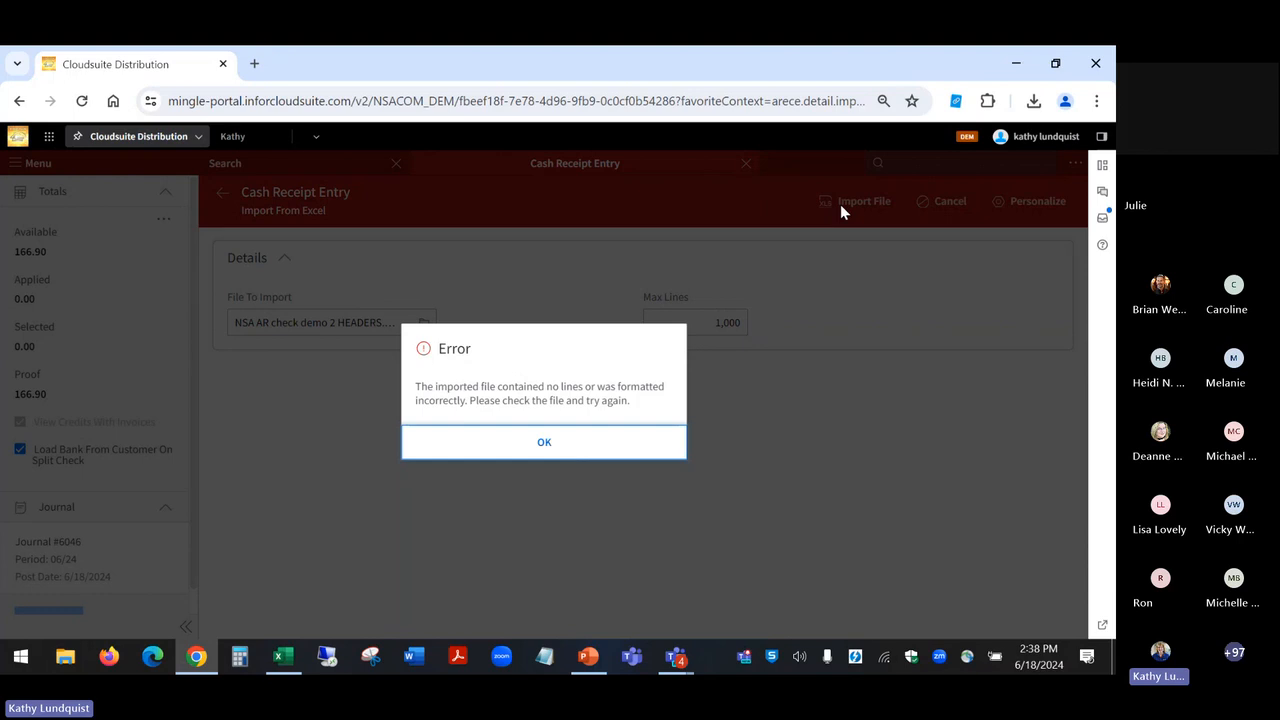
right_click(568, 440)
left_click(516, 452)
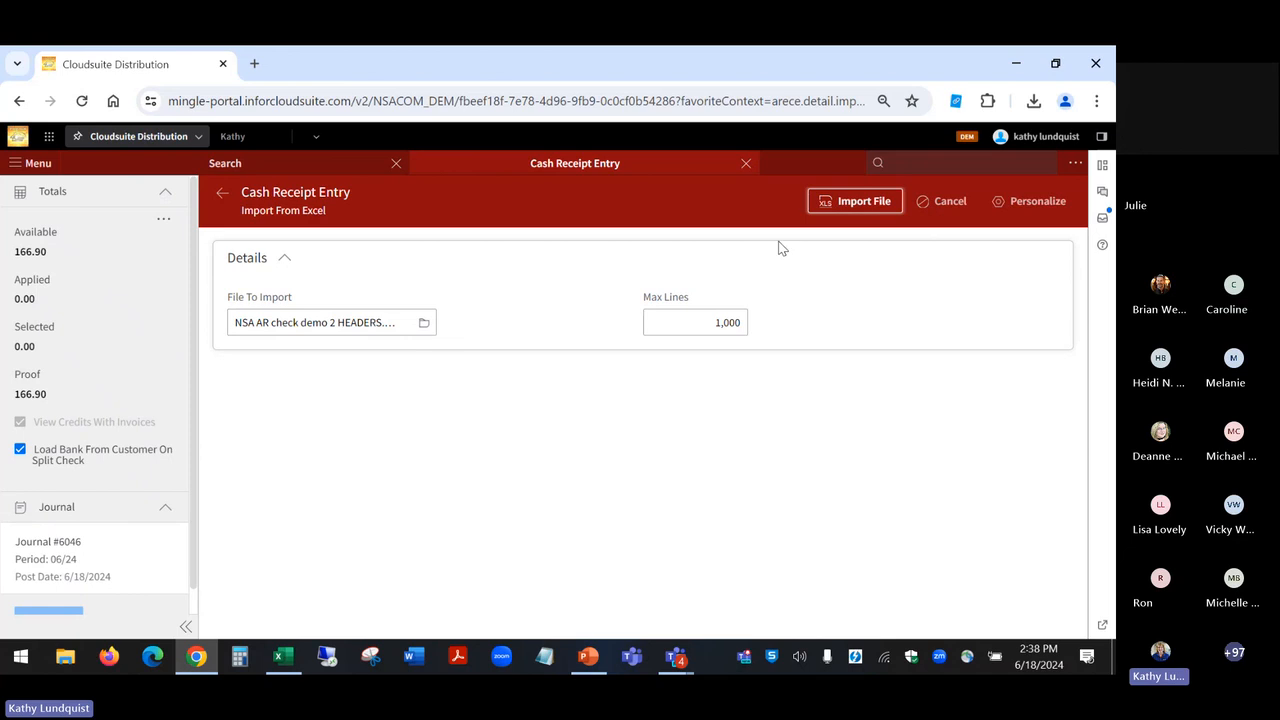
left_click(929, 203)
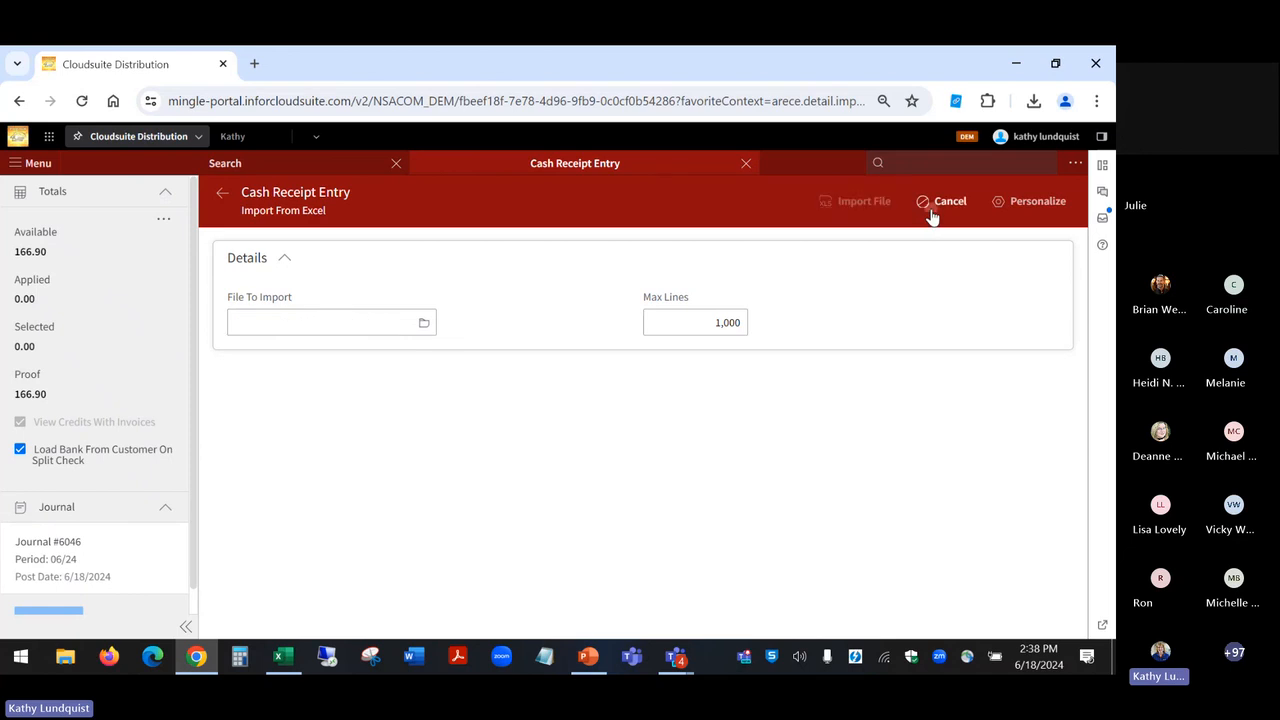
Step: Import NSA AR check demo.xlsx from the Downloads folder into the cash receipt
left_click(425, 326)
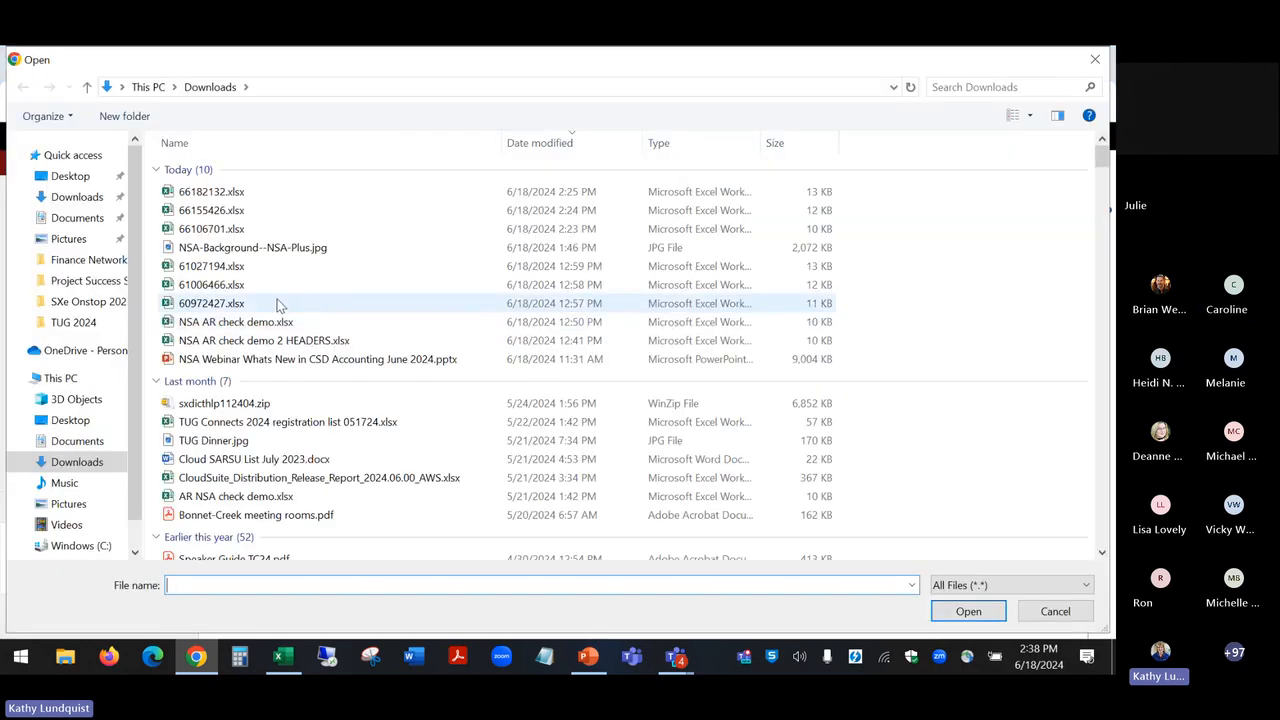
double_click(270, 325)
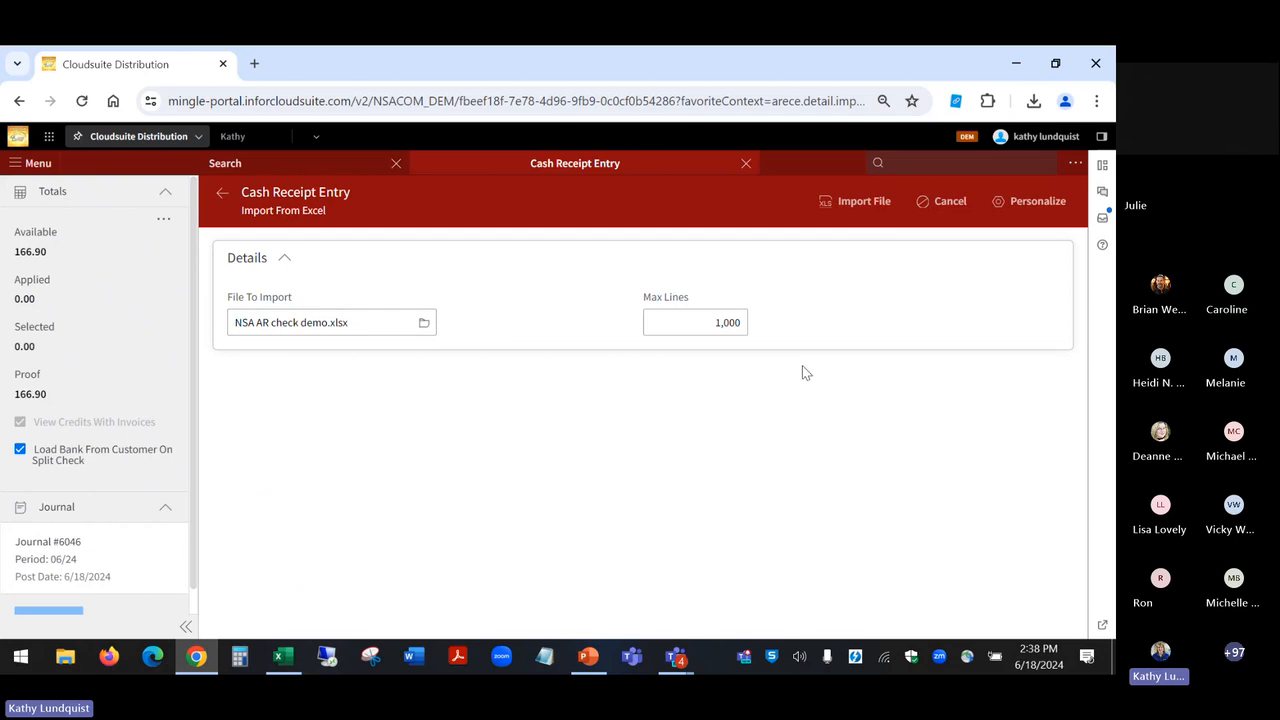
left_click(866, 204)
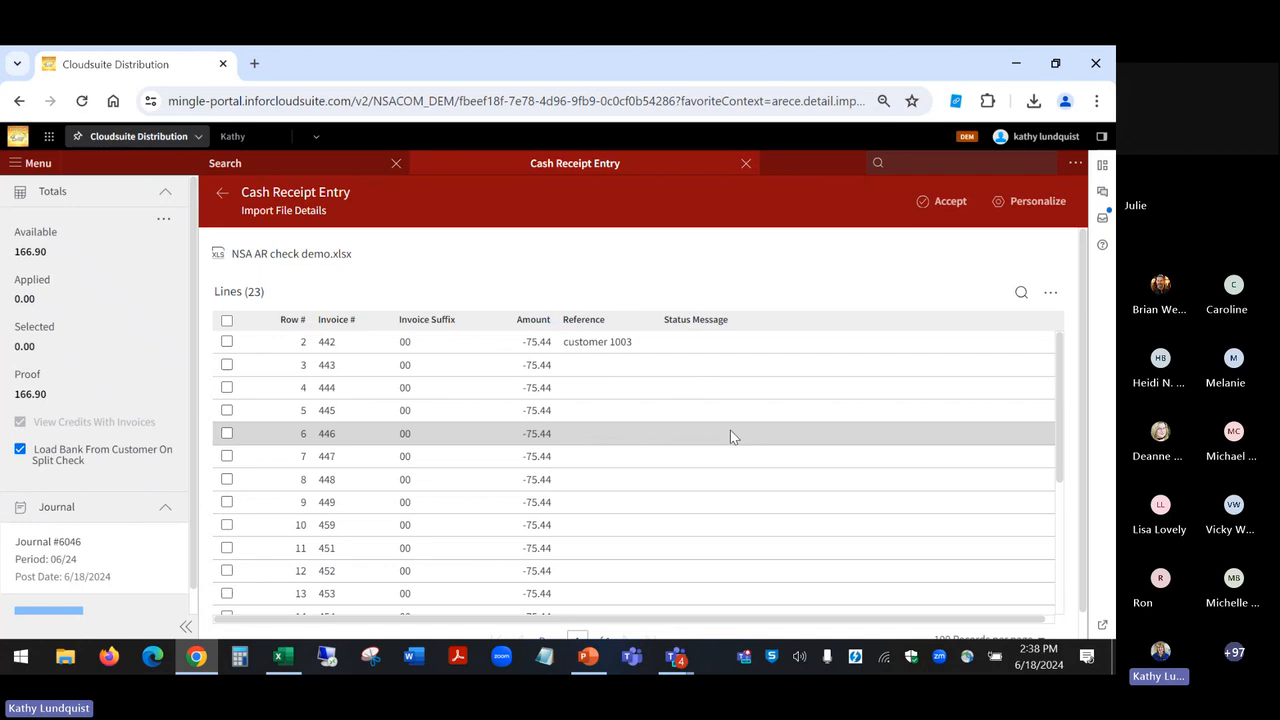
Step: Review the imported file's lines, select all of them, and accept them
scroll(730, 433, "down", 5)
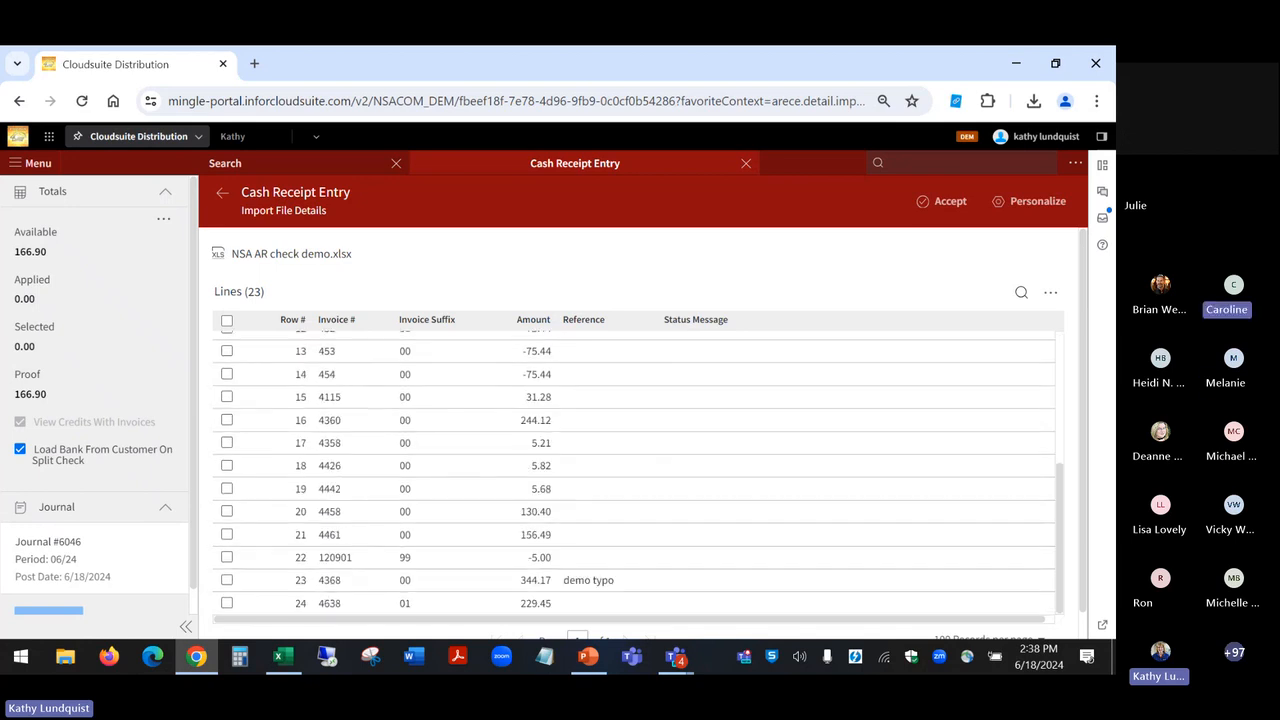
scroll(636, 470, "up", 5)
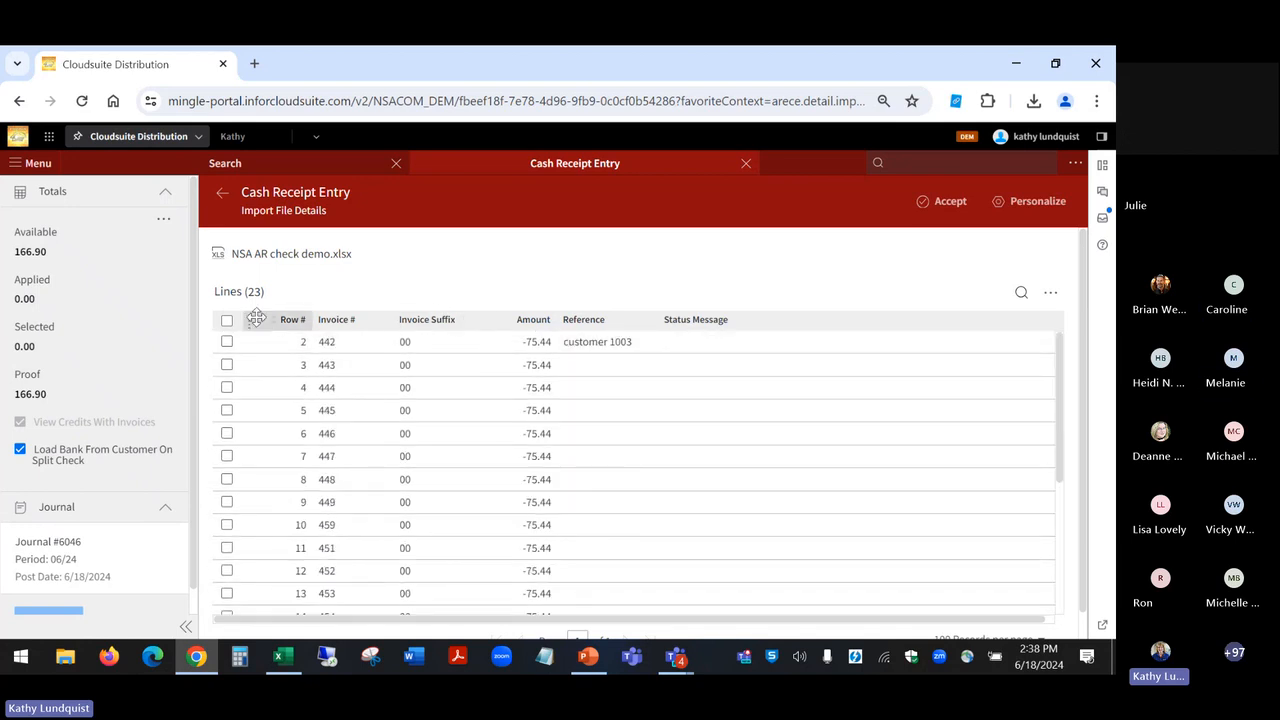
left_click(226, 320)
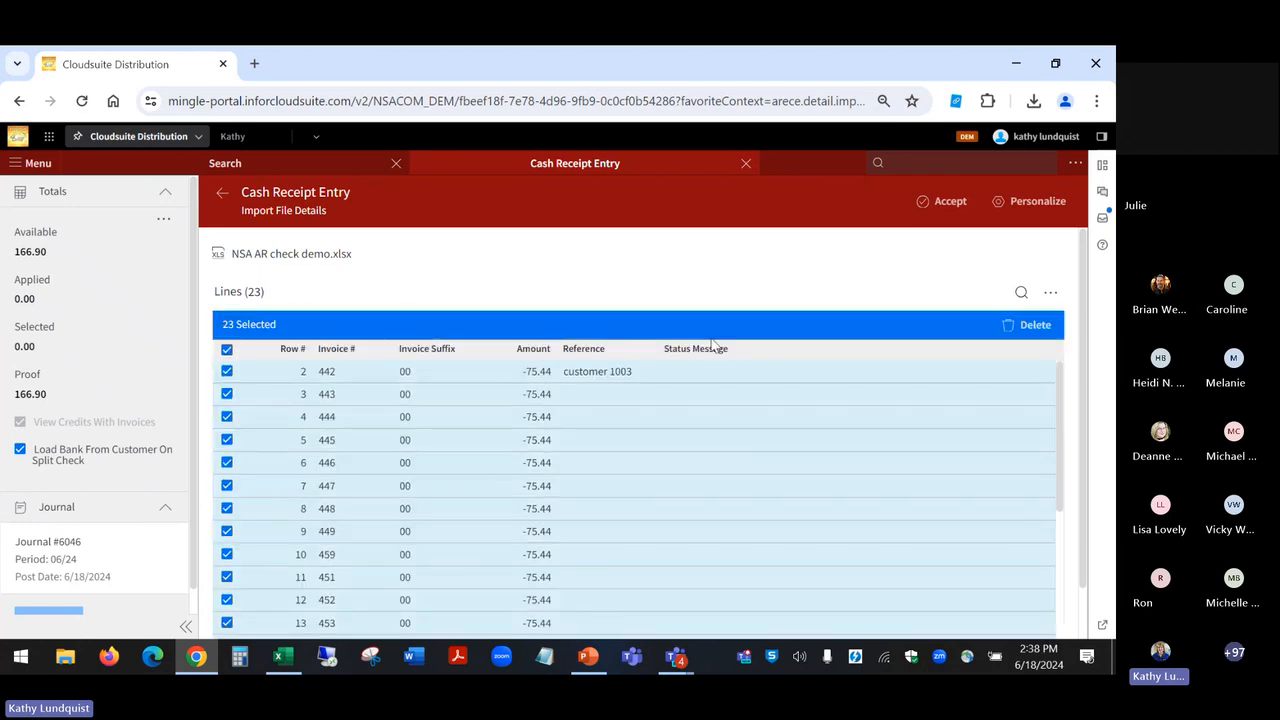
left_click(929, 203)
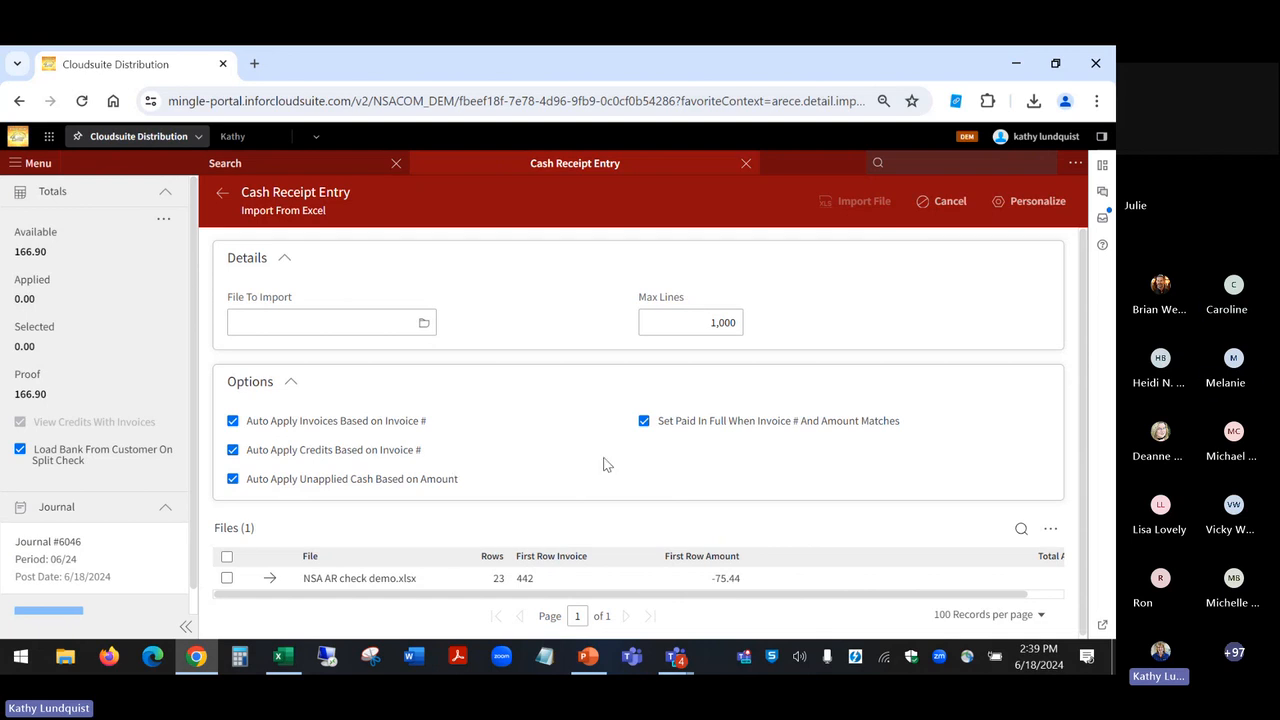
Step: Submit the imported NSA AR check demo.xlsx file for matching with all auto-apply options enabled
left_click(226, 580)
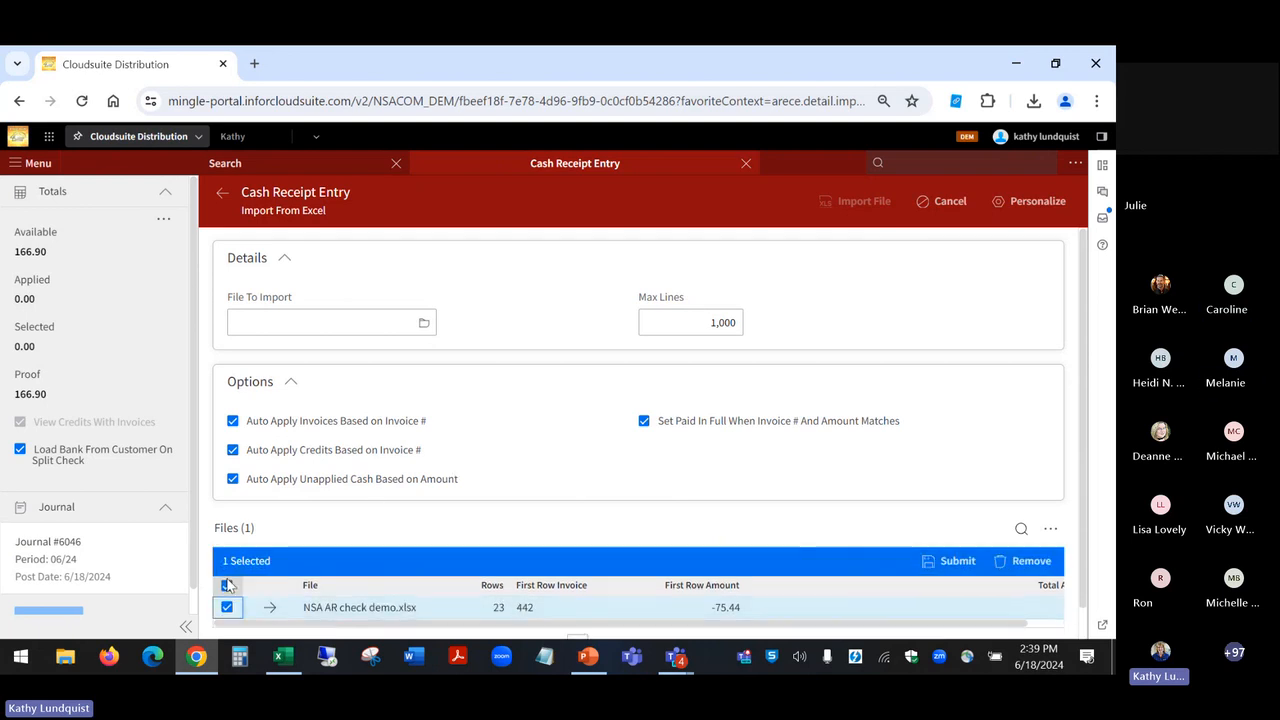
left_click(955, 563)
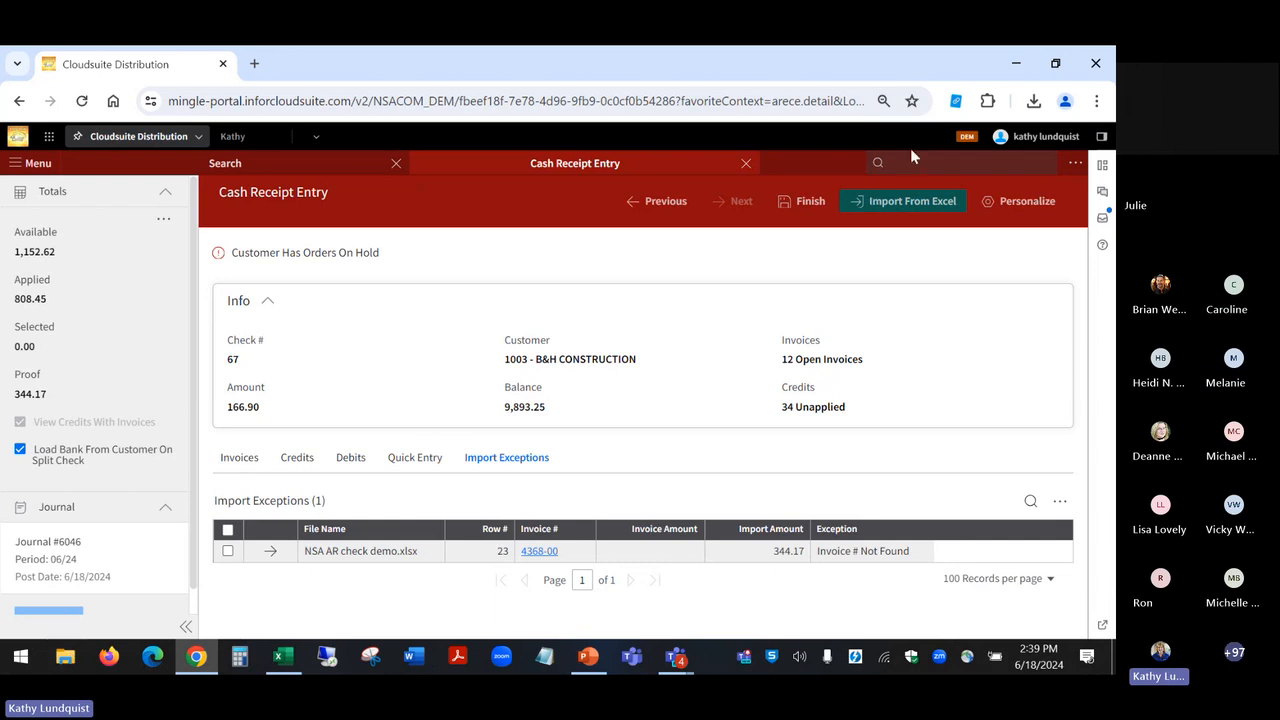
Step: Switch to the NSA AR check demo workbook in Excel, correct the invoice in cell A23 to 4638, and save the workbook
left_click(1012, 65)
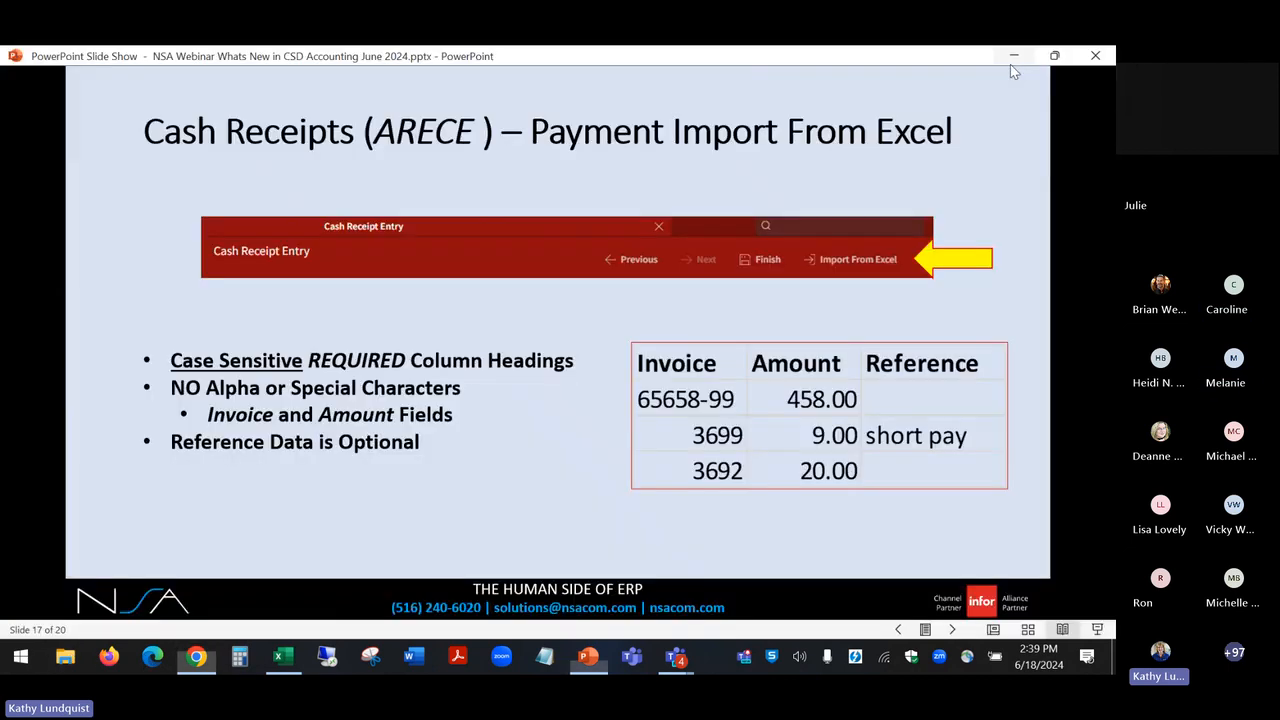
left_click(284, 657)
left_click(60, 577)
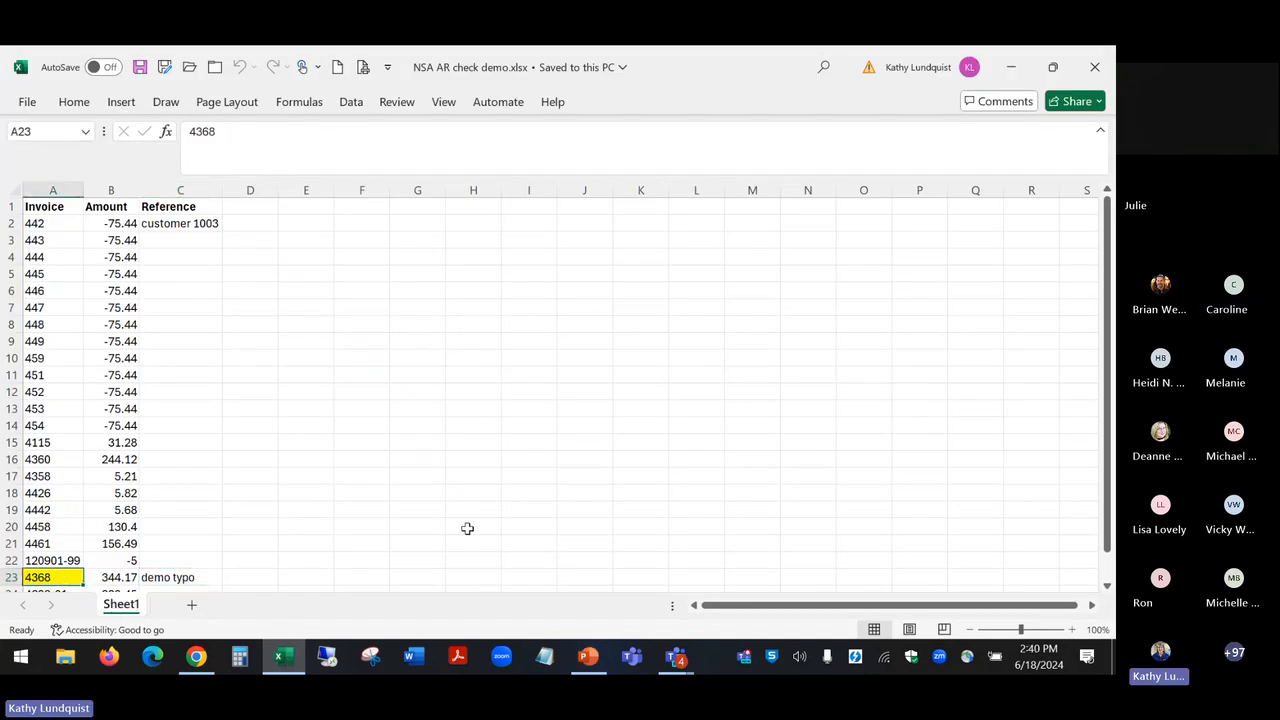
type("4638")
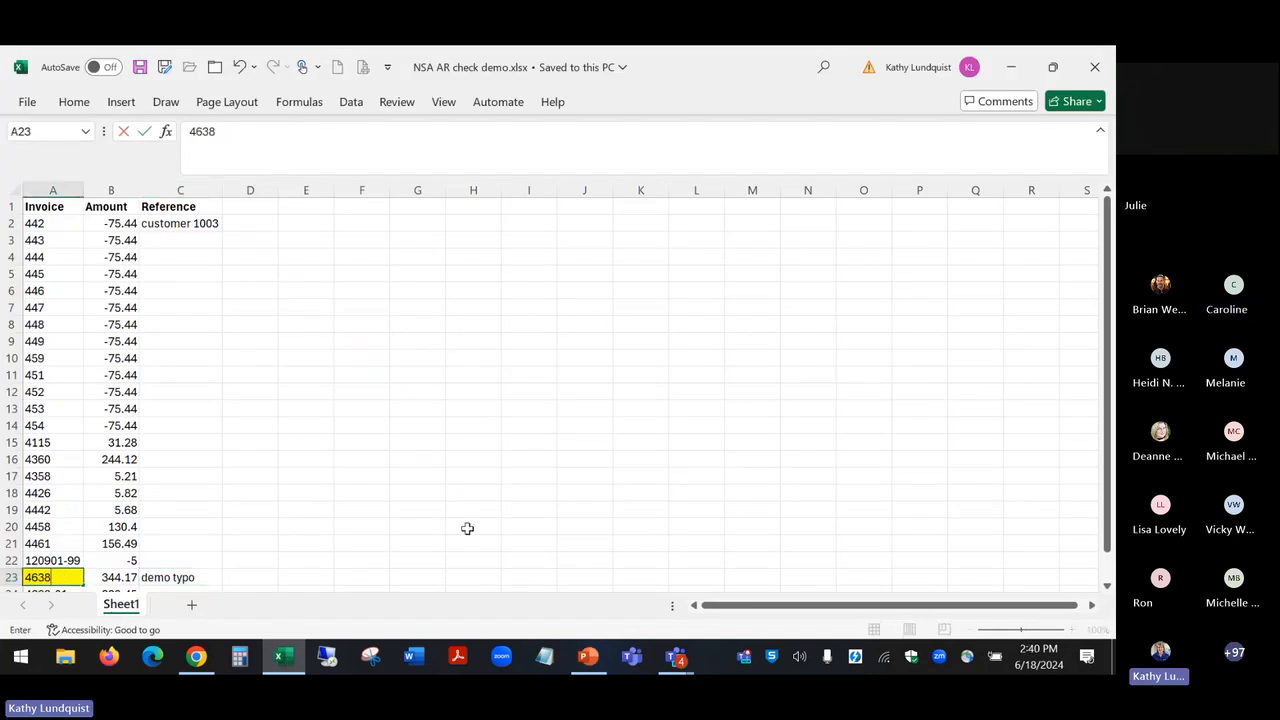
left_click(141, 70)
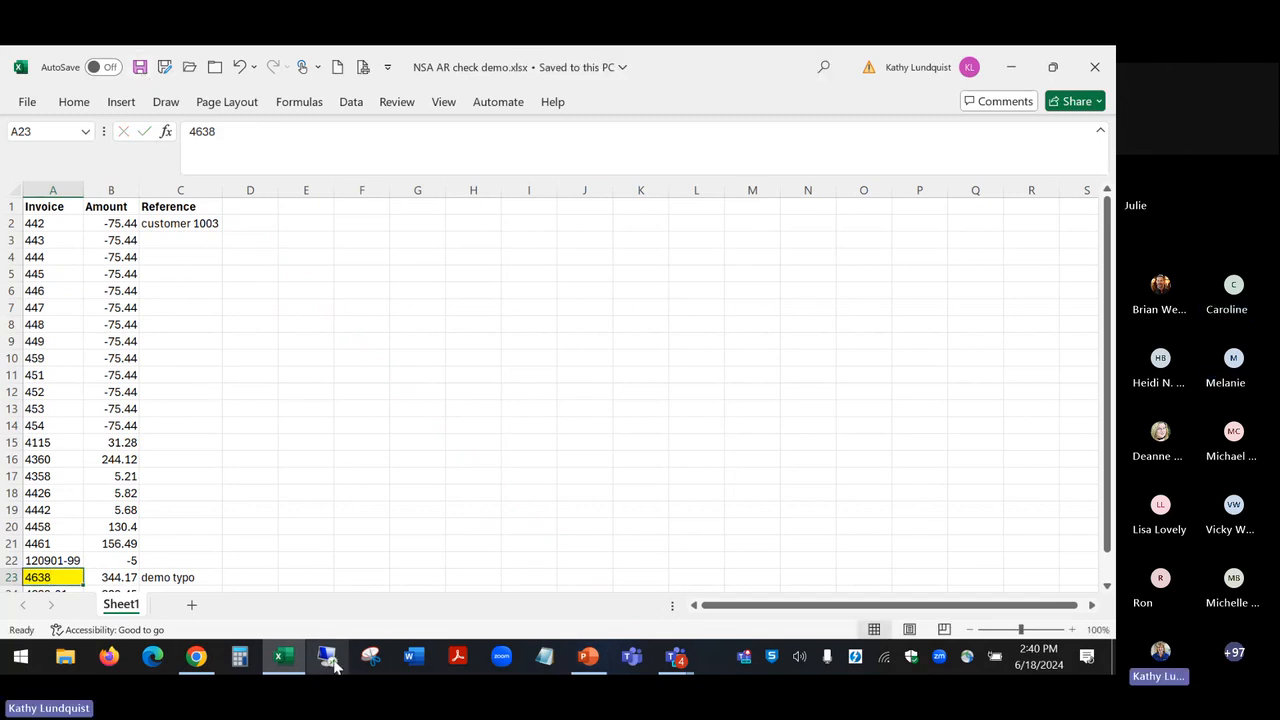
Step: Return to Cash Receipt Entry in Chrome, cancel all work on the customer, and reselect B&H CONSTRUCTION to reopen its receipt details
left_click(194, 658)
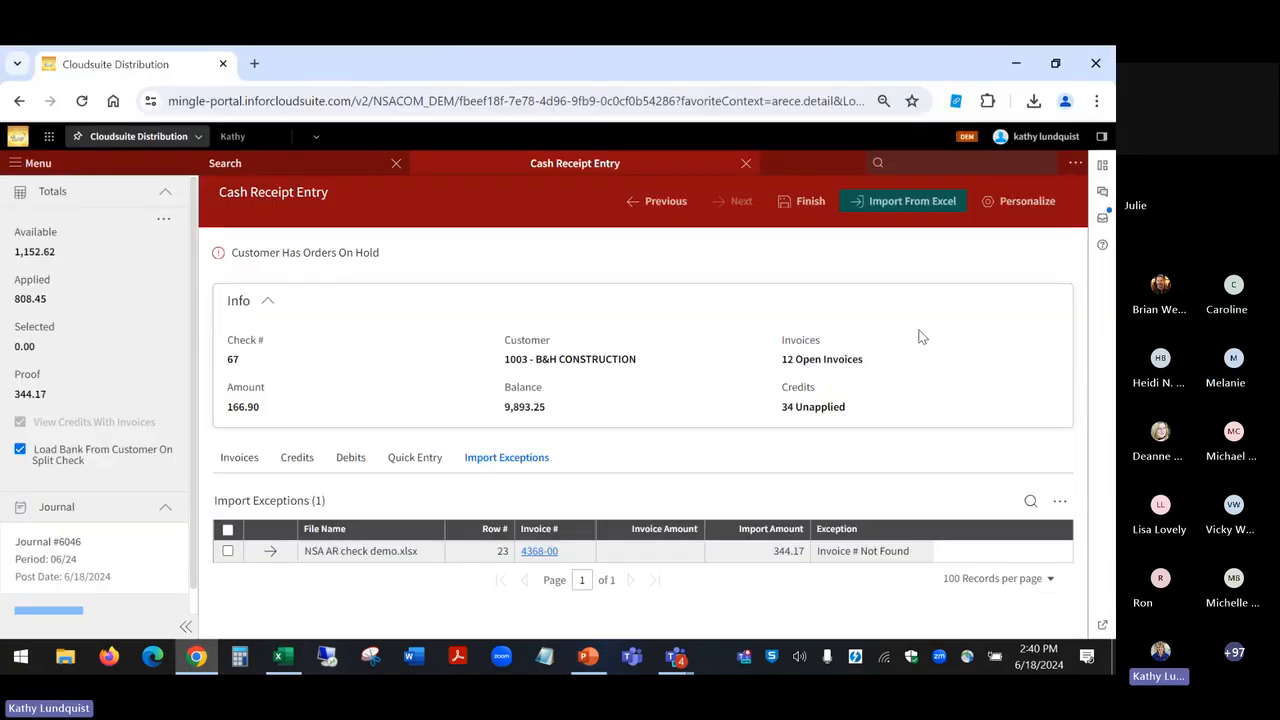
left_click(675, 203)
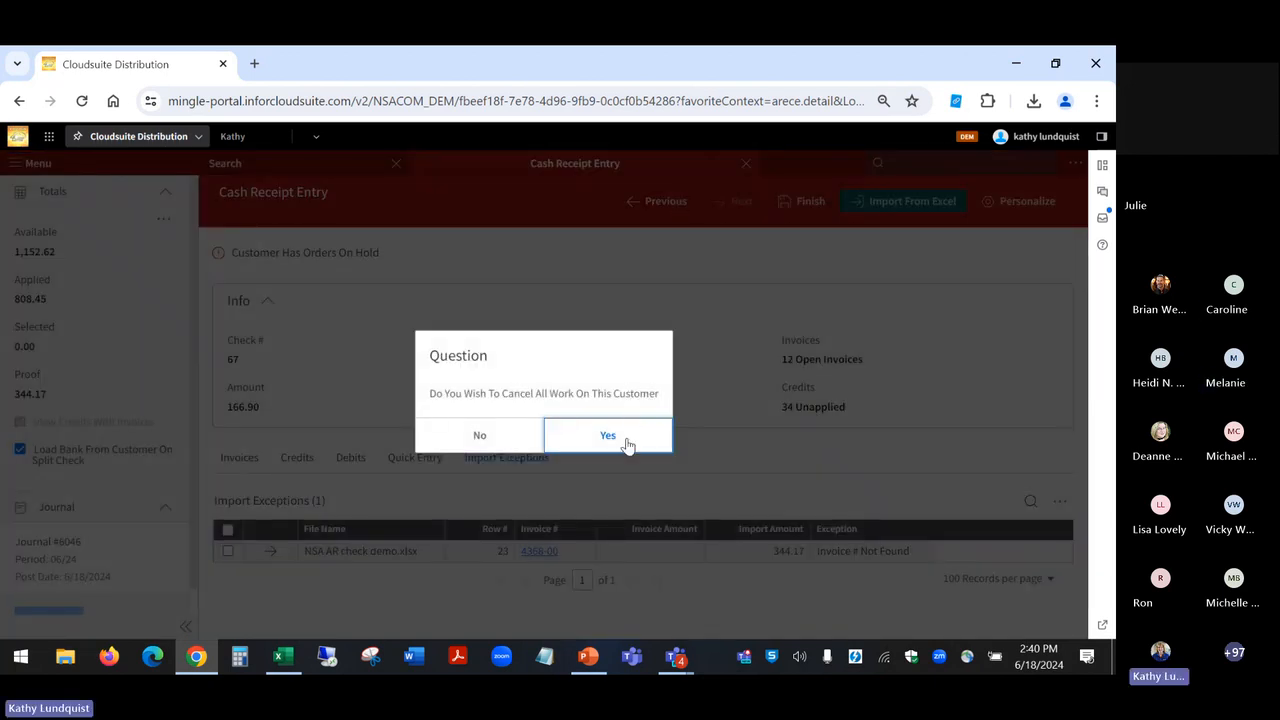
left_click(628, 444)
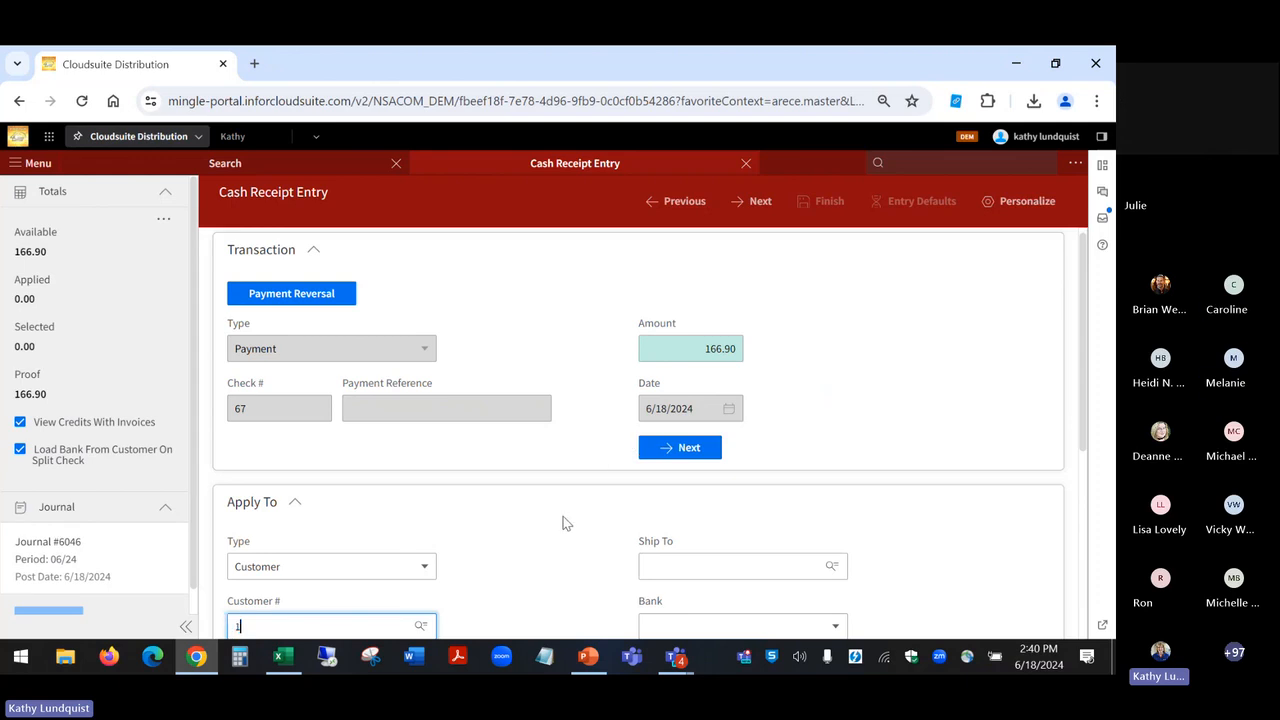
key("Tab")
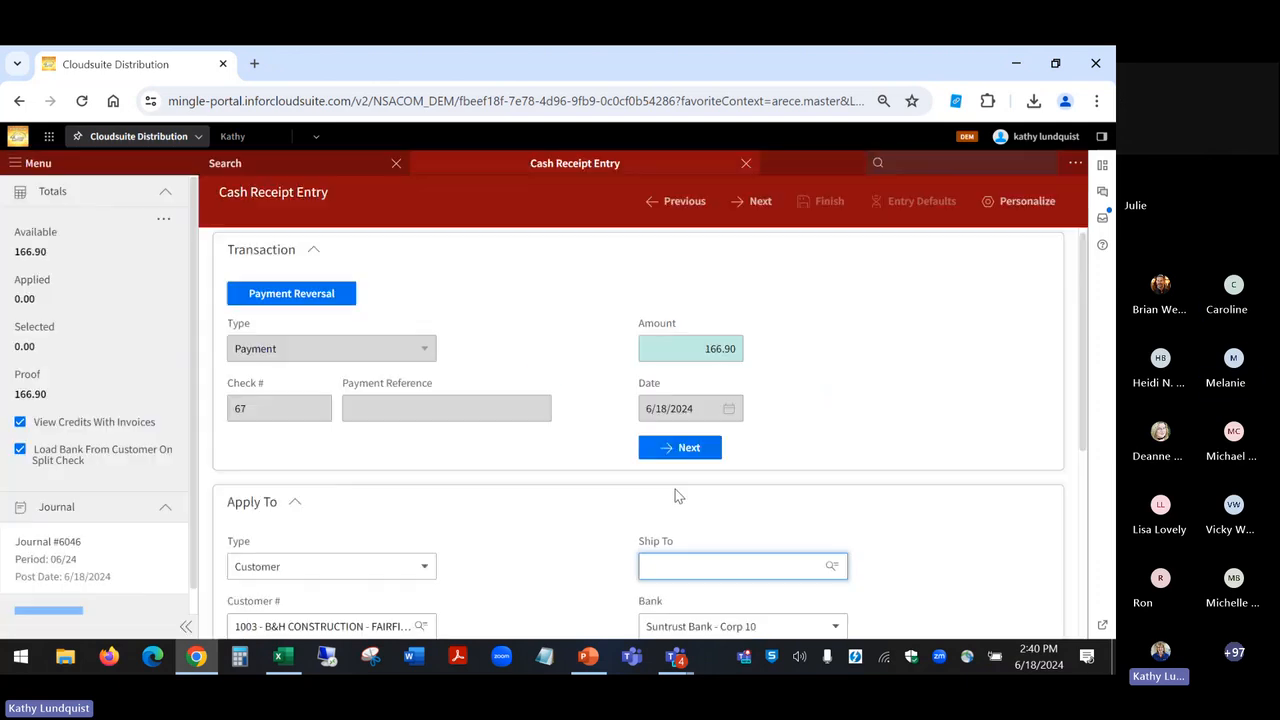
left_click(752, 201)
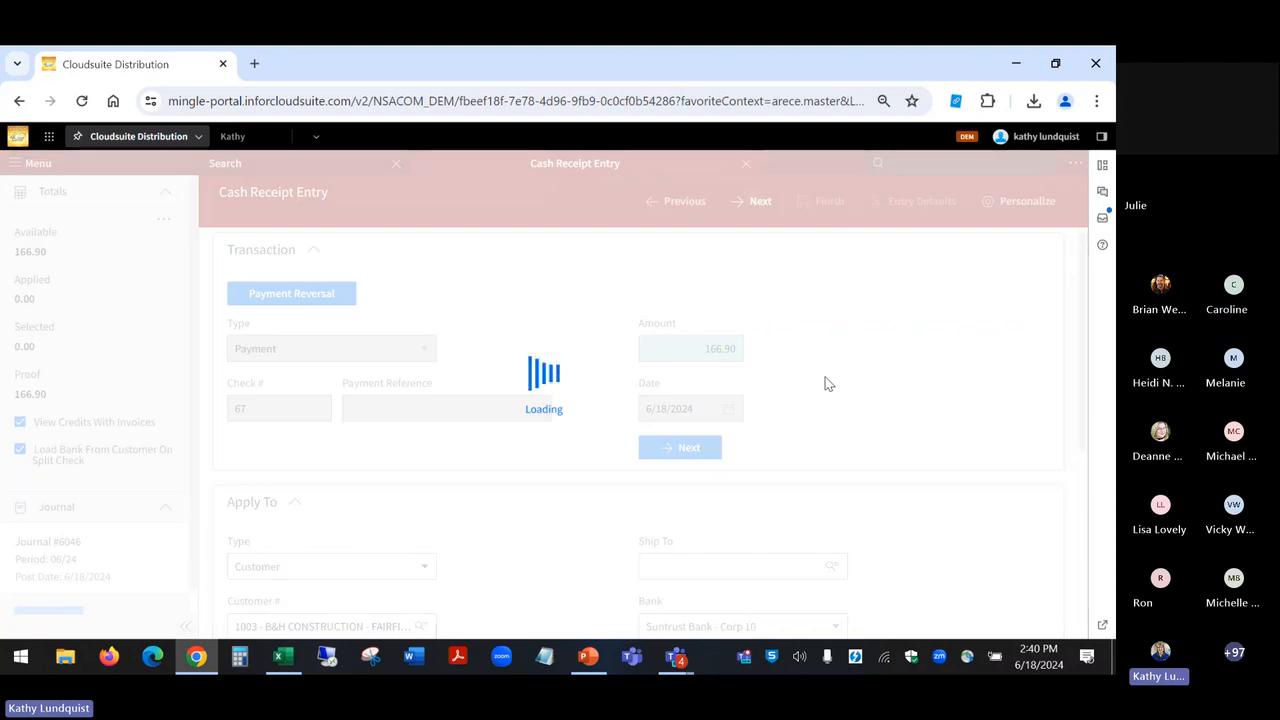
Step: Switch to Excel and check the corrected invoice in row 23 against the surrounding rows of the workbook
left_click(283, 656)
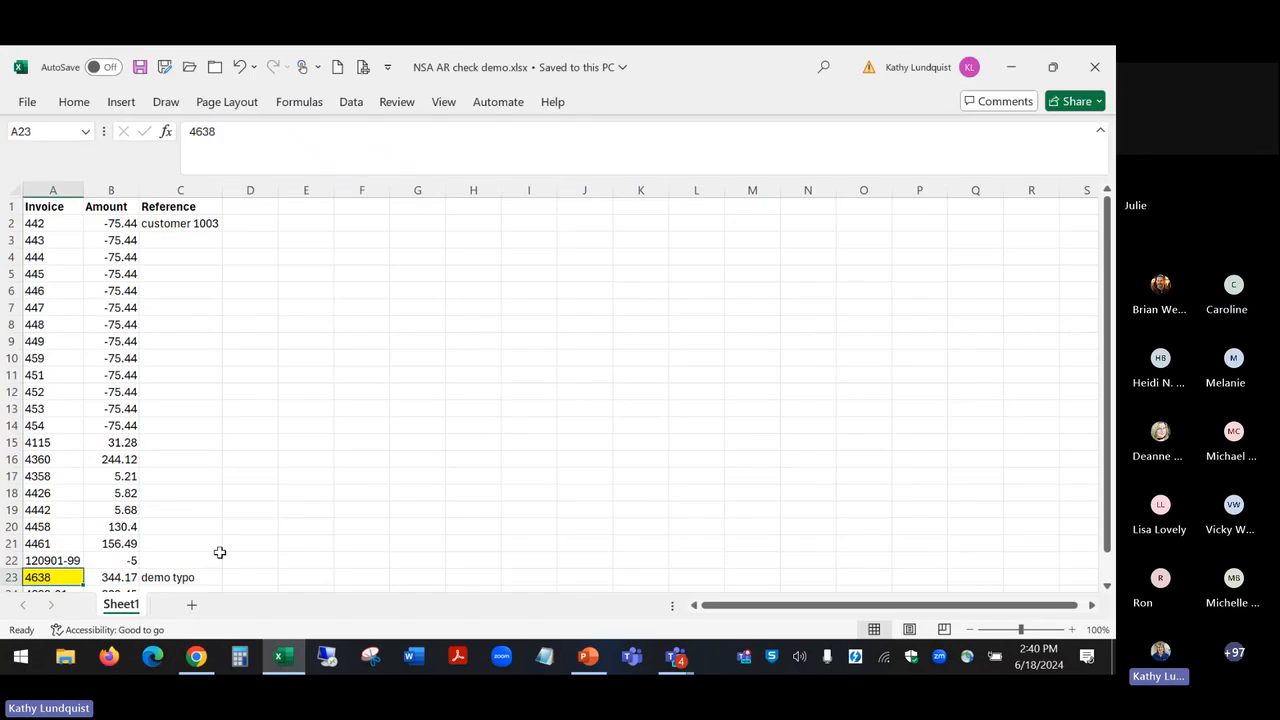
scroll(202, 516, "down", 2)
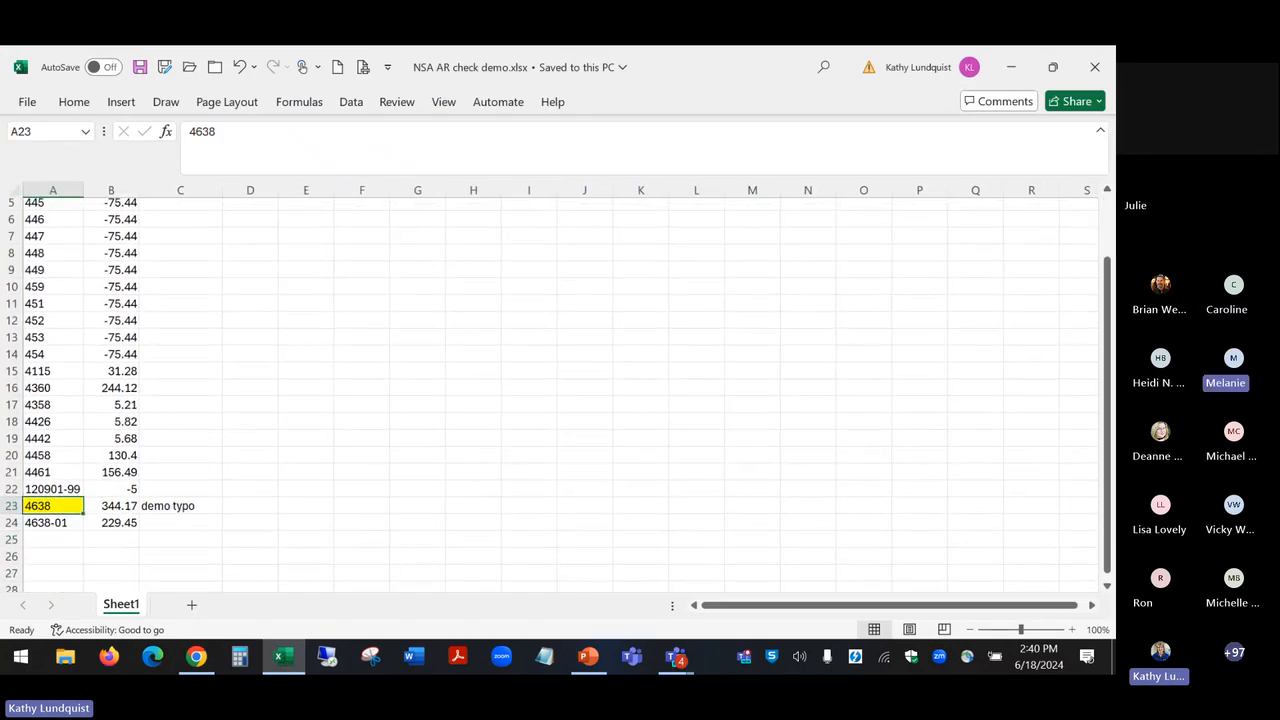
scroll(549, 393, "up", 2)
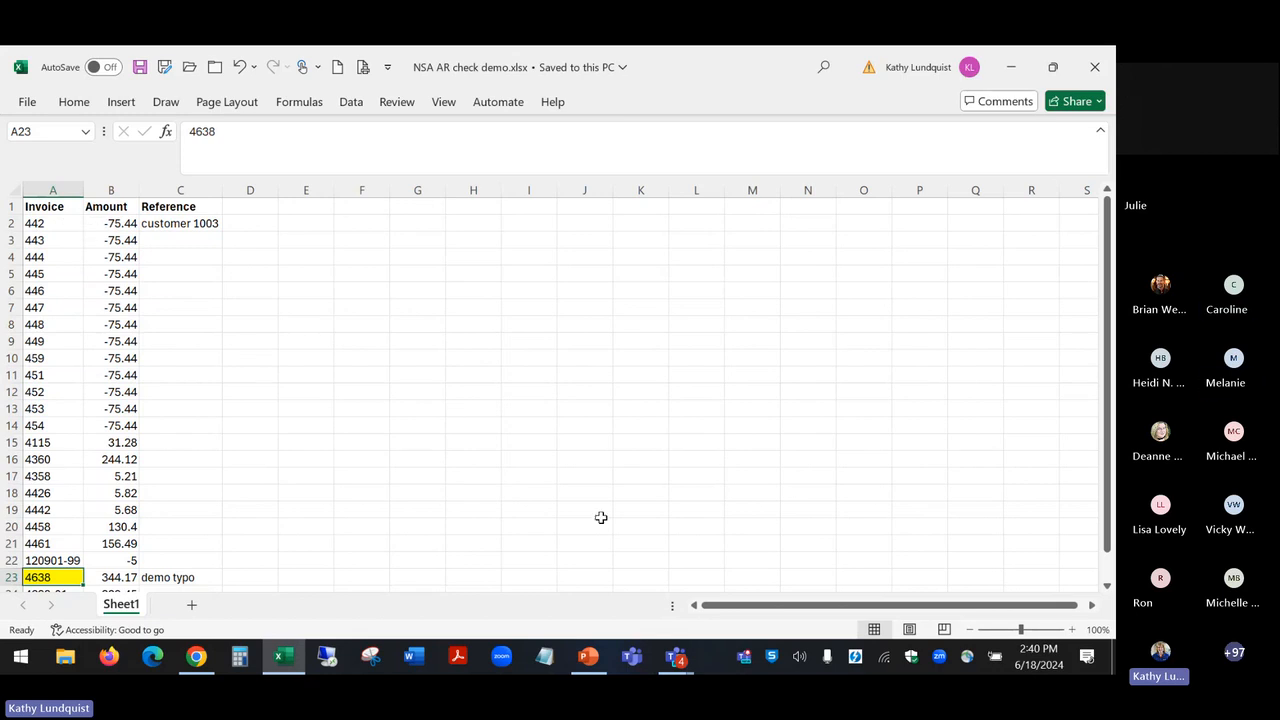
Step: Return to Cash Receipt Entry in Chrome and import the corrected NSA AR check demo.xlsx from the Downloads folder
left_click(196, 657)
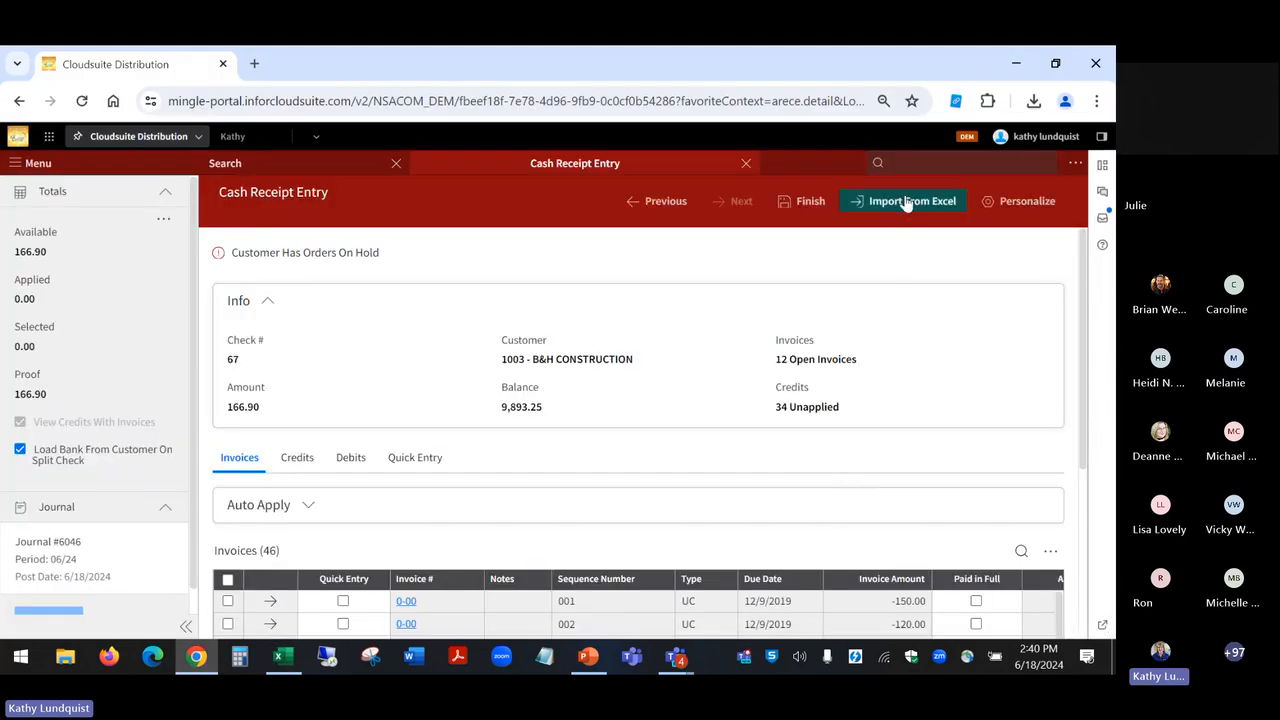
left_click(907, 203)
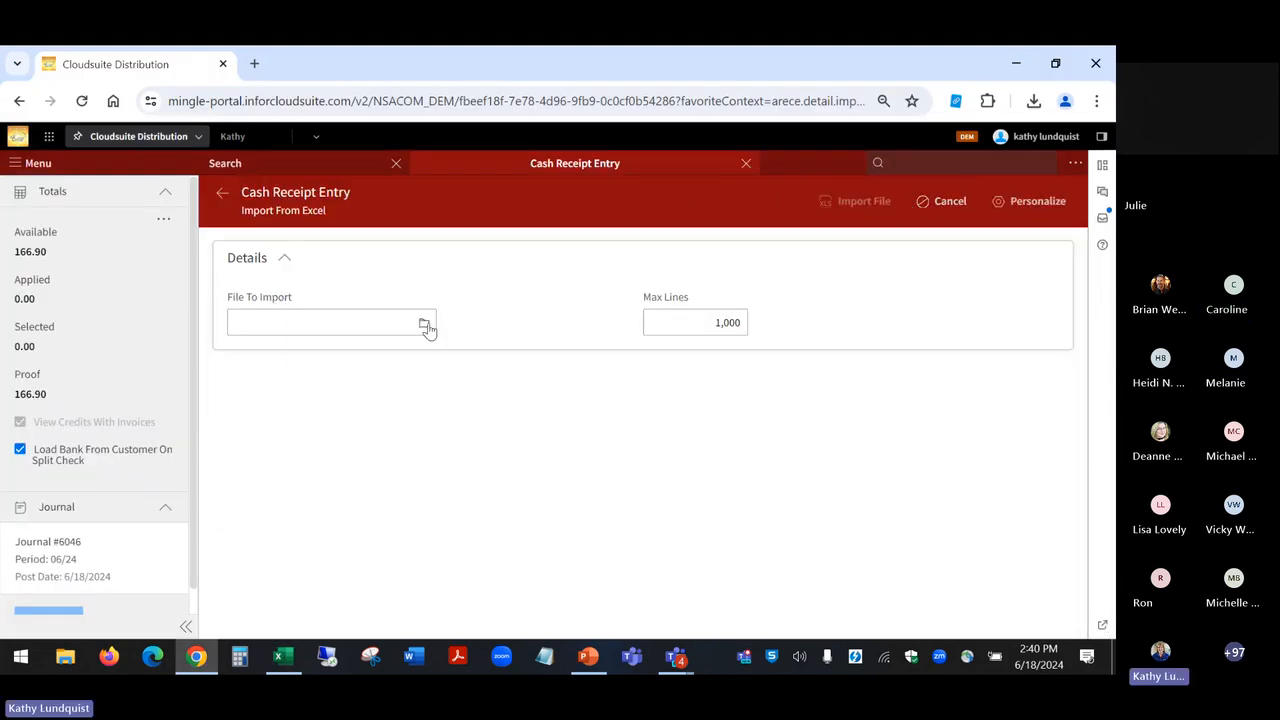
left_click(424, 325)
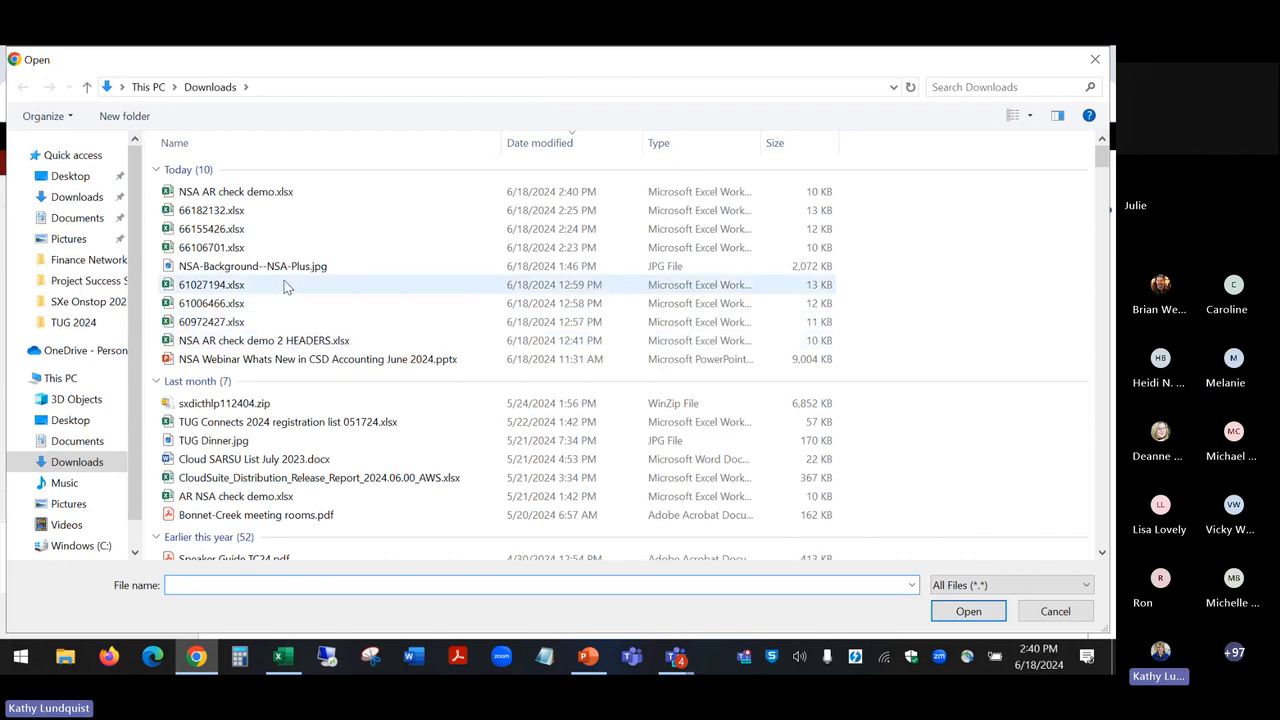
double_click(270, 191)
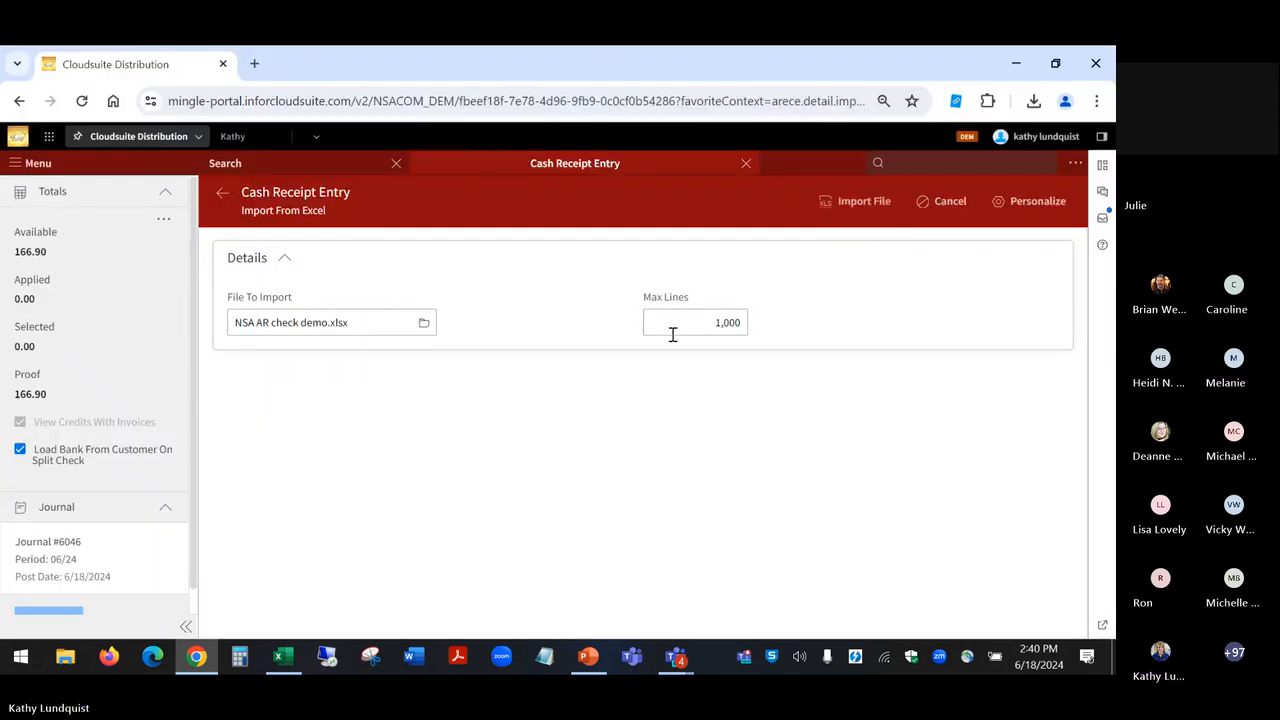
left_click(880, 203)
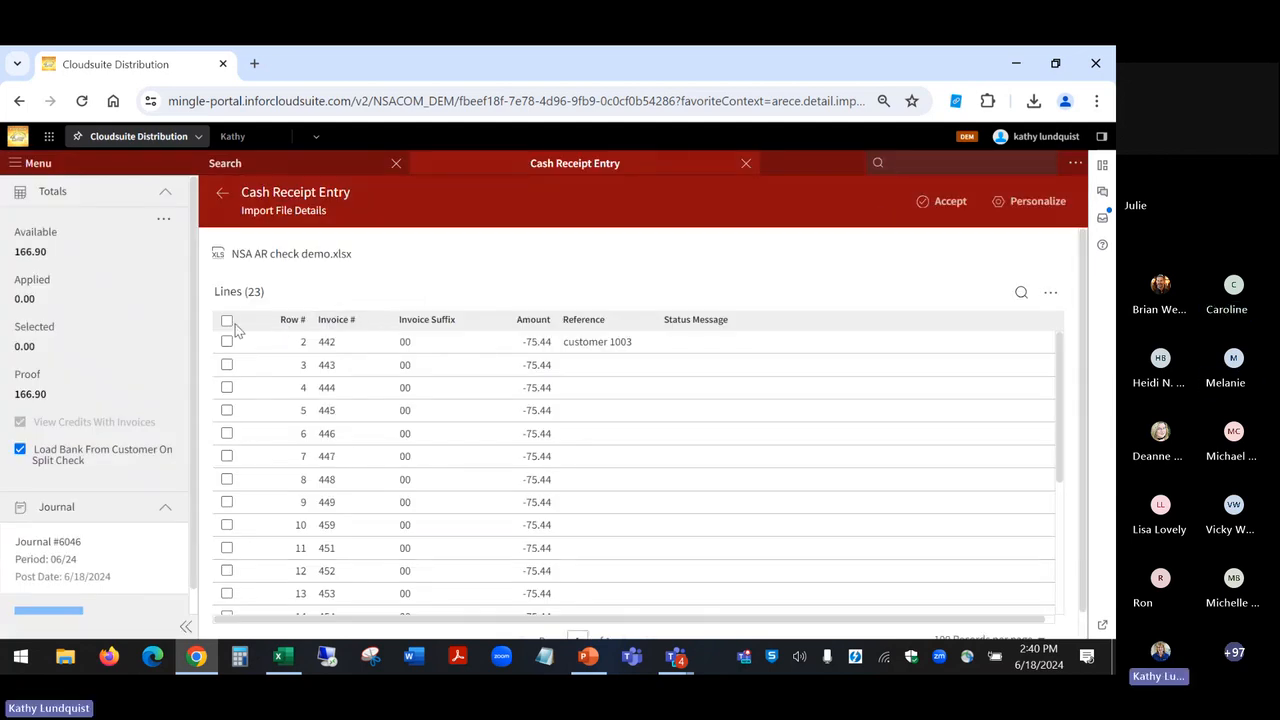
Step: Select and accept all imported lines, then submit the file for matching against the customer's invoices and credits
left_click(227, 322)
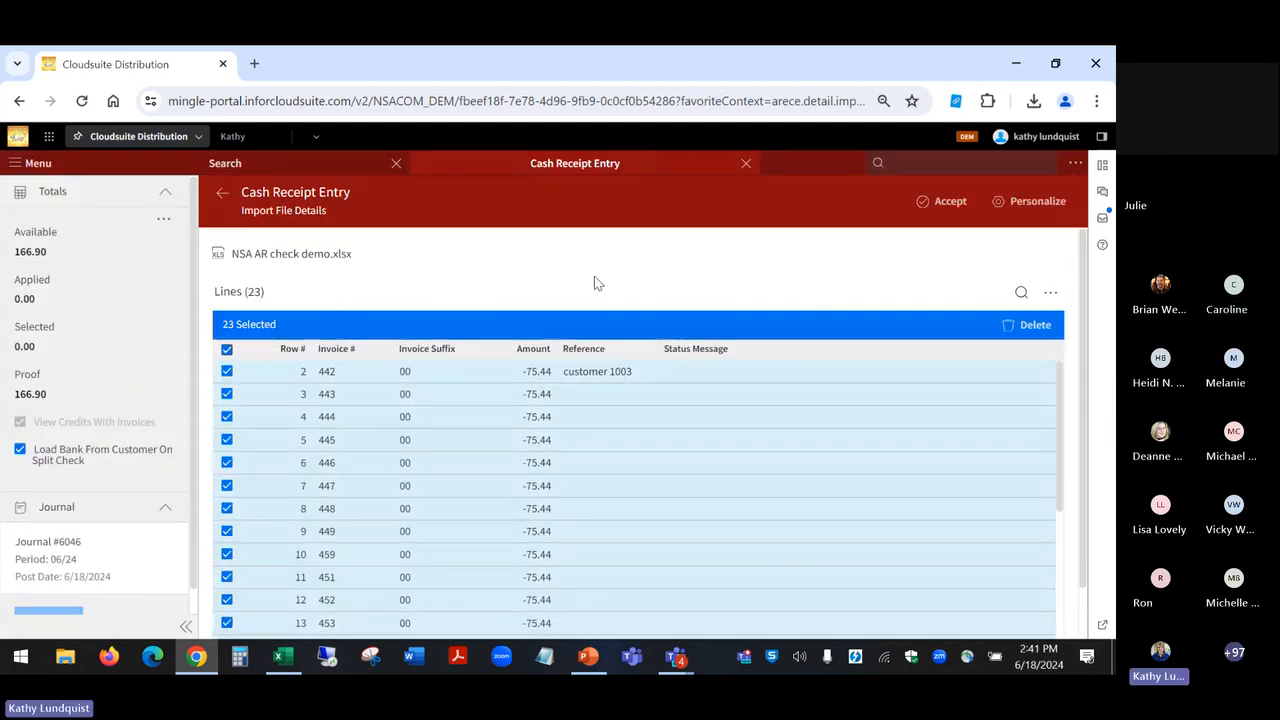
left_click(941, 201)
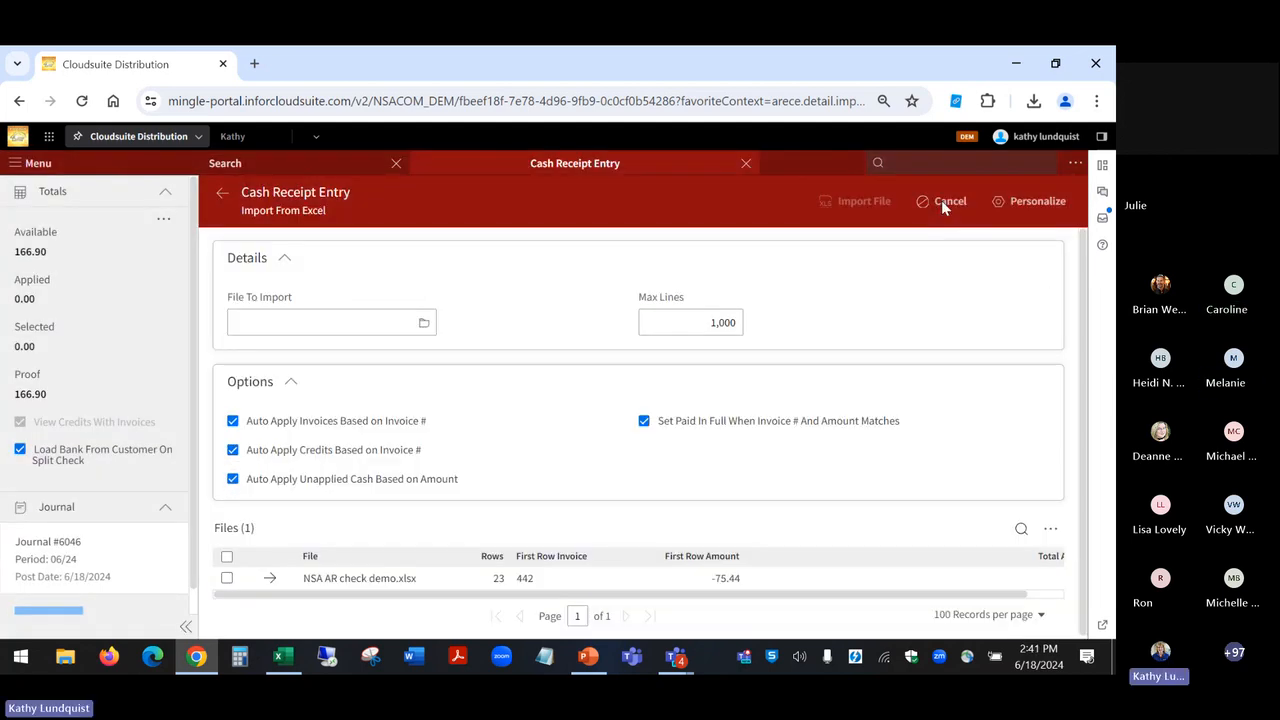
left_click(227, 579)
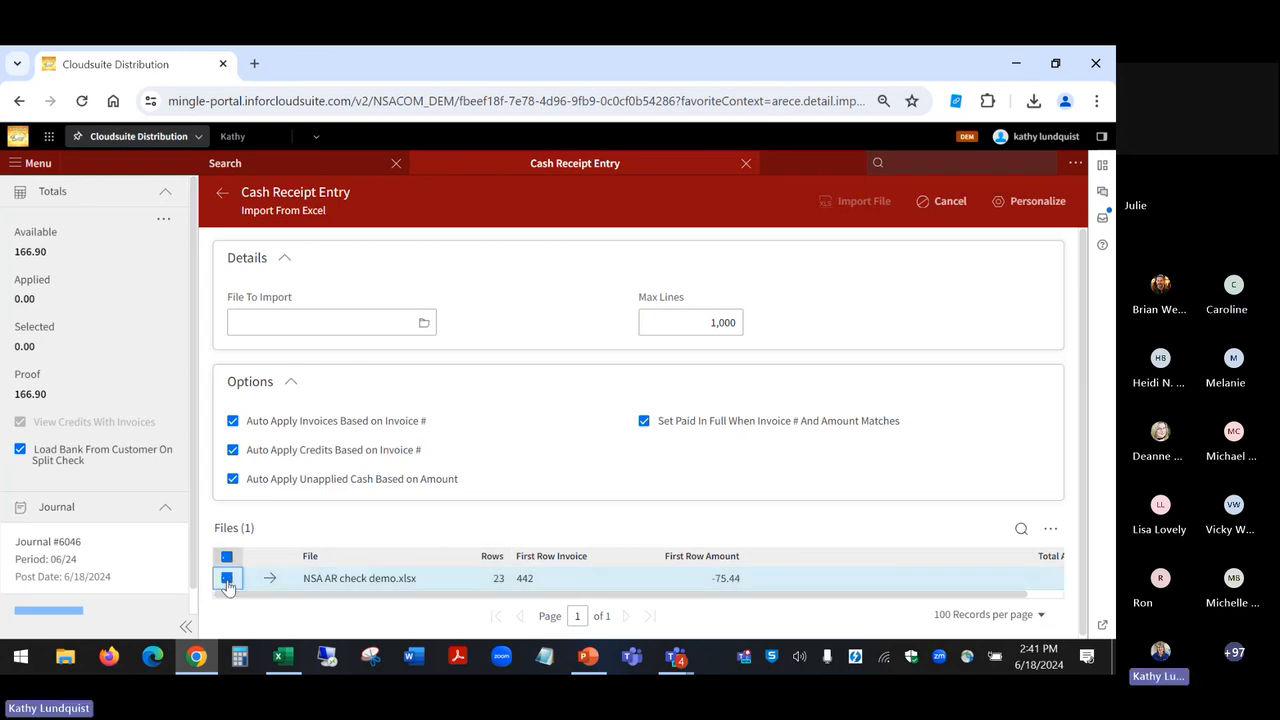
left_click(948, 563)
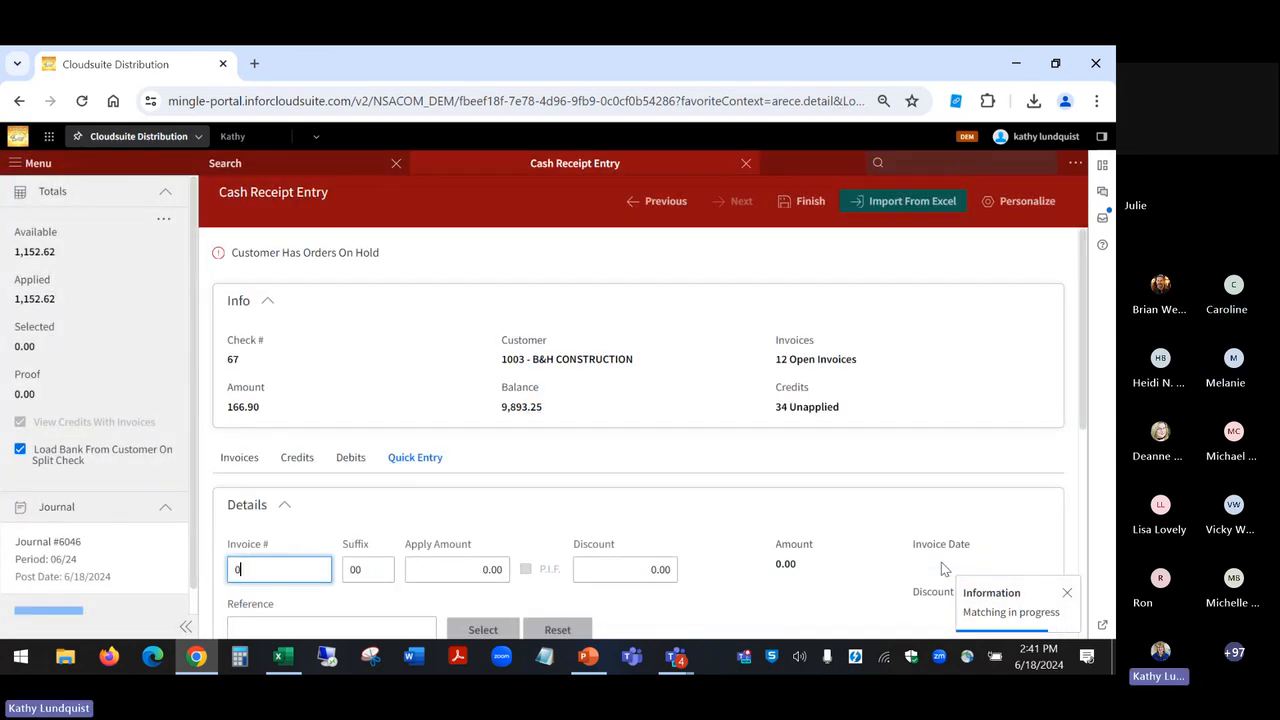
Step: Examine the matched Quick Entry transactions, including their paid-in-full marks and apply amounts, along with the receipt's totals
scroll(941, 565, "down", 1)
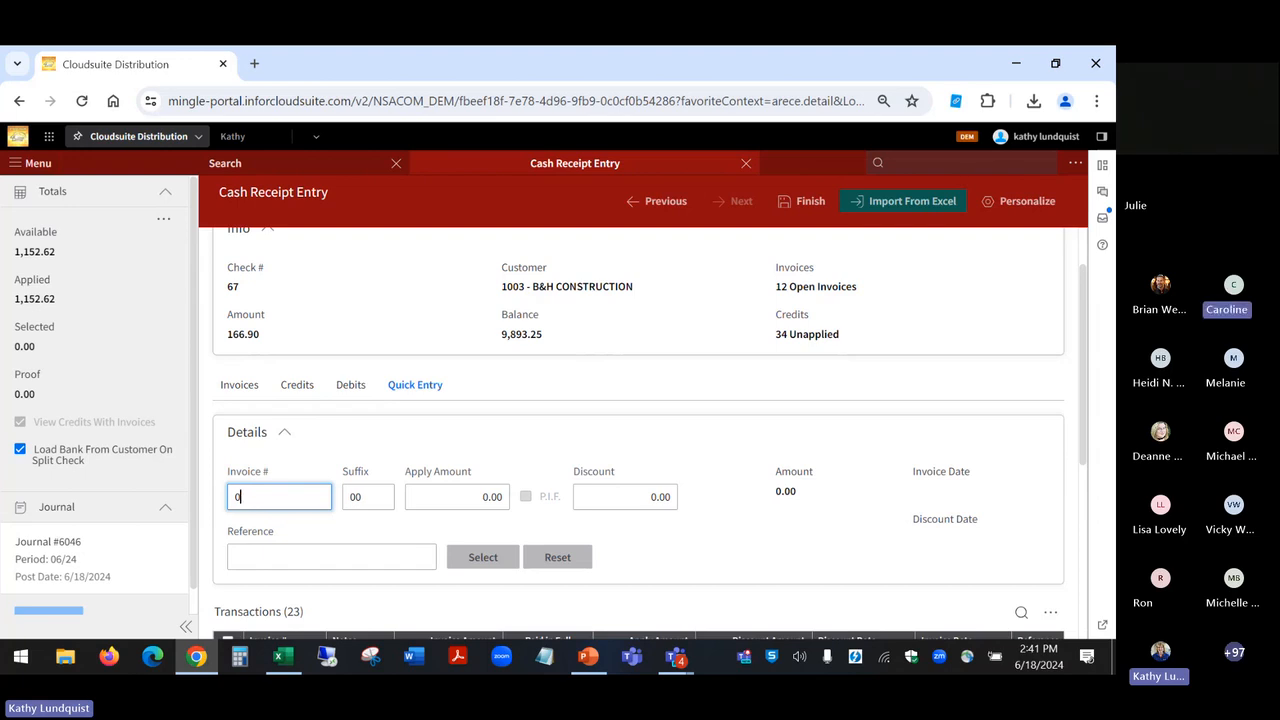
scroll(941, 565, "down", 3)
scroll(649, 433, "down", 1)
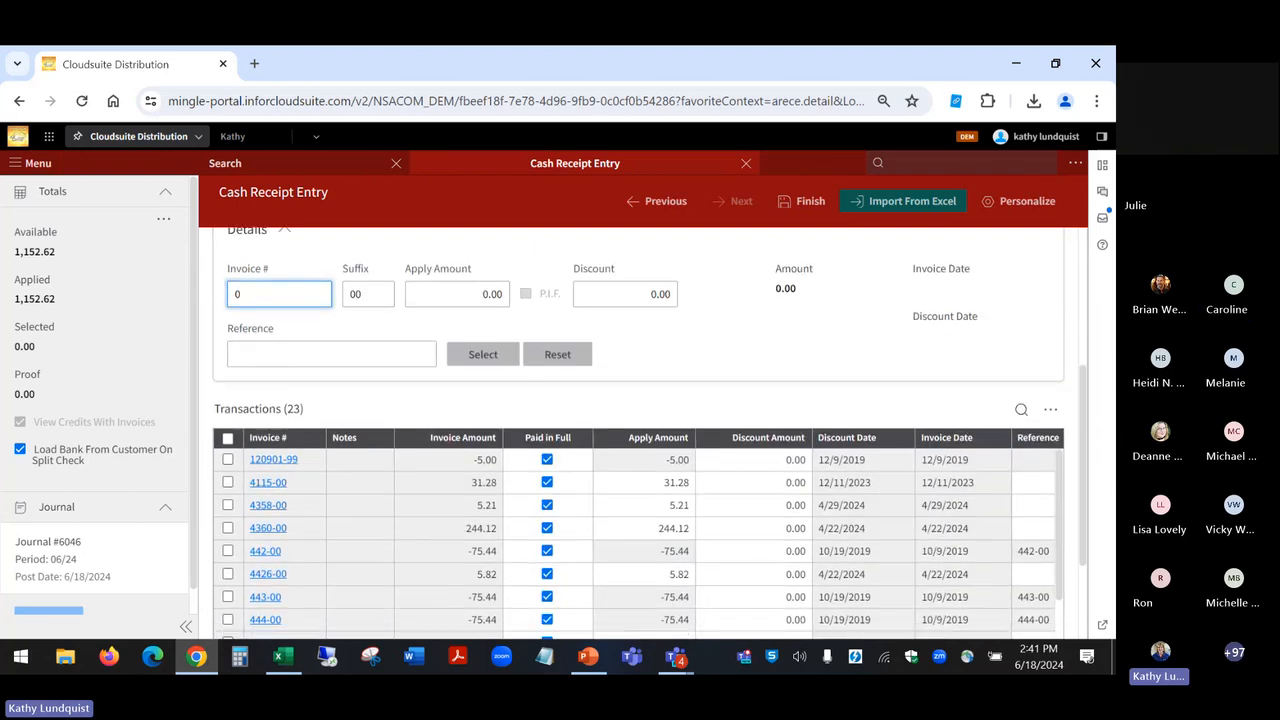
scroll(640, 433, "down", 1)
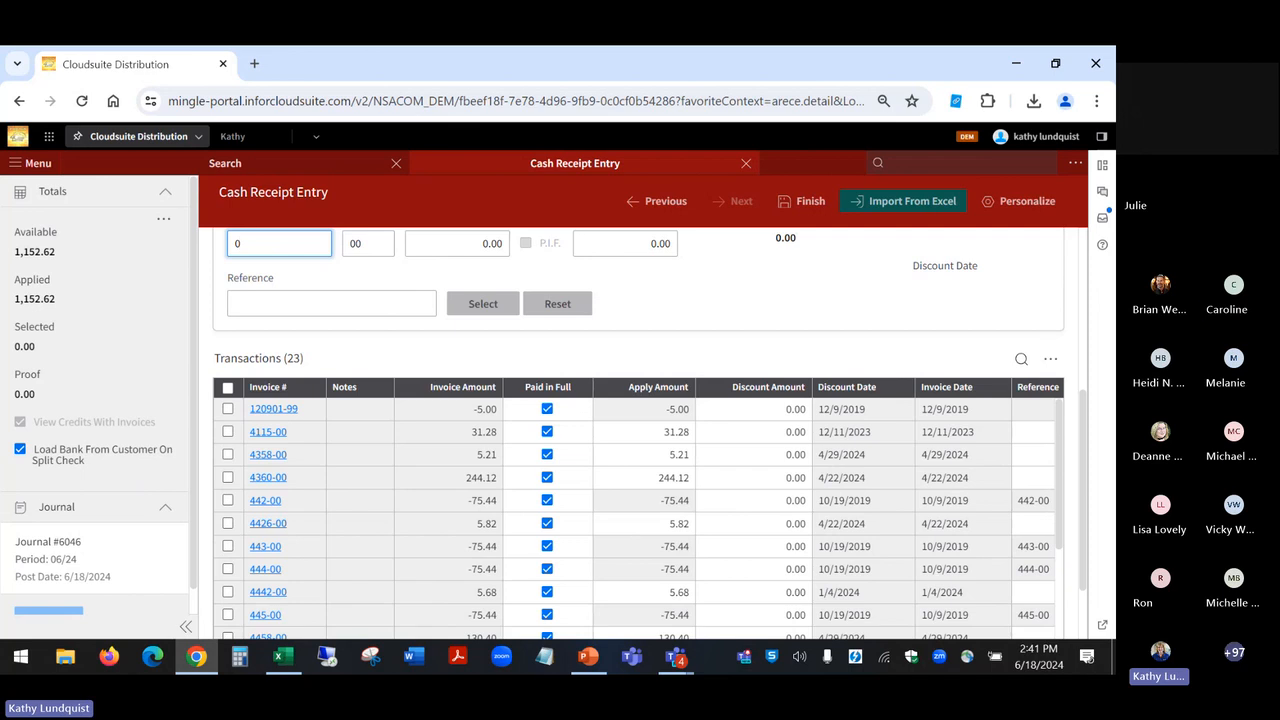
scroll(640, 515, "down", 4)
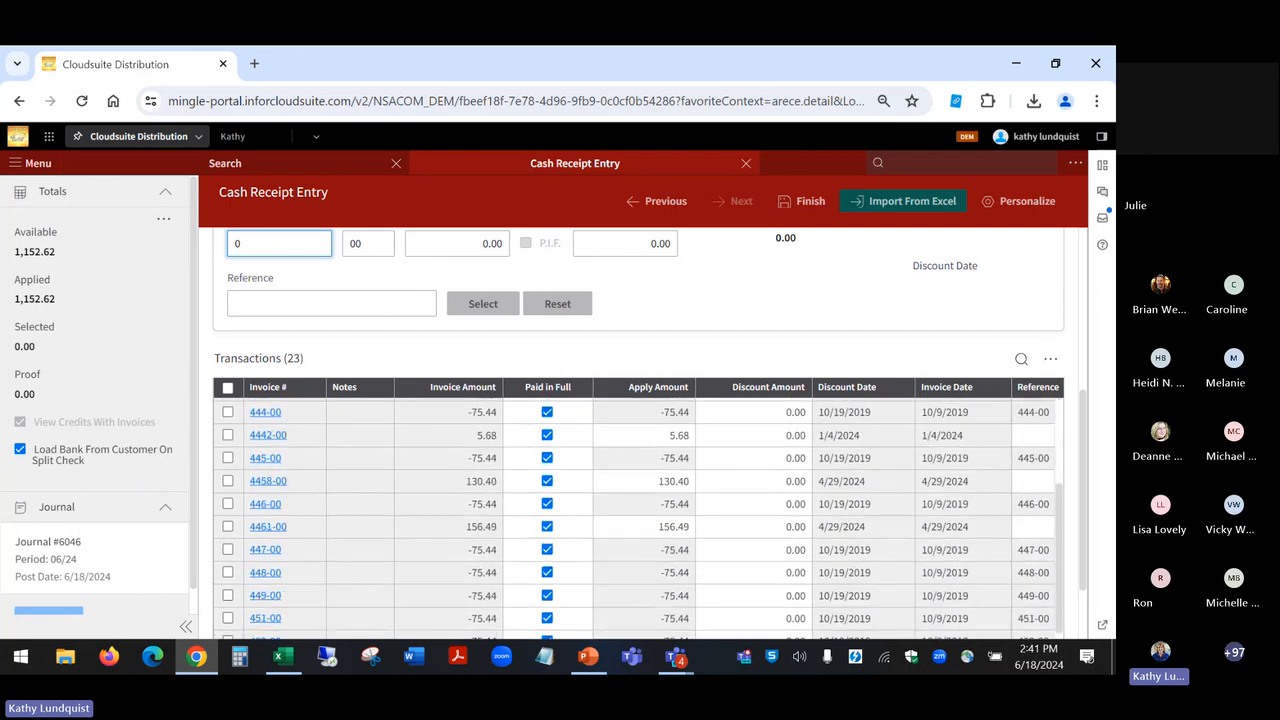
scroll(640, 515, "down", 1)
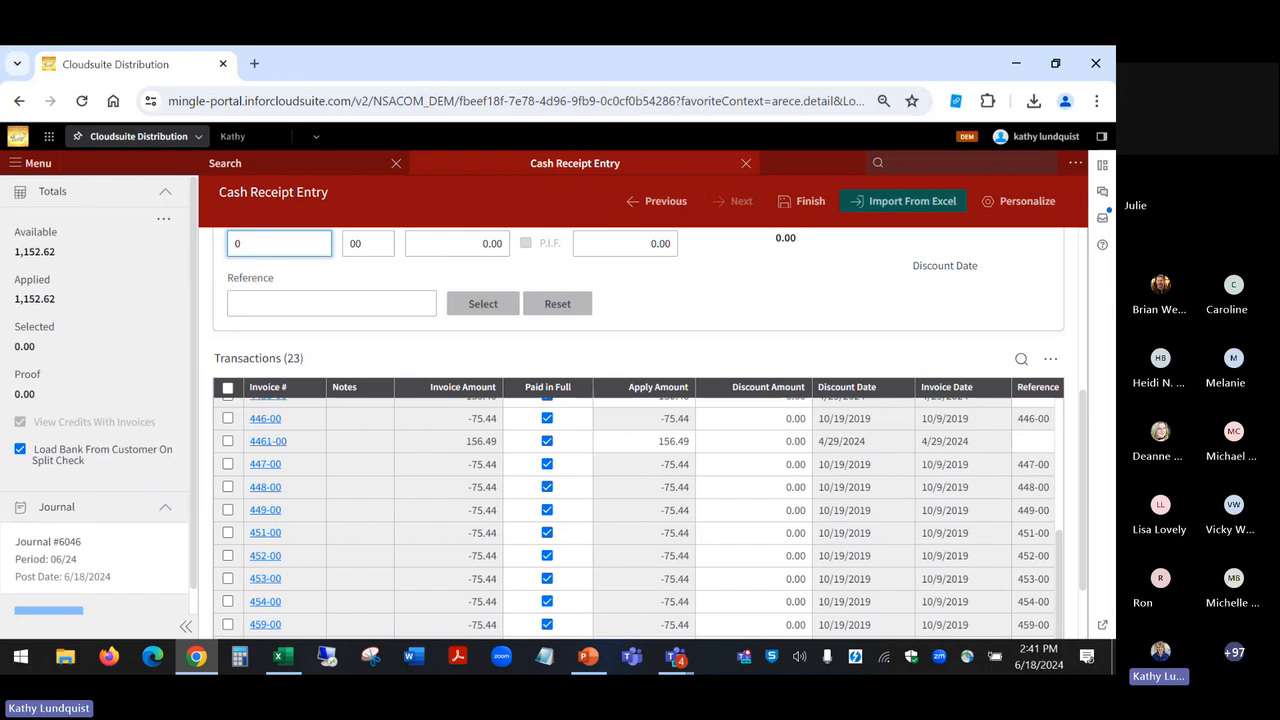
scroll(640, 430, "up", 4)
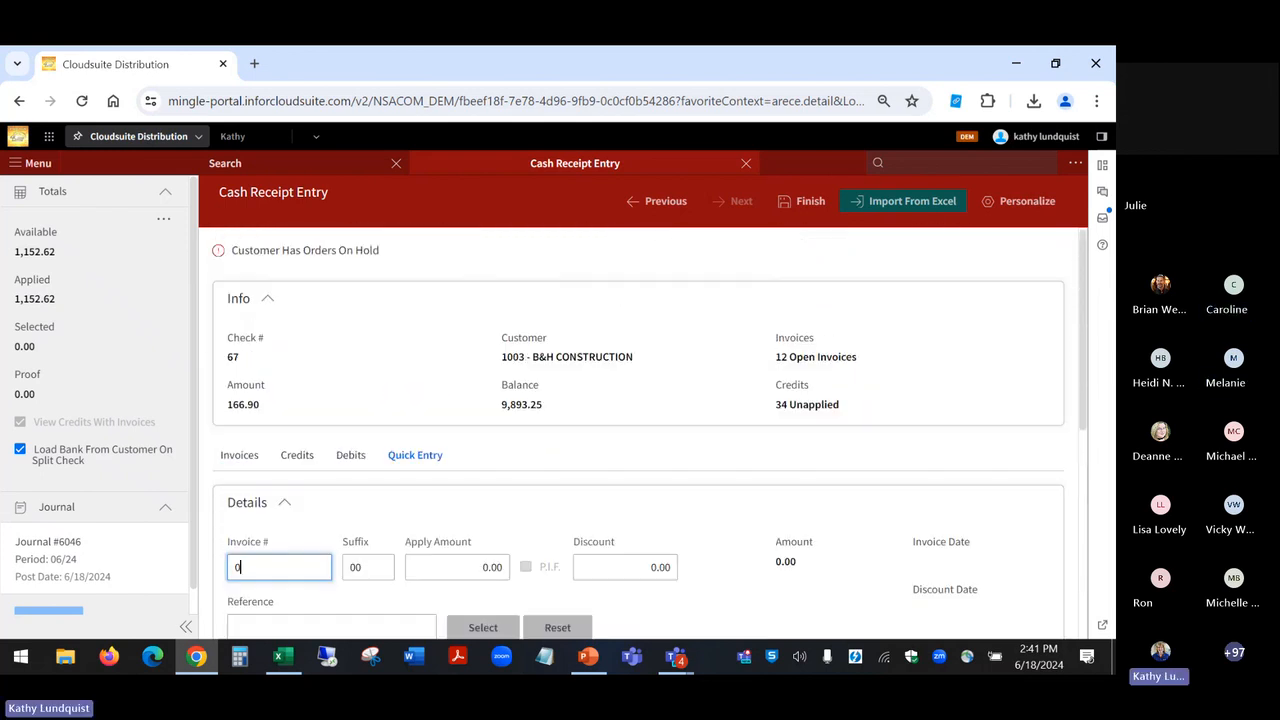
scroll(640, 430, "down", 1)
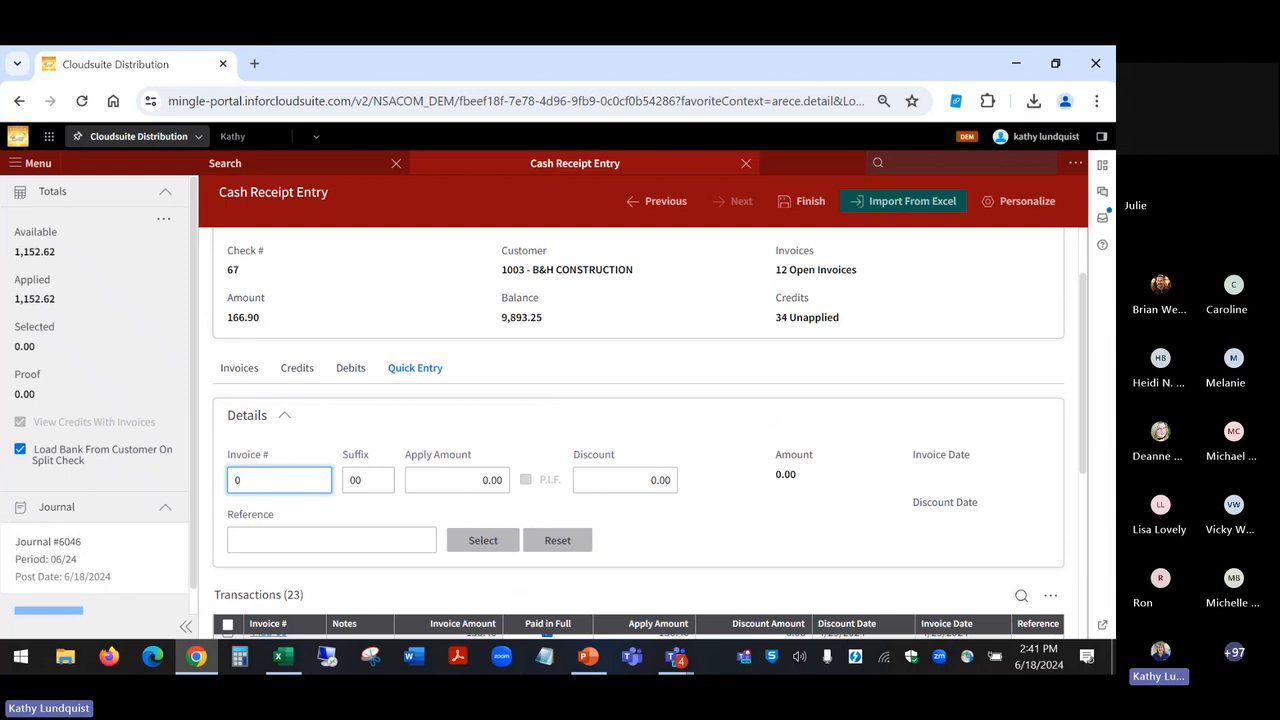
Step: Finish the cash receipt, confirm the update, and close Cash Receipt Entry
left_click(801, 203)
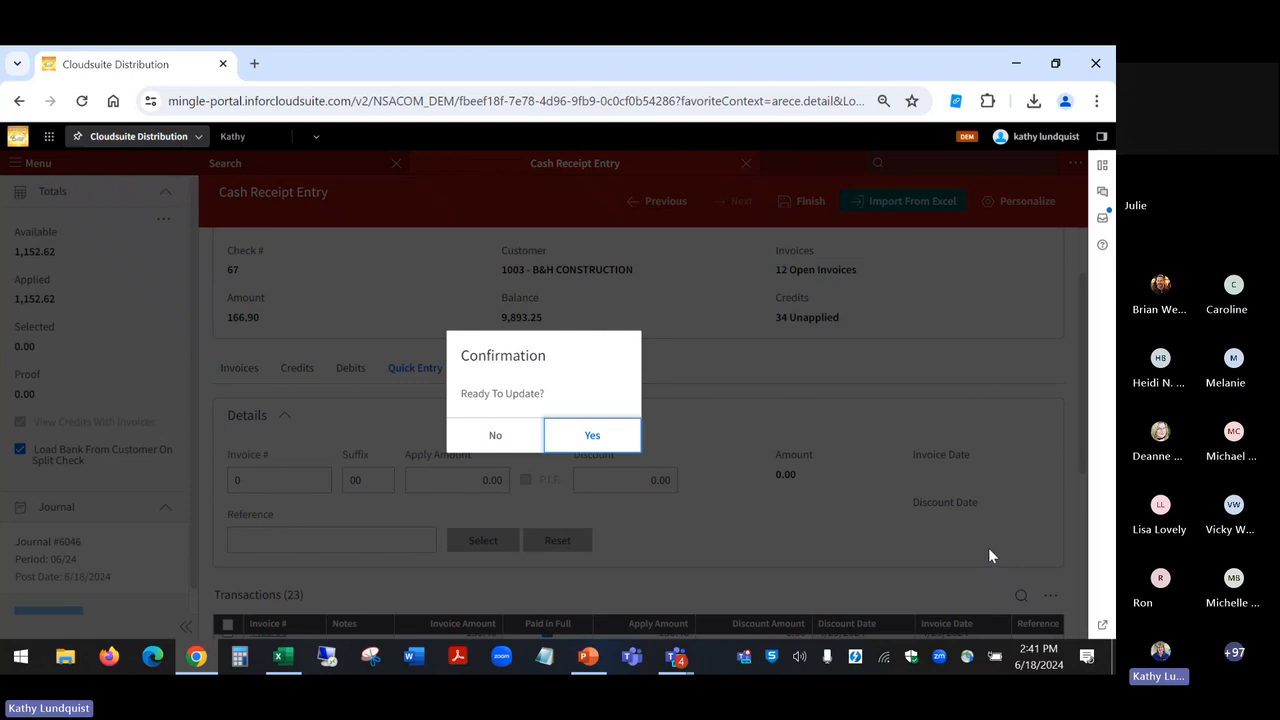
left_click(577, 447)
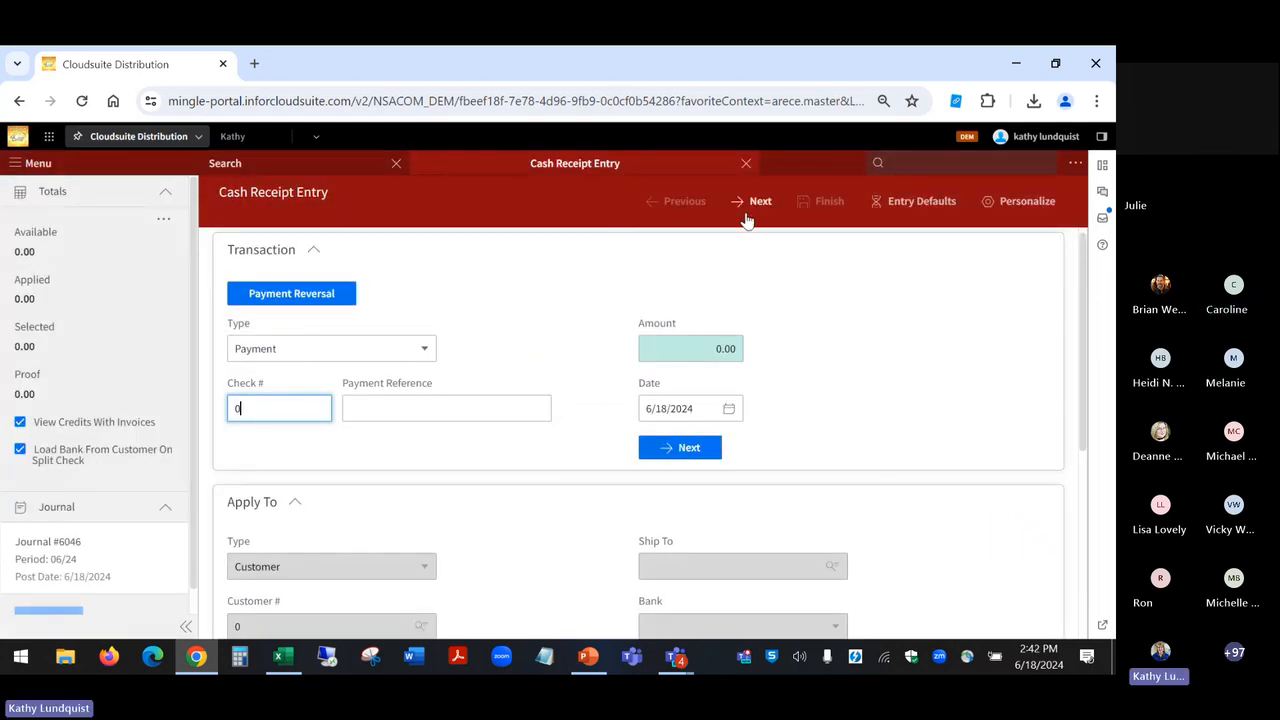
left_click(748, 170)
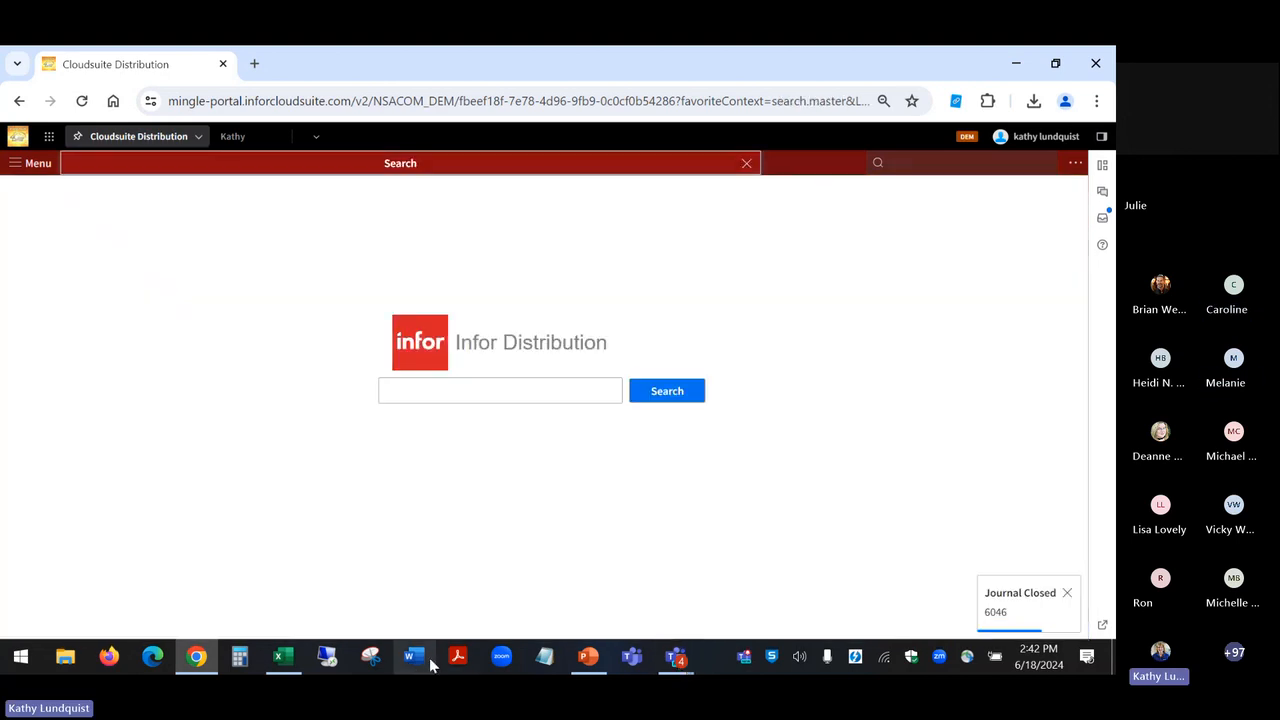
Step: Switch to the PowerPoint slide show and advance to the Customer Inquiry (ARIC) – Credit Exposure Enhancements slide
left_click(589, 659)
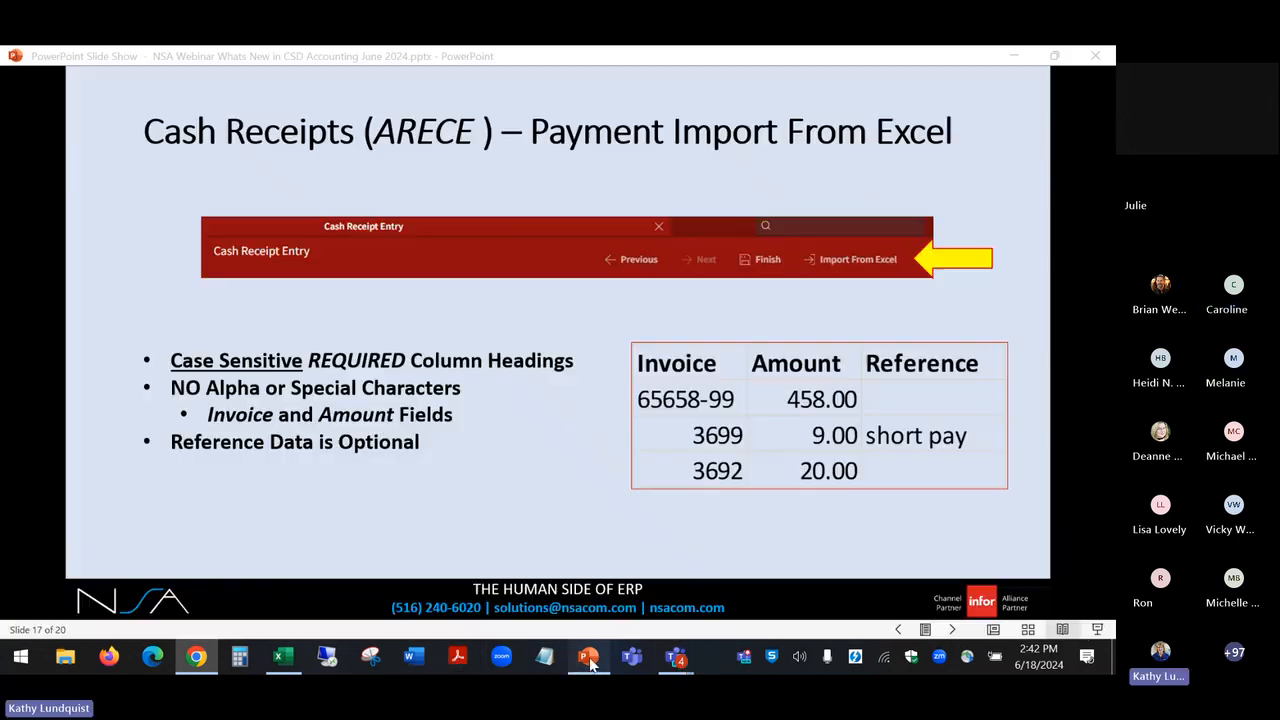
left_click(709, 471)
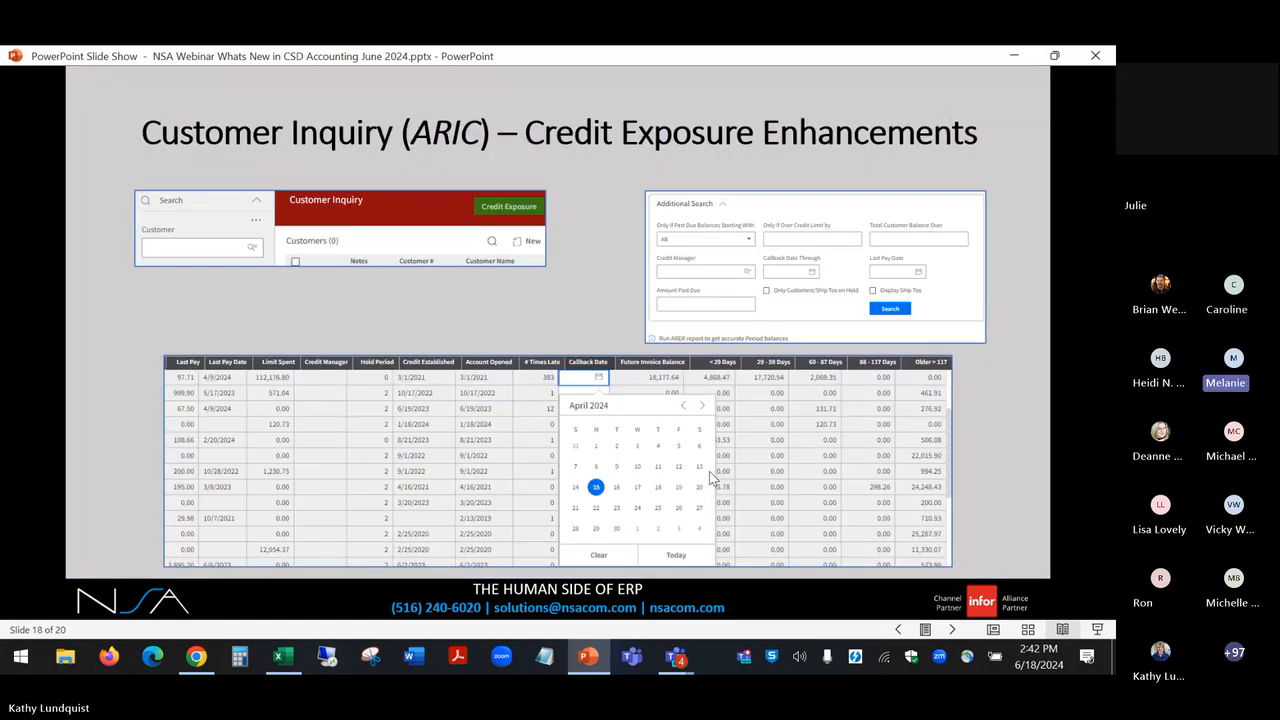
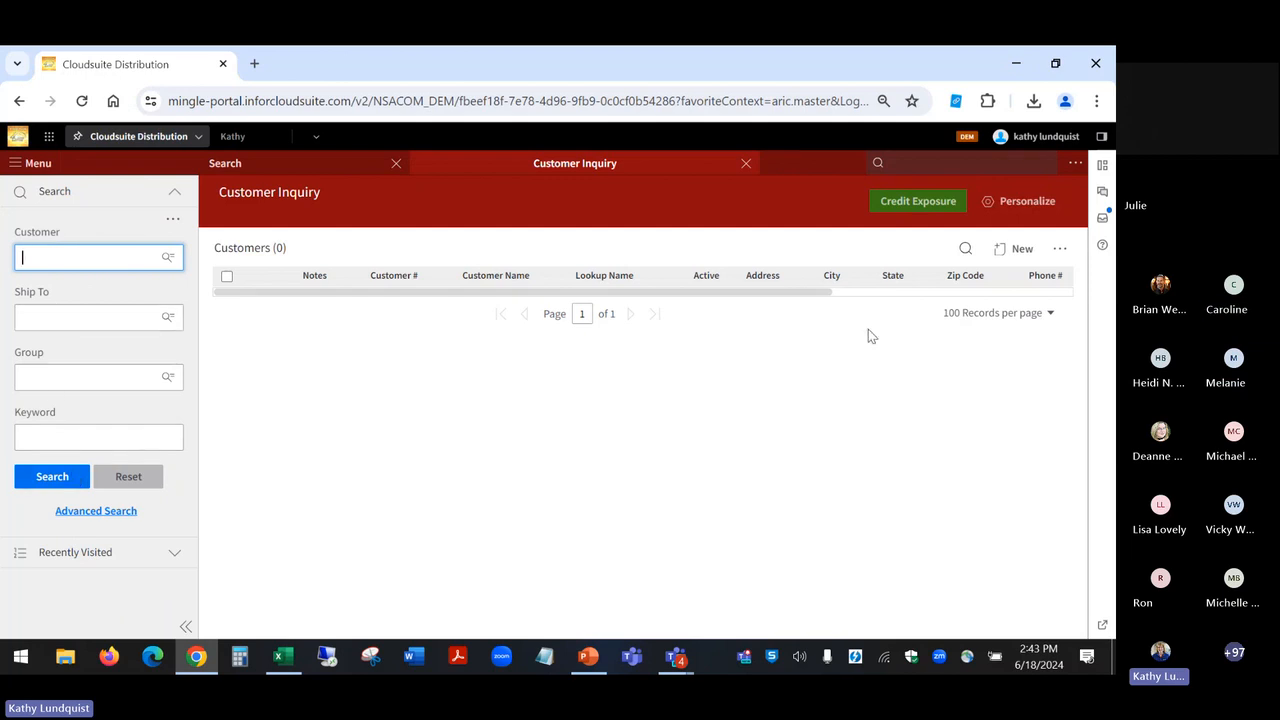
Step: Open Credit Exposure, collapse the customer search pane, and look through the customers in the Credits list
left_click(930, 208)
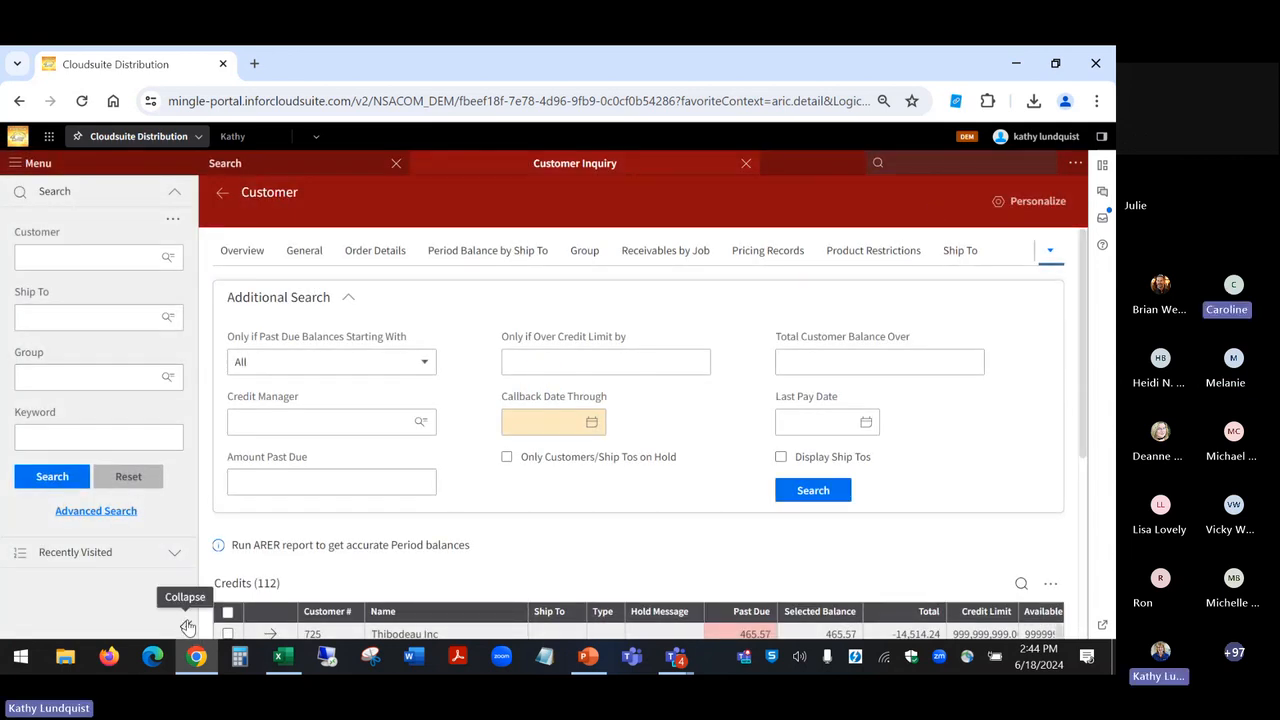
left_click(186, 626)
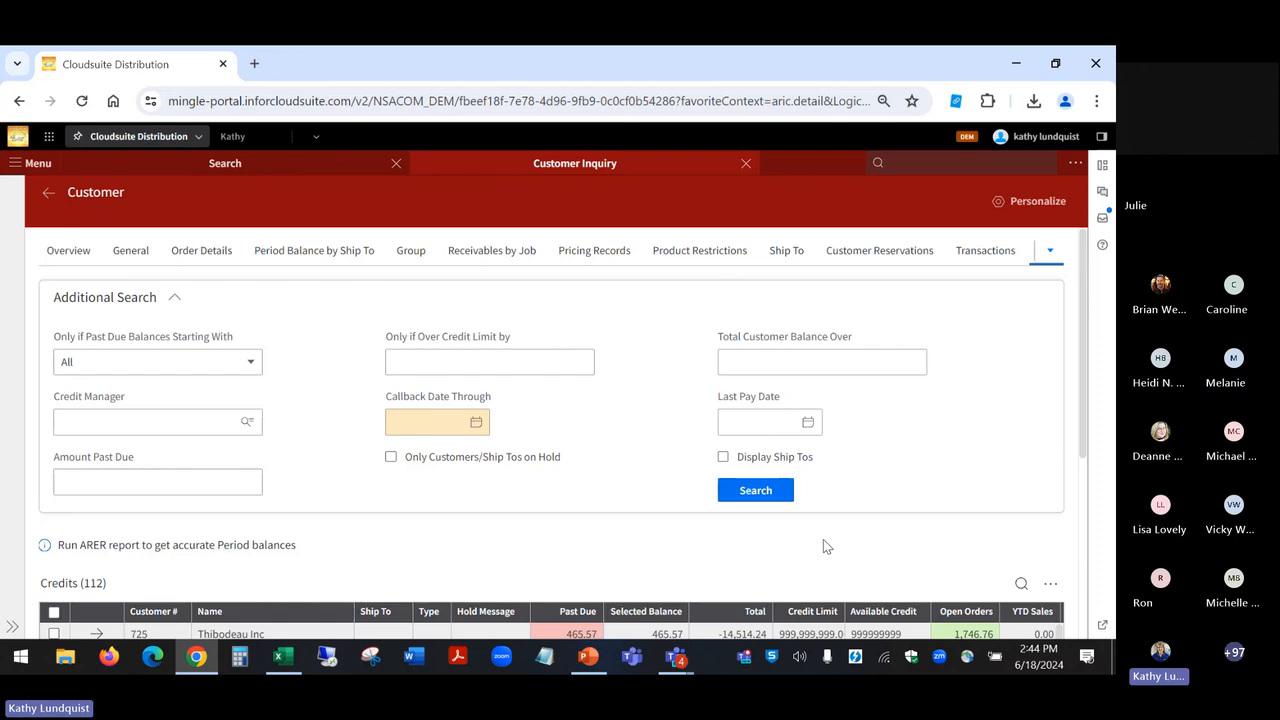
scroll(826, 546, "down", 3)
scroll(550, 540, "down", 5)
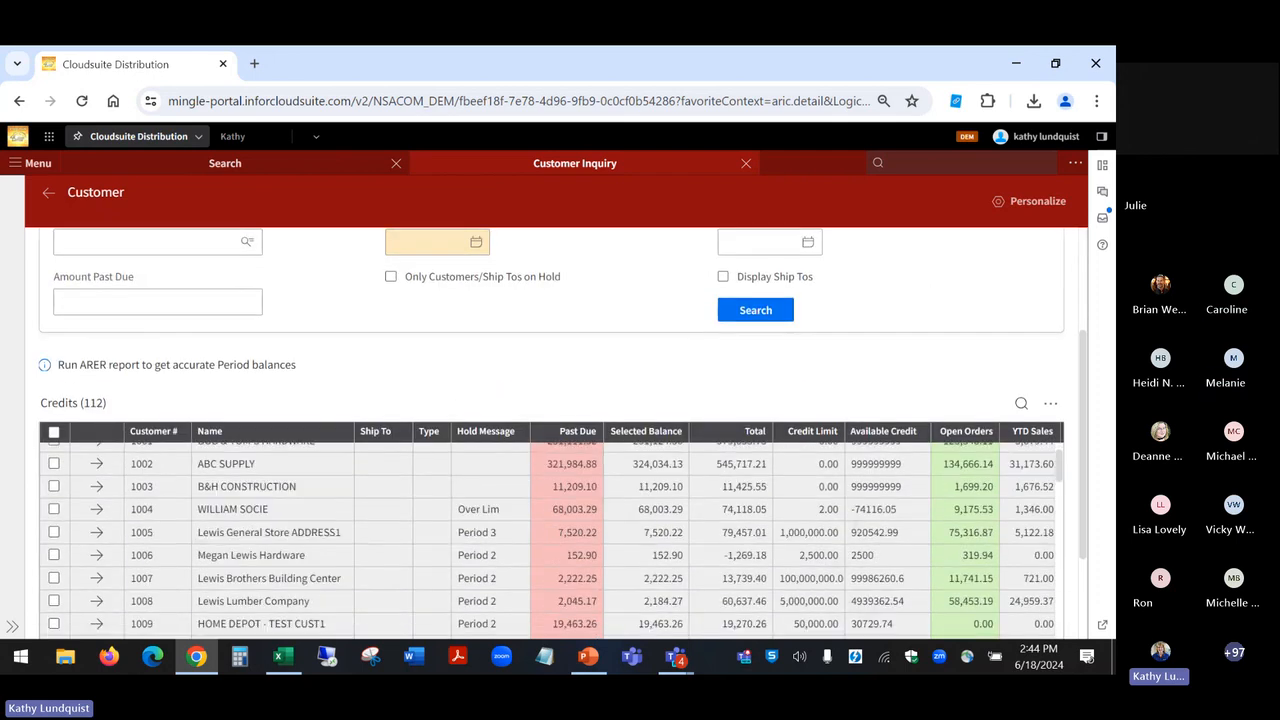
scroll(552, 540, "down", 8)
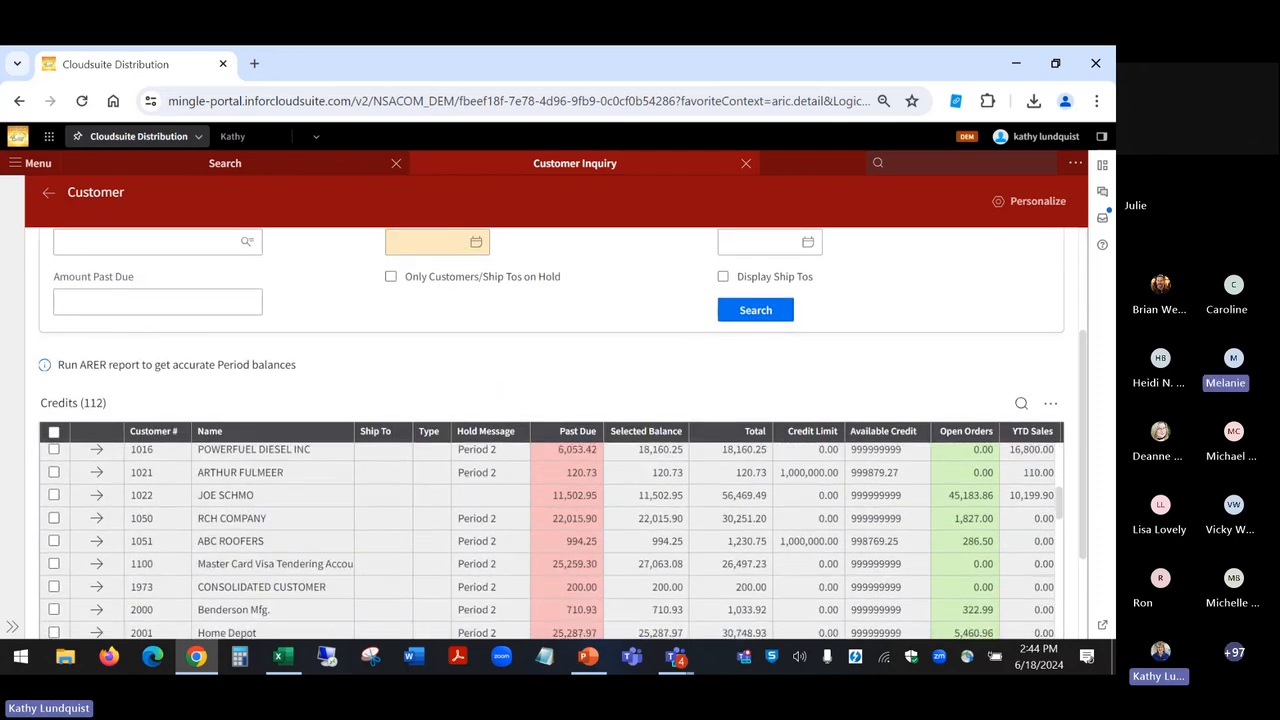
scroll(550, 540, "down", 10)
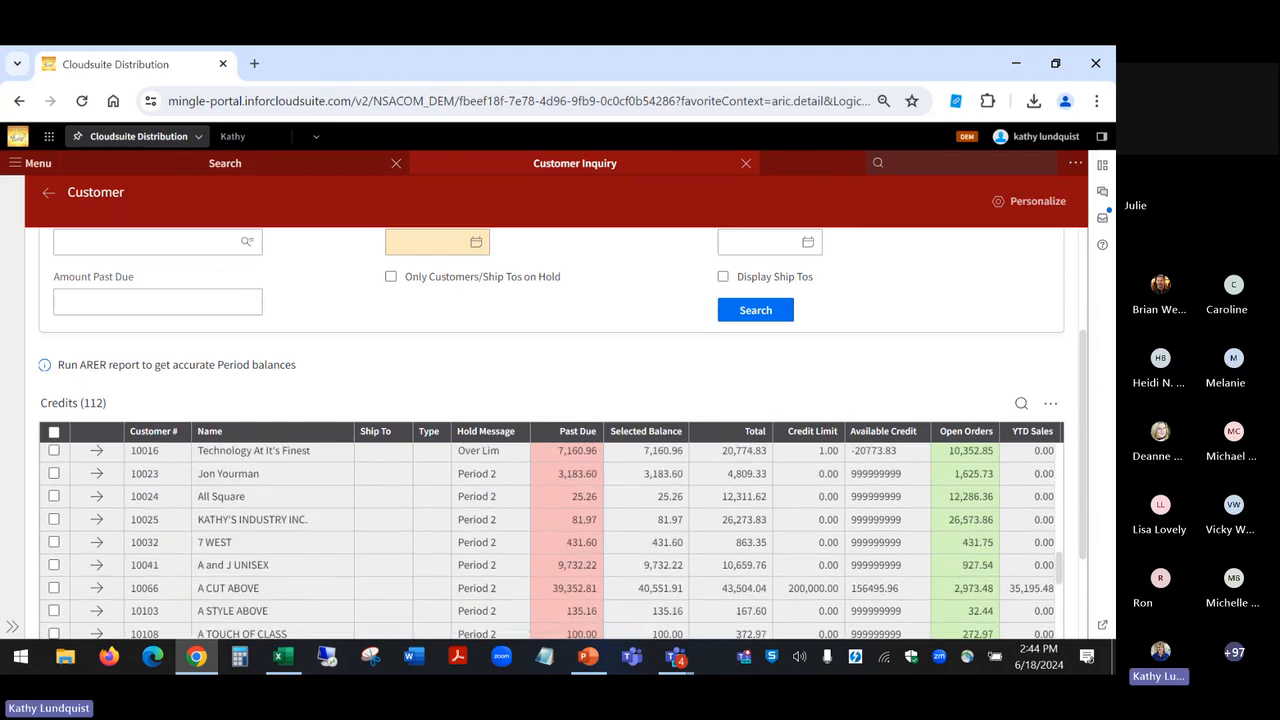
scroll(550, 540, "down", 1)
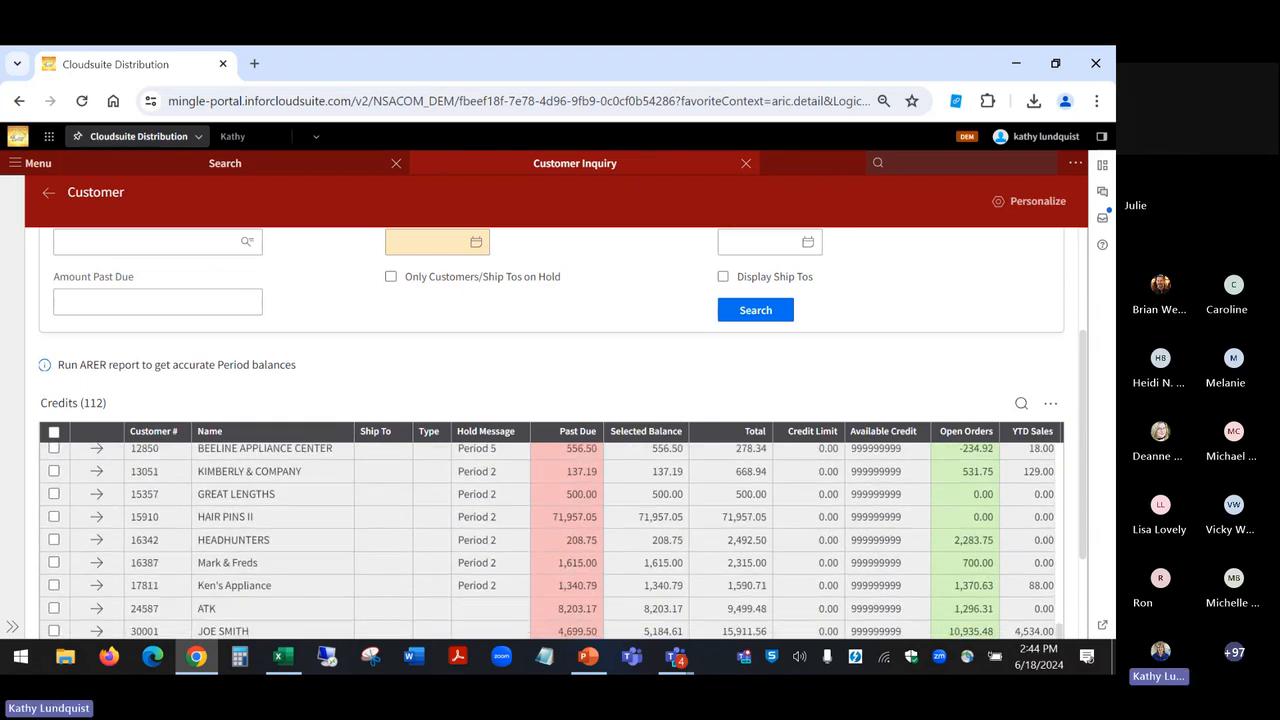
scroll(550, 540, "up", 15)
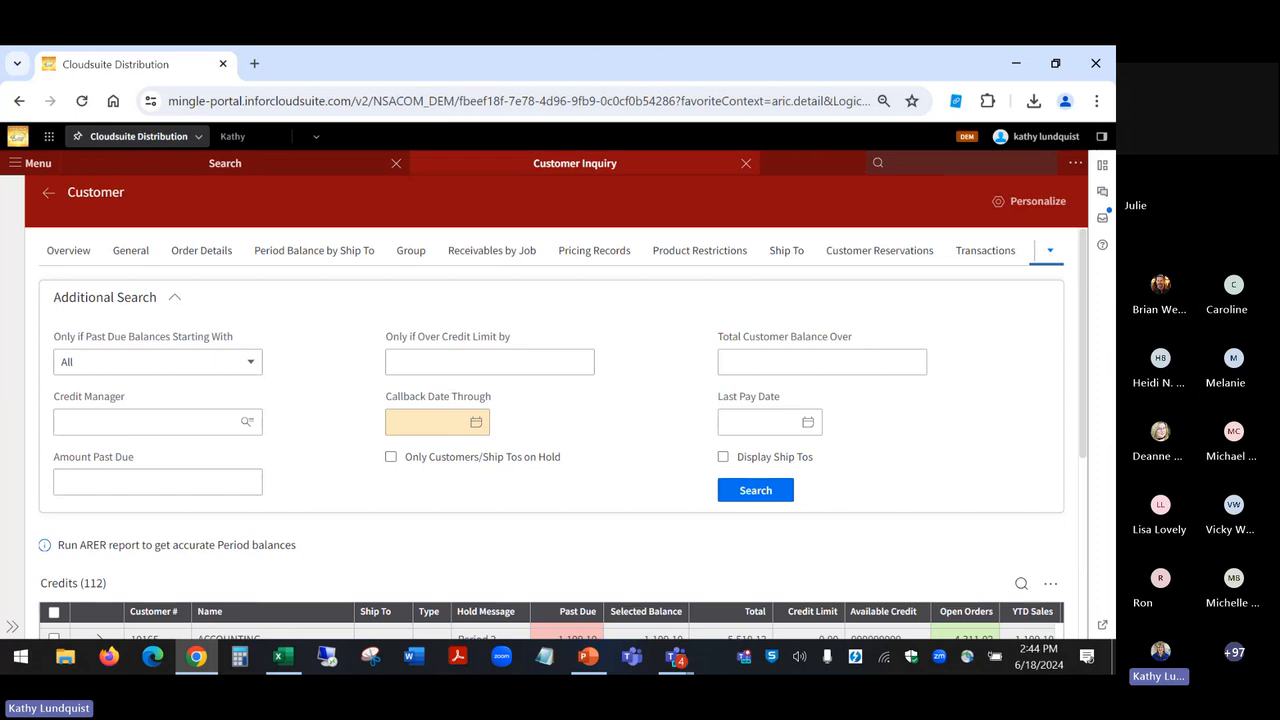
Step: Examine the Callback Date Through filter and the Credits list's columns across to the Older > 118 aging column
left_click(413, 426)
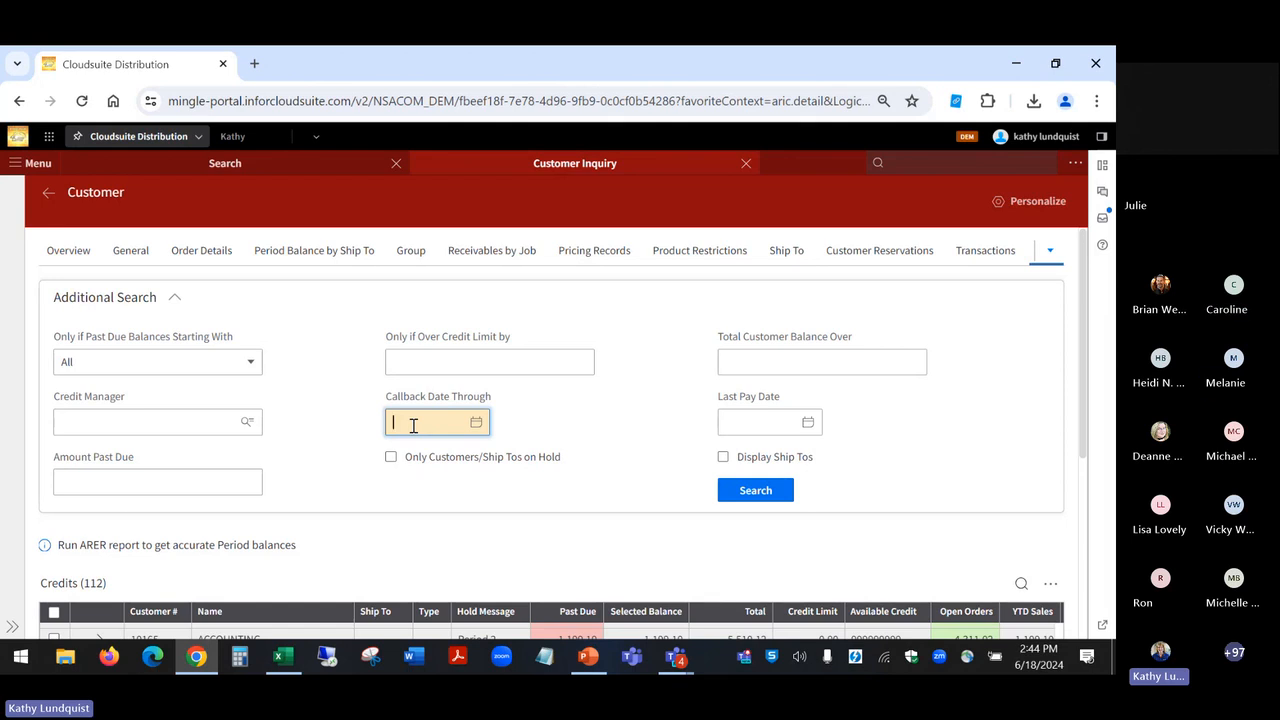
left_click(543, 481)
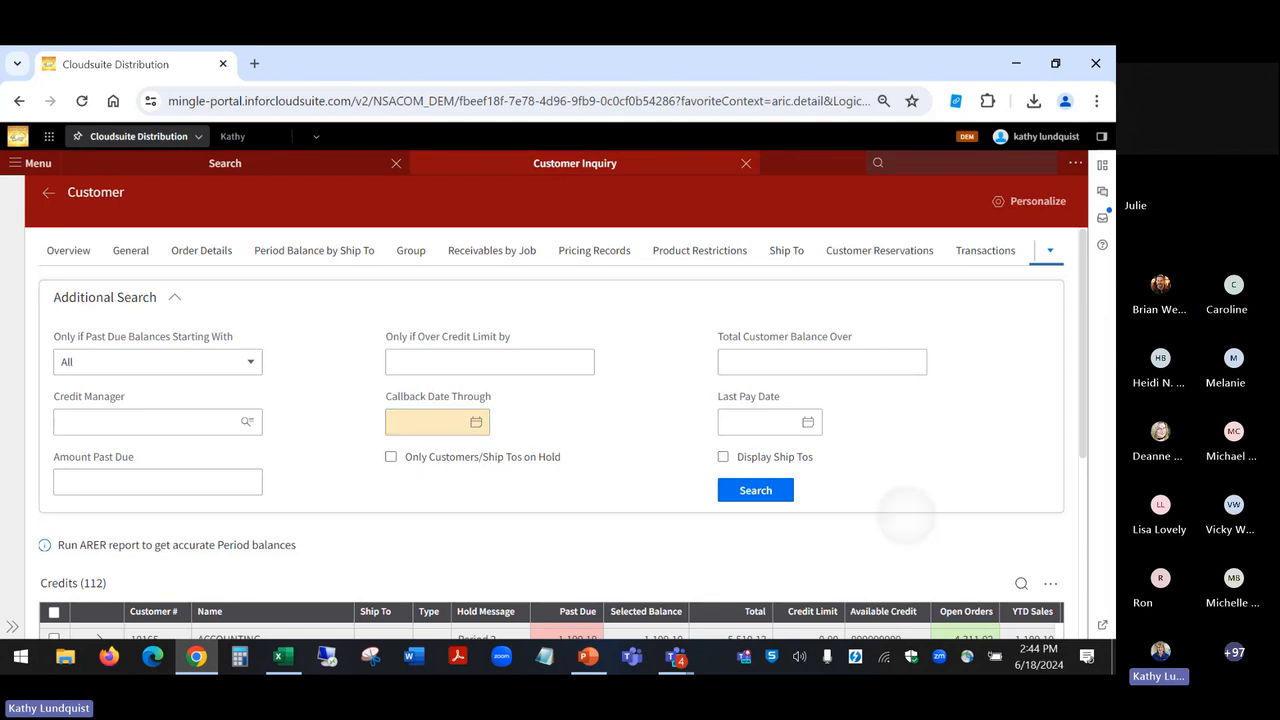
scroll(550, 450, "down", 3)
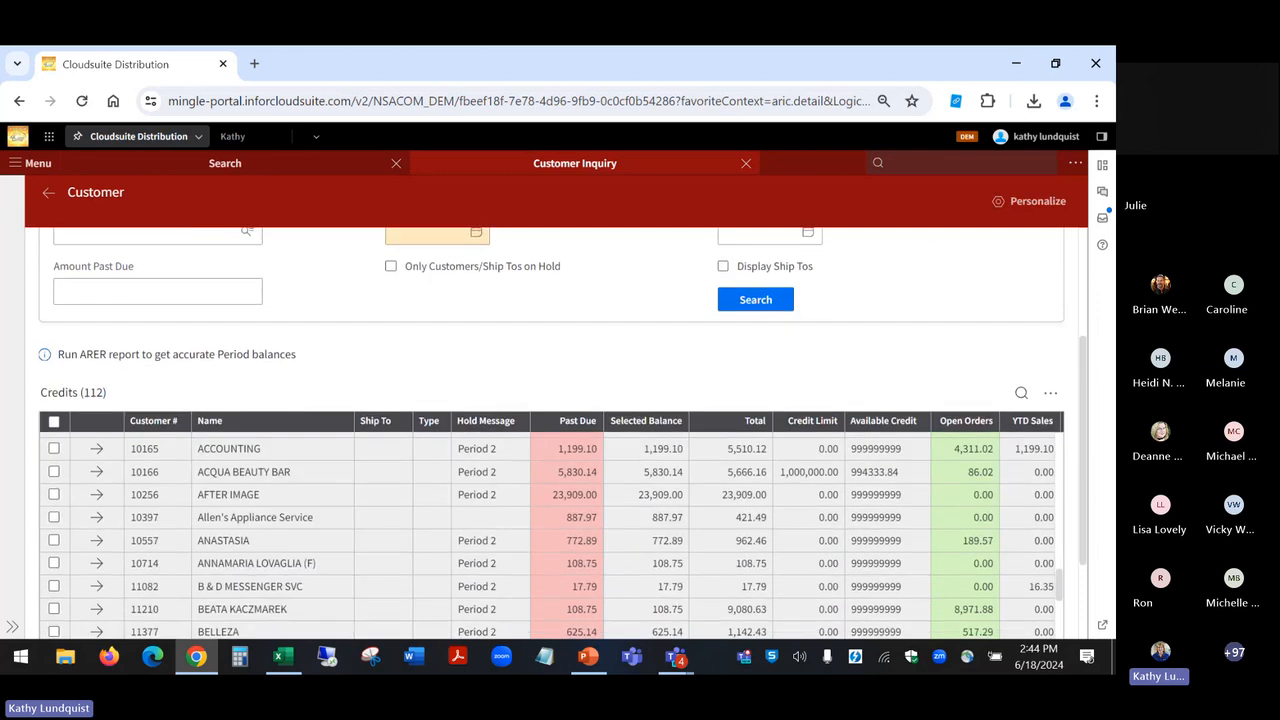
scroll(547, 536, "right", 1)
scroll(550, 530, "right", 5)
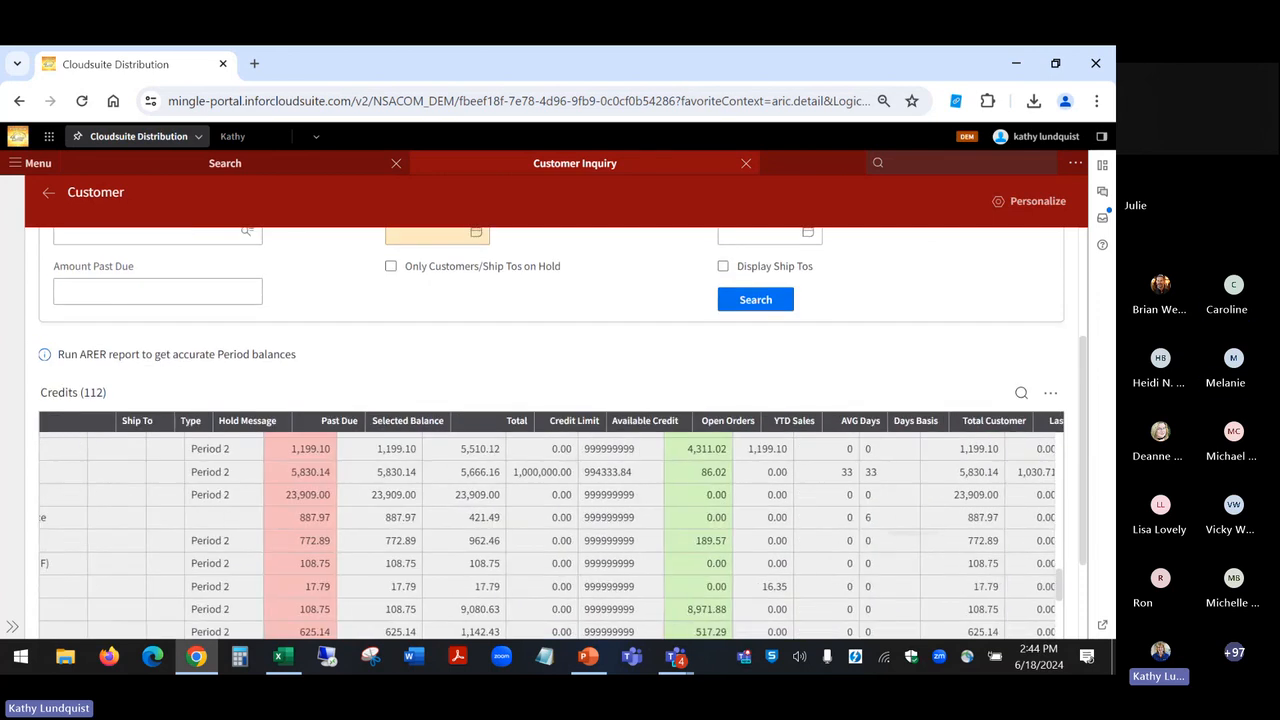
scroll(550, 530, "right", 2)
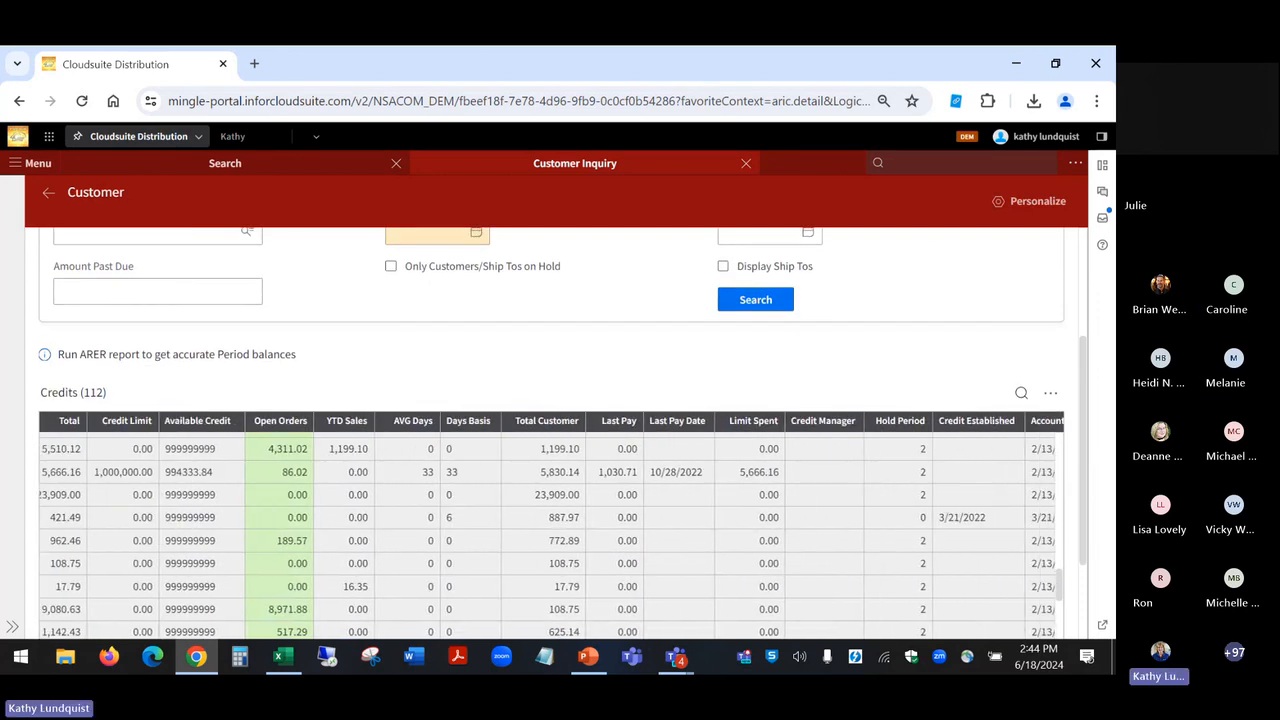
scroll(550, 530, "right", 2)
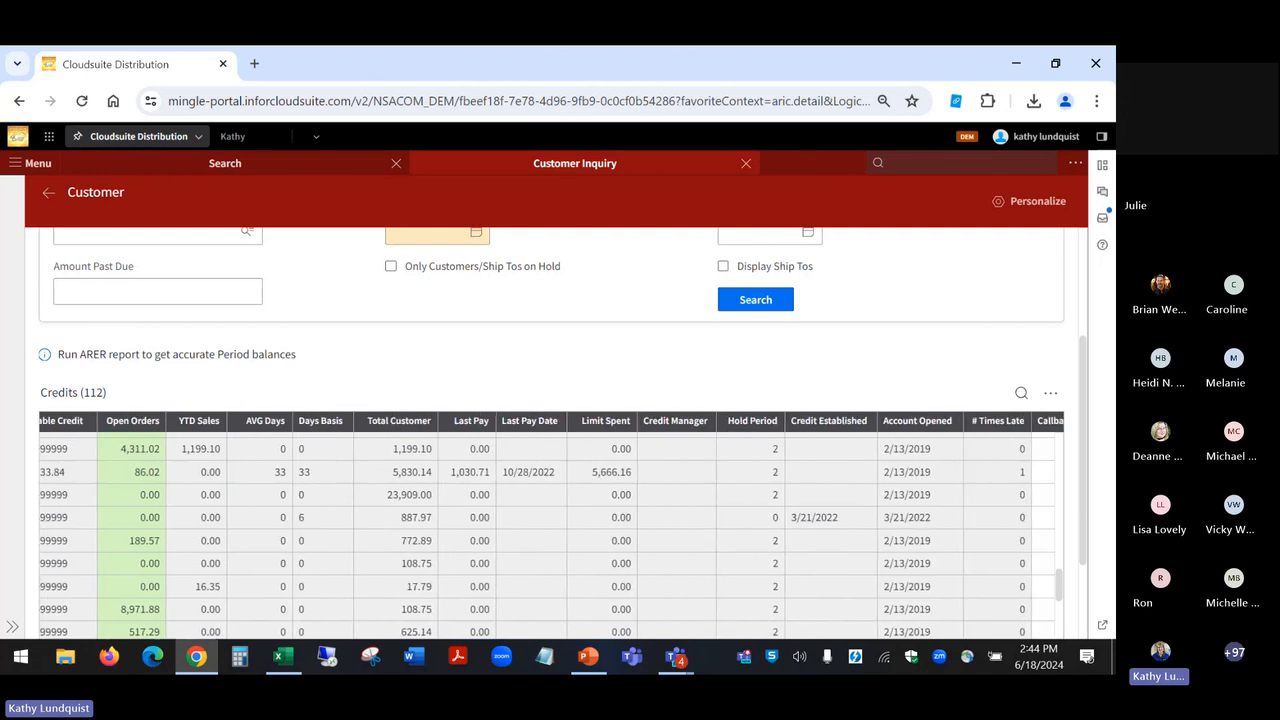
scroll(550, 530, "right", 3)
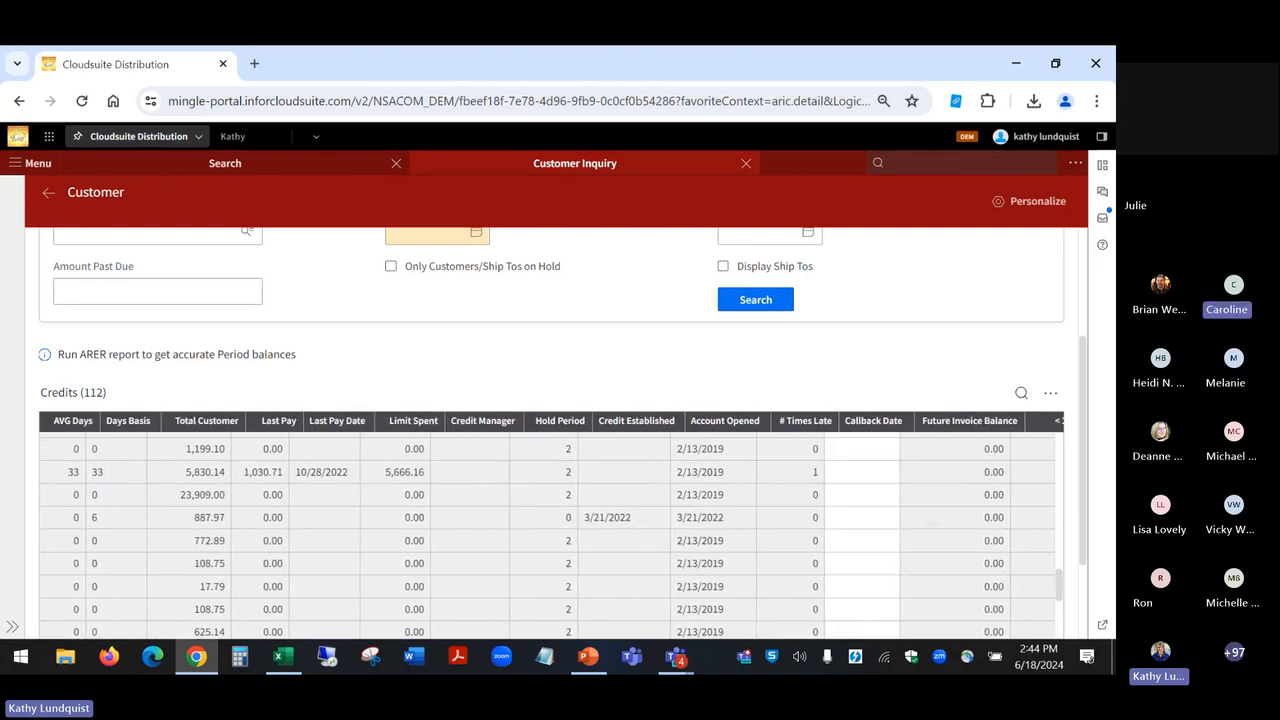
scroll(550, 530, "right", 3)
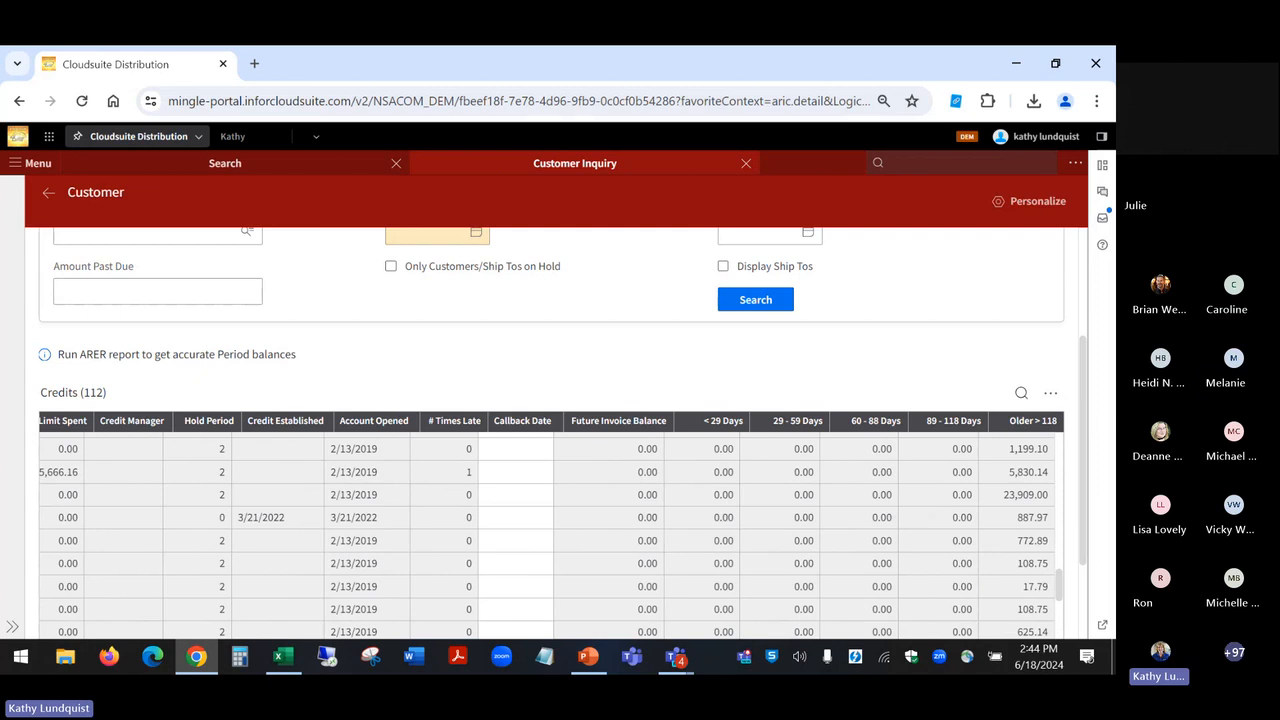
scroll(550, 530, "left", 7)
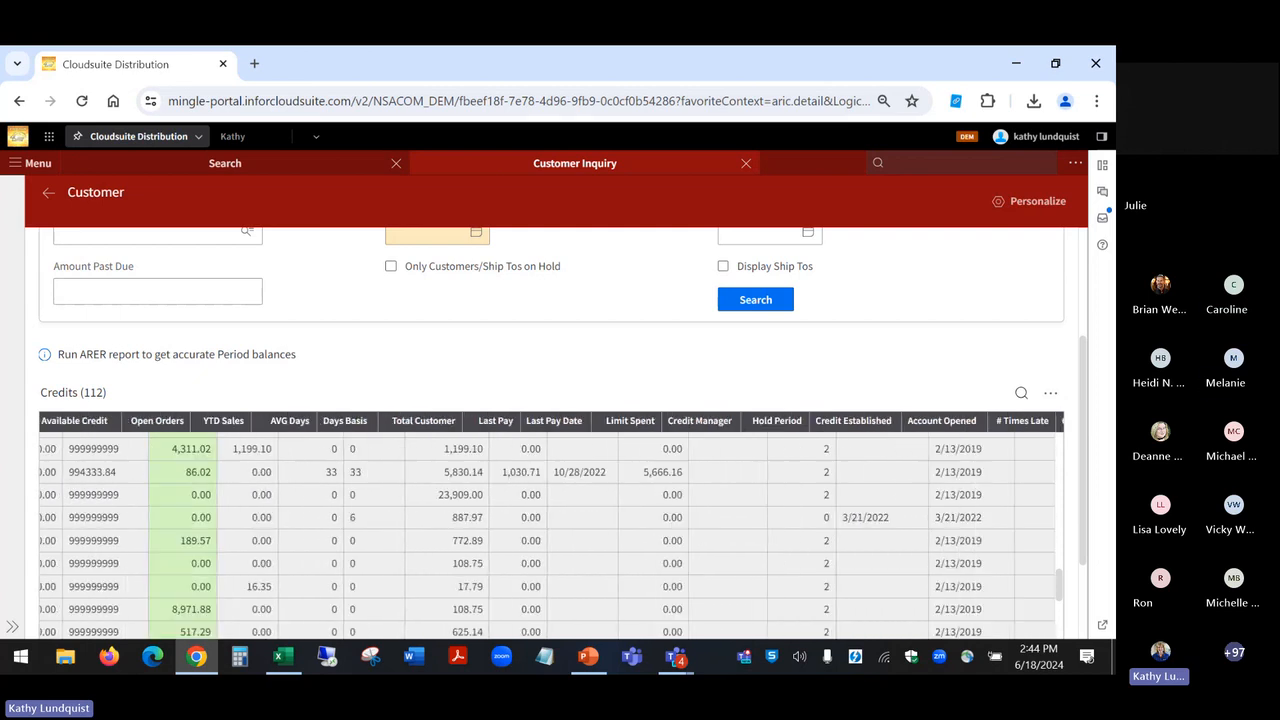
scroll(550, 530, "left", 10)
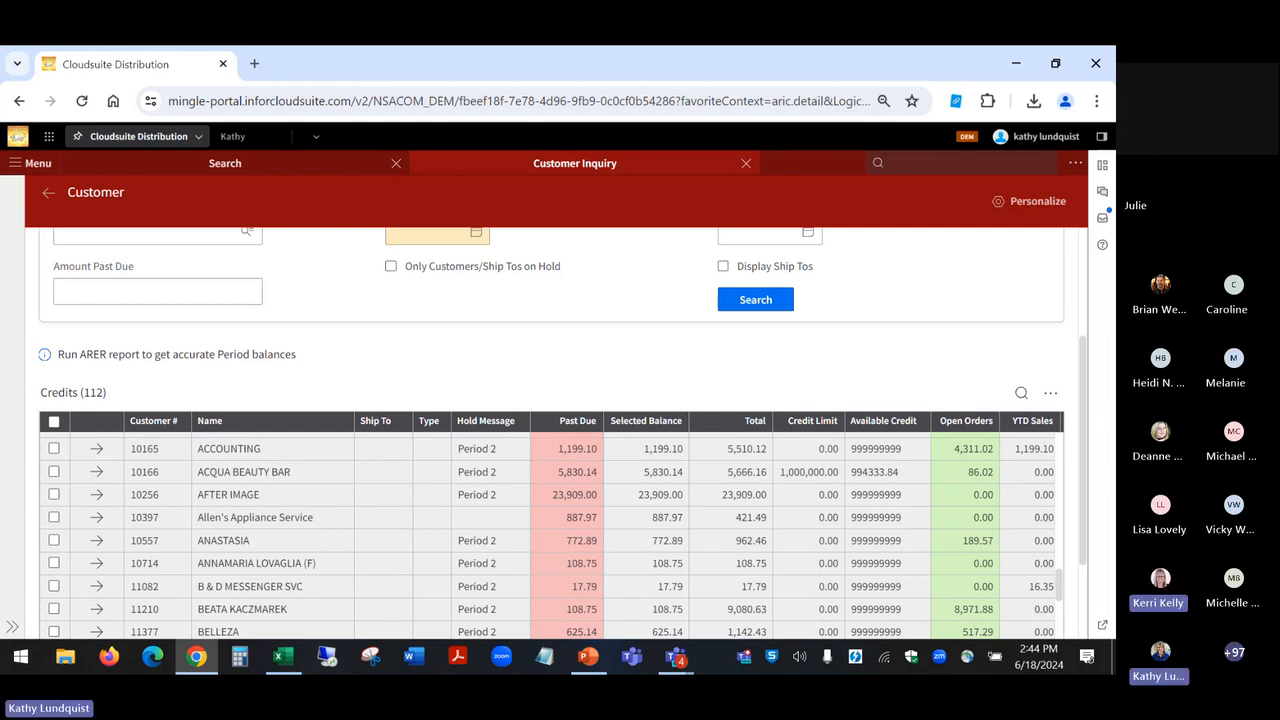
Step: Export the Credits list to Excel and open the downloaded Export (3).csv
left_click(1050, 395)
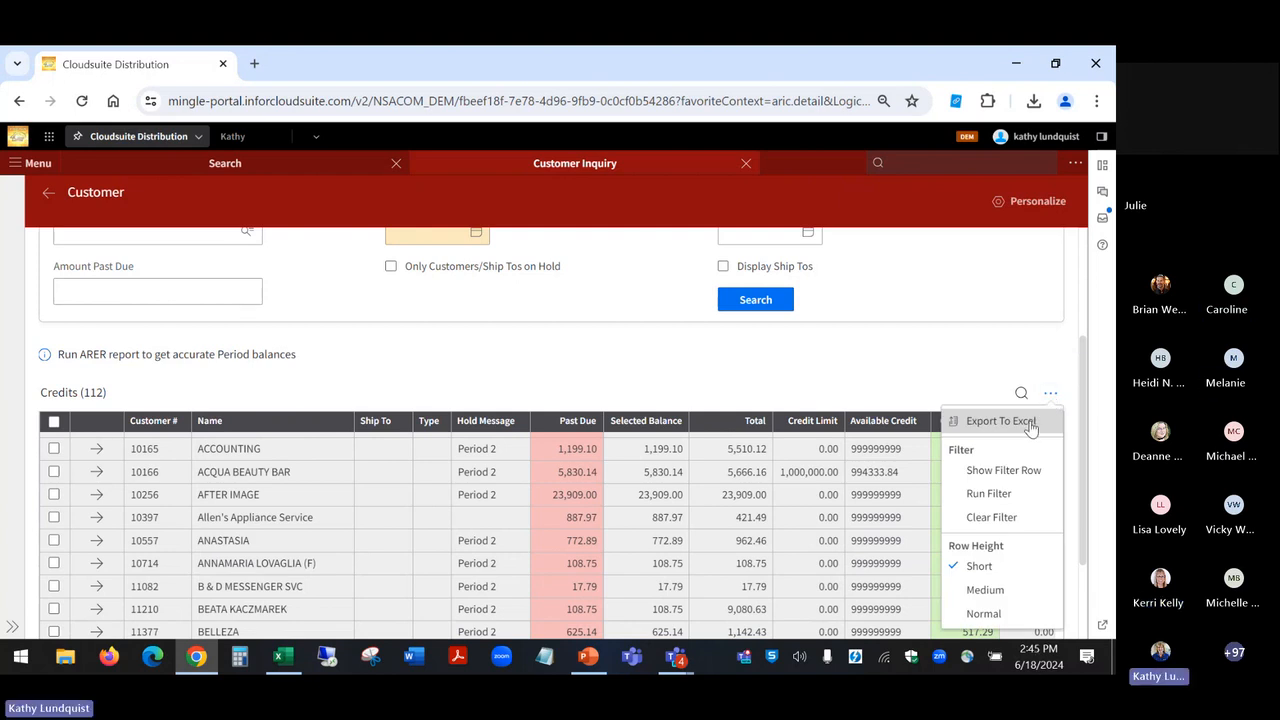
left_click(1029, 424)
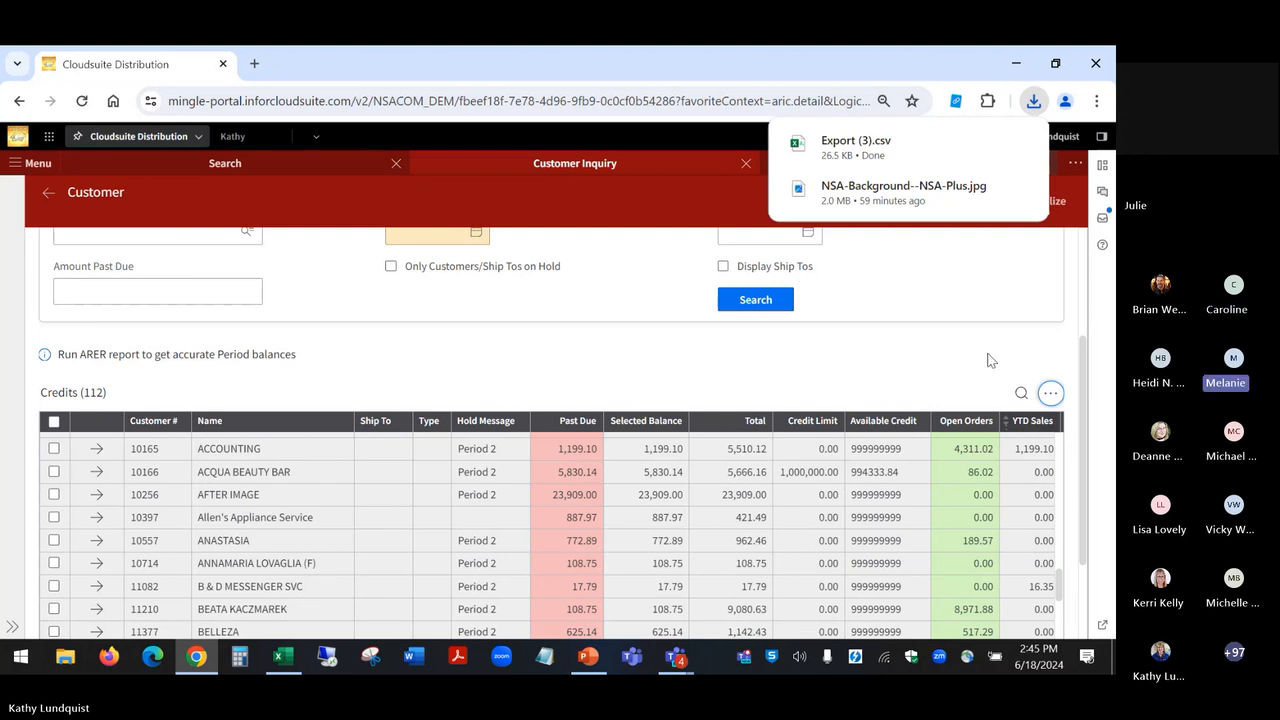
mouse_move(1020, 140)
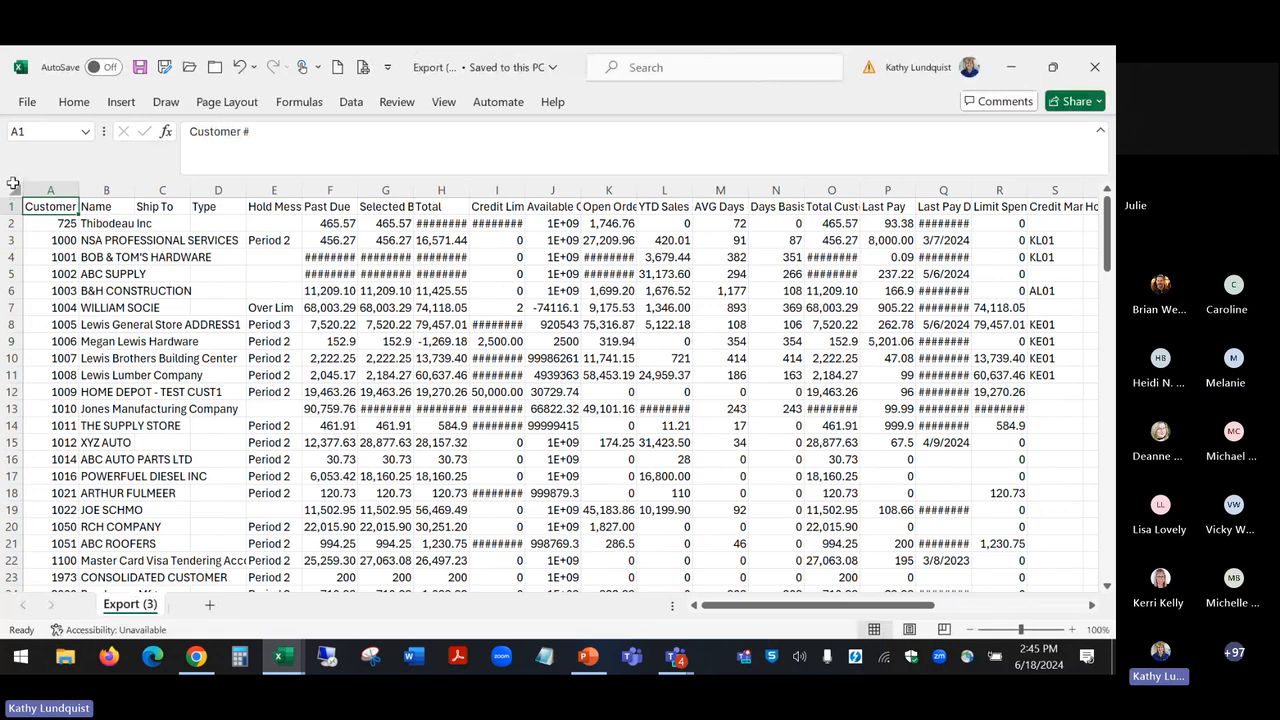
Step: Fit all column widths in the exported credit sheet to their contents
left_click(13, 184)
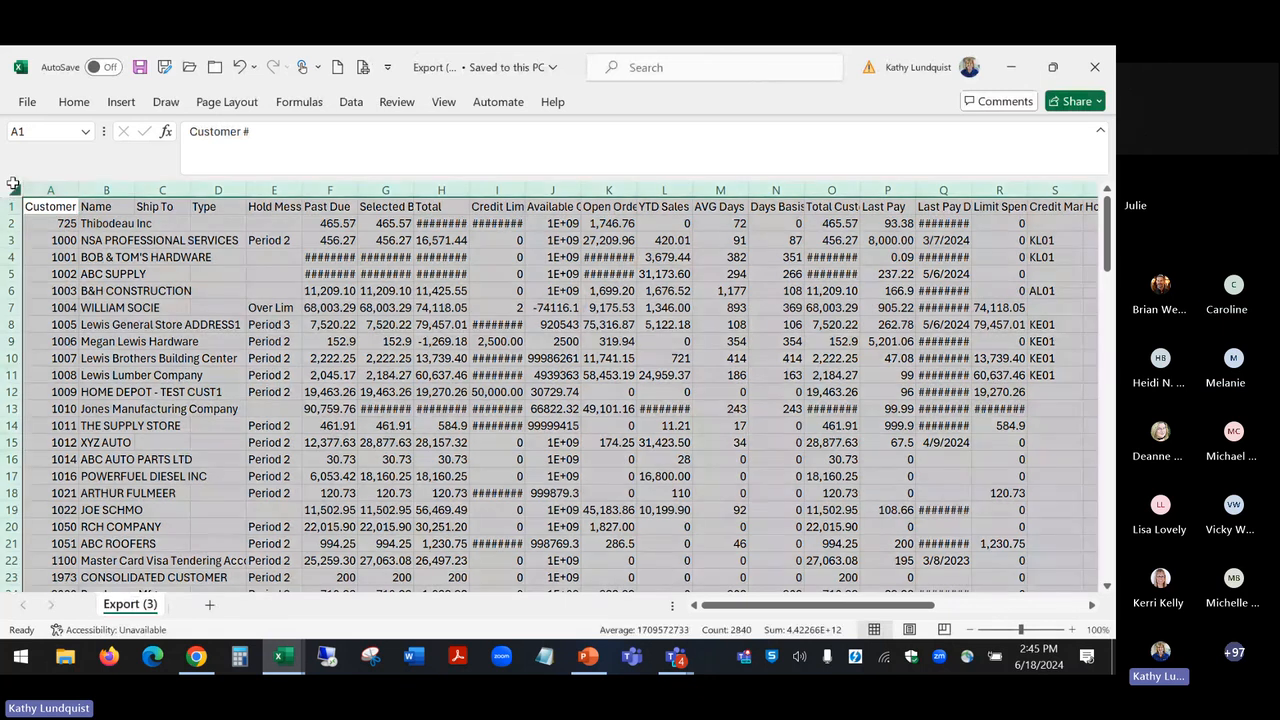
double_click(79, 190)
left_click(114, 240)
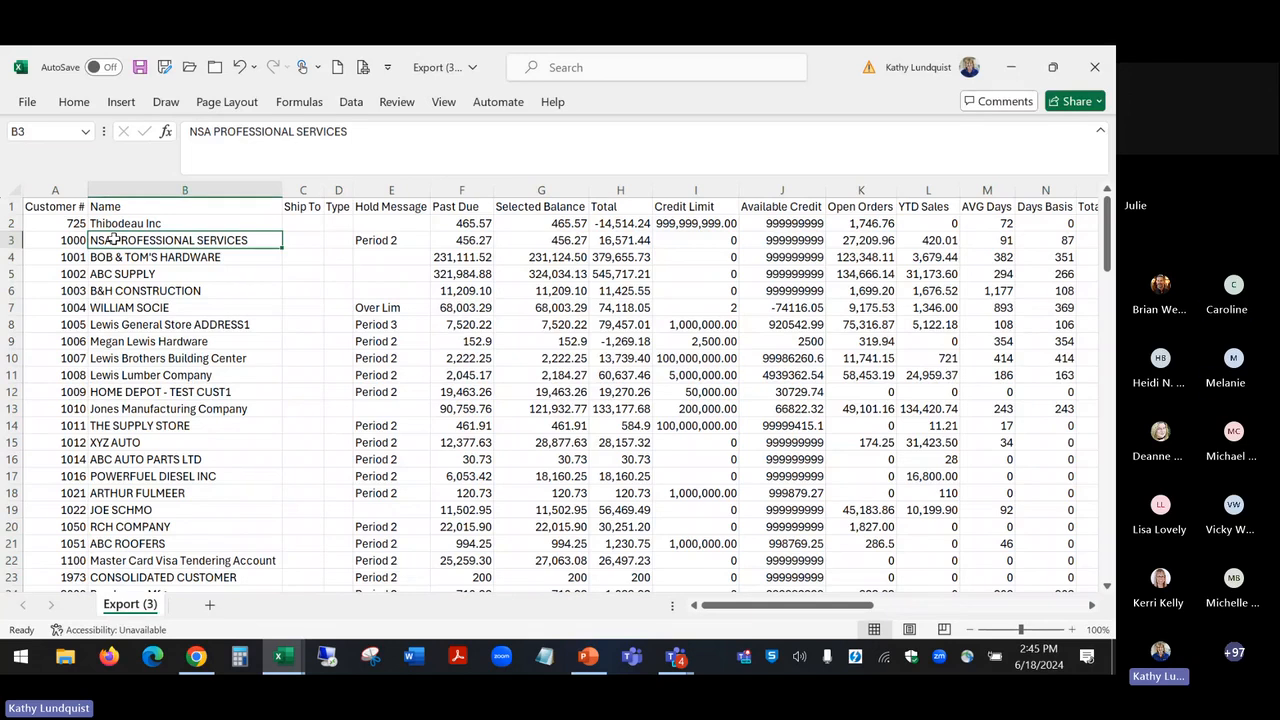
Step: Examine the exported credit columns along the NSA PROFESSIONAL SERVICES row, through Callback Date and the aging columns to Older > 118
key("Right")
key("Right")
key("Right")
key("Right")
key("Right")
key("Right")
key("Right")
key("Right")
key("Right")
key("Right")
key("Right")
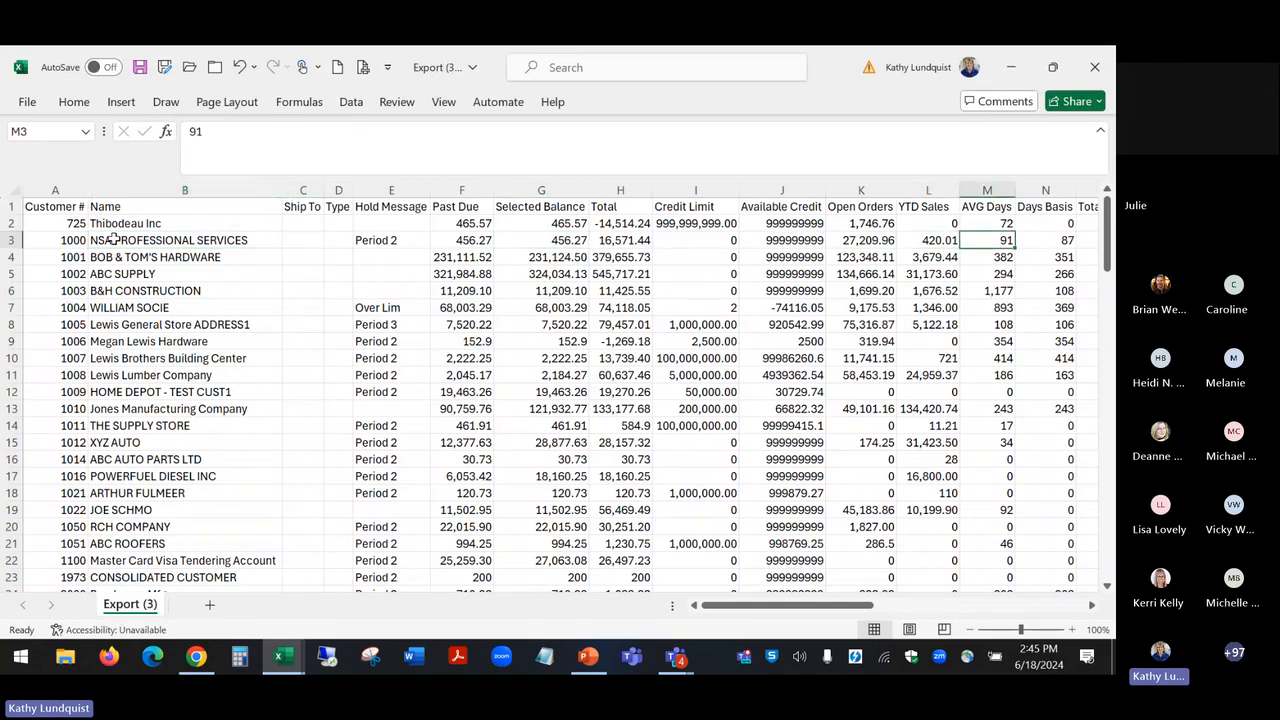
key("Right")
key("Right")
key("Right")
key("Right")
key("Right")
key("Right")
key("Right")
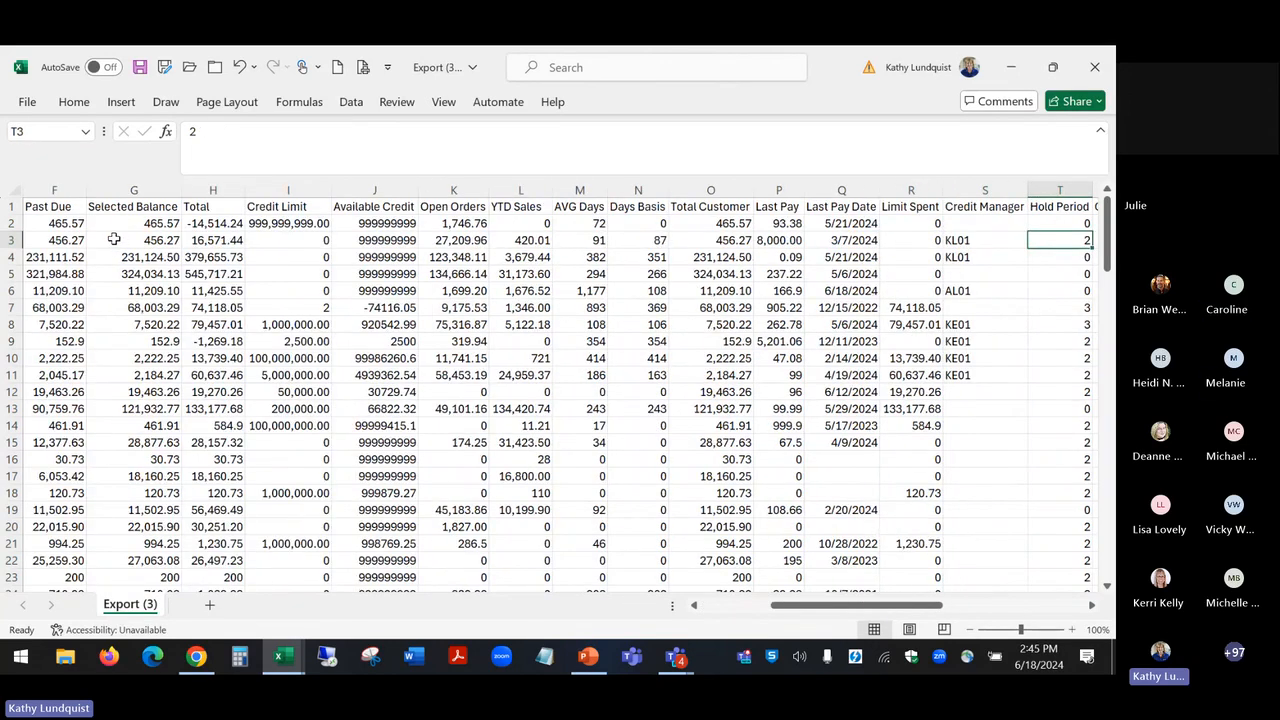
key("Right")
key("Right")
key("Right")
key("Right")
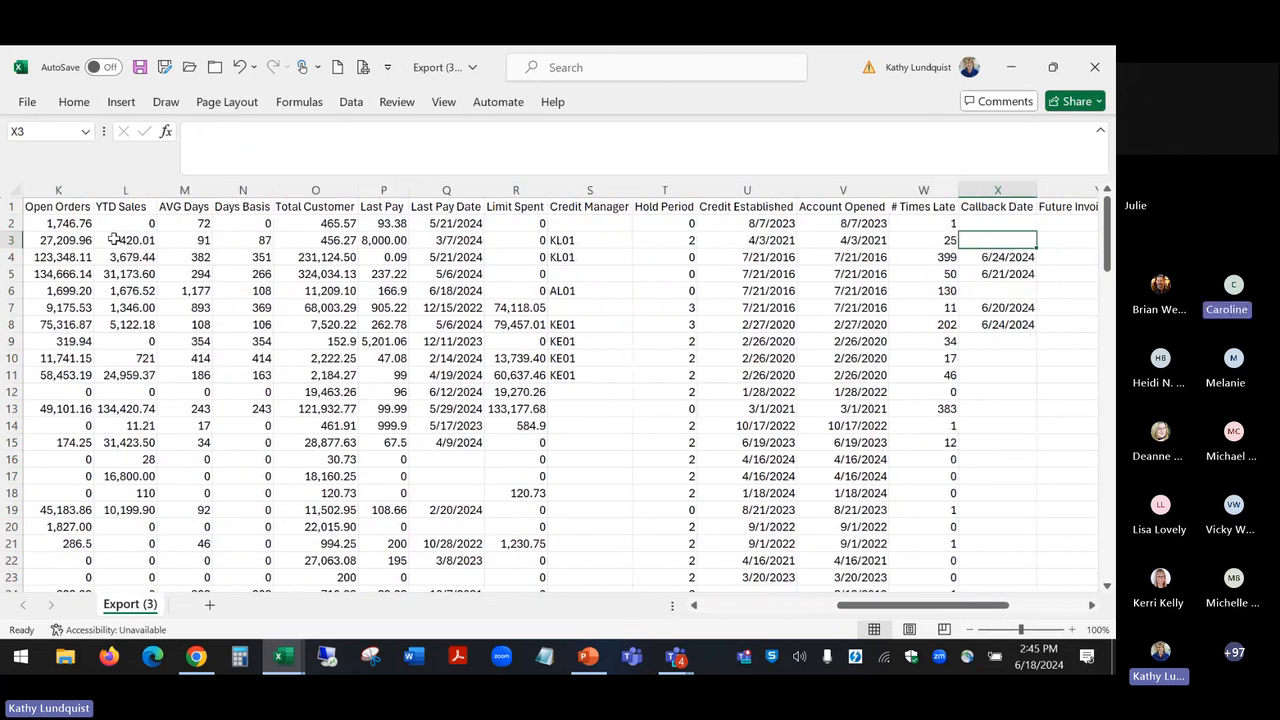
key("Right")
key("Right")
key("Right")
key("Right")
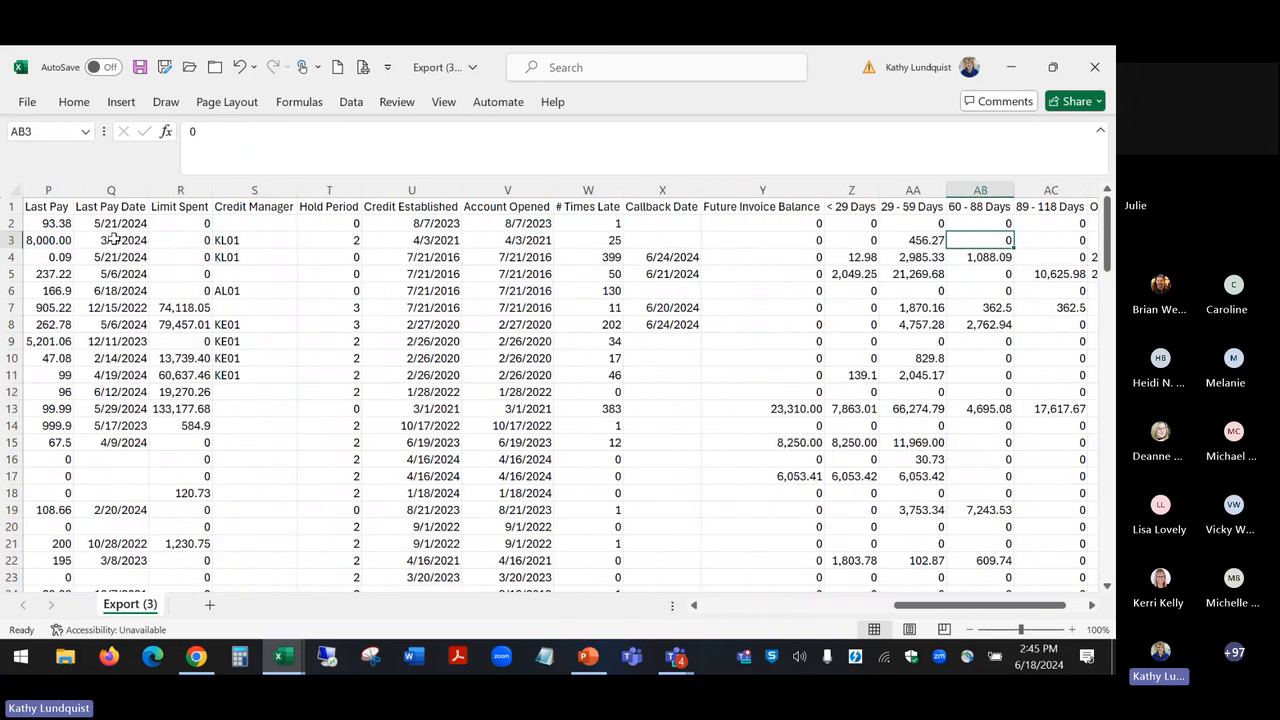
key("Right")
key("Right")
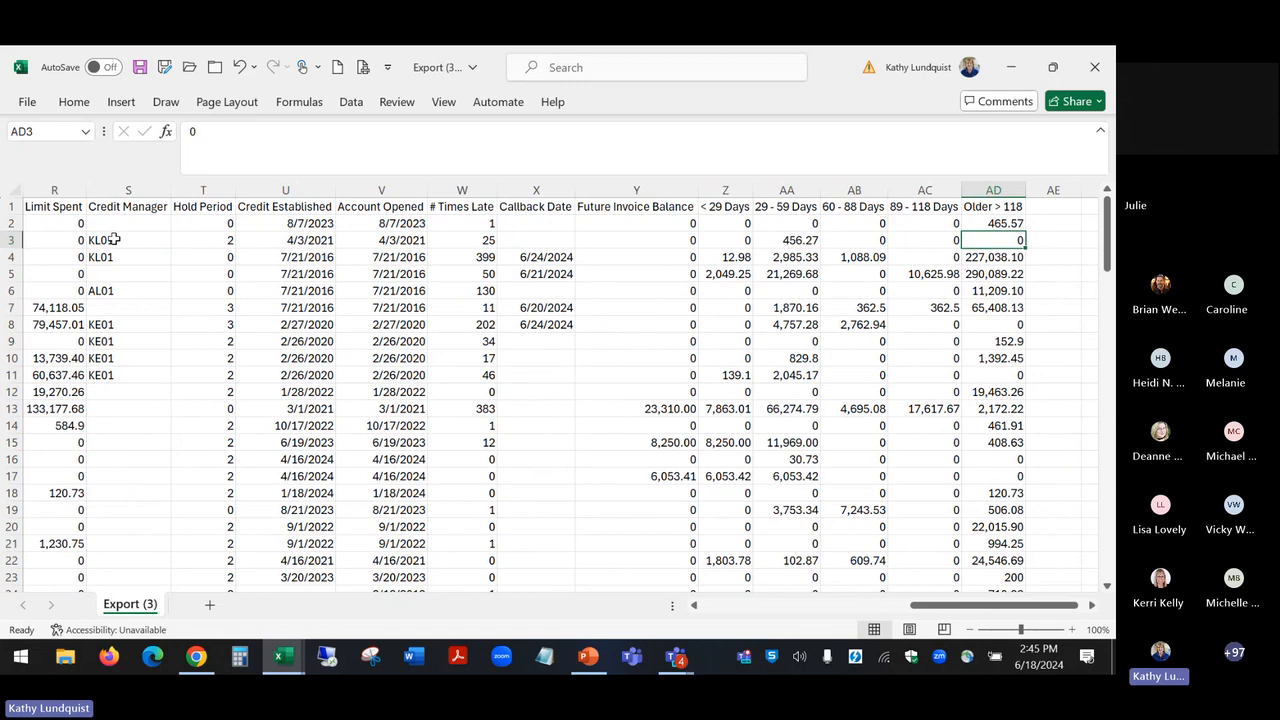
key("Left")
key("Left")
key("Left")
key("Left")
key("Left")
key("Left")
key("Left")
key("Left")
key("Left")
key("Left")
key("Left")
key("Left")
key("Left")
key("Left")
key("Left")
key("Left")
key("Left")
key("Left")
key("Left")
key("Left")
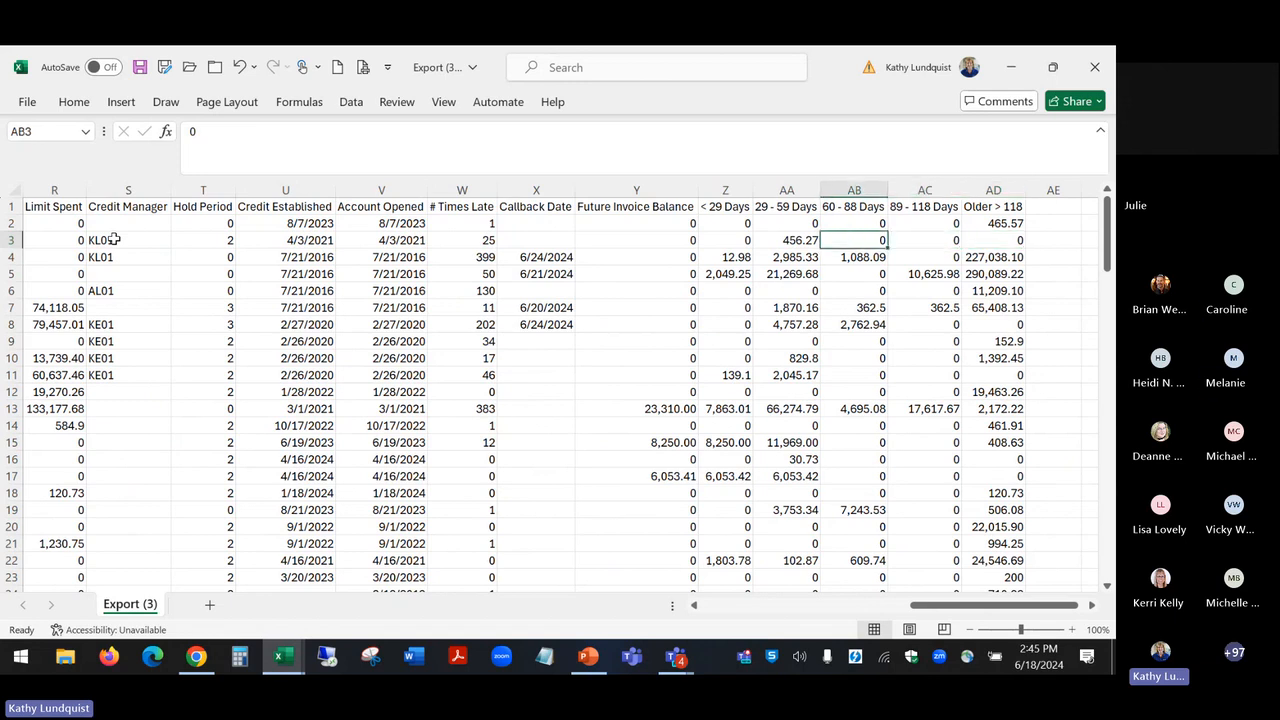
key("Left")
key("Left")
key("Left")
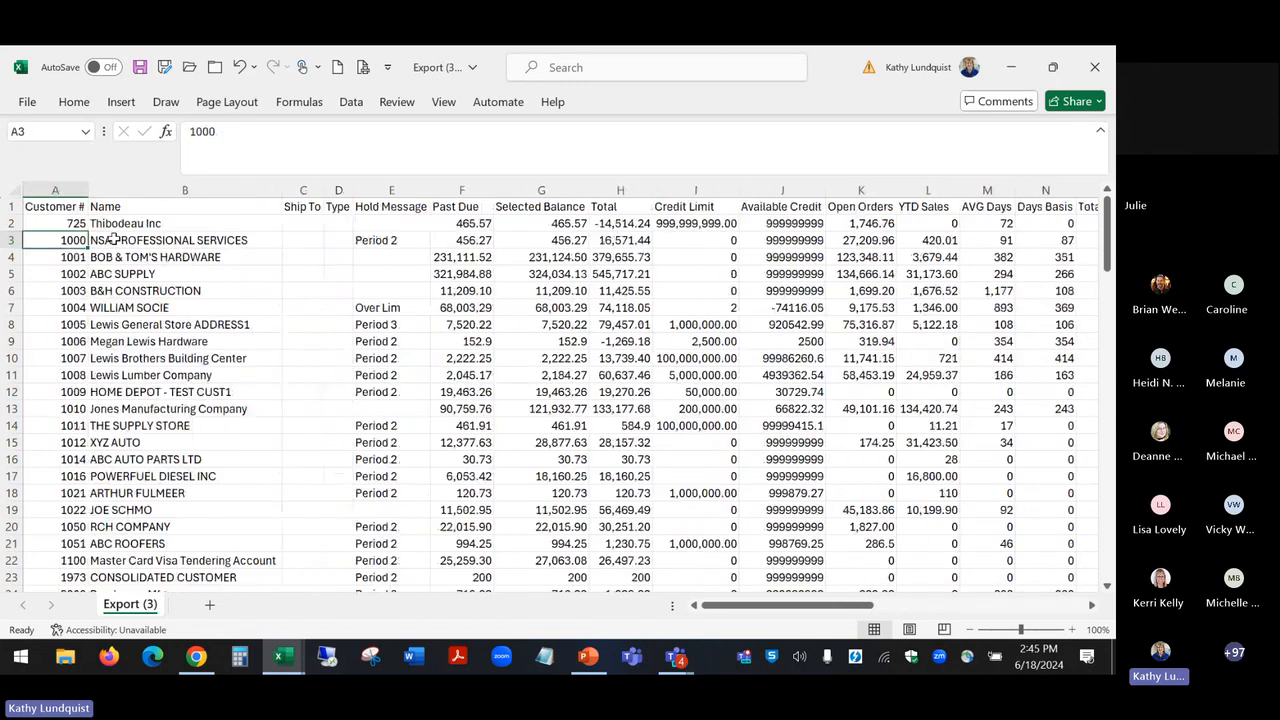
Step: Close the exported credit file without saving and switch back to Customer Inquiry in Chrome
left_click(1094, 66)
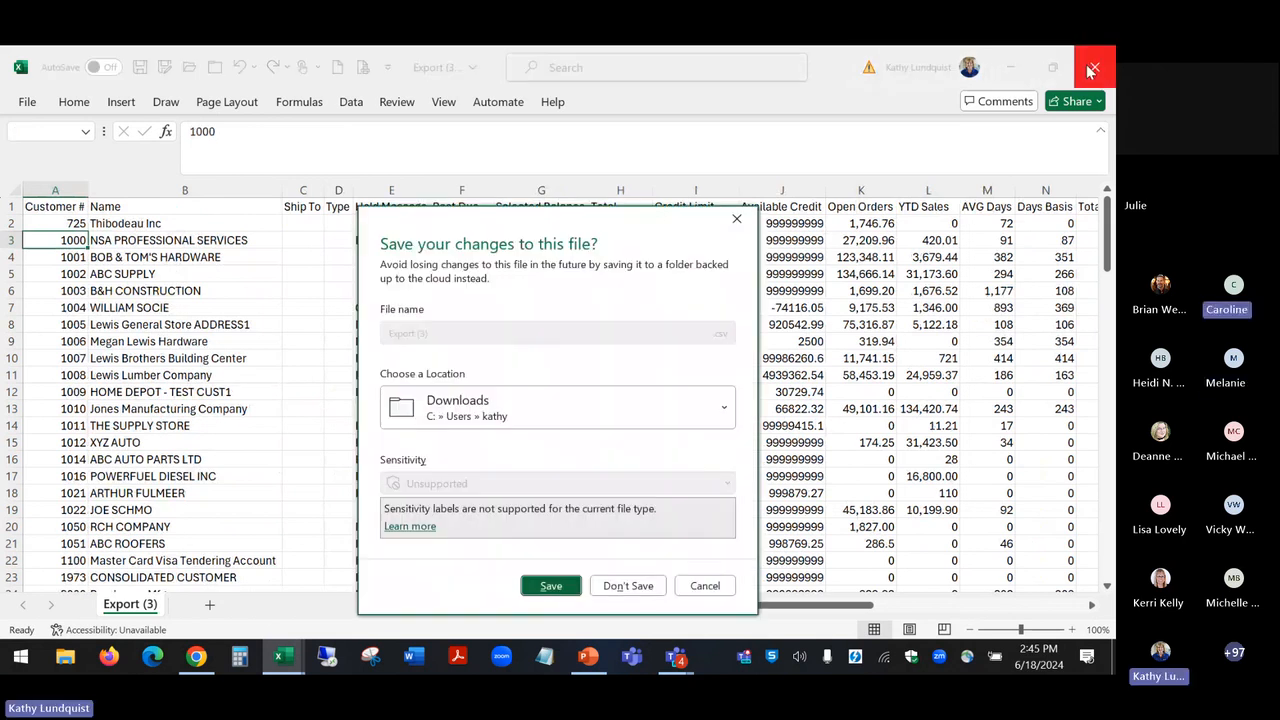
left_click(624, 585)
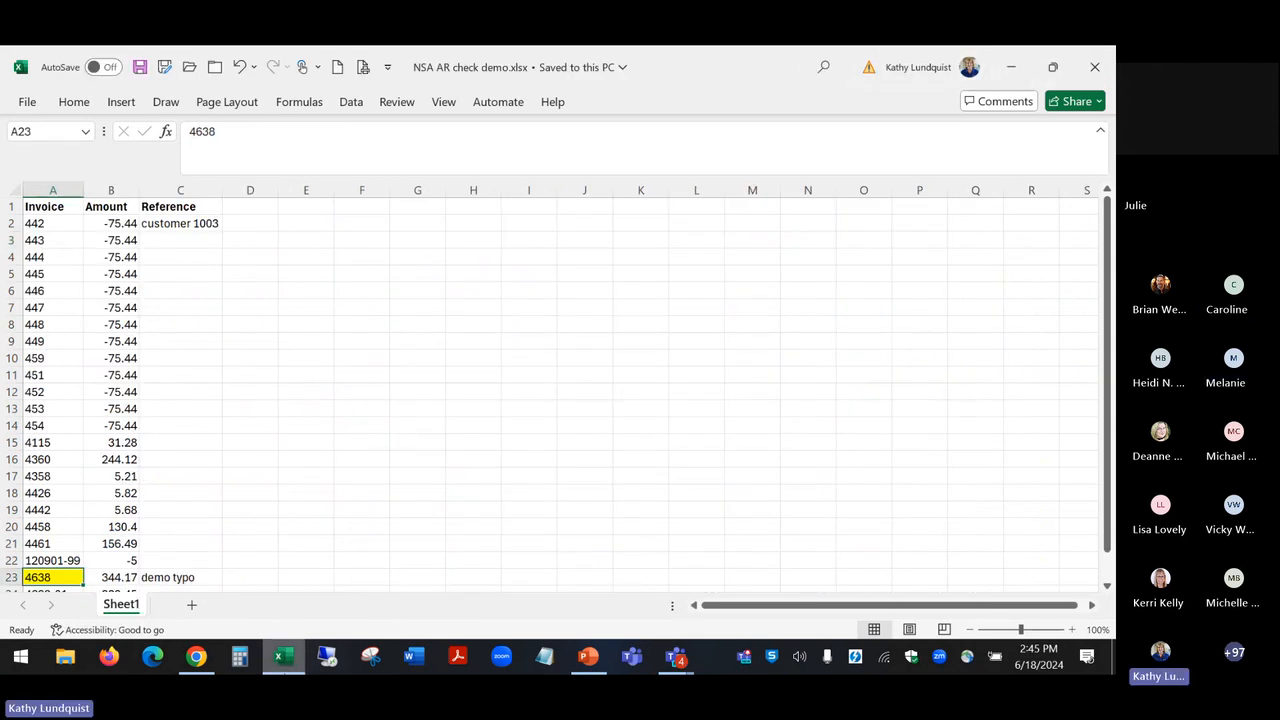
left_click(200, 660)
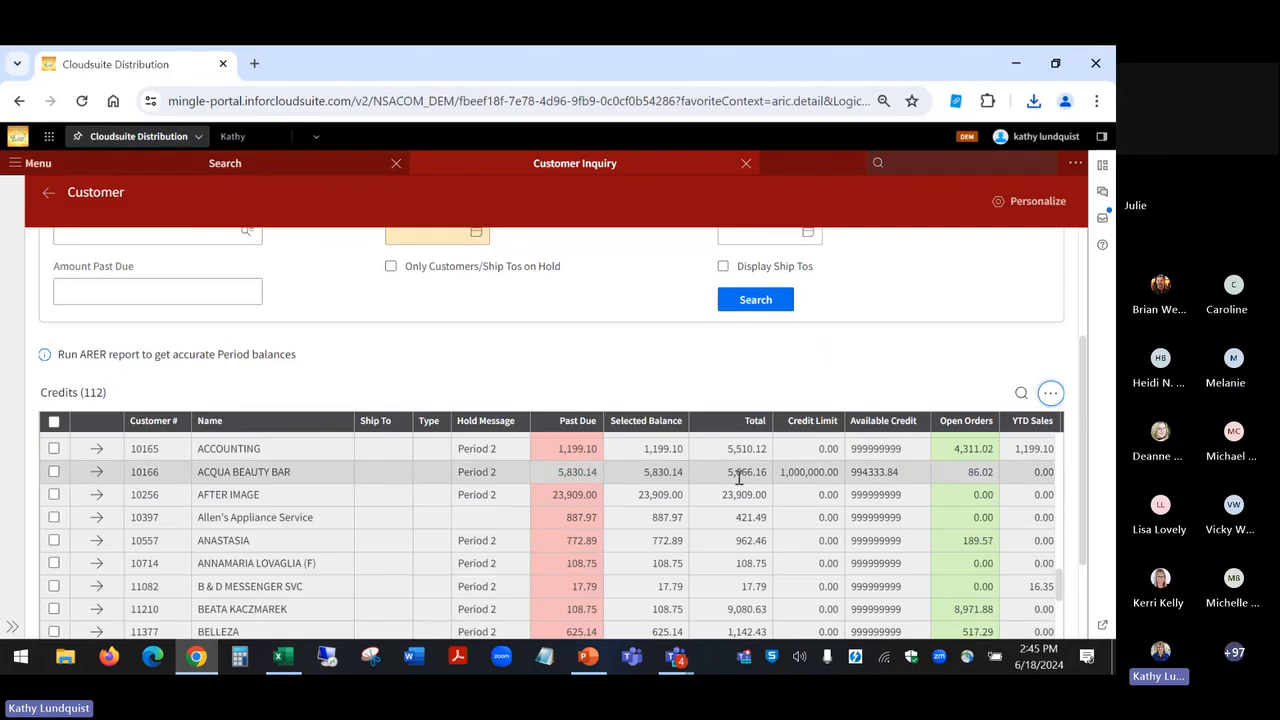
Step: Search the credit exposure records with Amount Past Due set to 25,000 and Display Ship Tos enabled
left_click(228, 292)
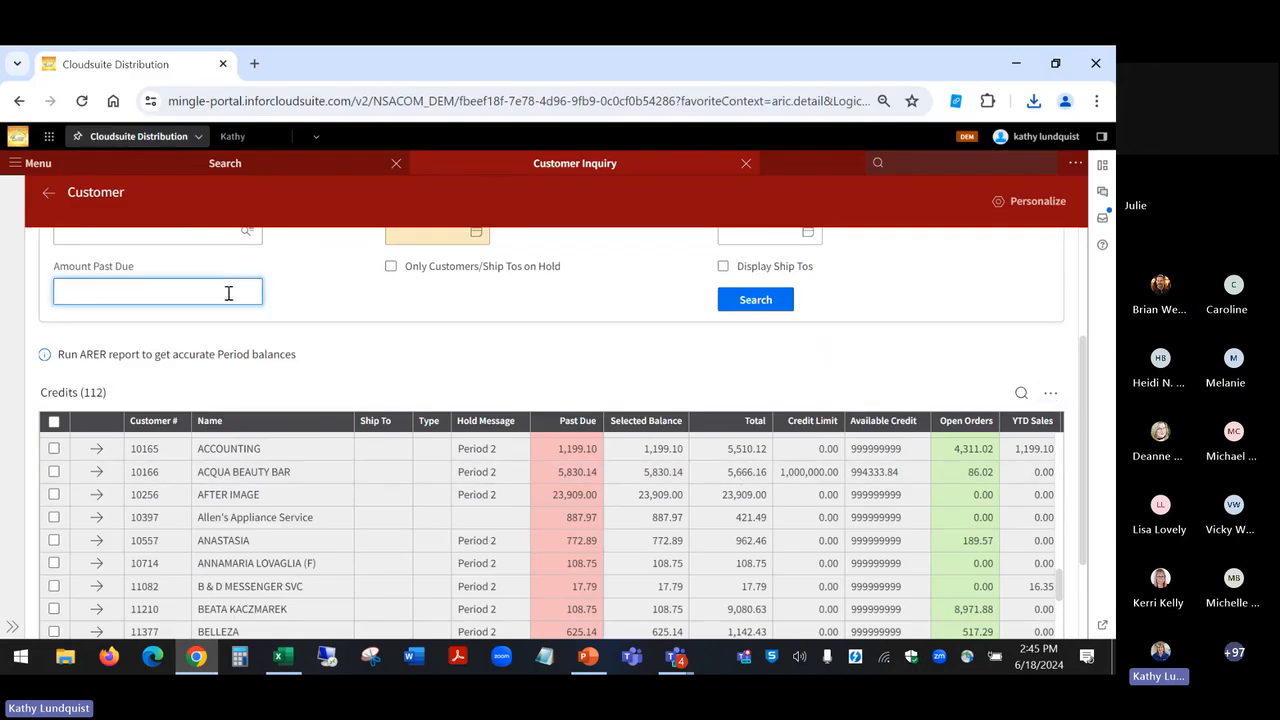
type("250000")
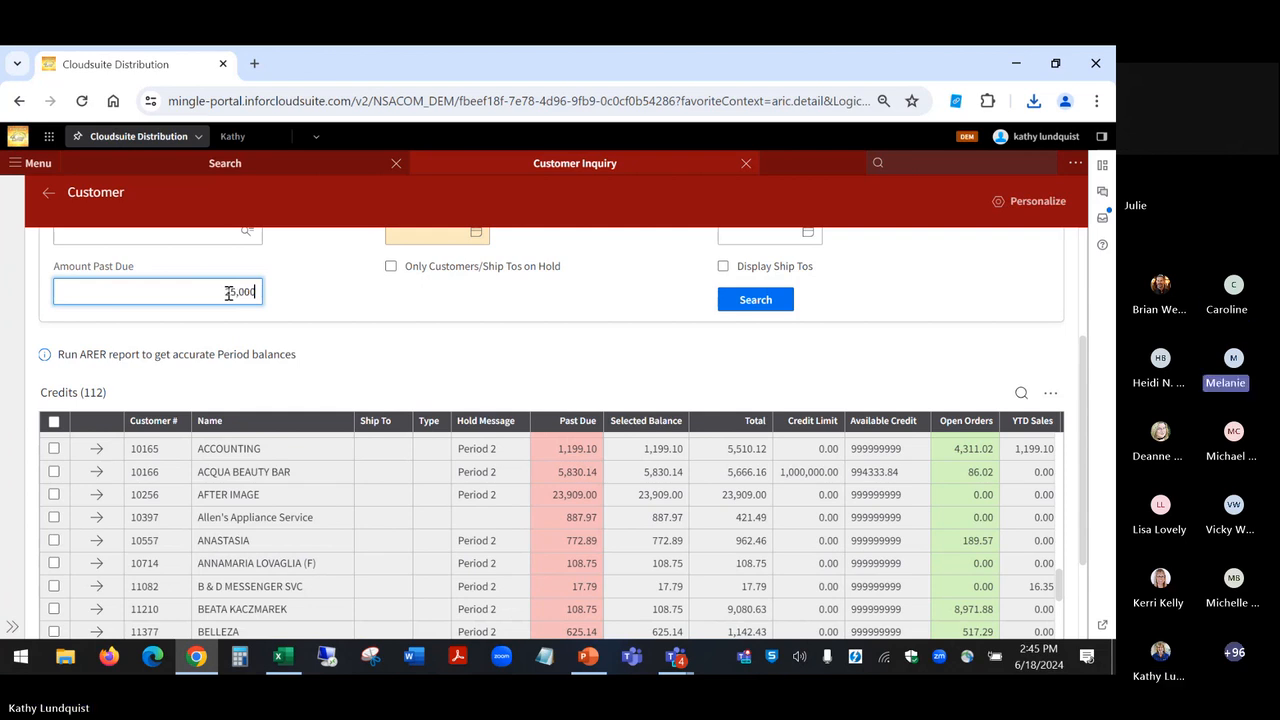
left_click(753, 300)
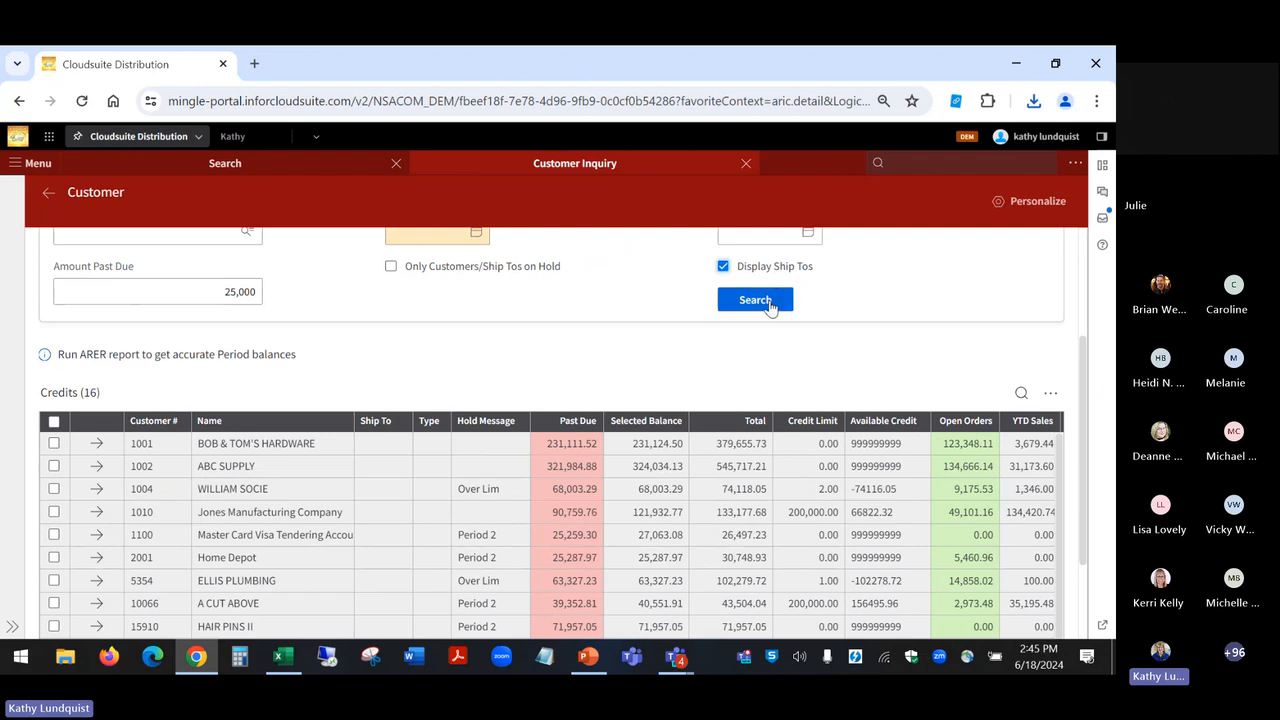
Step: Rerun the credit exposure search with ship-tos included and review the Credits columns through Callback Date
left_click(769, 302)
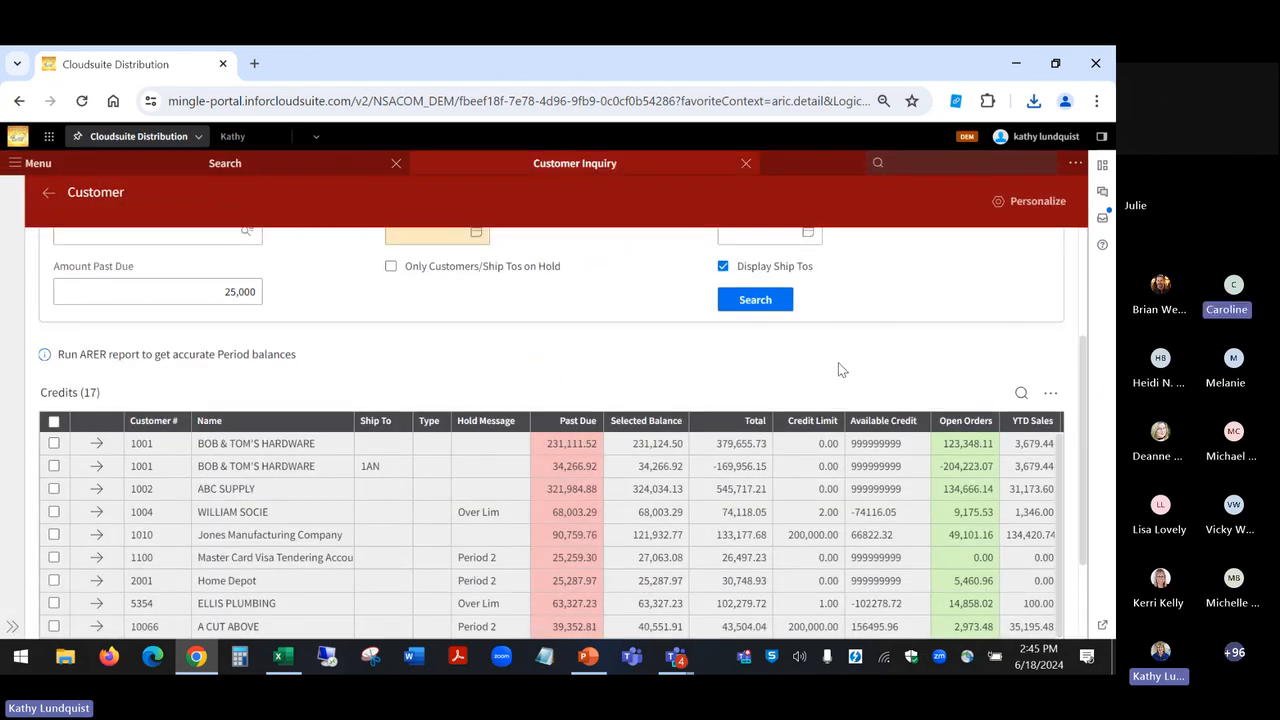
scroll(838, 362, "up", 3)
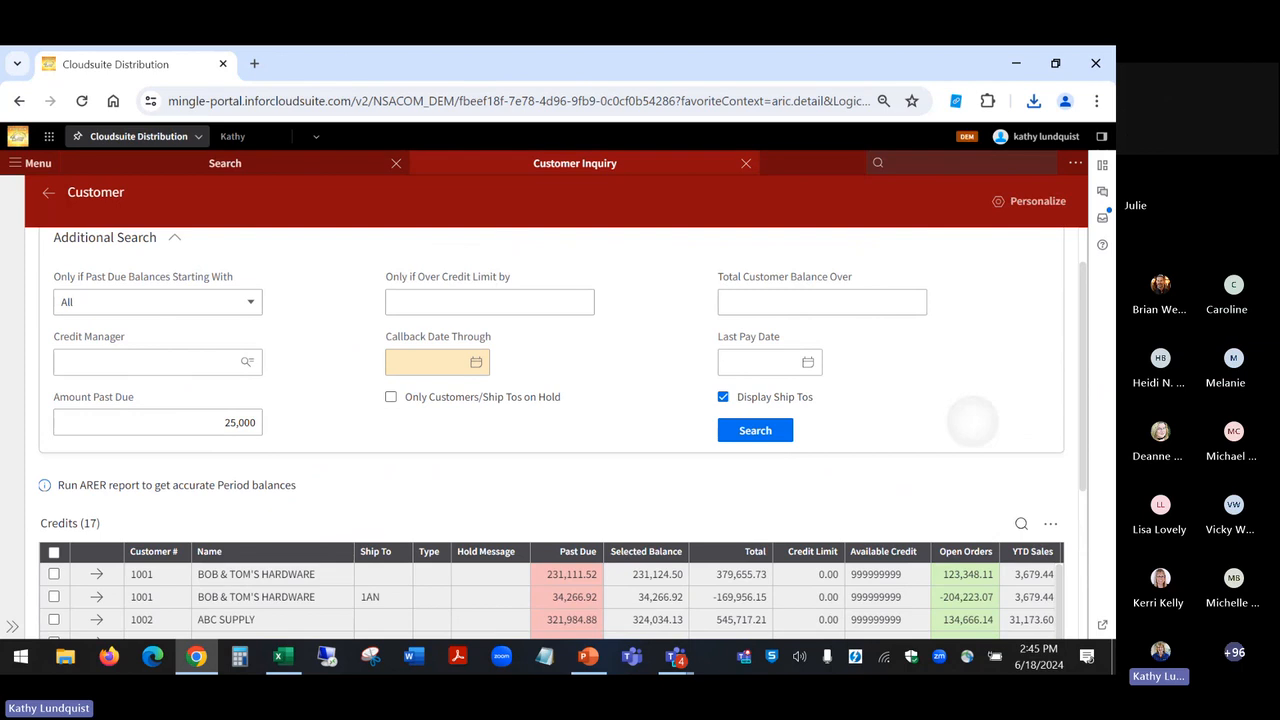
scroll(972, 420, "down", 3)
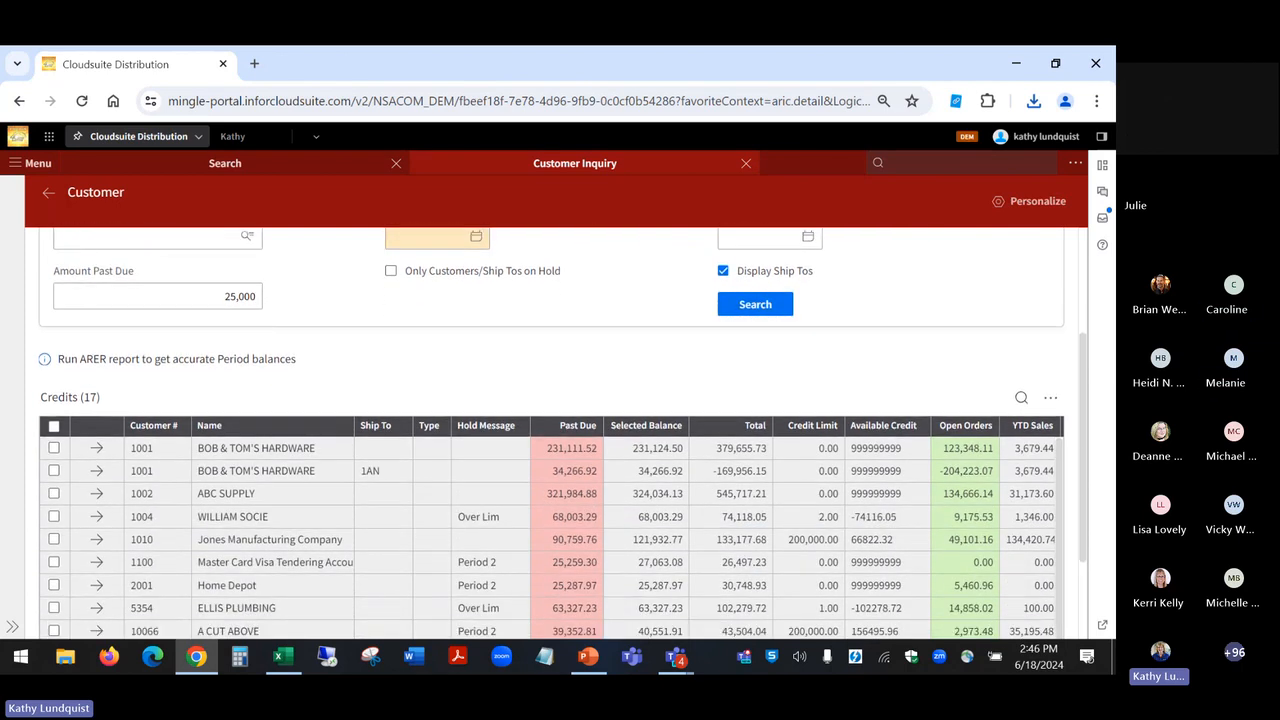
scroll(551, 528, "right", 3)
scroll(551, 528, "right", 5)
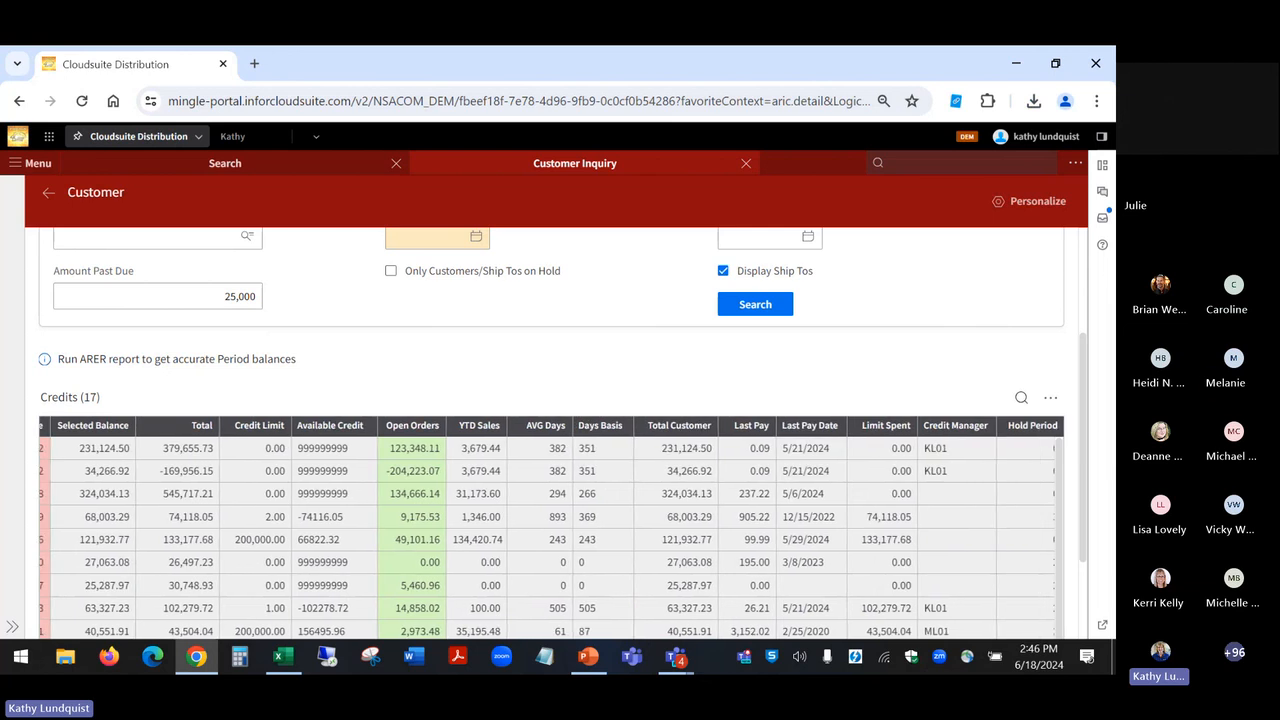
scroll(551, 528, "right", 2)
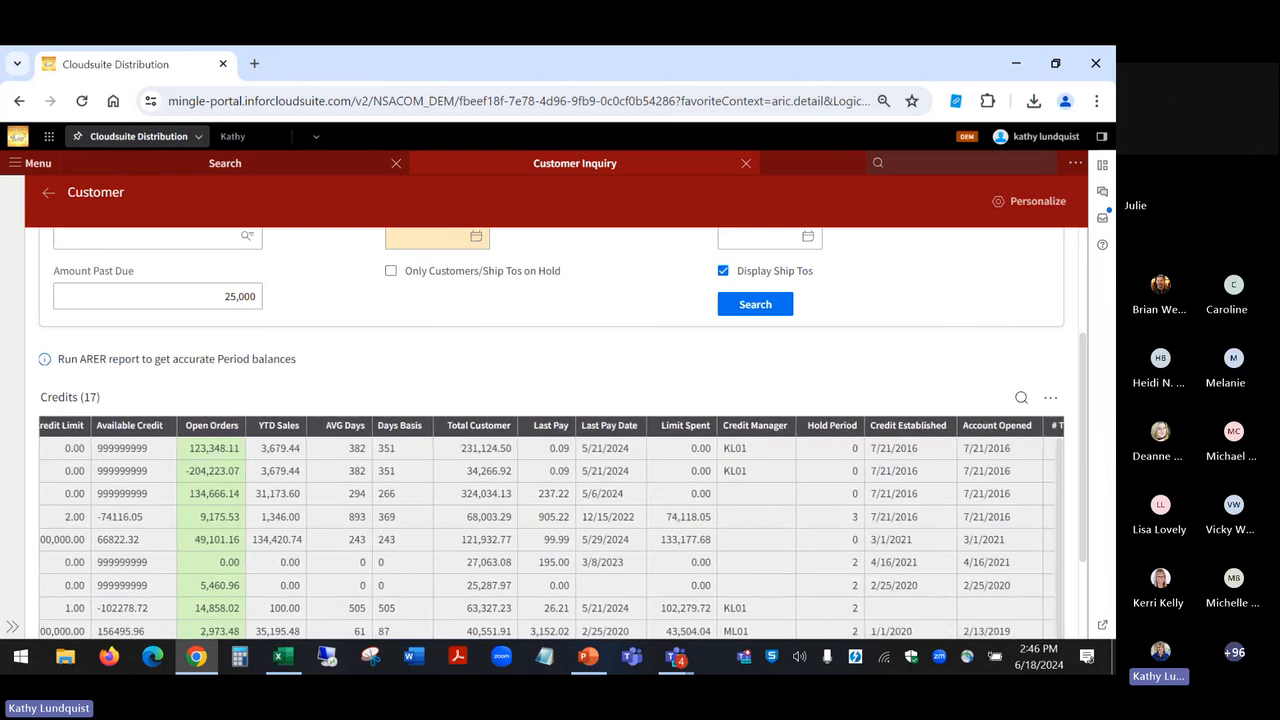
scroll(551, 528, "right", 5)
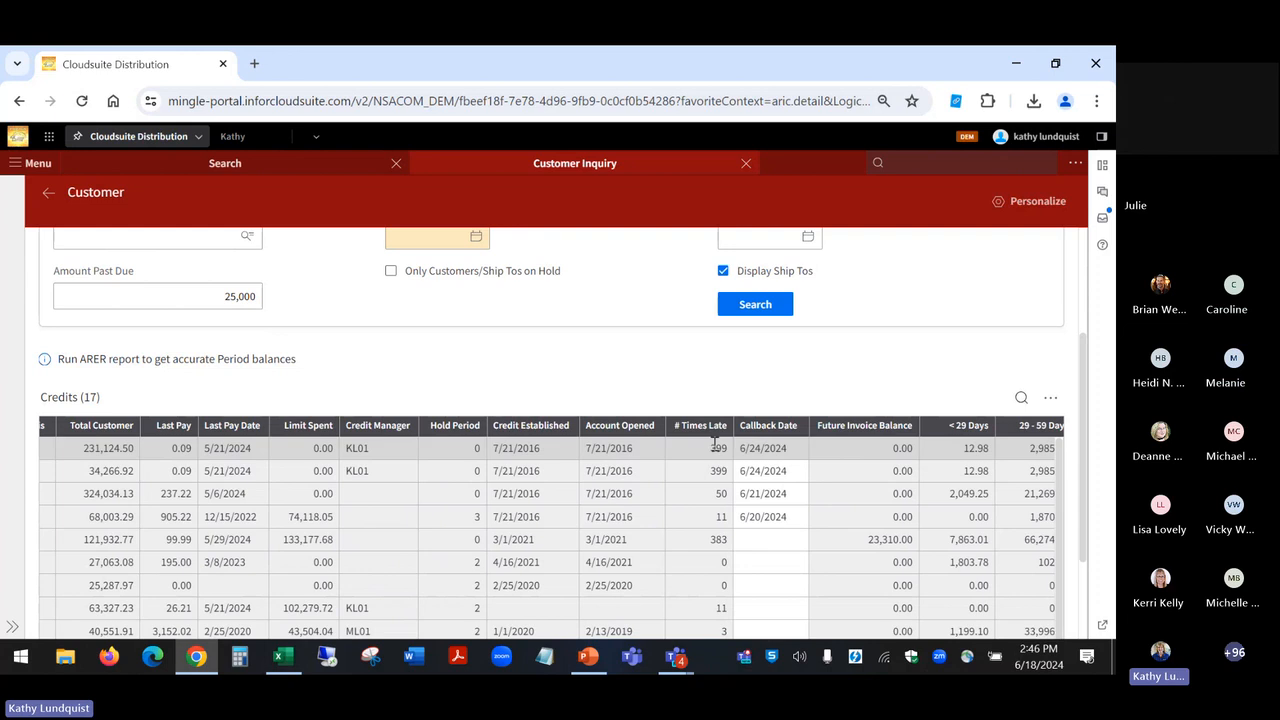
Step: Try to set the Callback Date of the Jones Manufacturing Company record to 7/1/2024
left_click(756, 541)
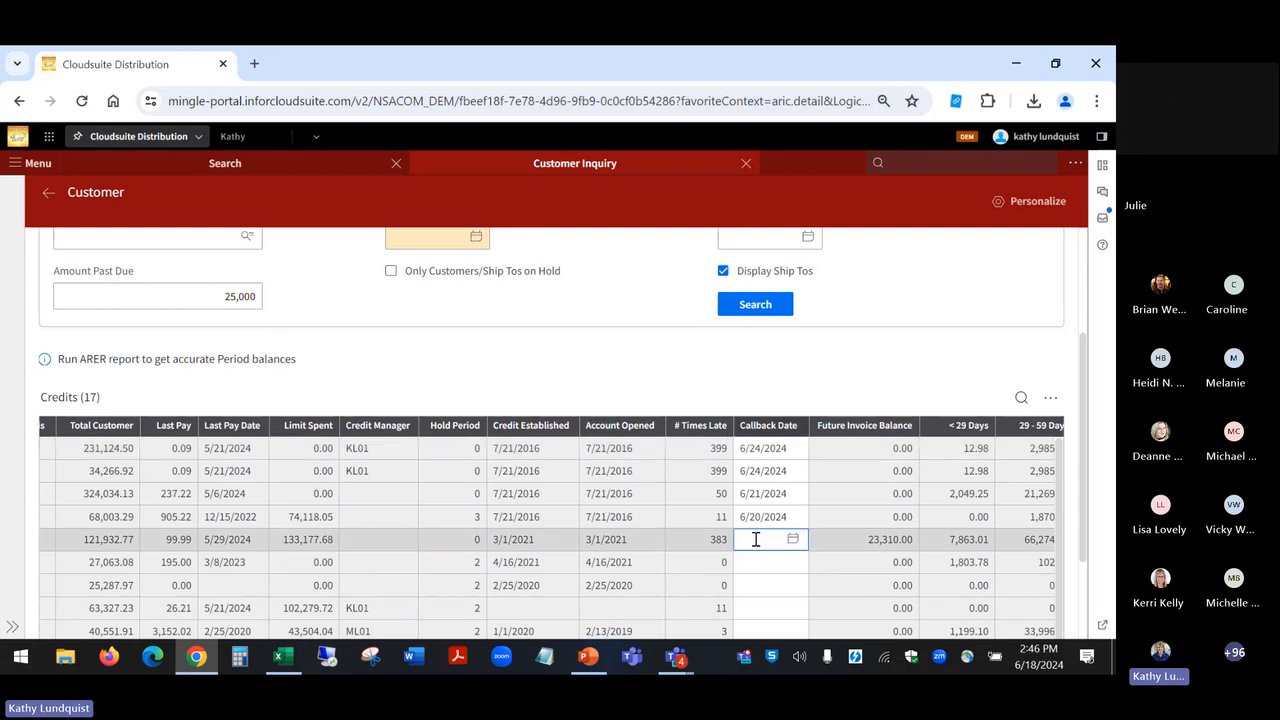
left_click(792, 541)
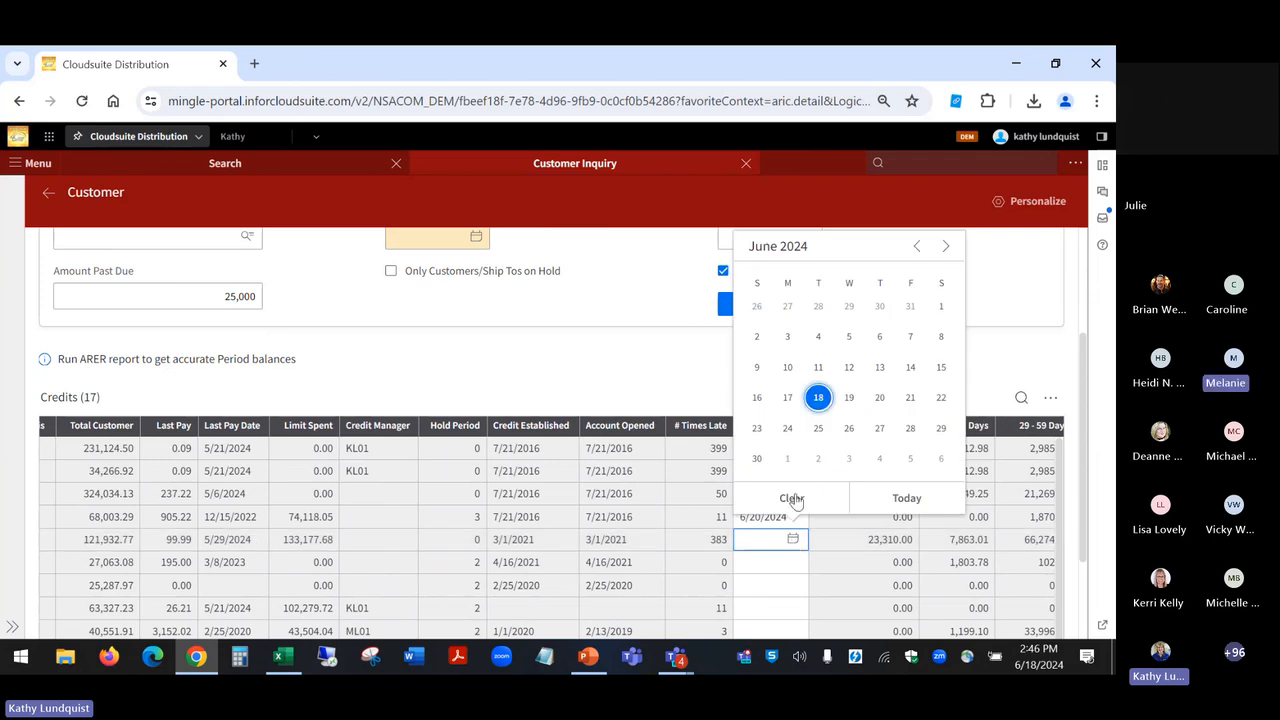
left_click(788, 460)
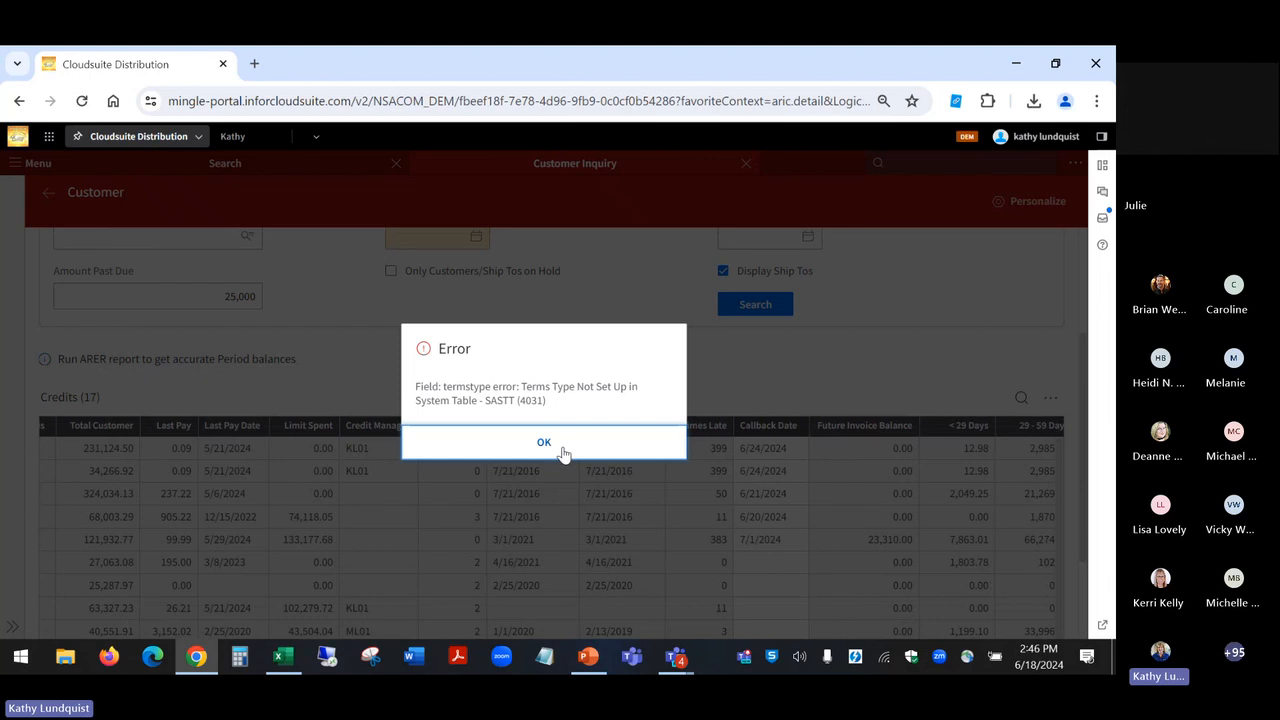
left_click(563, 453)
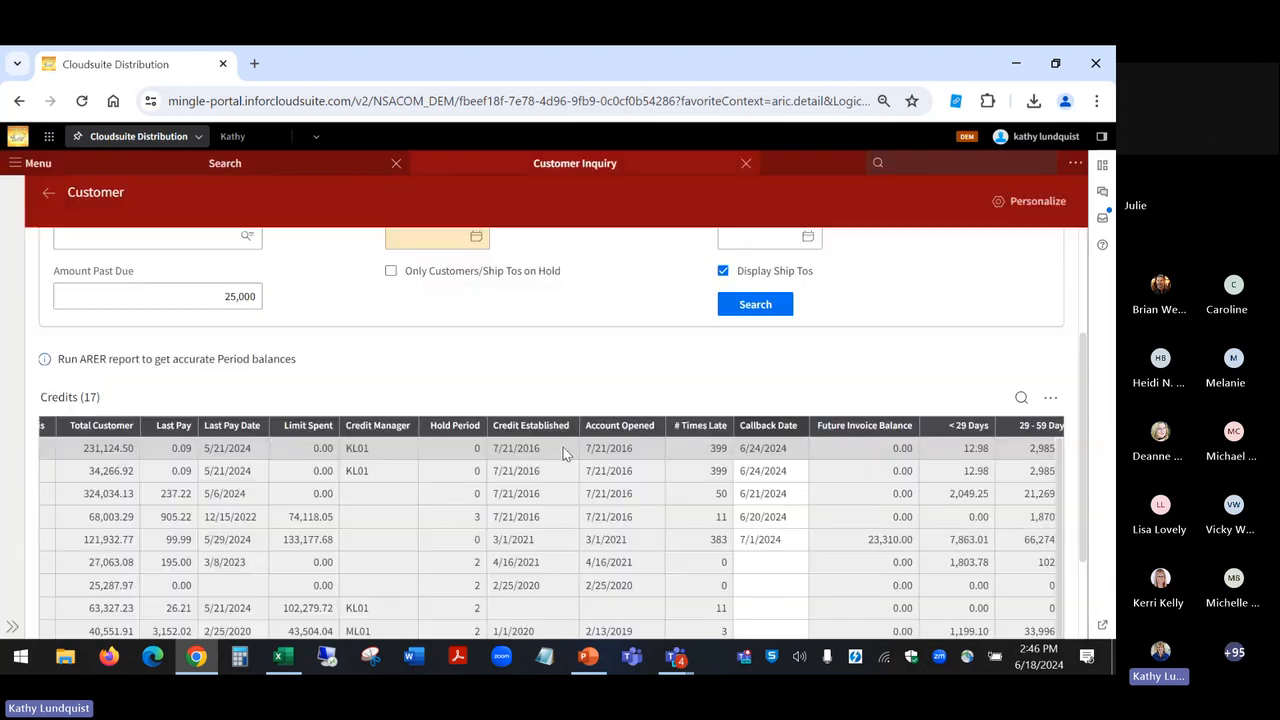
Step: Clear the Callback Date entered for the Jones Manufacturing Company record
left_click(785, 541)
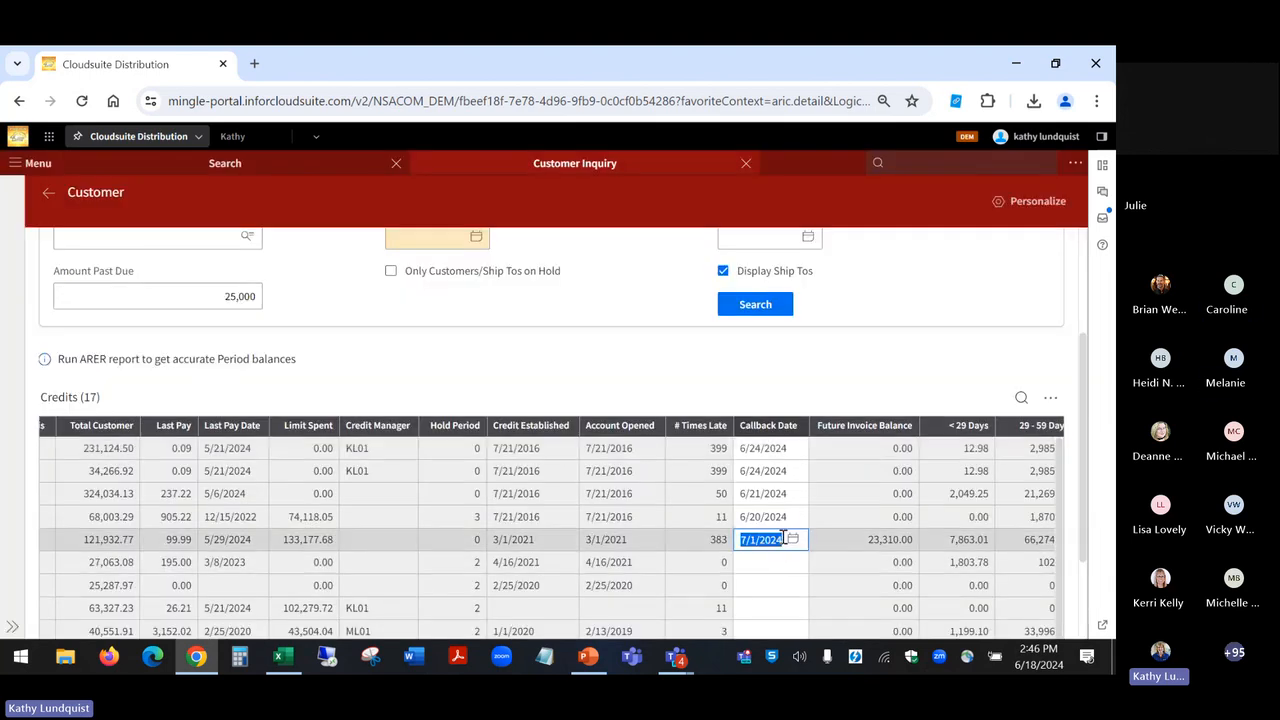
key("BackSpace")
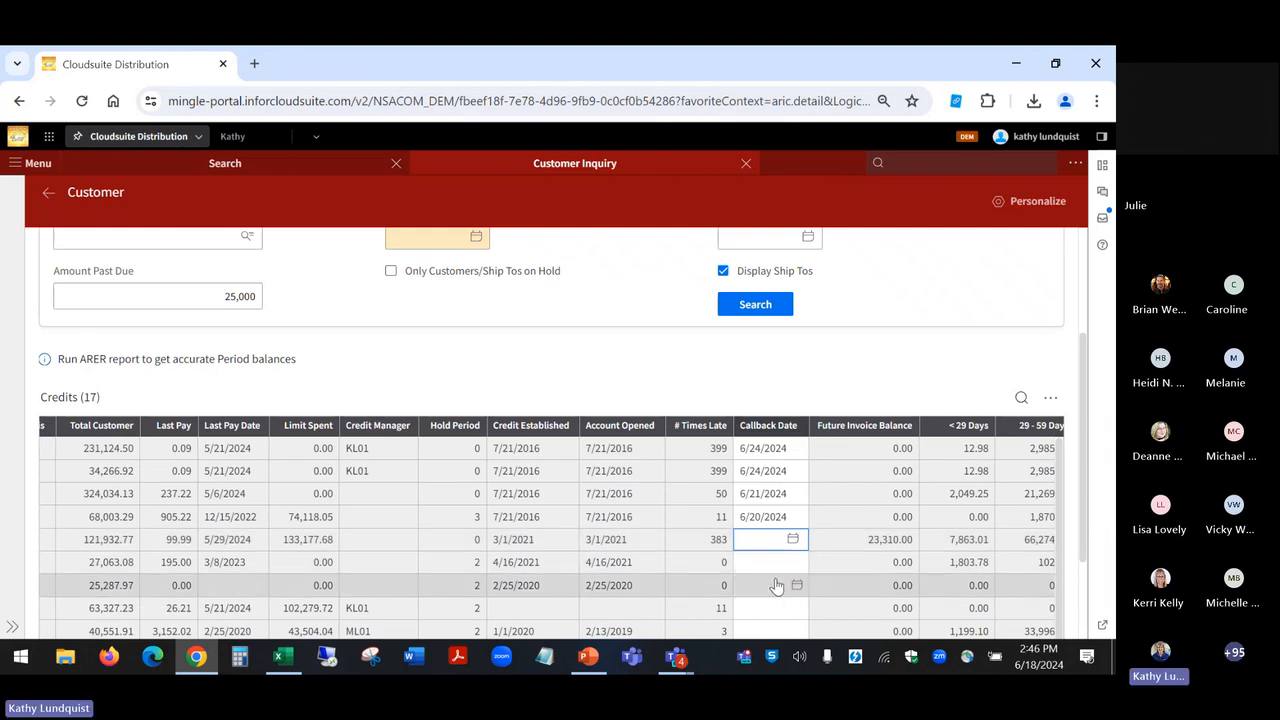
left_click(770, 570)
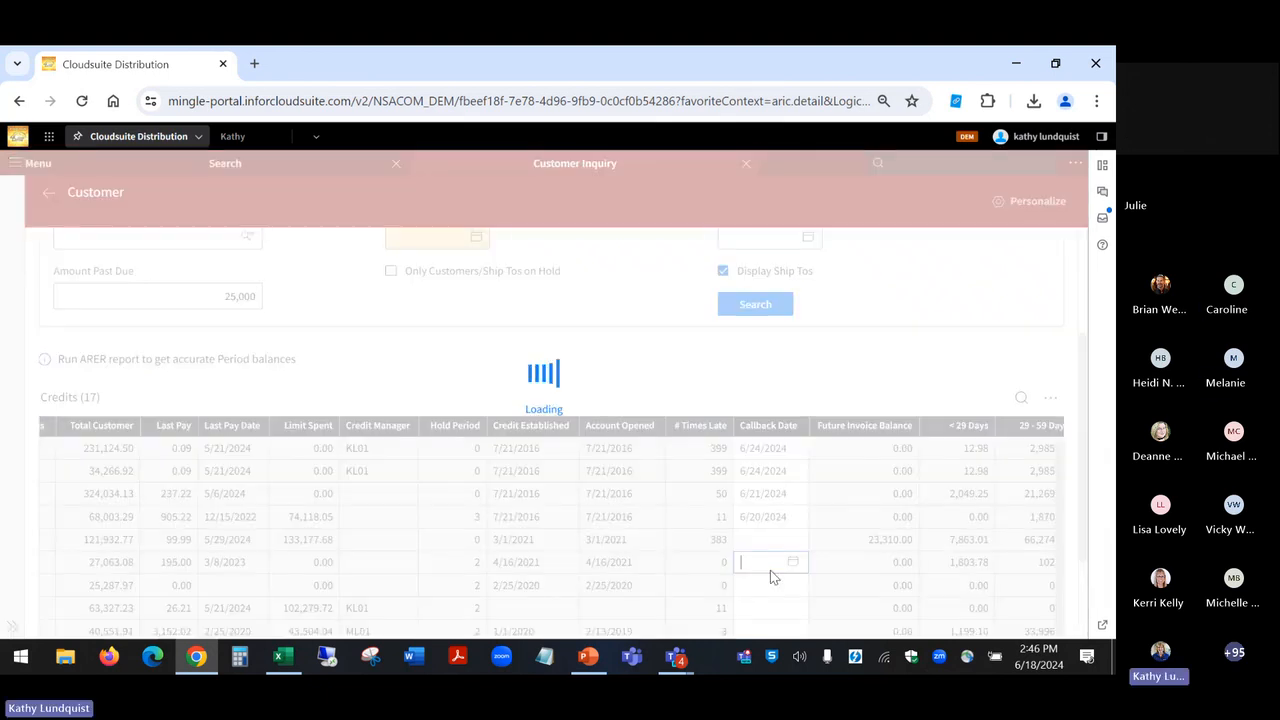
left_click(600, 450)
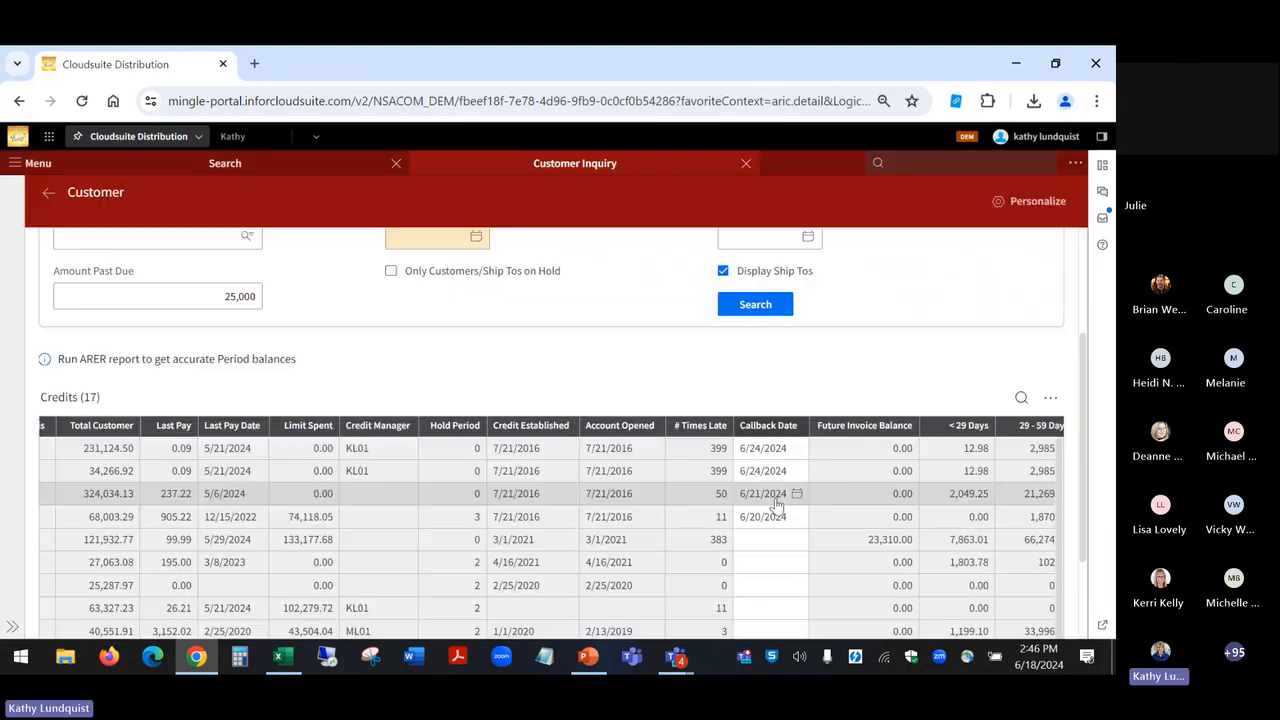
Step: Set the Callback Date of the ELLIS PLUMBING credit record to 7/1/2024
left_click(762, 607)
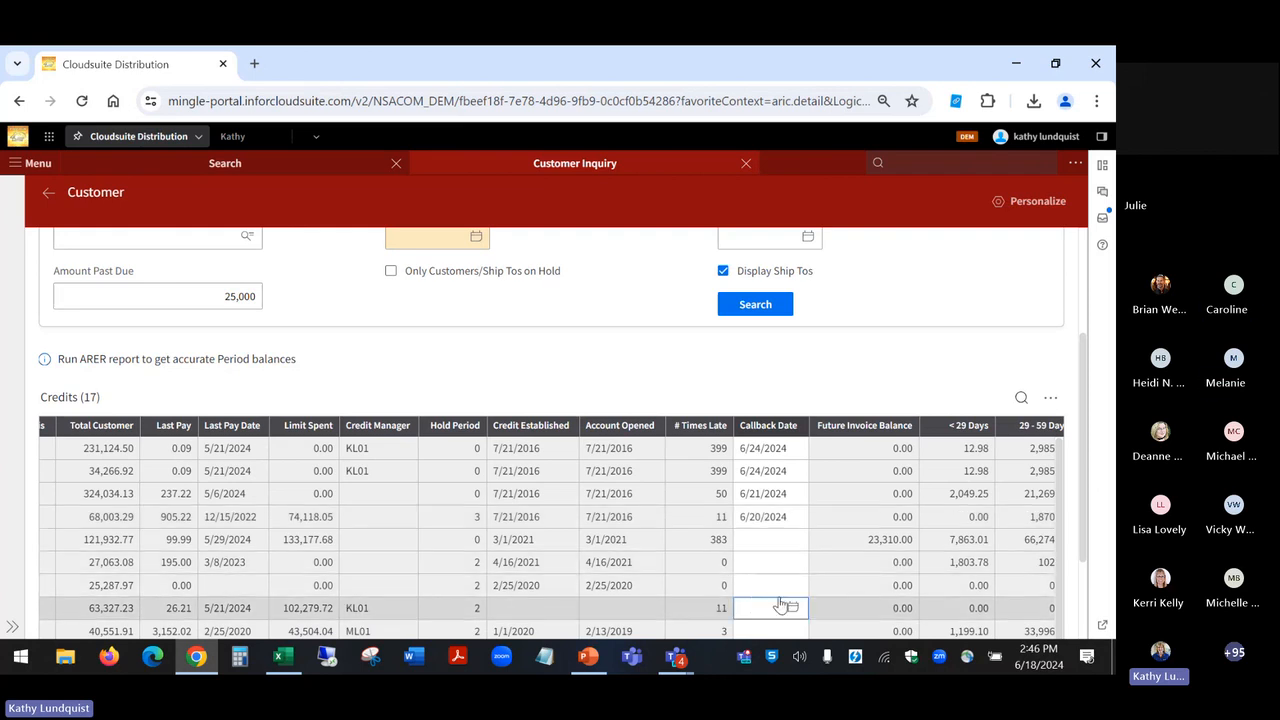
left_click(792, 607)
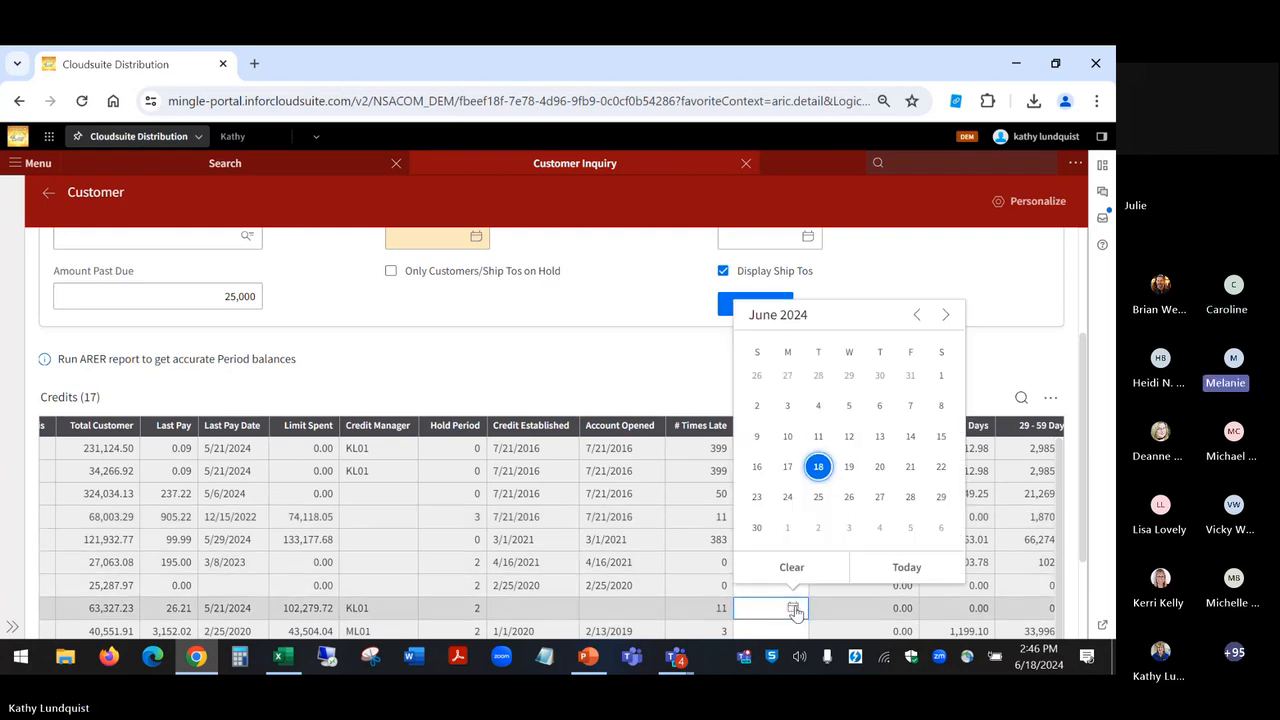
left_click(788, 529)
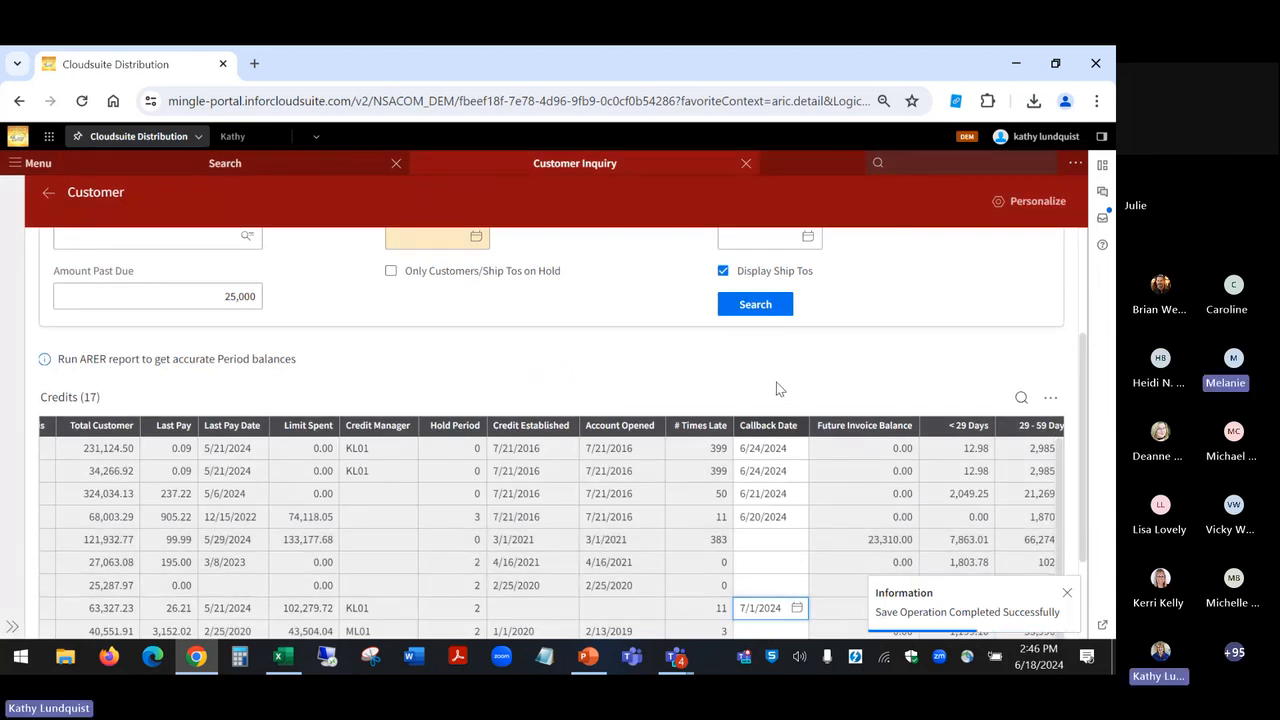
Step: Clear the Amount Past Due filter, search with Callback Date Through set to 7/2/2024, and review the matching callback dates
scroll(779, 389, "up", 2)
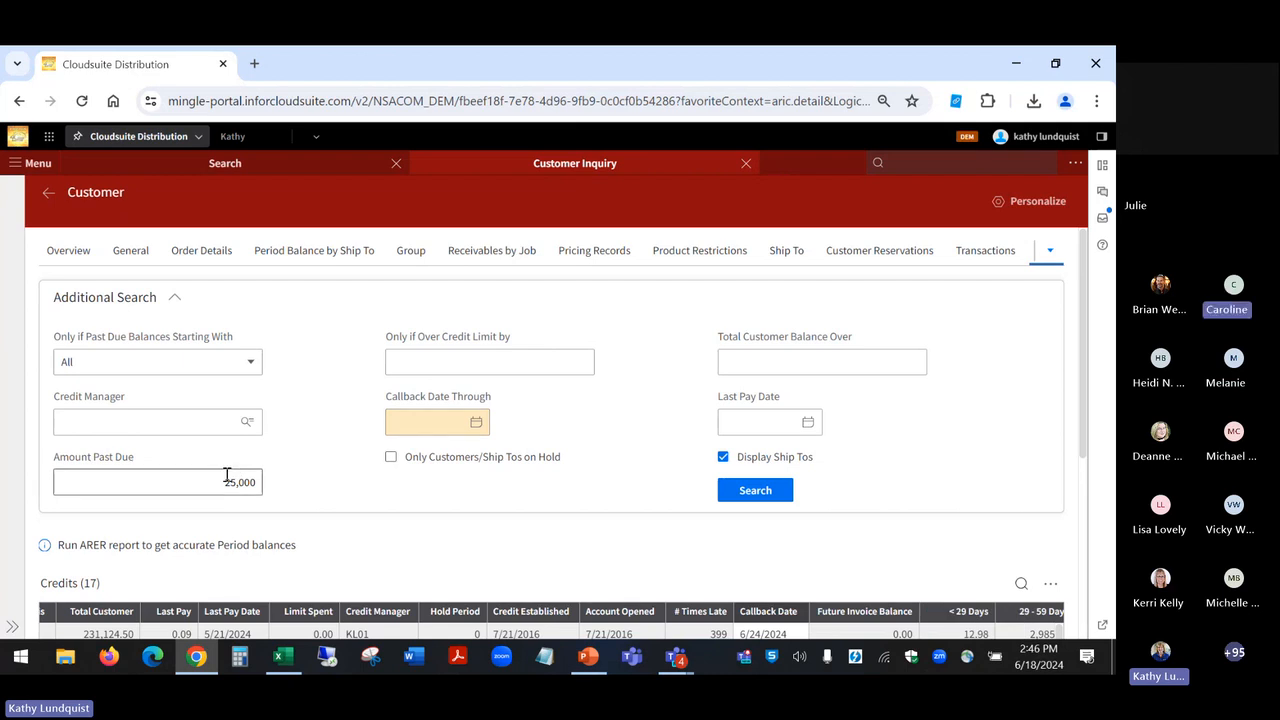
left_click_drag(225, 479, 298, 499)
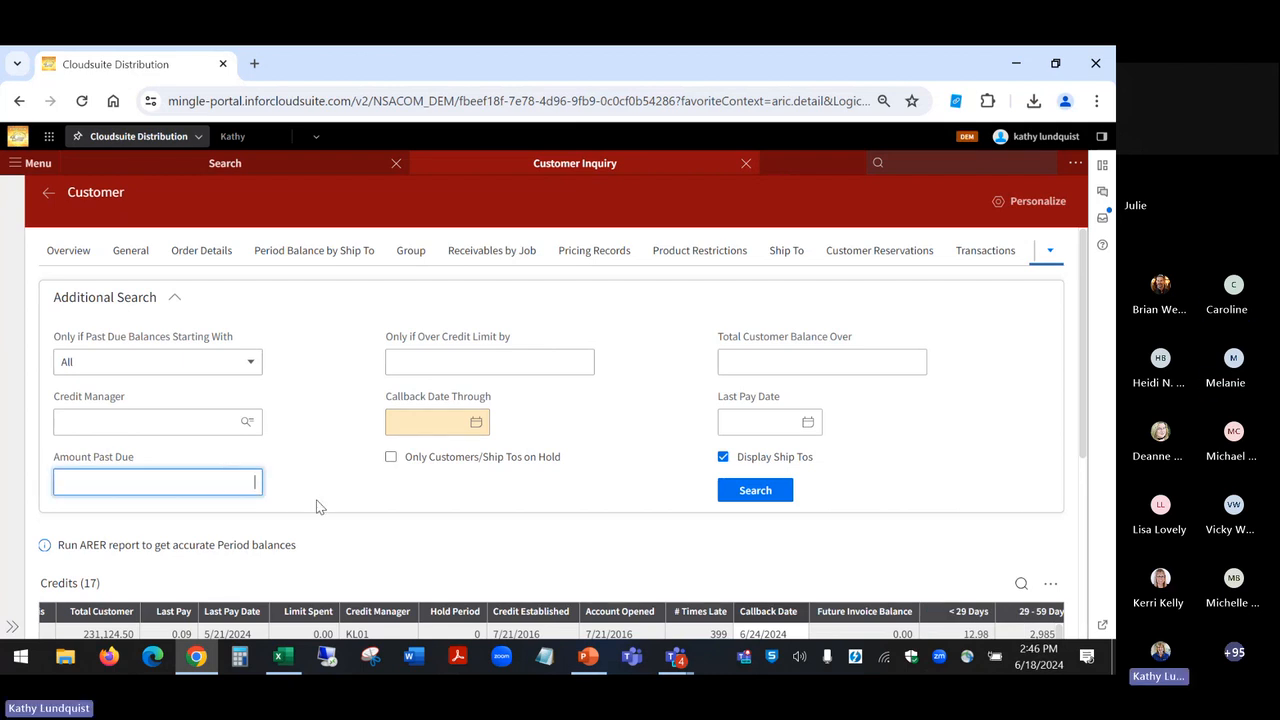
left_click(477, 426)
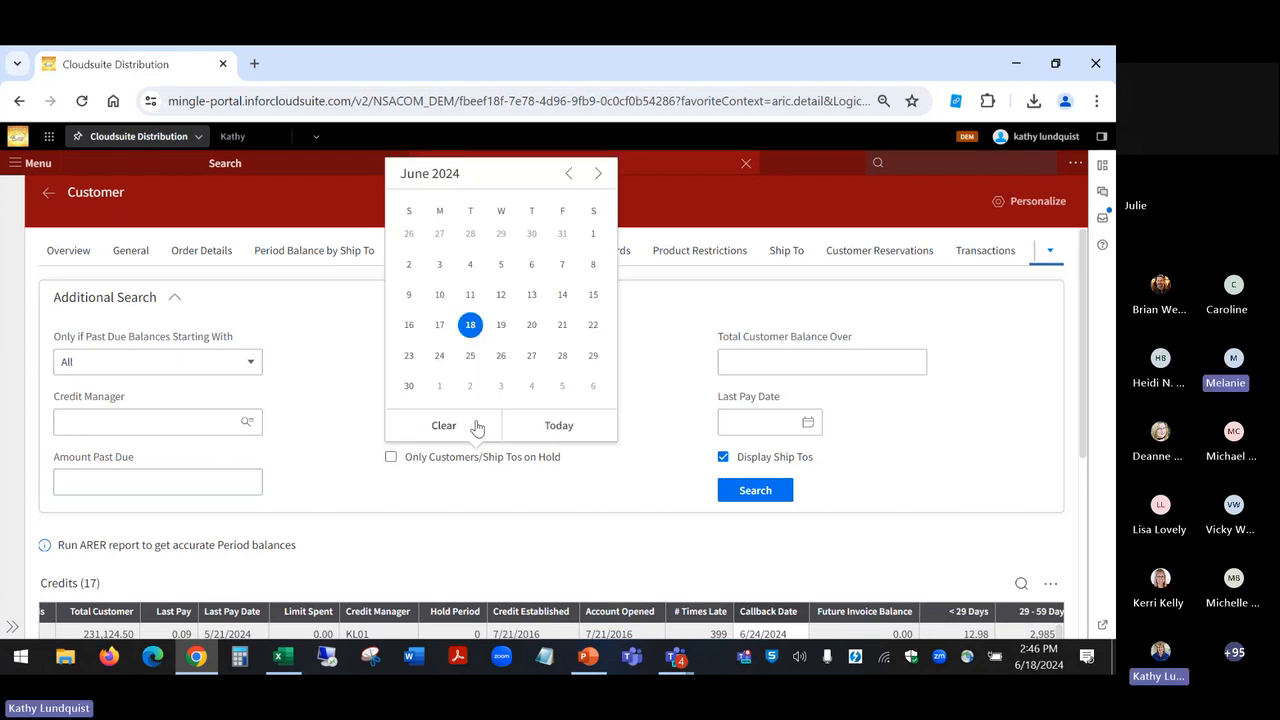
left_click(470, 392)
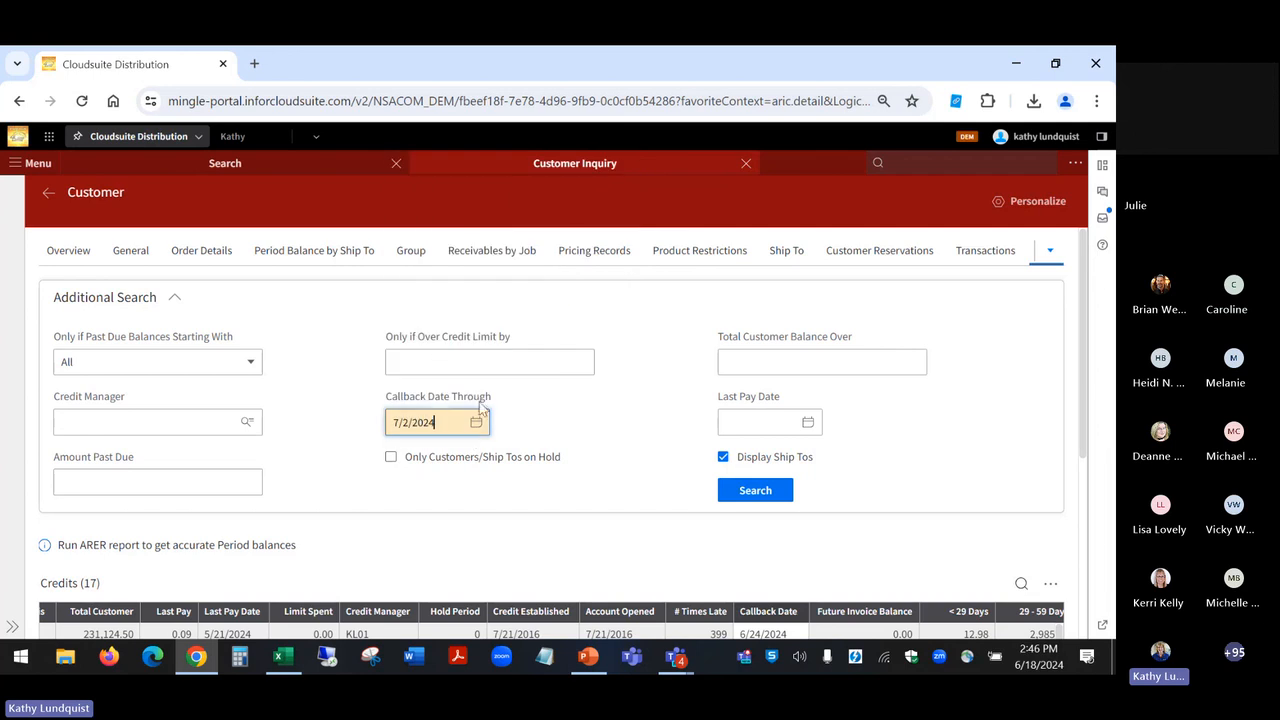
left_click(752, 491)
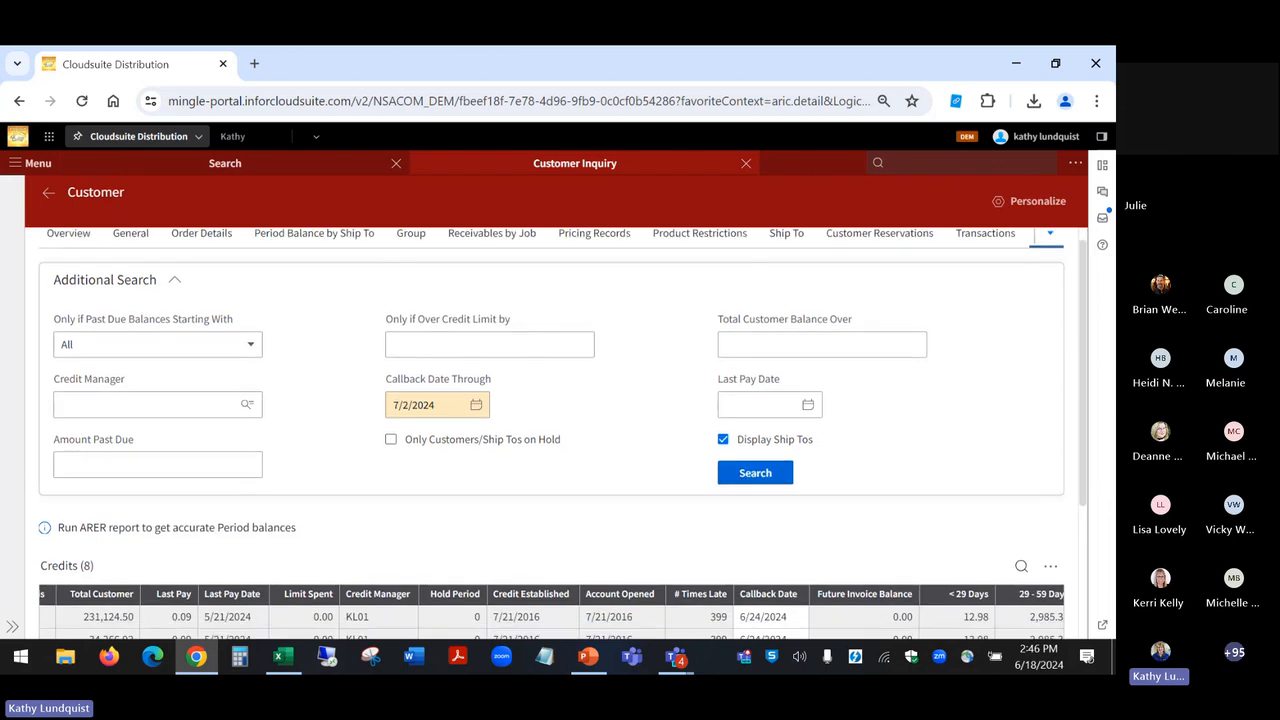
scroll(748, 494, "down", 2)
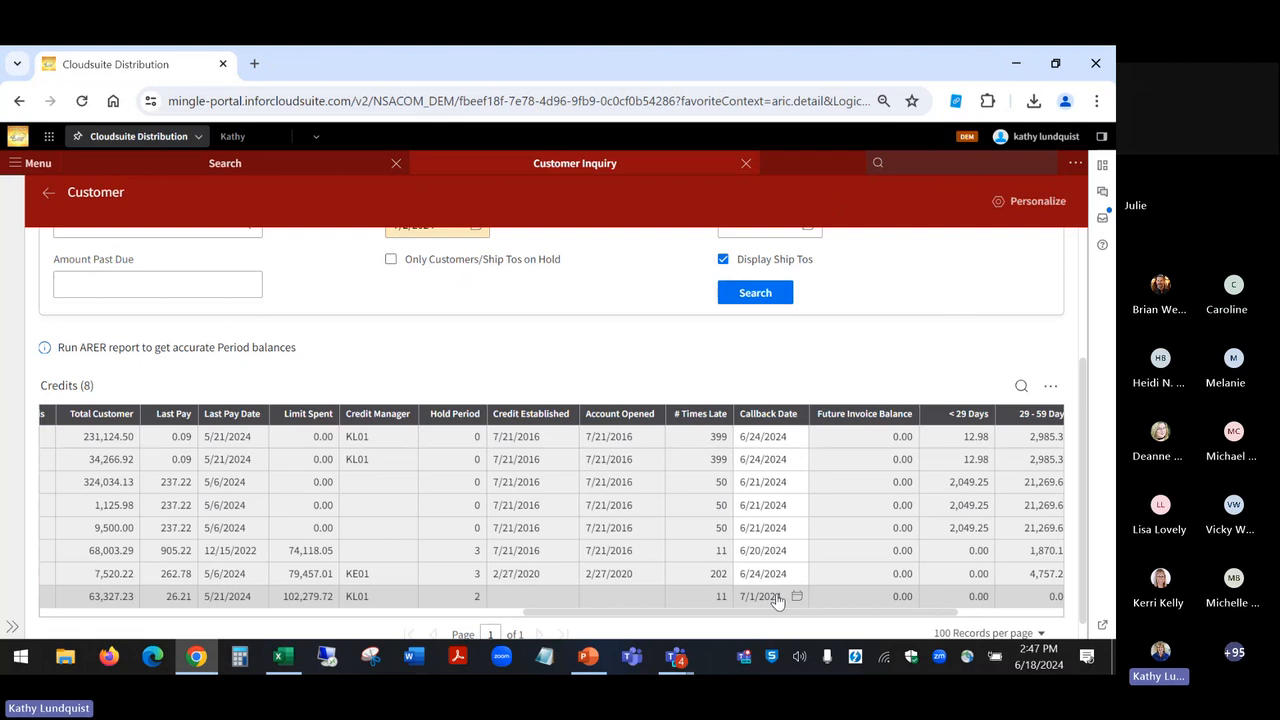
scroll(778, 600, "up", 1)
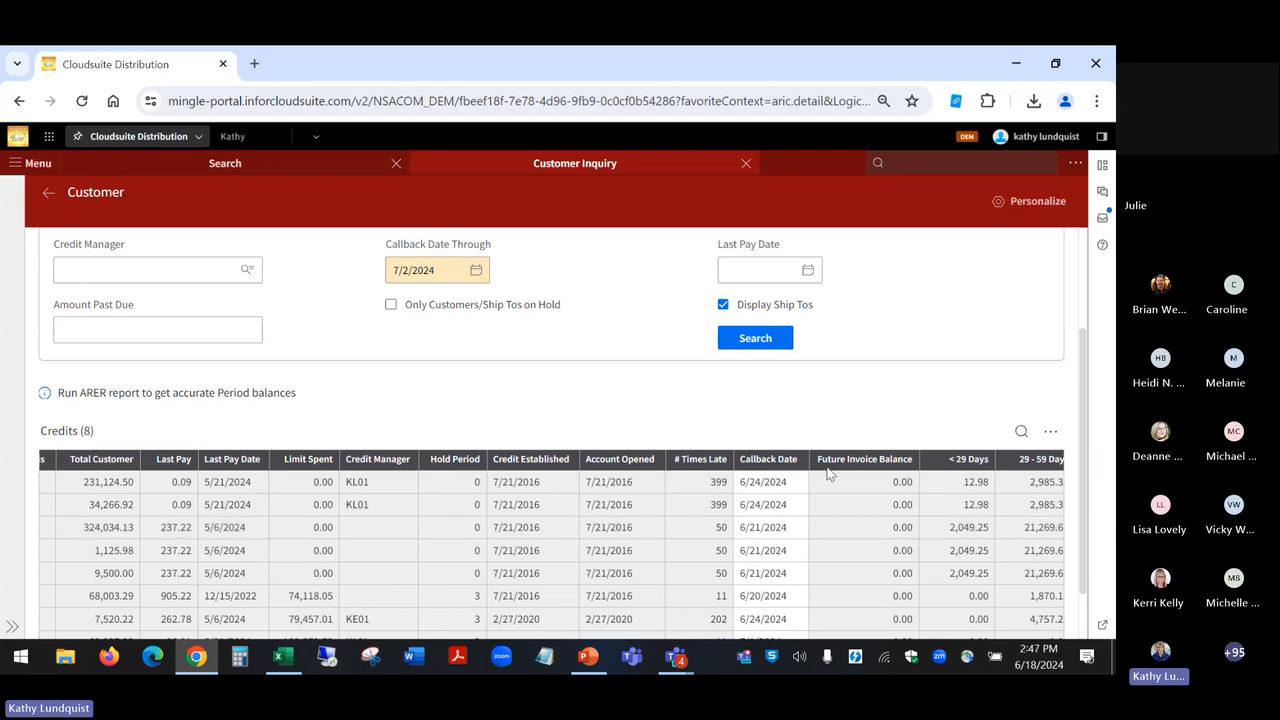
Step: Switch to the PowerPoint slide show at the Customer Inquiry credit exposure enhancements slide
left_click(675, 662)
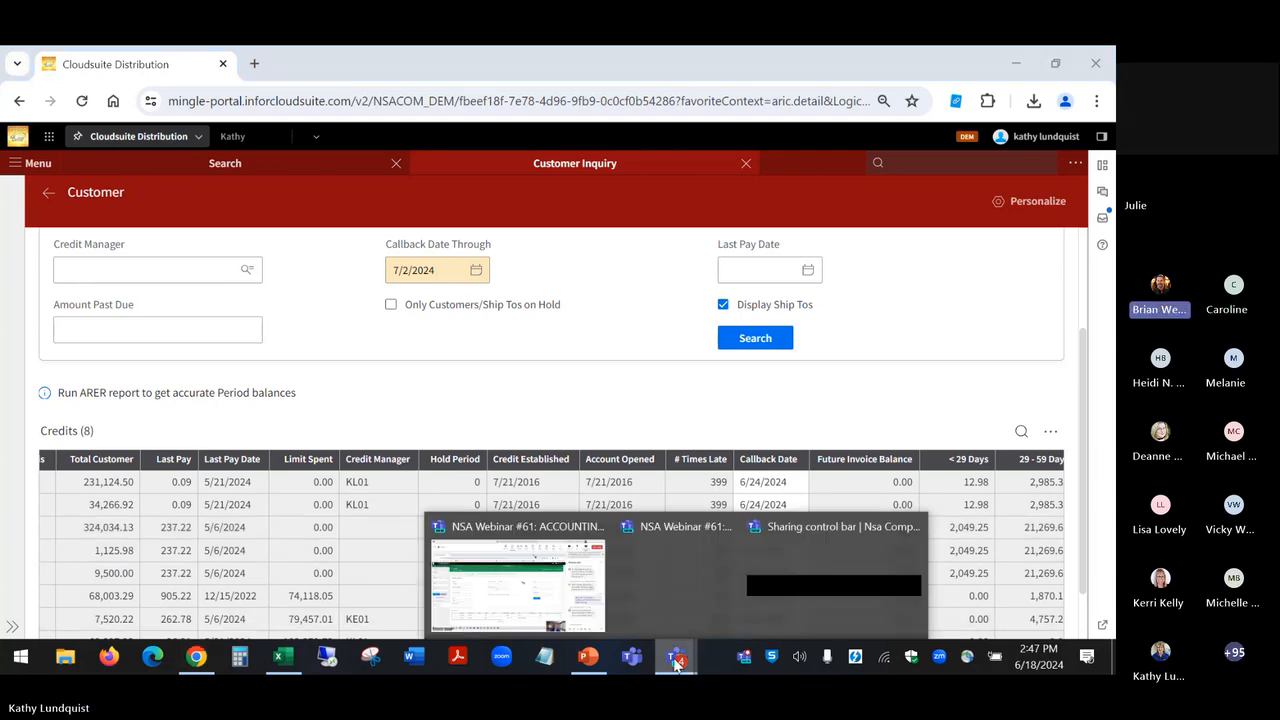
mouse_move(557, 582)
left_click(590, 660)
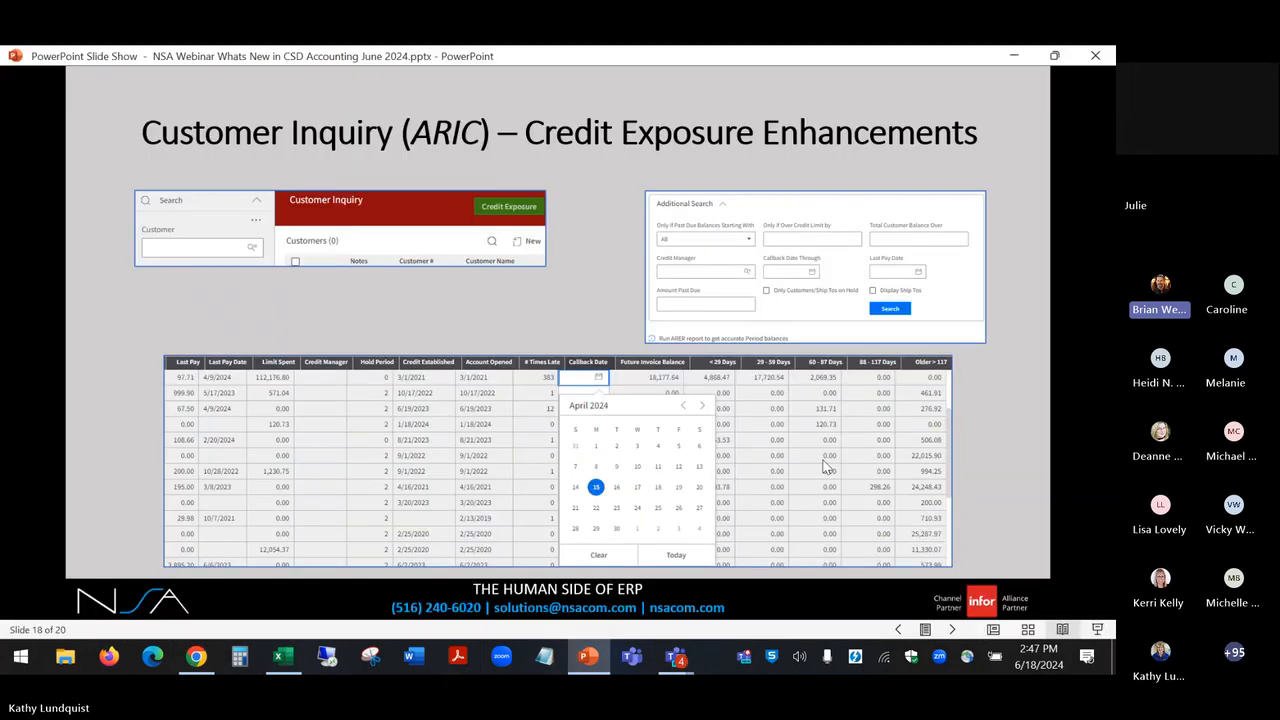